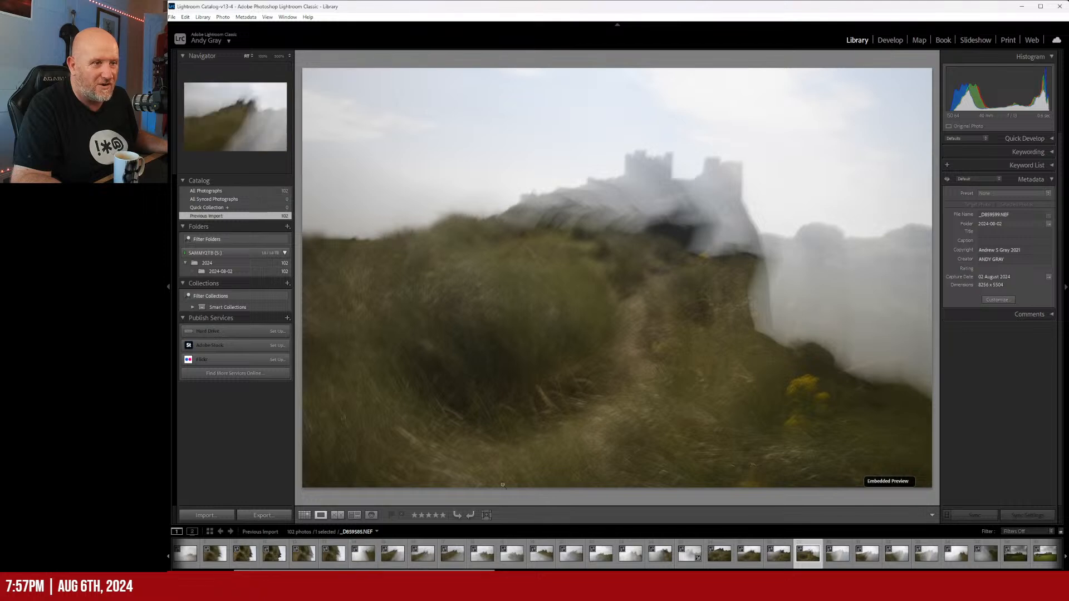
- Open the misty castle photo _D859595.NEF and give it a one-star rating
{"action": "scroll", "coordinate": [267, 556], "scroll_direction": "up", "scroll_amount": 3}
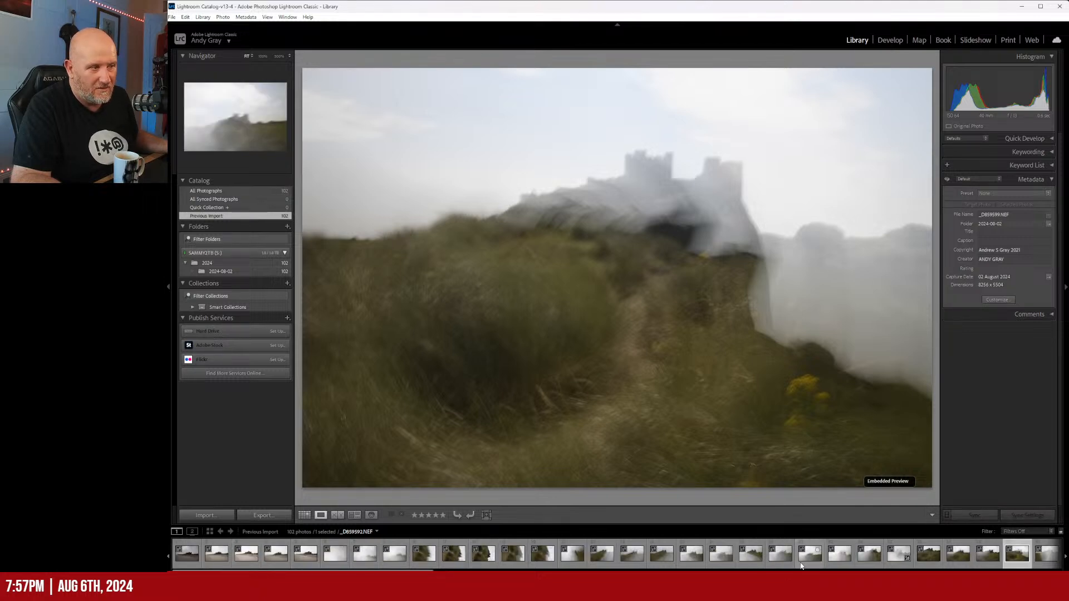
{"action": "left_click", "coordinate": [896, 559]}
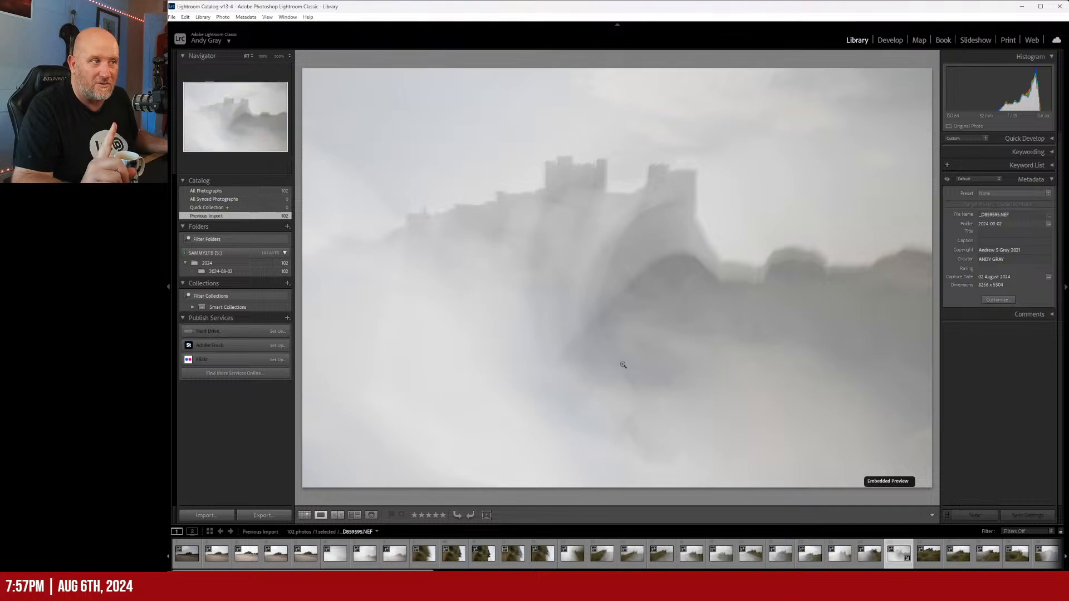
{"action": "key", "text": "1"}
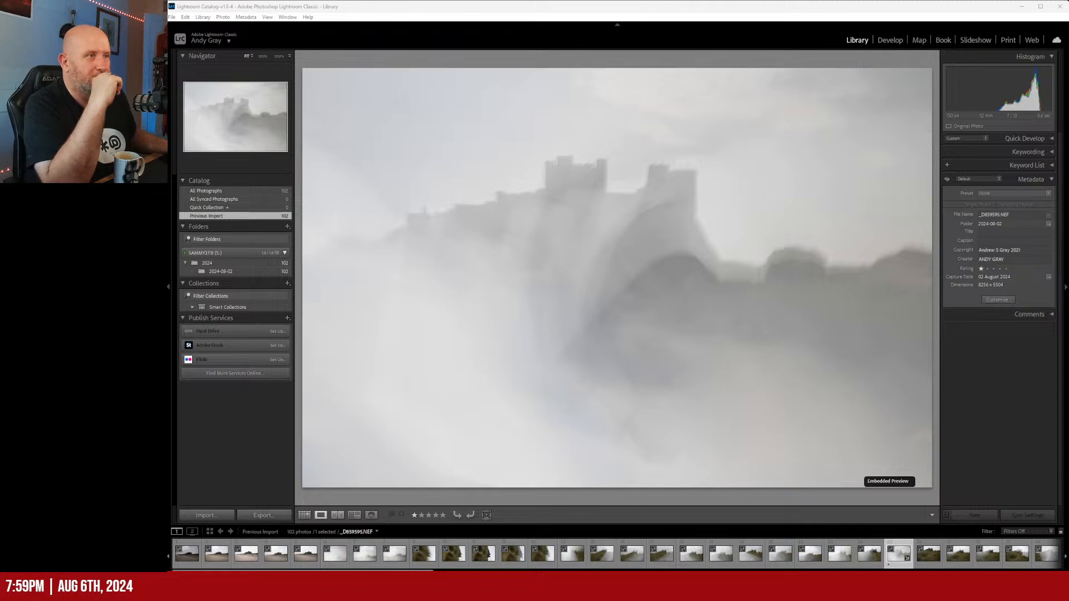
- Review the blurred dune and castle shots following the rated photo, up to the green-field castle series
{"action": "scroll", "coordinate": [412, 554], "scroll_direction": "down", "scroll_amount": 8}
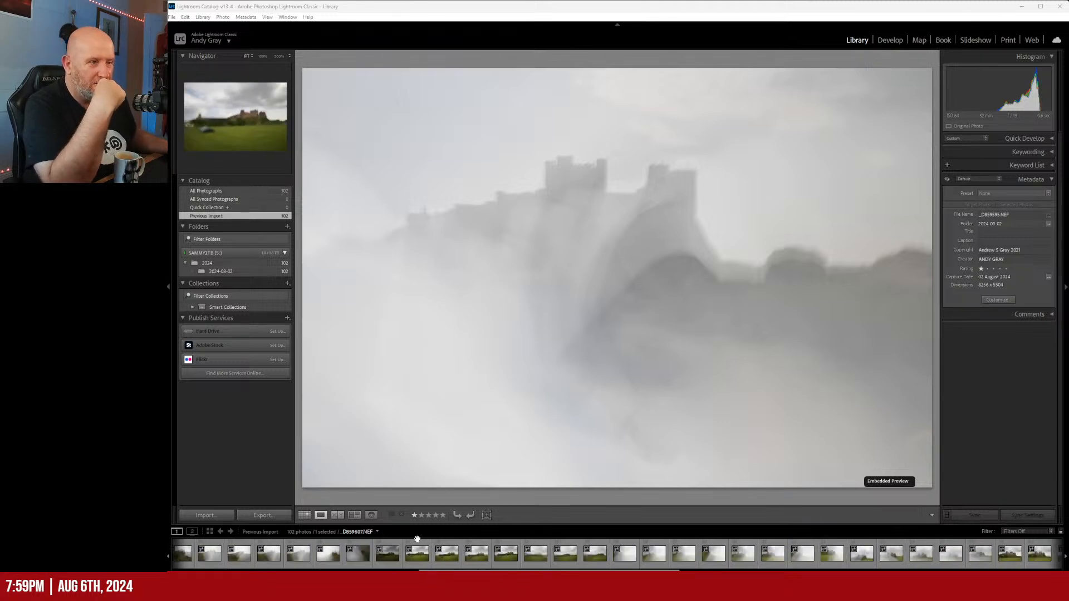
{"action": "key", "text": "Right"}
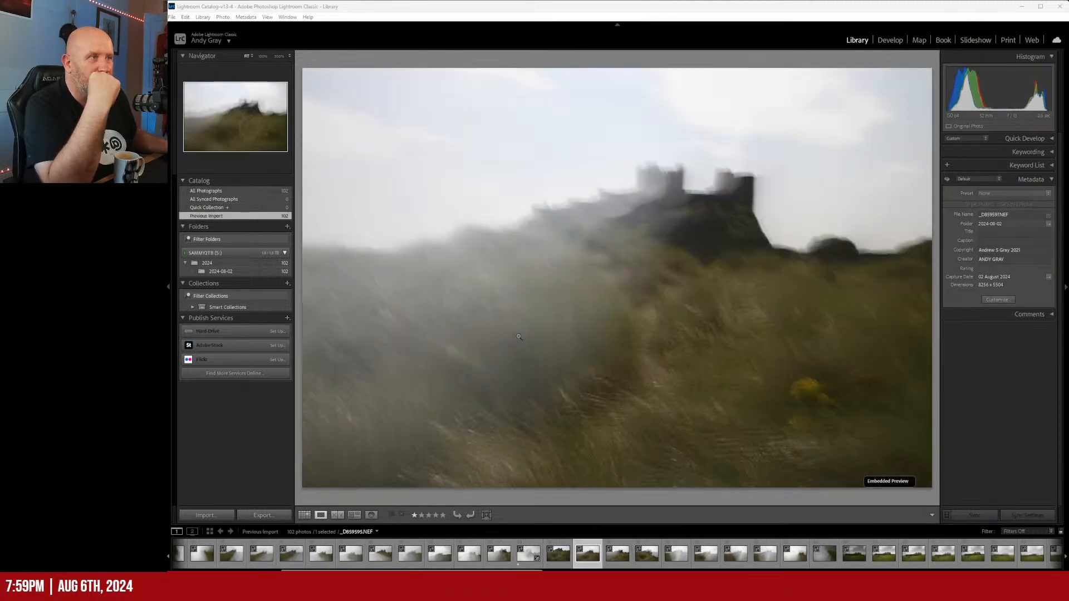
{"action": "key", "text": "Right"}
{"action": "key", "text": "Right"}
{"action": "key", "text": "Right"}
{"action": "key", "text": "Right"}
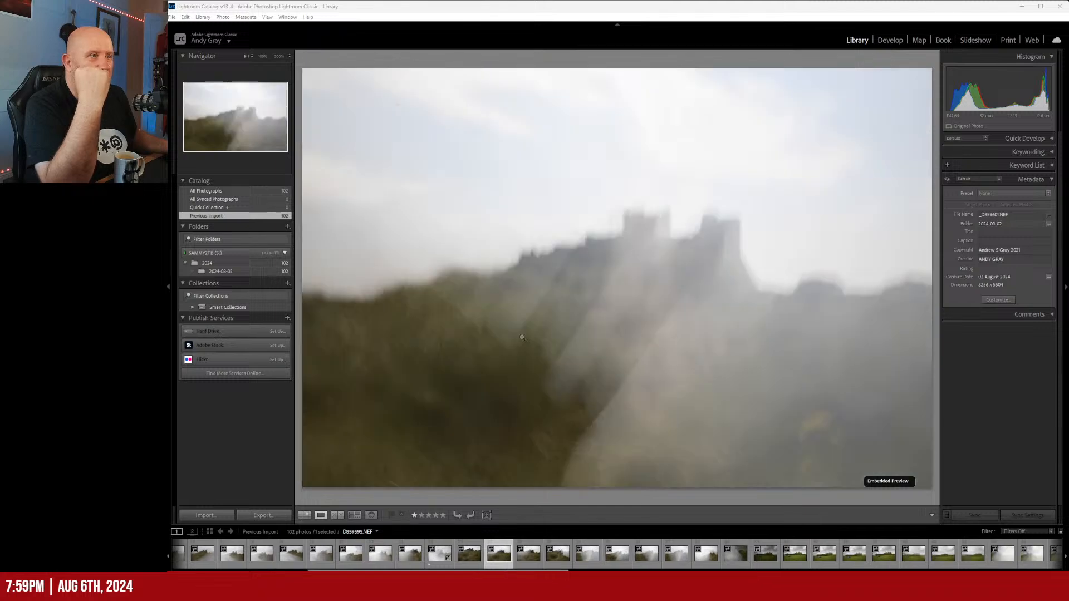
{"action": "key", "text": "Right"}
{"action": "key", "text": "Right"}
{"action": "key", "text": "Right"}
{"action": "key", "text": "Right"}
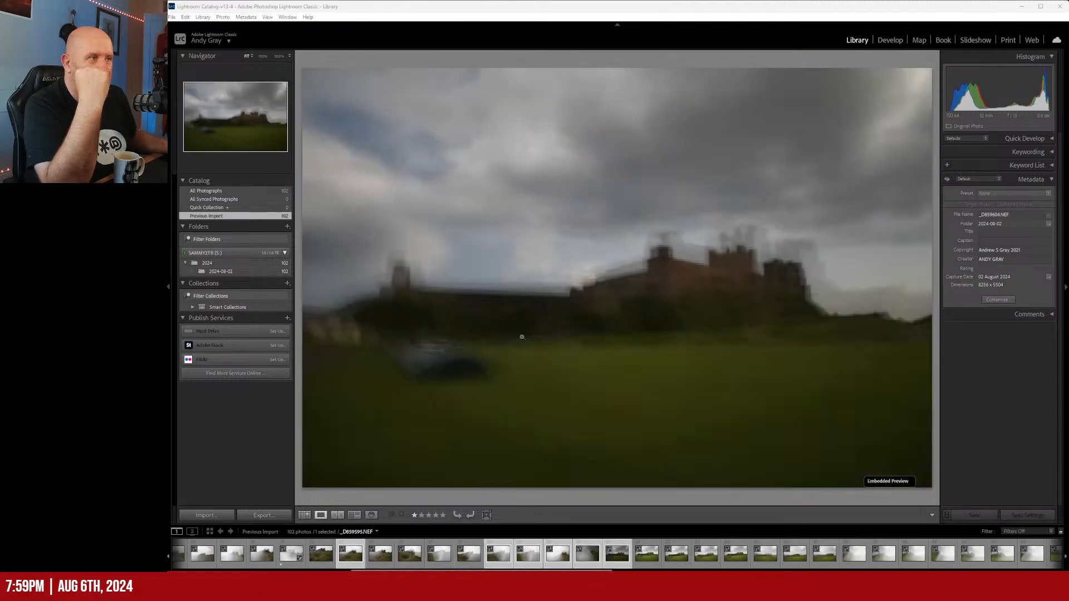
{"action": "key", "text": "Right"}
{"action": "key", "text": "Right"}
{"action": "key", "text": "Right"}
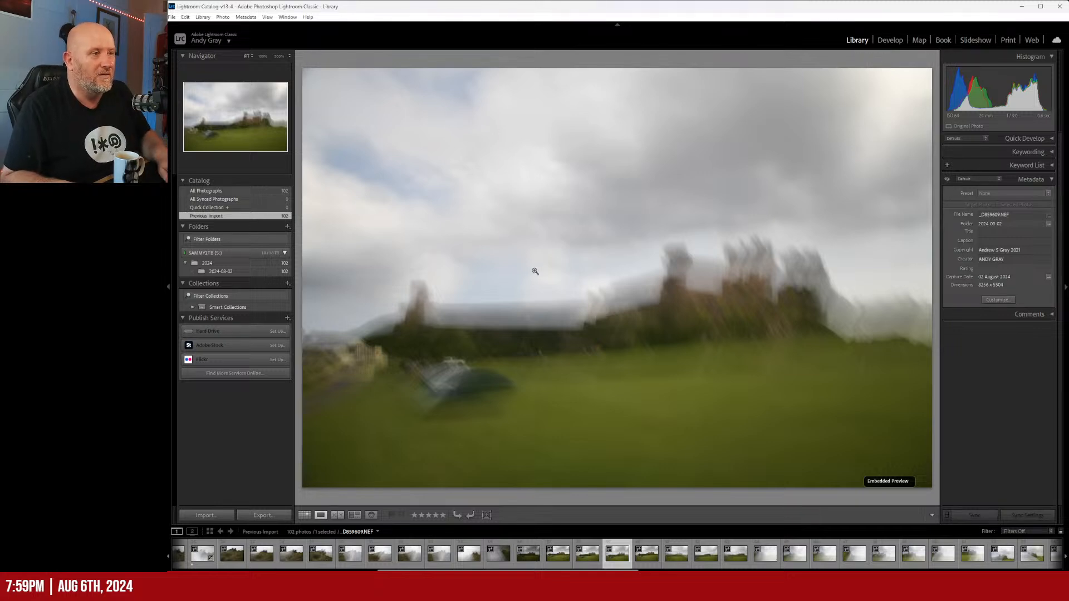
- Compare the blurred green-field castle frames around _D859610.NEF, checking the castle's shape and the tent
{"action": "key", "text": "Right"}
{"action": "key", "text": "Right"}
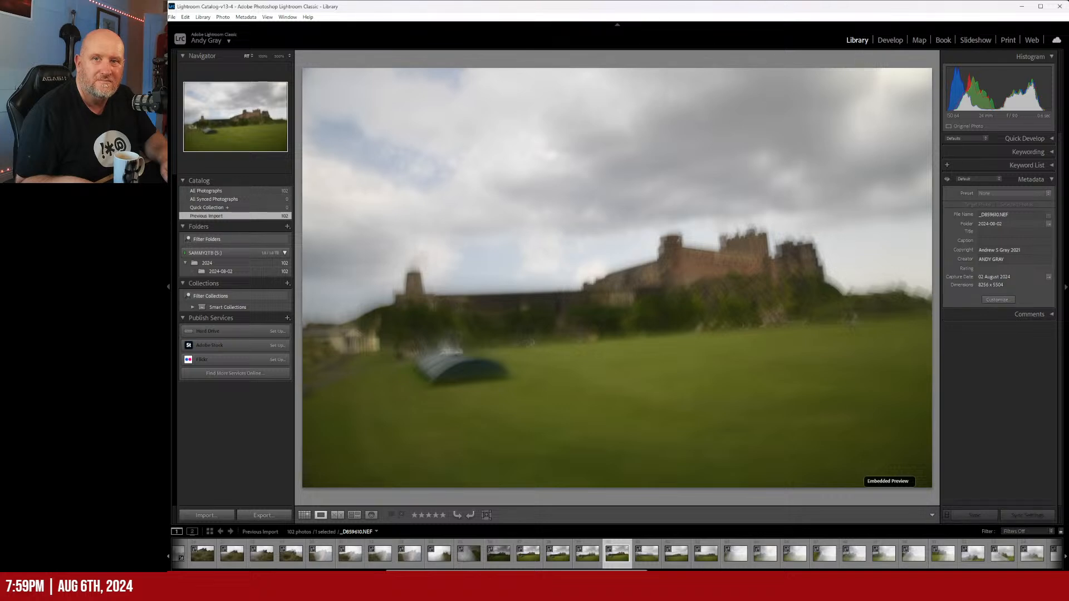
{"action": "key", "text": "Right"}
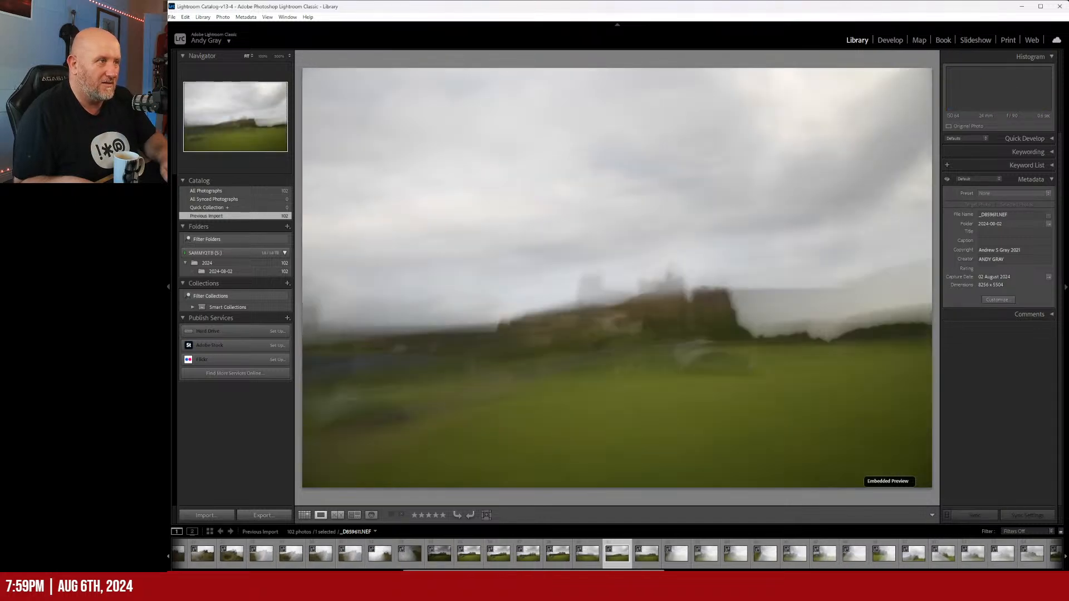
{"action": "key", "text": "Right"}
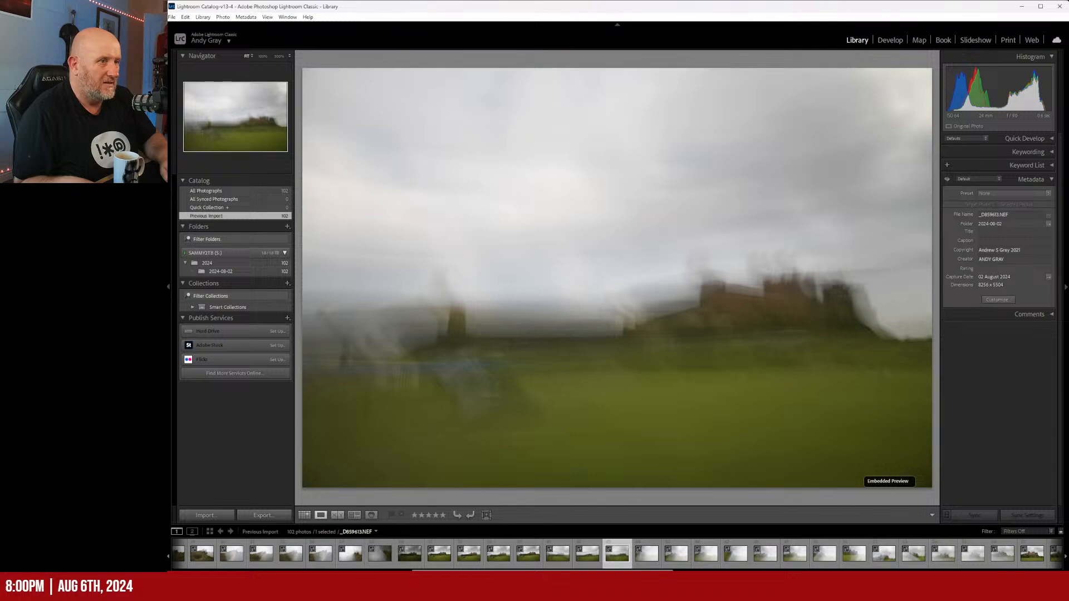
{"action": "key", "text": "Left"}
{"action": "key", "text": "Left"}
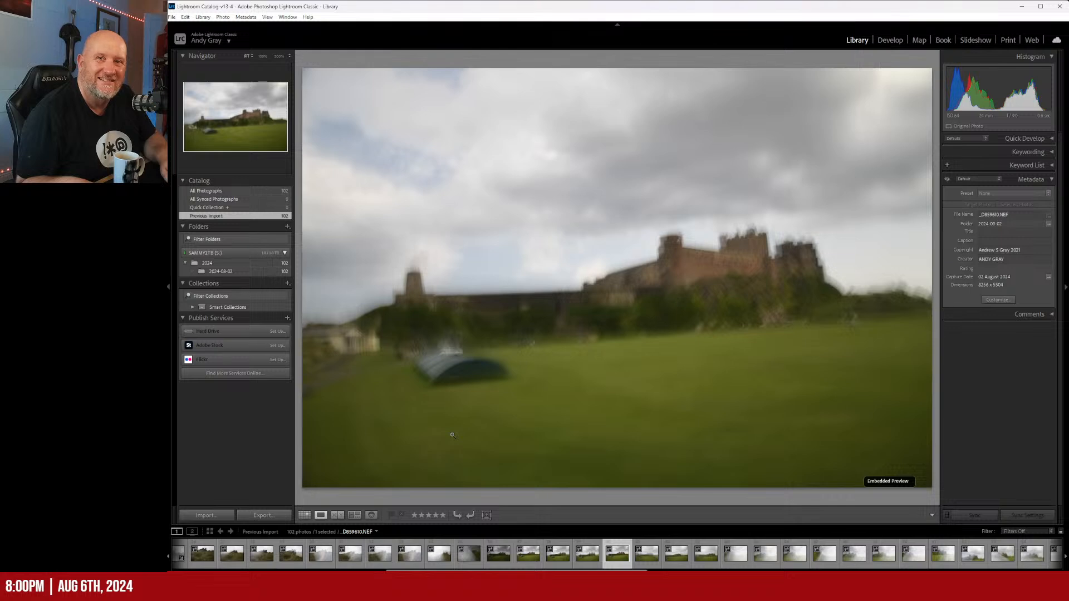
{"action": "key", "text": "Right"}
{"action": "key", "text": "Right"}
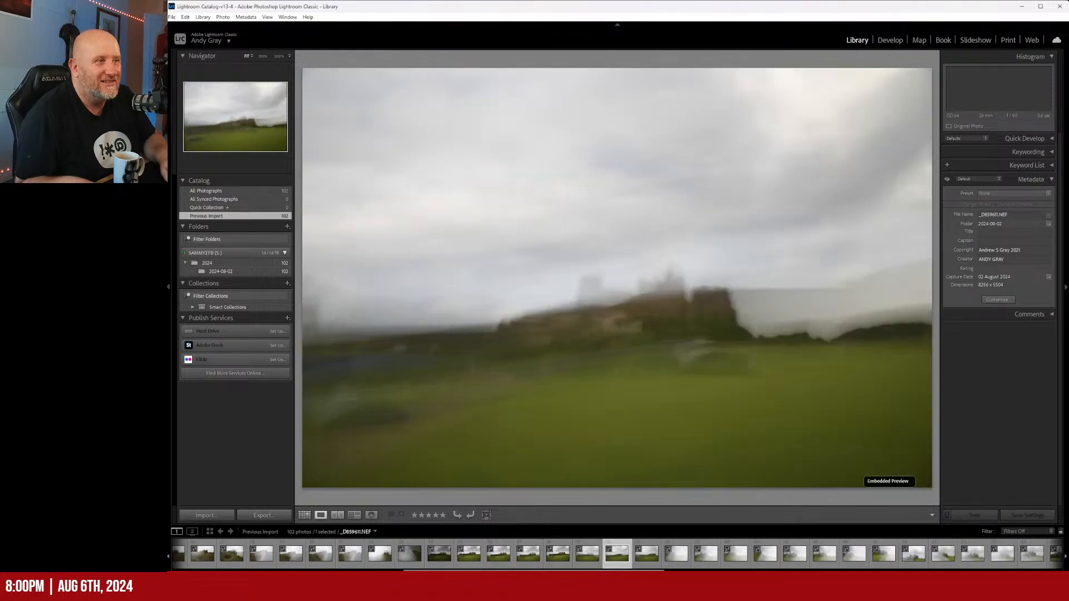
- Find the misty green-field castle frames and rate two consecutive ones one star, starting with _D859615.NEF
{"action": "key", "text": "Right"}
{"action": "key", "text": "Right"}
{"action": "key", "text": "Right"}
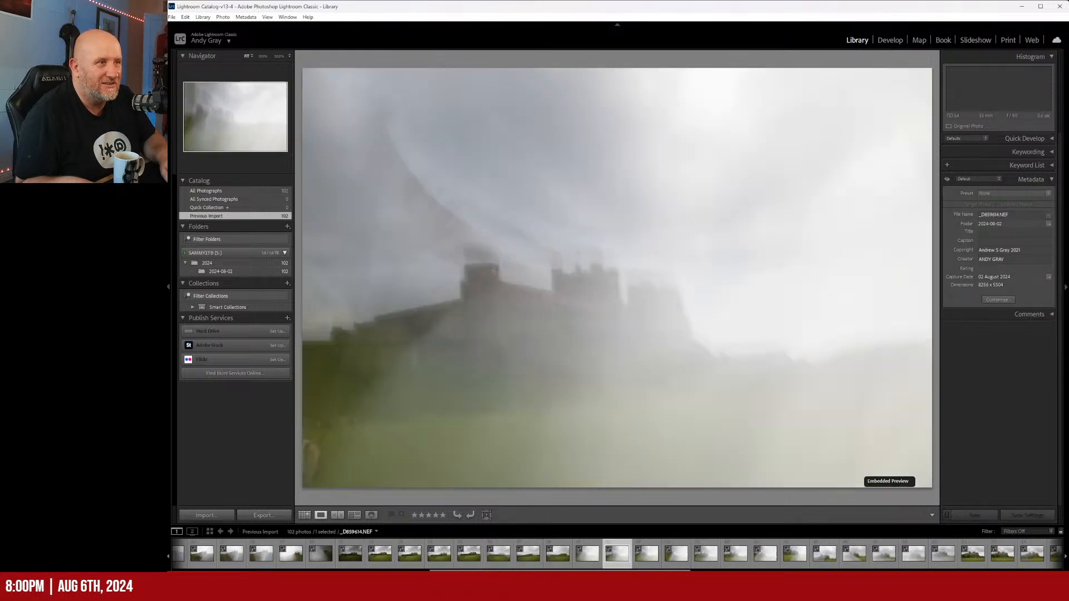
{"action": "key", "text": "Right"}
{"action": "key", "text": "Right"}
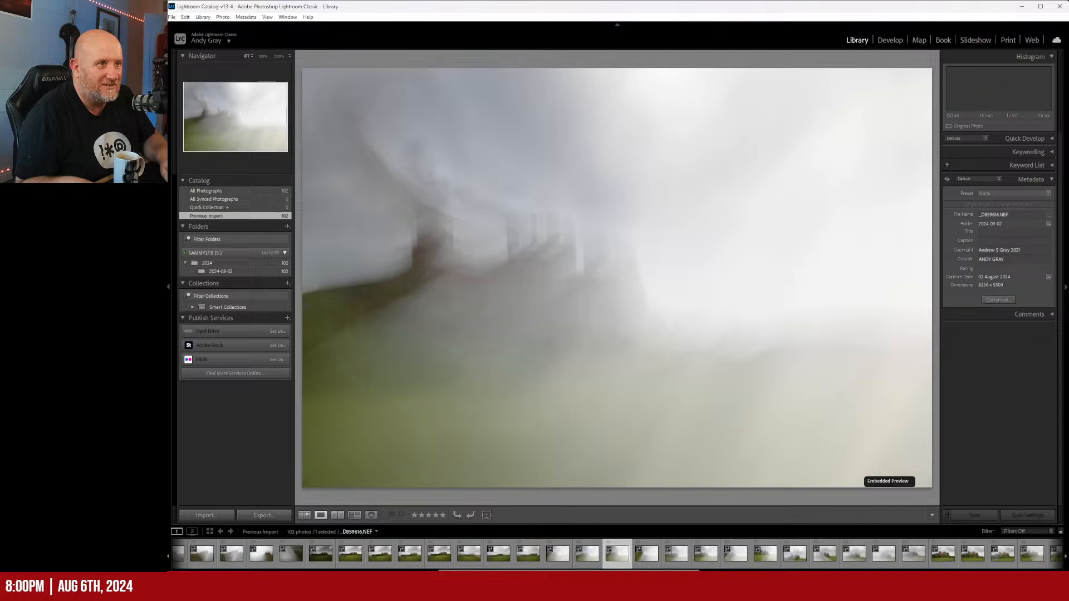
{"action": "key", "text": "Left"}
{"action": "key", "text": "Left"}
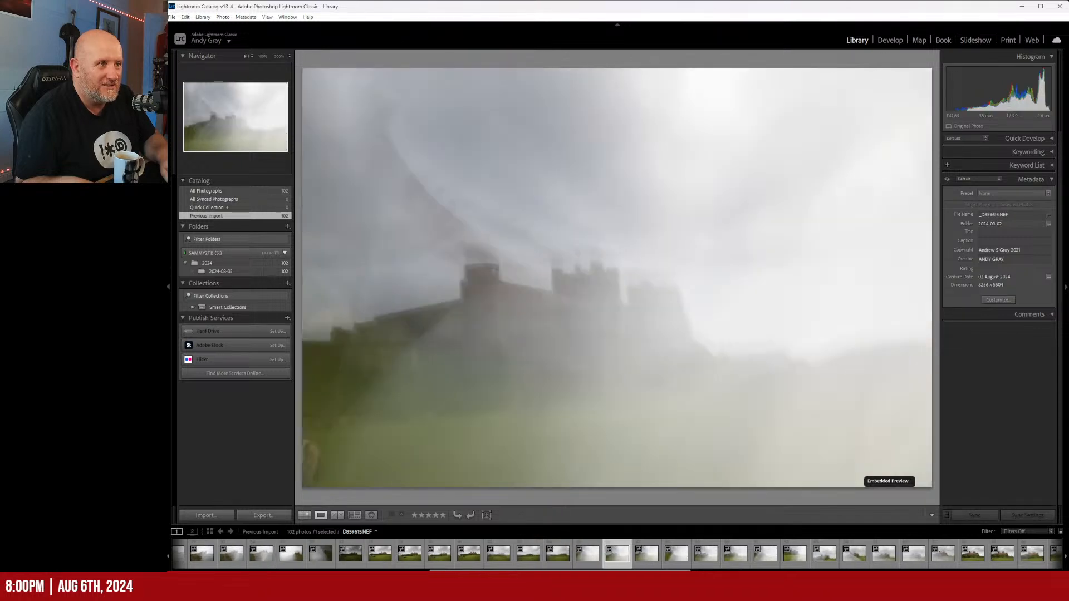
{"action": "key", "text": "1"}
{"action": "key", "text": "1"}
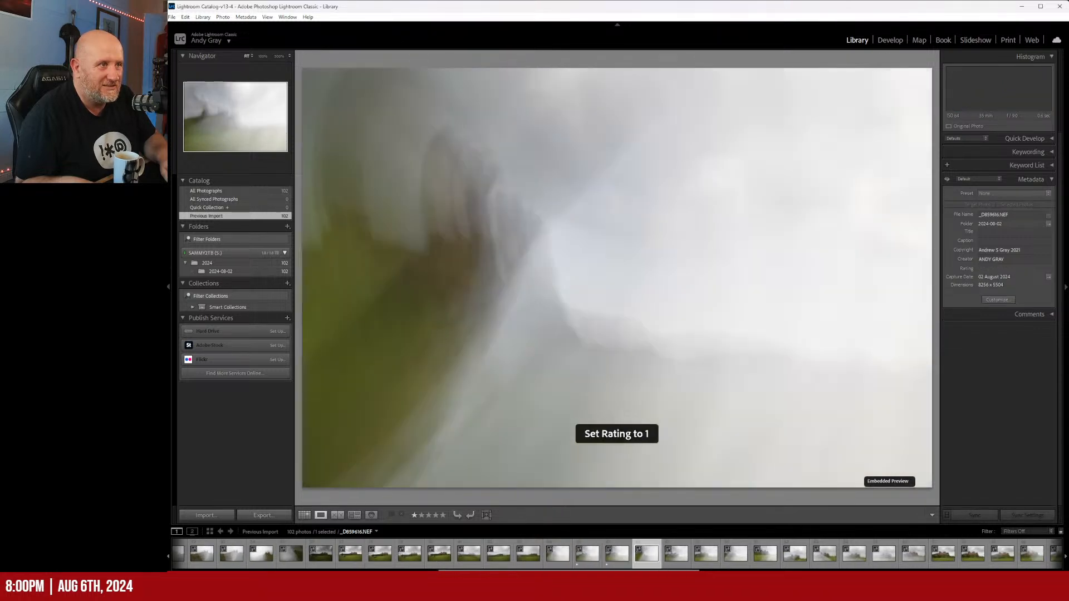
- Give one-star ratings to further misty green-field castle frames, including _D859619.NEF
{"action": "key", "text": "Right"}
{"action": "key", "text": "1"}
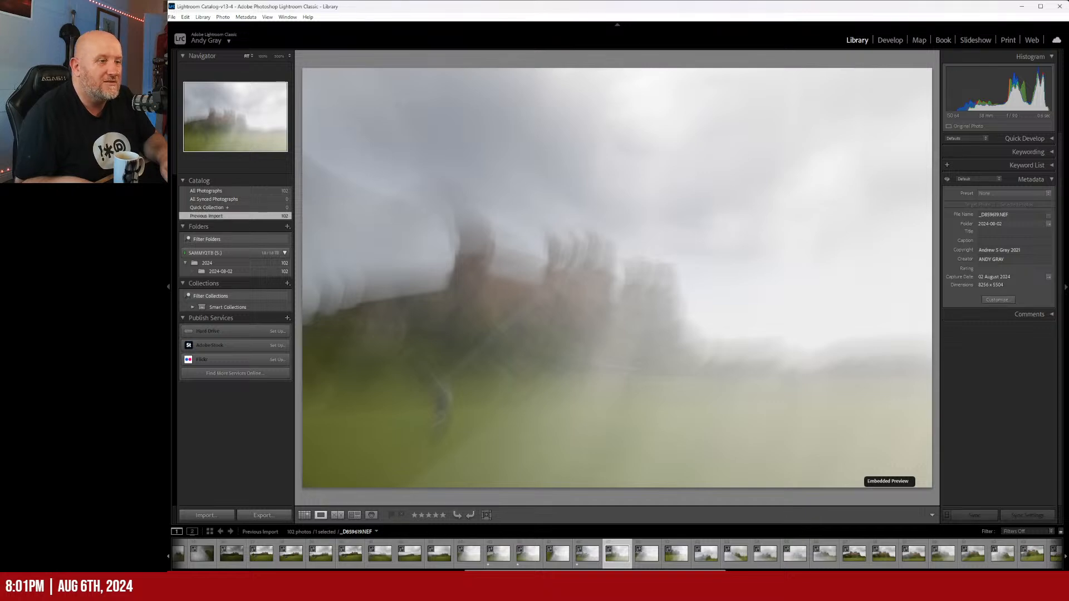
{"action": "key", "text": "Right"}
{"action": "key", "text": "1"}
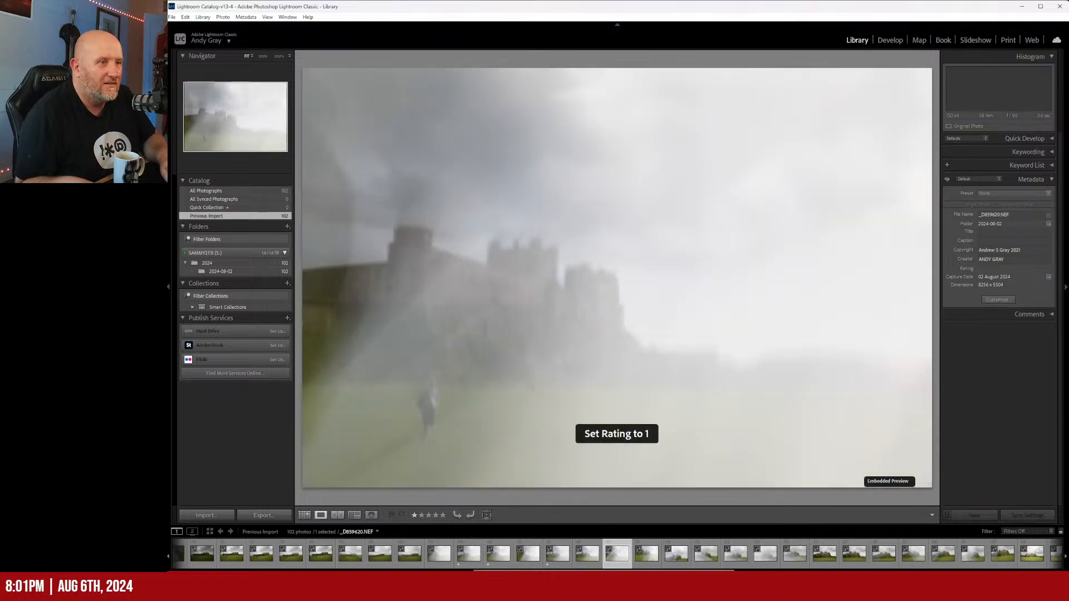
- Review the frames following _D859620.NEF and rate the hazy castle frame _D859626.NEF one star
{"action": "key", "text": "Right"}
{"action": "key", "text": "Right"}
{"action": "key", "text": "Right"}
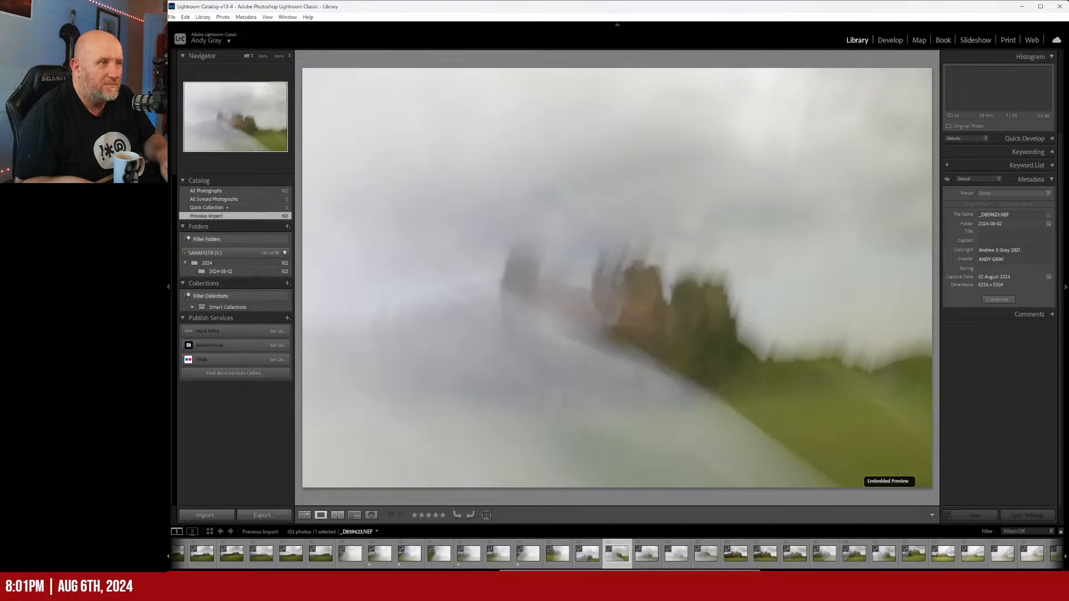
{"action": "key", "text": "Right"}
{"action": "key", "text": "Right"}
{"action": "key", "text": "Right"}
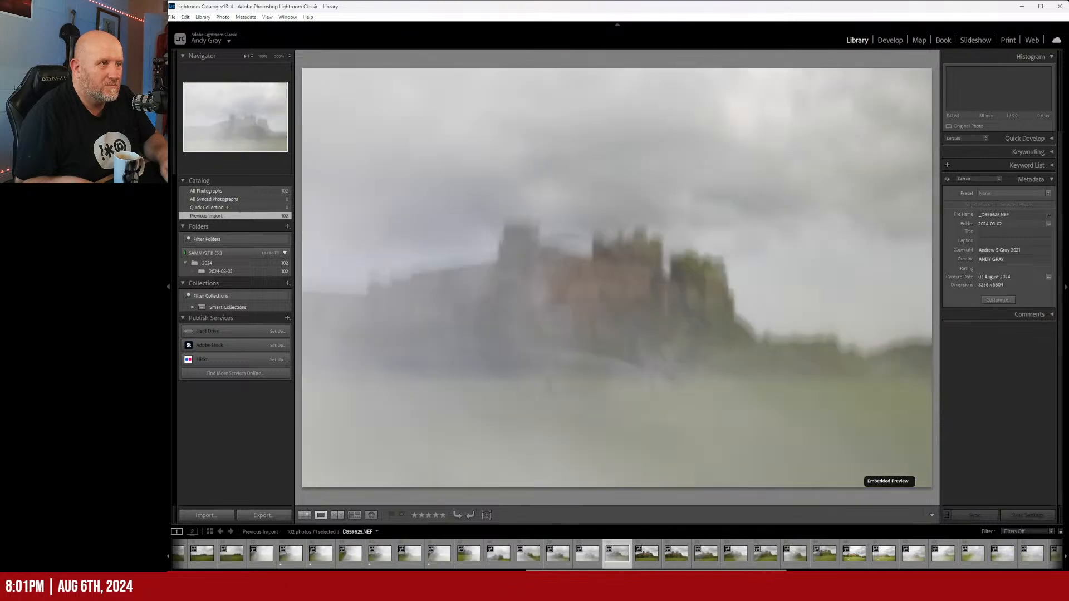
{"action": "key", "text": "Left"}
{"action": "key", "text": "1"}
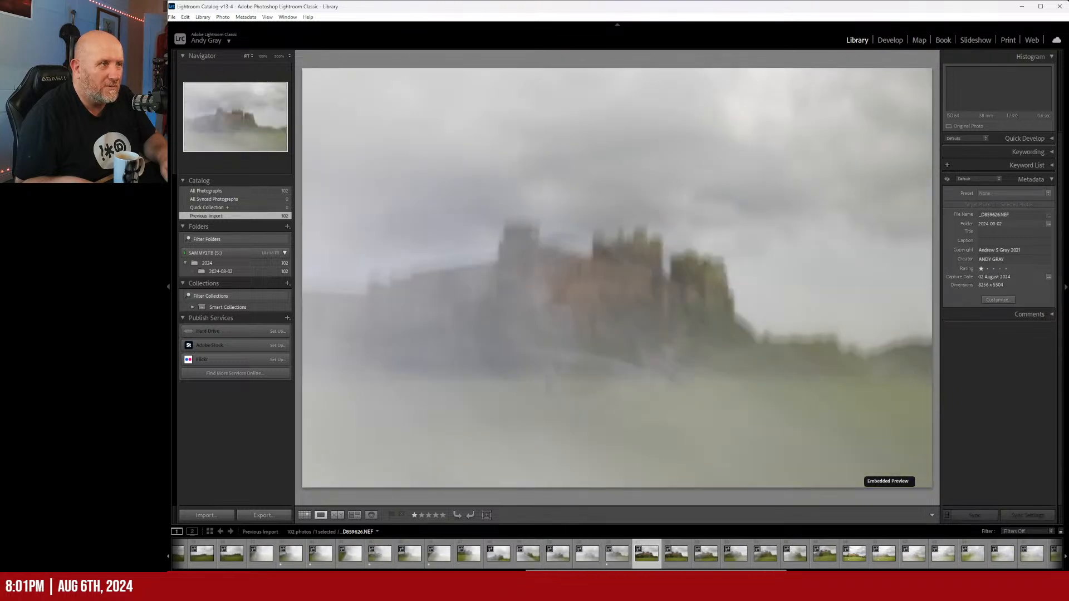
- Compare the hazy castle frame with its neighbours and rate the preceding frame, _D859625.NEF, one star
{"action": "key", "text": "Right"}
{"action": "key", "text": "Right"}
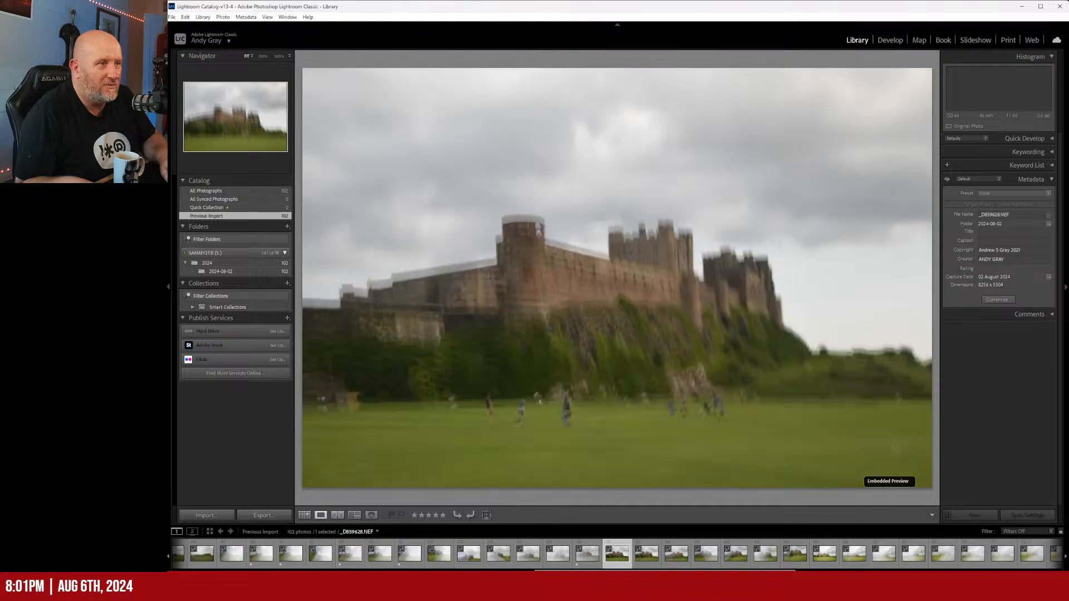
{"action": "key", "text": "Left"}
{"action": "key", "text": "Left"}
{"action": "key", "text": "Left"}
{"action": "key", "text": "Left"}
{"action": "key", "text": "Right"}
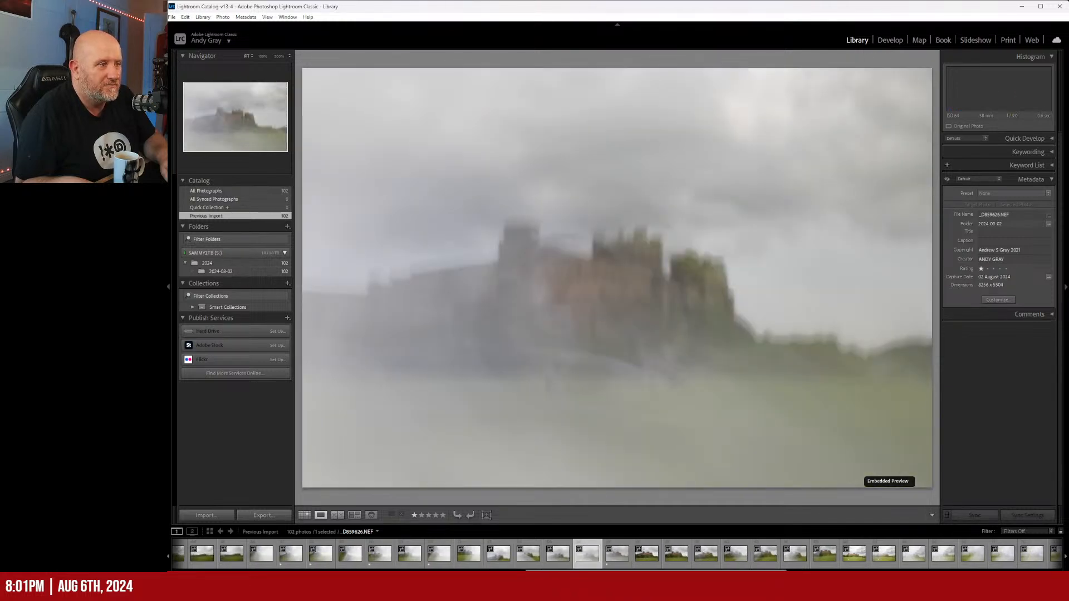
{"action": "key", "text": "Left"}
{"action": "key", "text": "1"}
- Review the clearer castle frames from _D859627.NEF onward and compare the sharp green-tent shot with the hazy frame after it
{"action": "key", "text": "Right"}
{"action": "key", "text": "Right"}
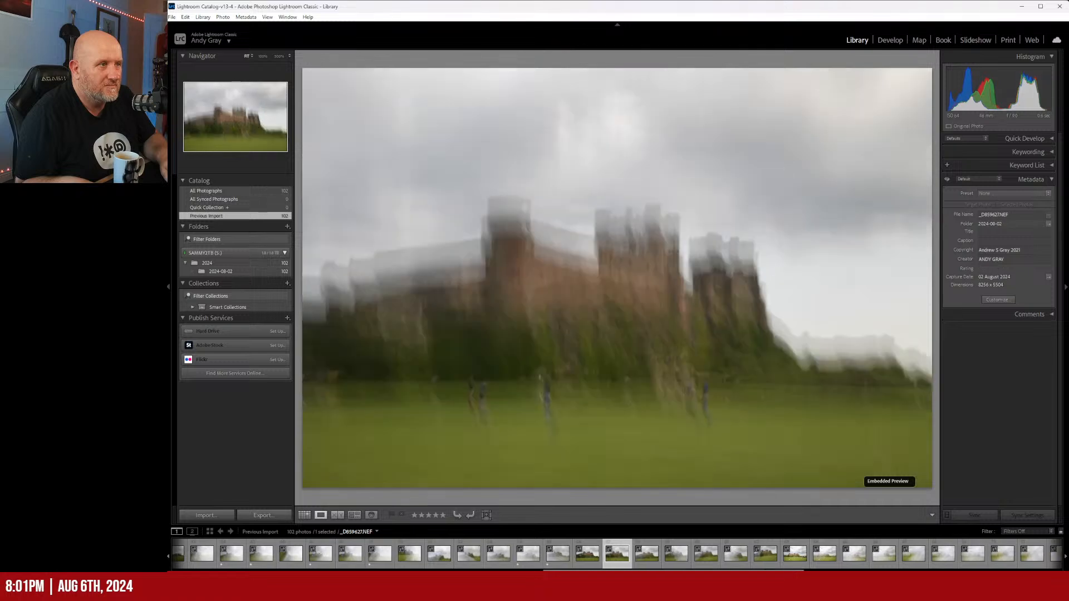
{"action": "key", "text": "Right"}
{"action": "key", "text": "Right"}
{"action": "key", "text": "Right"}
{"action": "key", "text": "Right"}
{"action": "key", "text": "Right"}
{"action": "key", "text": "Right"}
{"action": "key", "text": "Right"}
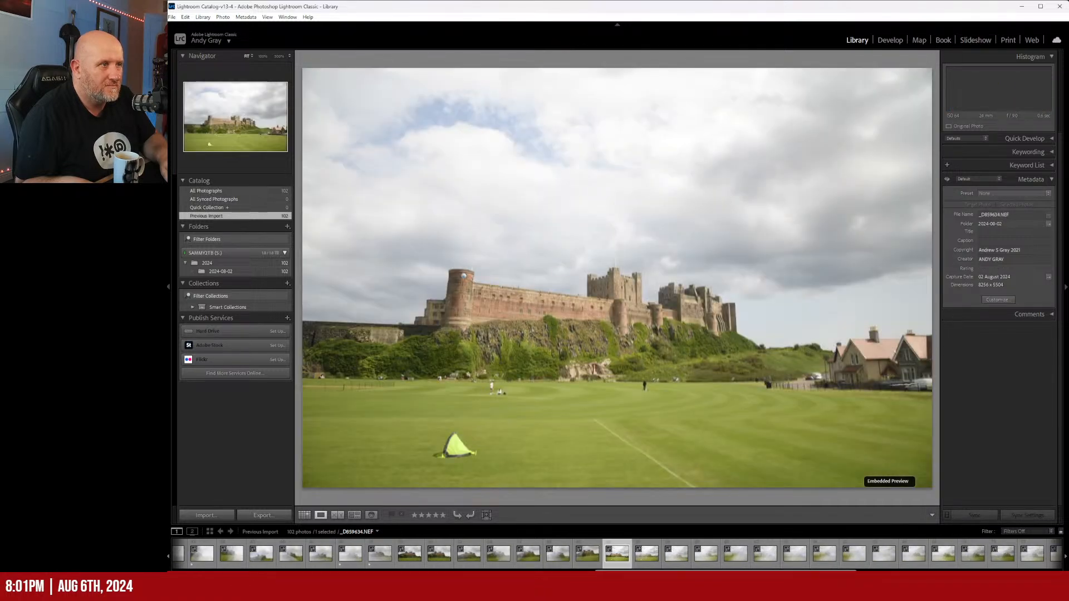
{"action": "key", "text": "Right"}
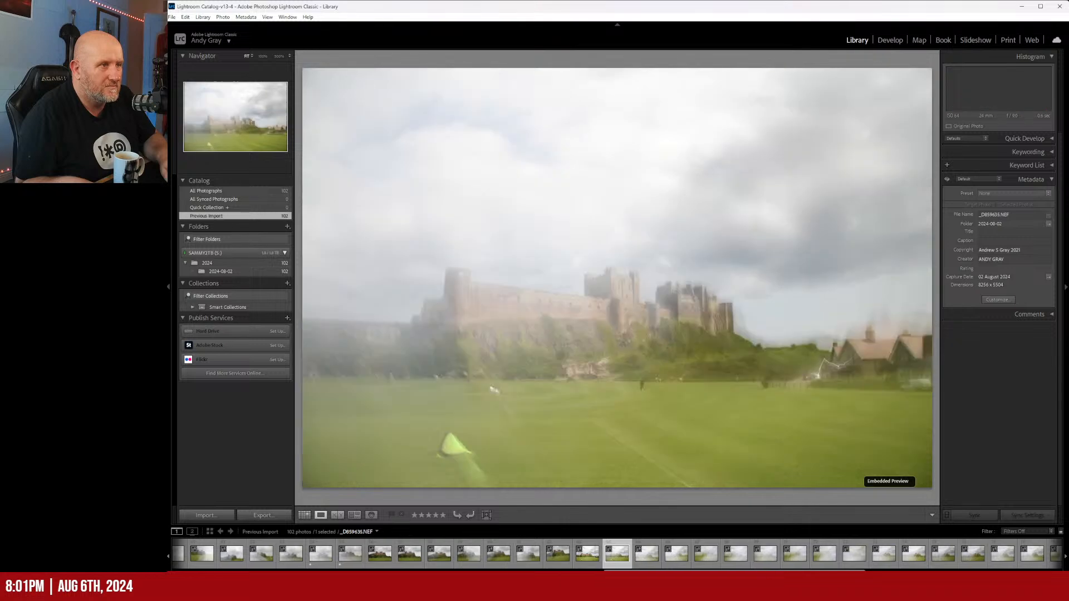
{"action": "key", "text": "Right"}
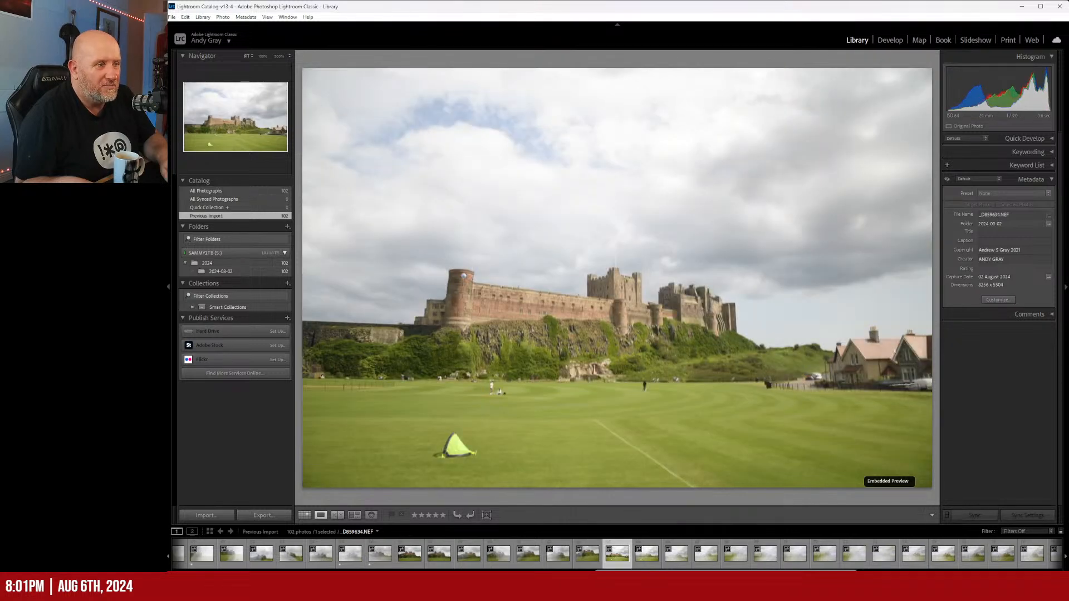
{"action": "key", "text": "Left"}
{"action": "key", "text": "Right"}
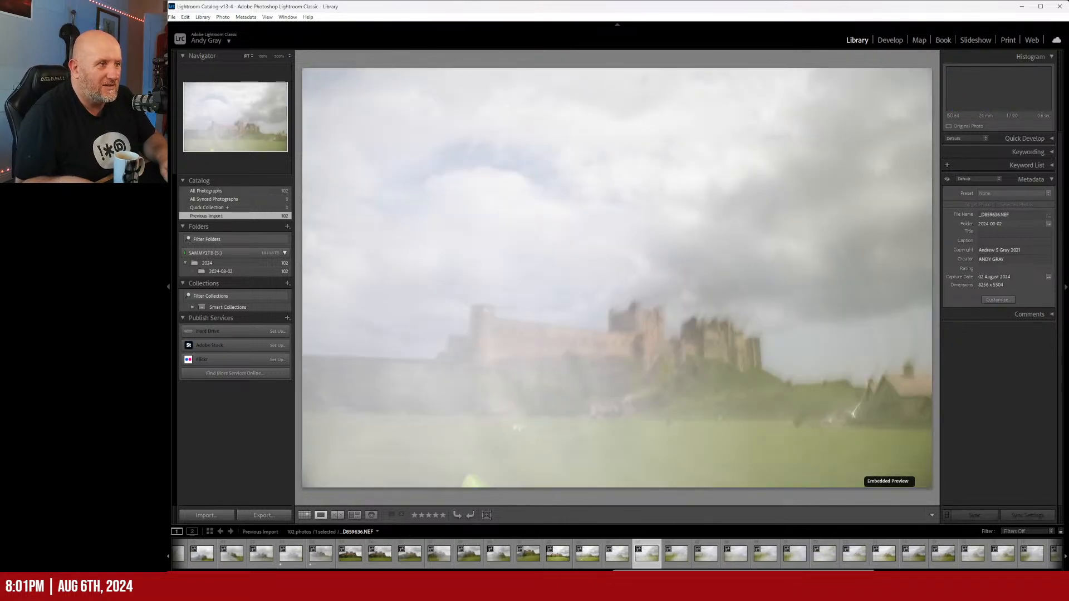
- Rate the four hazy castle and green-tent frames from _D859636.NEF to _D859639.NEF one star each
{"action": "key", "text": "Right"}
{"action": "key", "text": "1"}
{"action": "key", "text": "Right"}
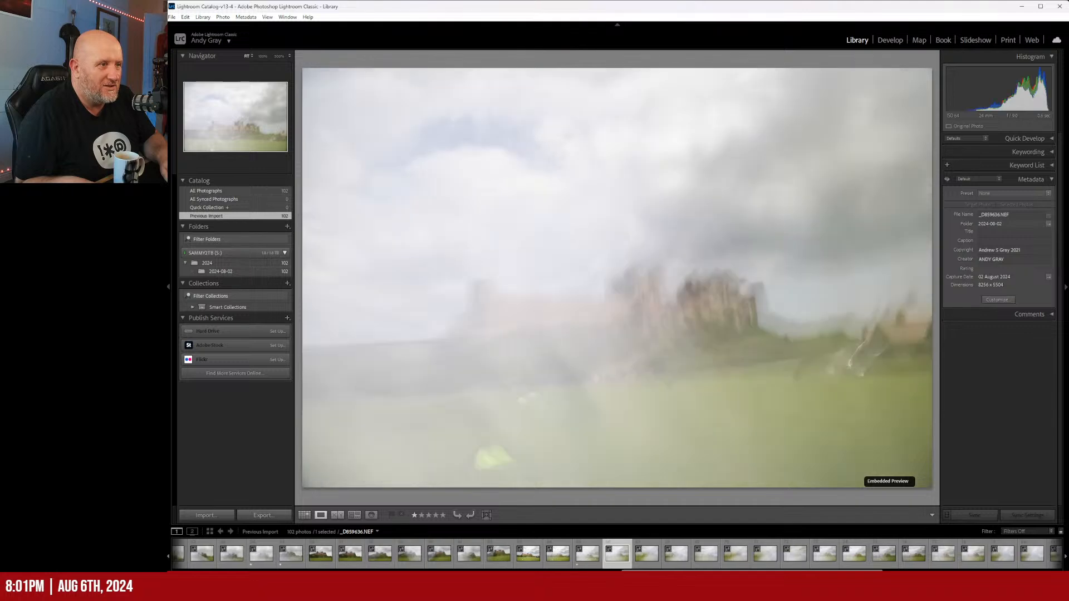
{"action": "key", "text": "1"}
{"action": "key", "text": "Right"}
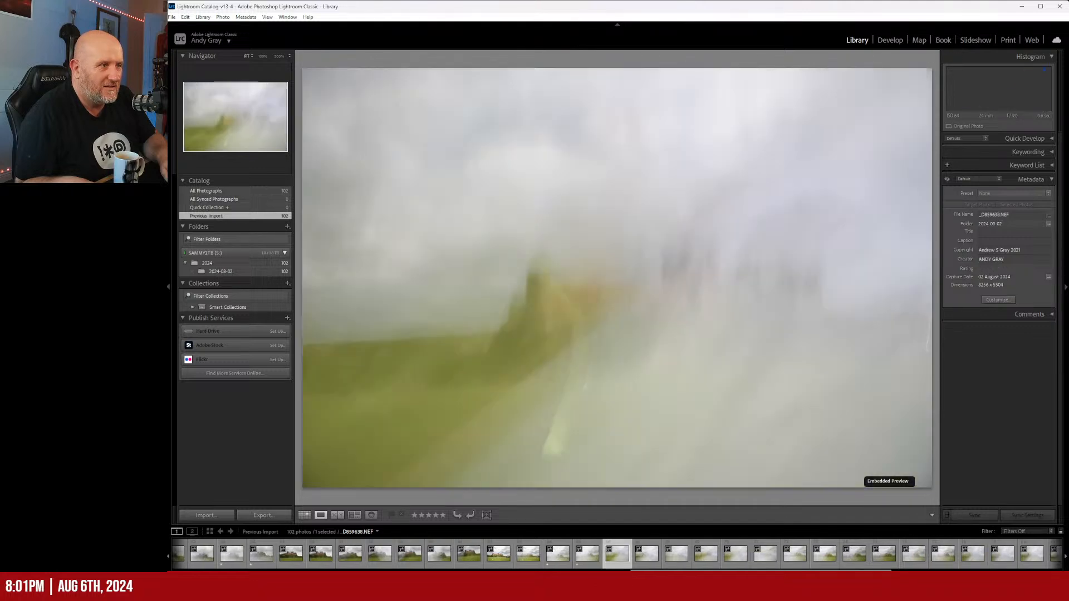
{"action": "key", "text": "1"}
{"action": "key", "text": "1"}
{"action": "key", "text": "Right"}
{"action": "key", "text": "Right"}
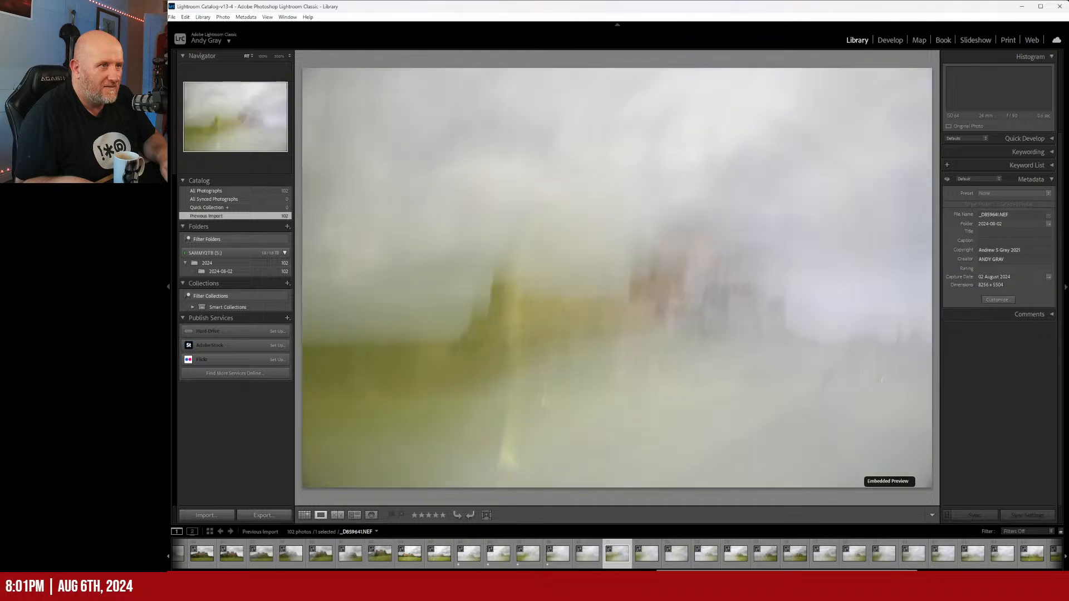
- Compare the heavily blurred frames around _D859641.NEF and rate _D859642.NEF one star
{"action": "key", "text": "Left"}
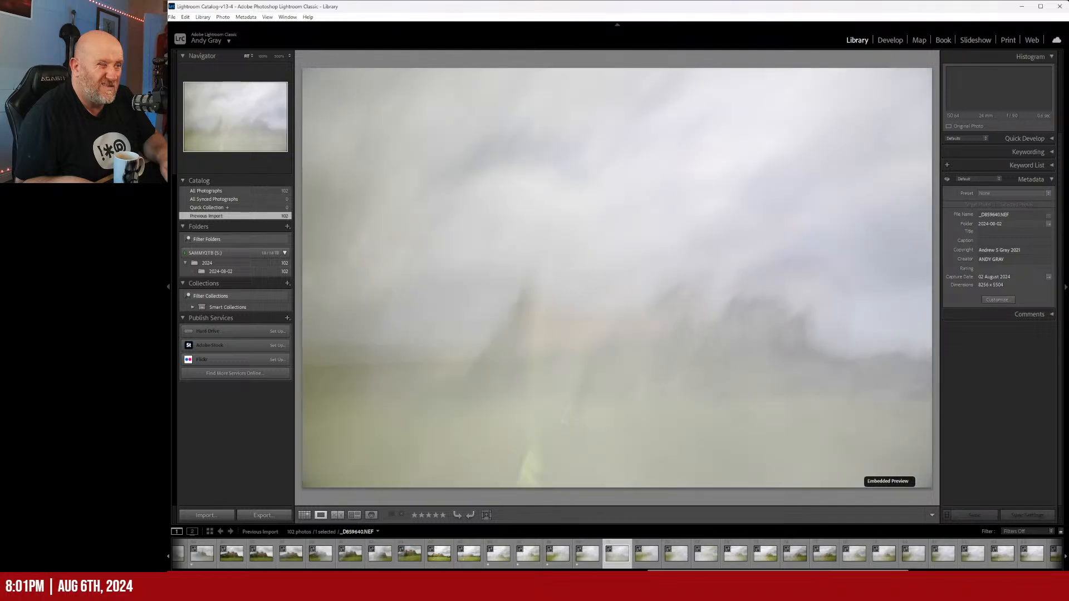
{"action": "key", "text": "Right"}
{"action": "key", "text": "Right"}
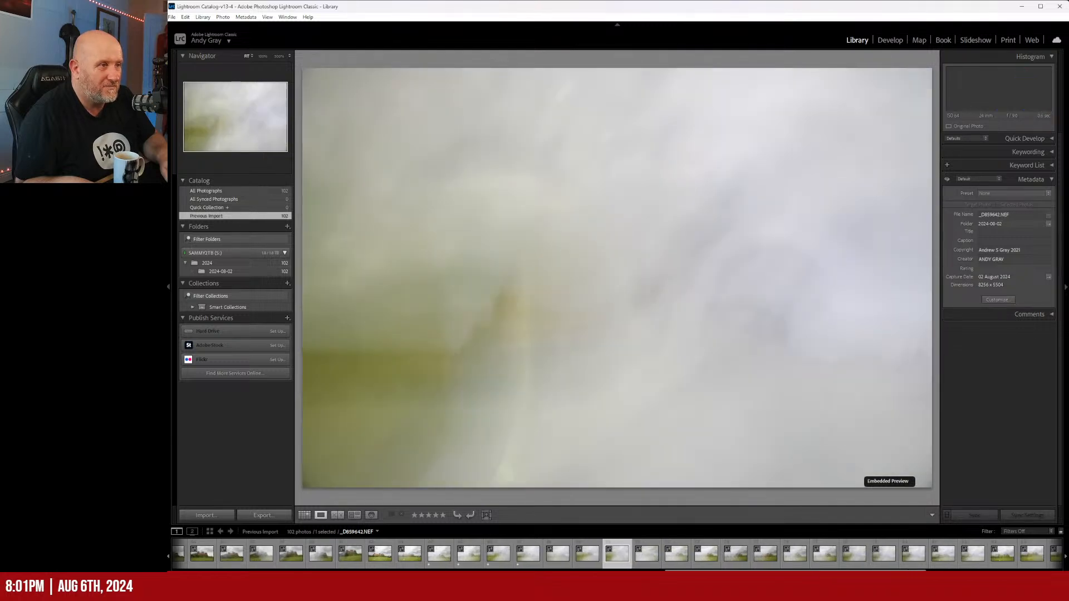
{"action": "key", "text": "1"}
{"action": "key", "text": "Right"}
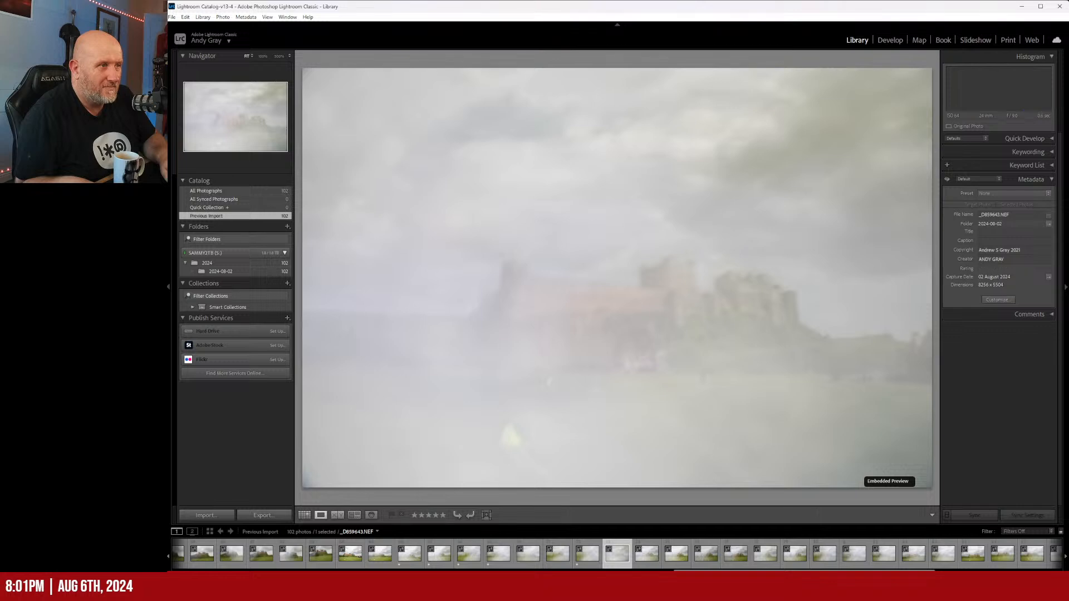
- Review the hazy castle frames from _D859643.NEF through the heavily blurred _D859650.NEF and its next neighbour
{"action": "key", "text": "Right"}
{"action": "key", "text": "Right"}
{"action": "key", "text": "Right"}
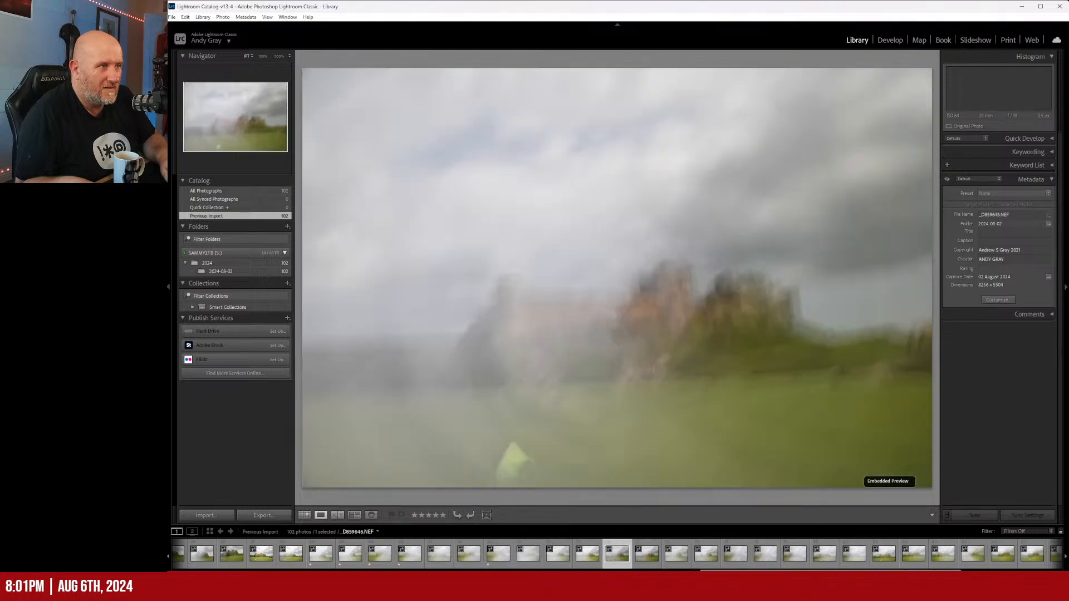
{"action": "key", "text": "Right"}
{"action": "key", "text": "Right"}
{"action": "key", "text": "Right"}
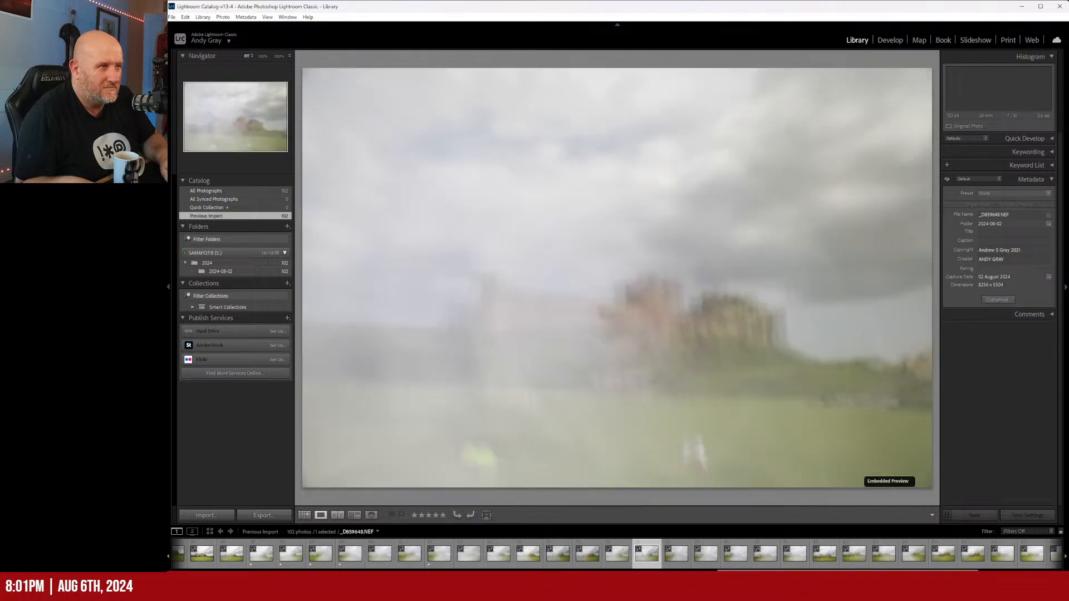
{"action": "key", "text": "Right"}
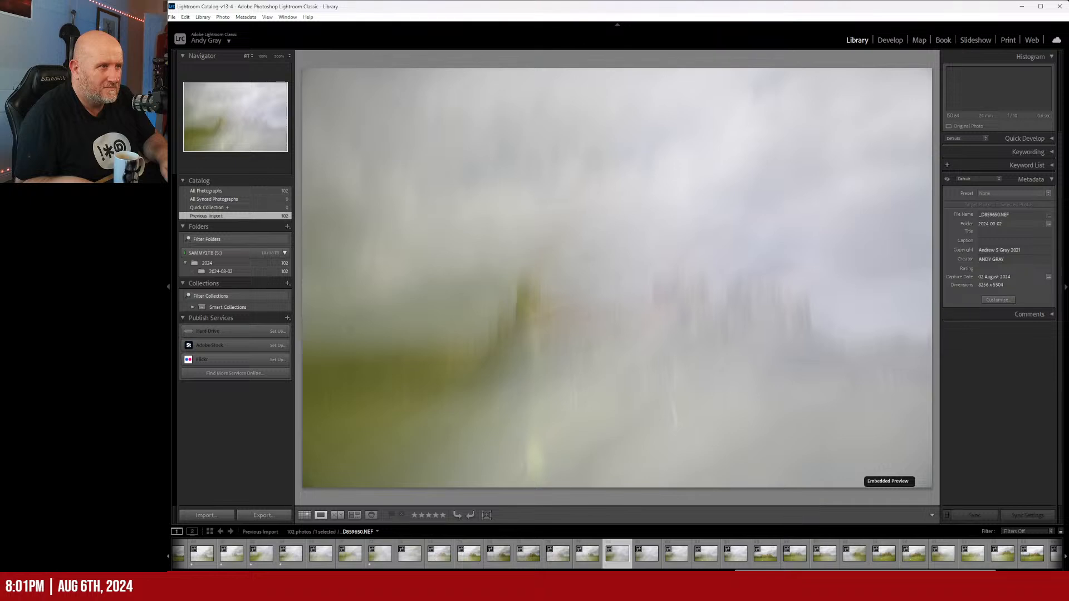
{"action": "key", "text": "Right"}
{"action": "key", "text": "Left"}
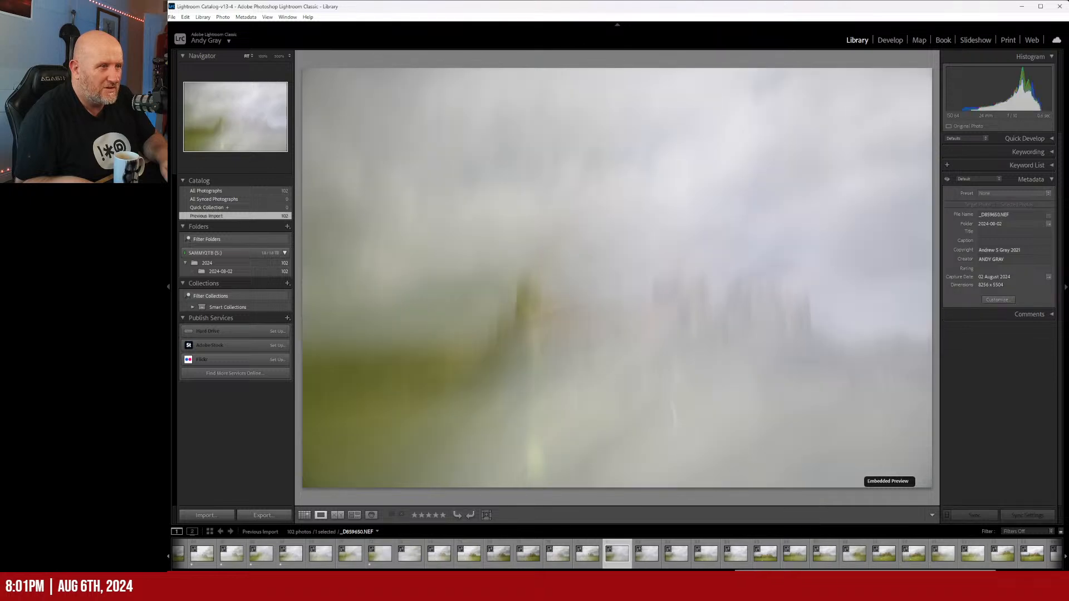
- Return through the preceding frames to the misty castle shot _D859645.NEF and rate it one star
{"action": "key", "text": "Left"}
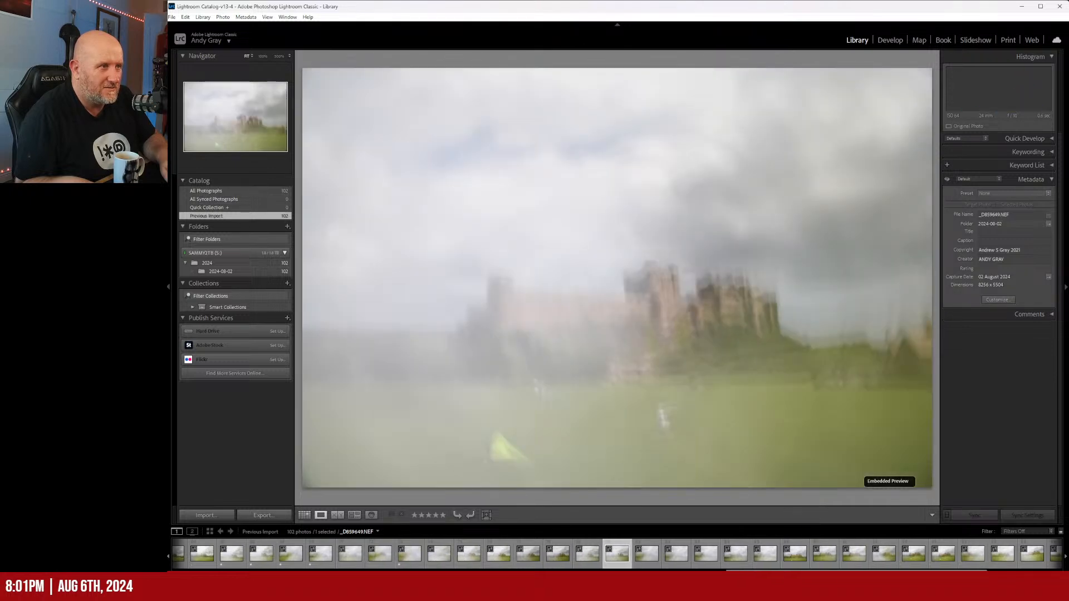
{"action": "key", "text": "Left"}
{"action": "key", "text": "Left"}
{"action": "key", "text": "Left"}
{"action": "key", "text": "Left"}
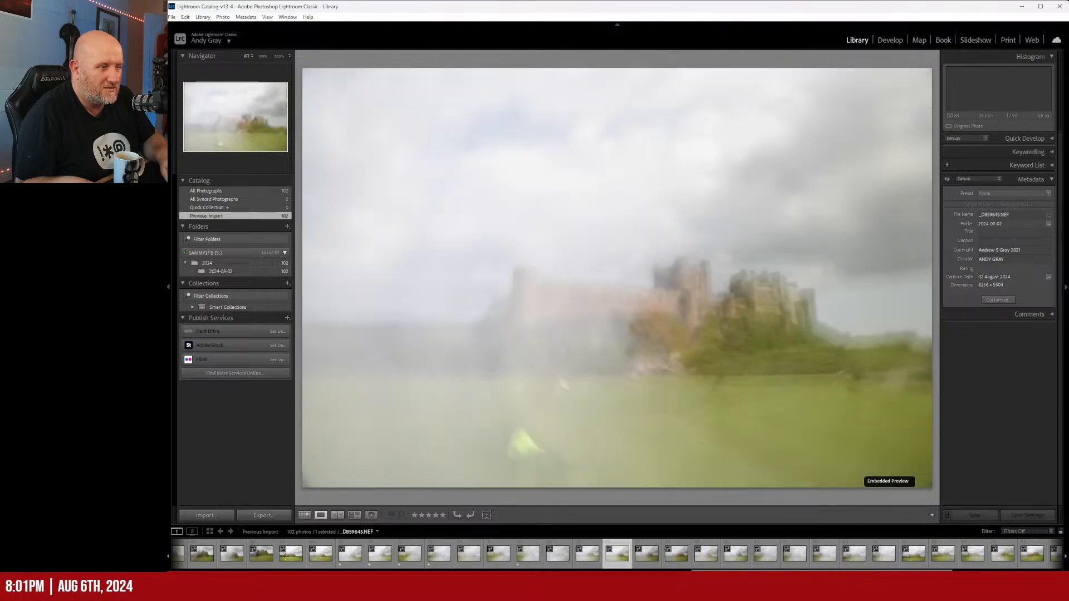
{"action": "key", "text": "1"}
- Compare the misty frames from _D859644.NEF back to _D859640.NEF and rate _D859643.NEF one star
{"action": "key", "text": "Left"}
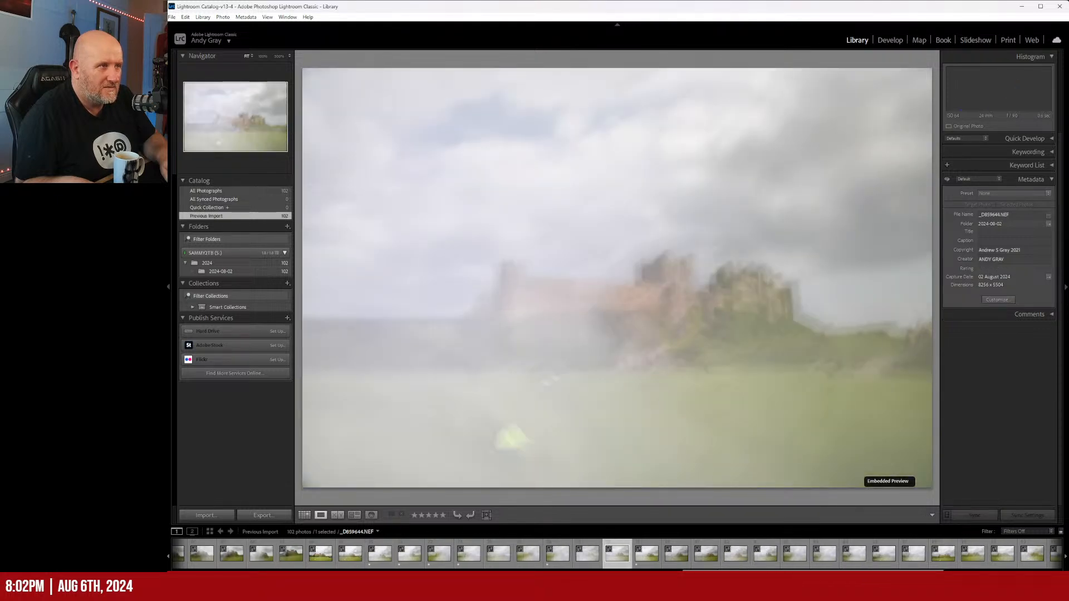
{"action": "key", "text": "Left"}
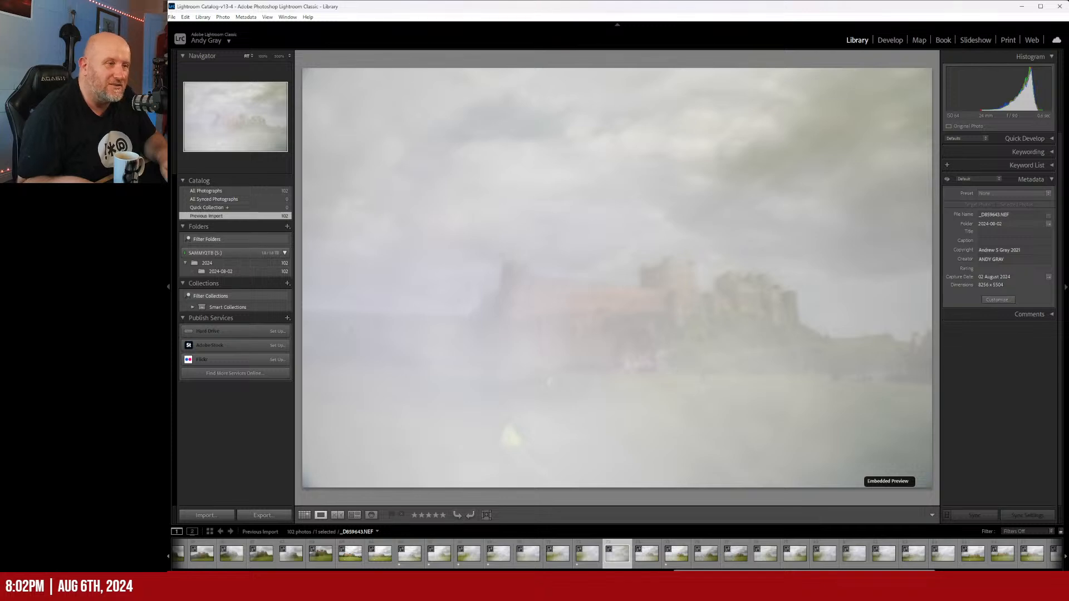
{"action": "key", "text": "Left"}
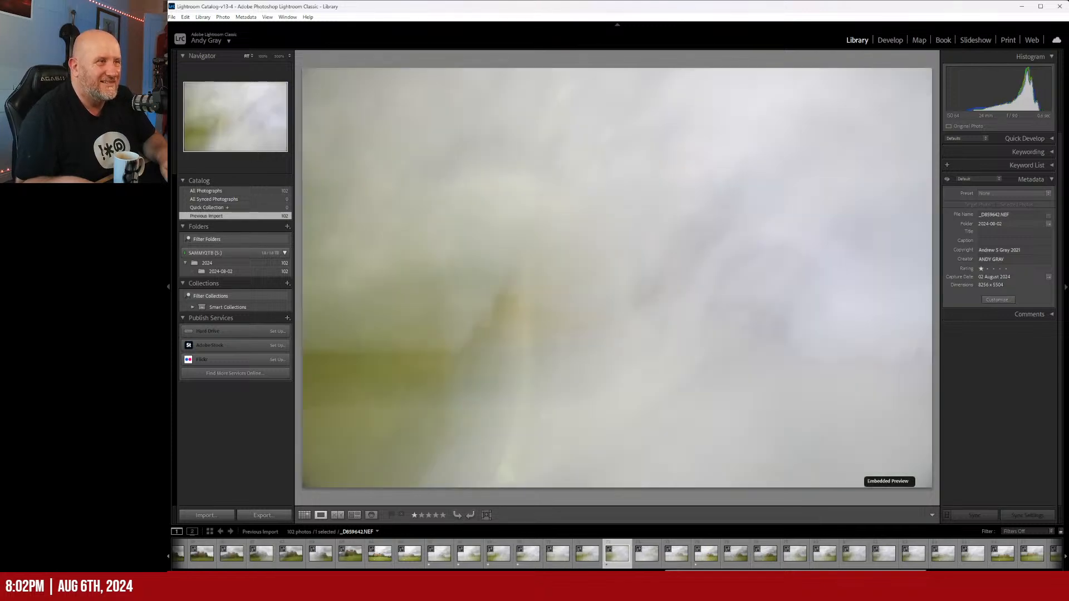
{"action": "key", "text": "Left"}
{"action": "key", "text": "Left"}
{"action": "key", "text": "Left"}
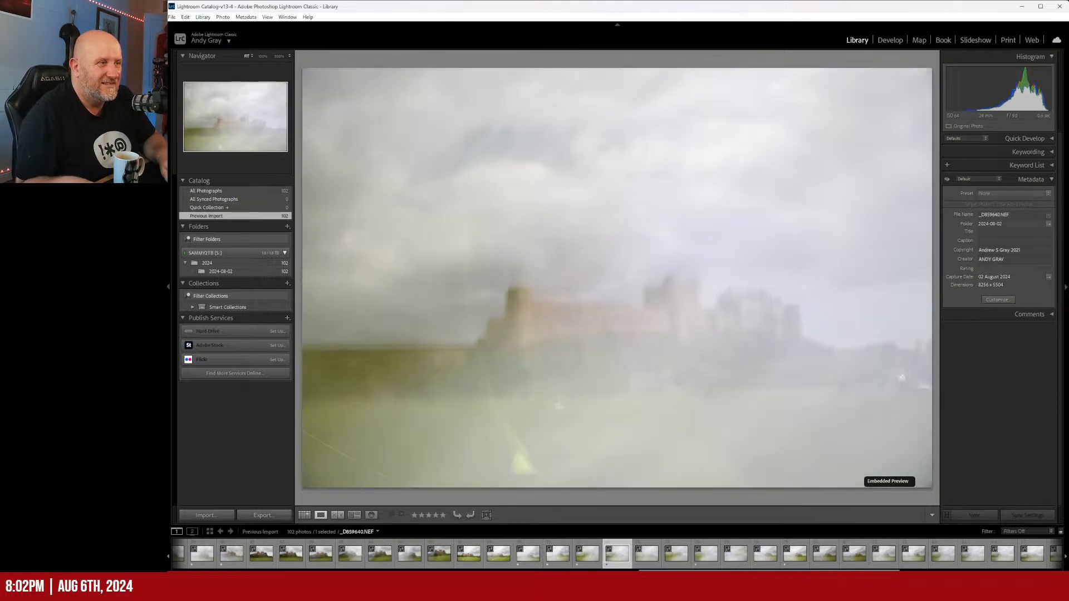
{"action": "key", "text": "Right"}
{"action": "key", "text": "Right"}
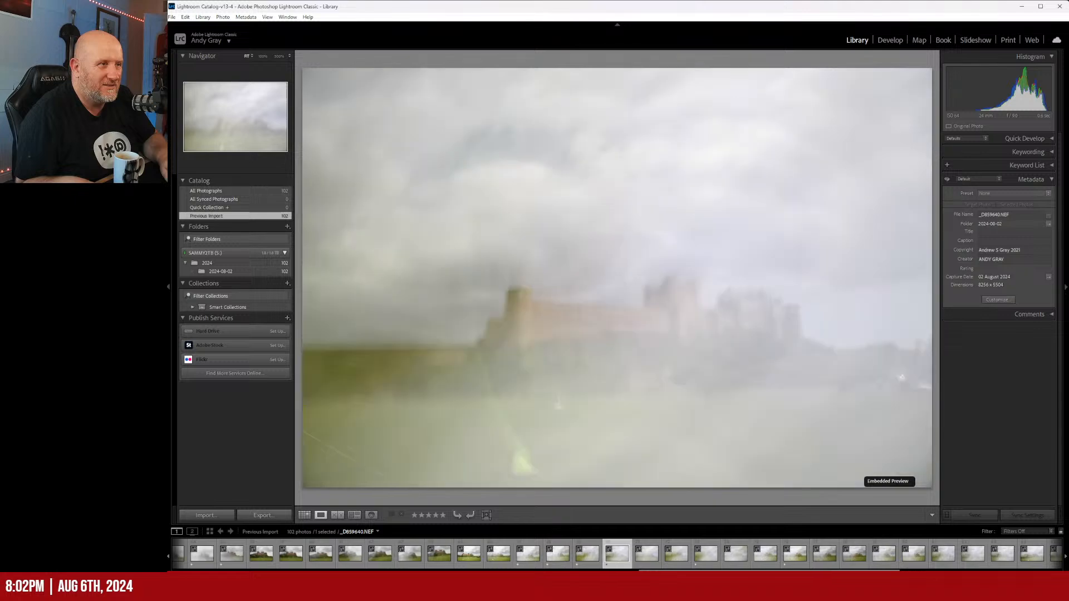
{"action": "key", "text": "Right"}
{"action": "key", "text": "Right"}
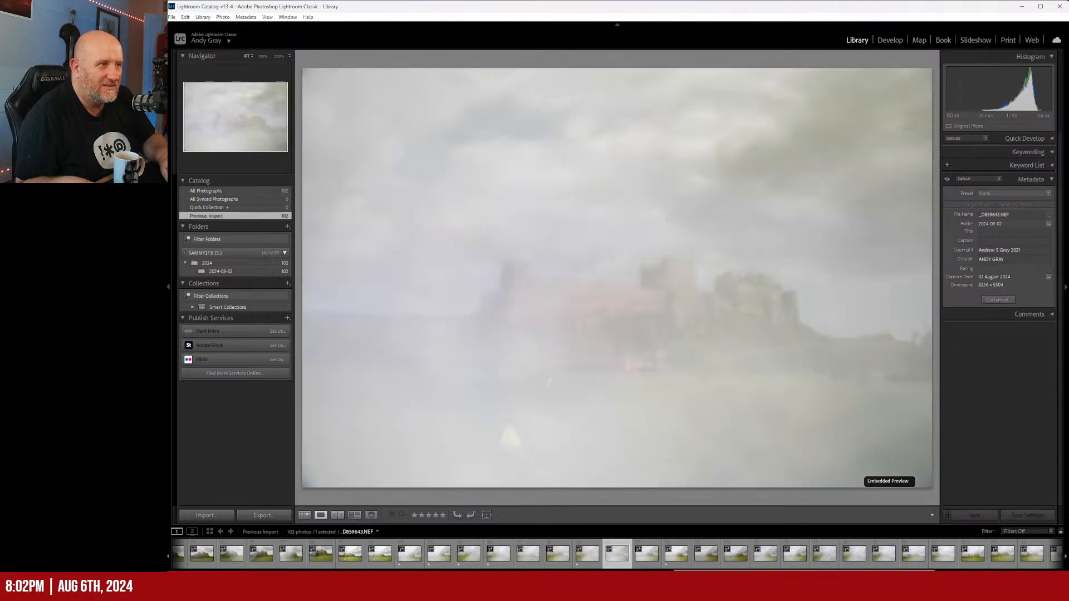
{"action": "key", "text": "1"}
- Review the frames following _D859643.NEF and rate the heavily blurred _D859650.NEF one star
{"action": "key", "text": "Right"}
{"action": "key", "text": "Right"}
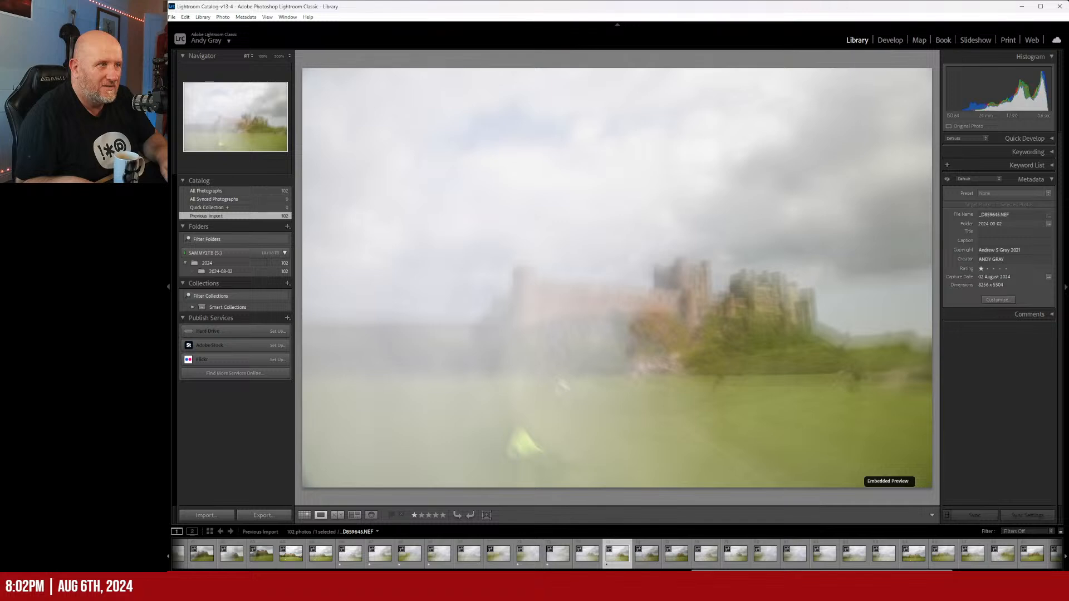
{"action": "key", "text": "Right"}
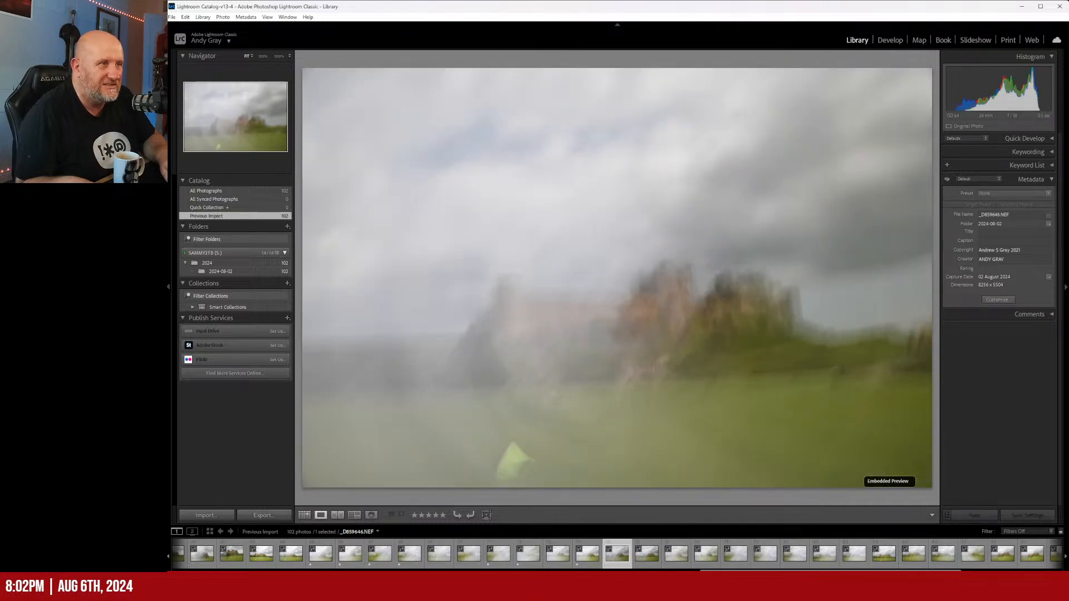
{"action": "key", "text": "Right"}
{"action": "key", "text": "Right"}
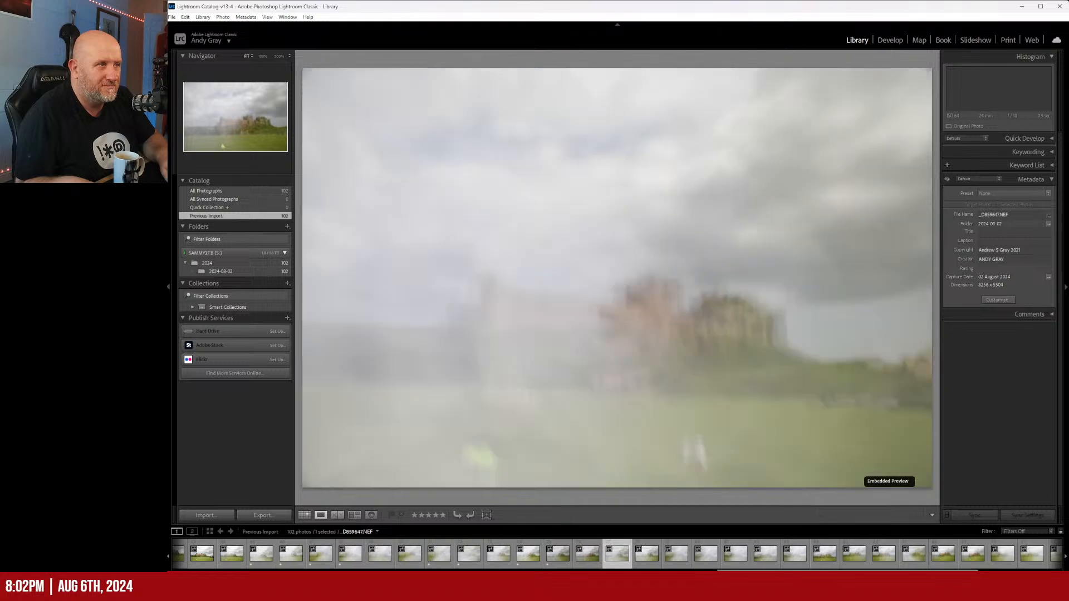
{"action": "key", "text": "Right"}
{"action": "key", "text": "Right"}
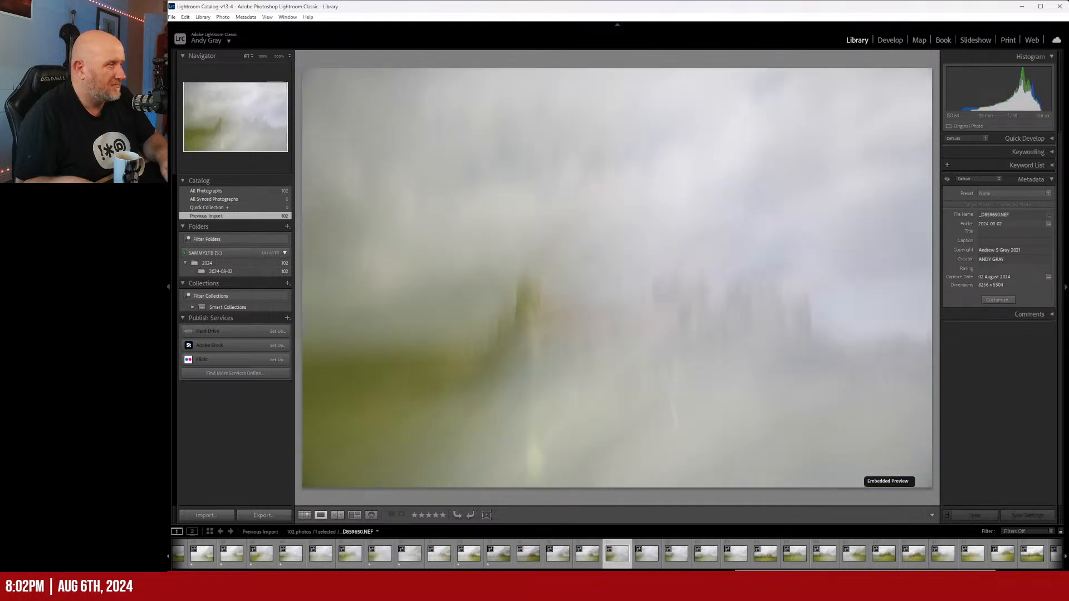
{"action": "key", "text": "1"}
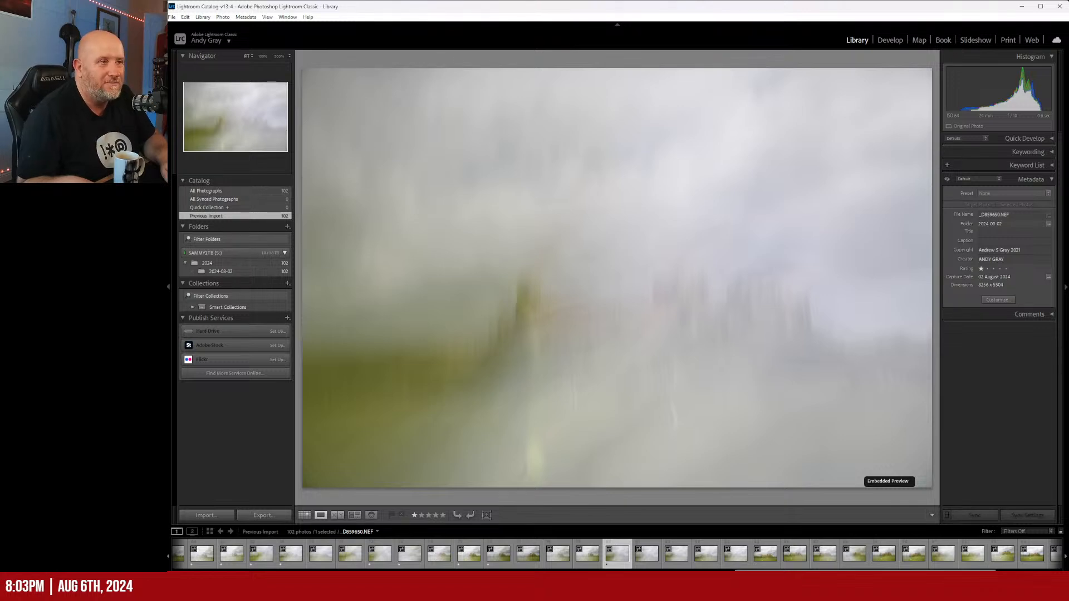
- Compare _D859649.NEF with _D859650.NEF and review the following castle frames up to _D859656.NEF
{"action": "key", "text": "Left"}
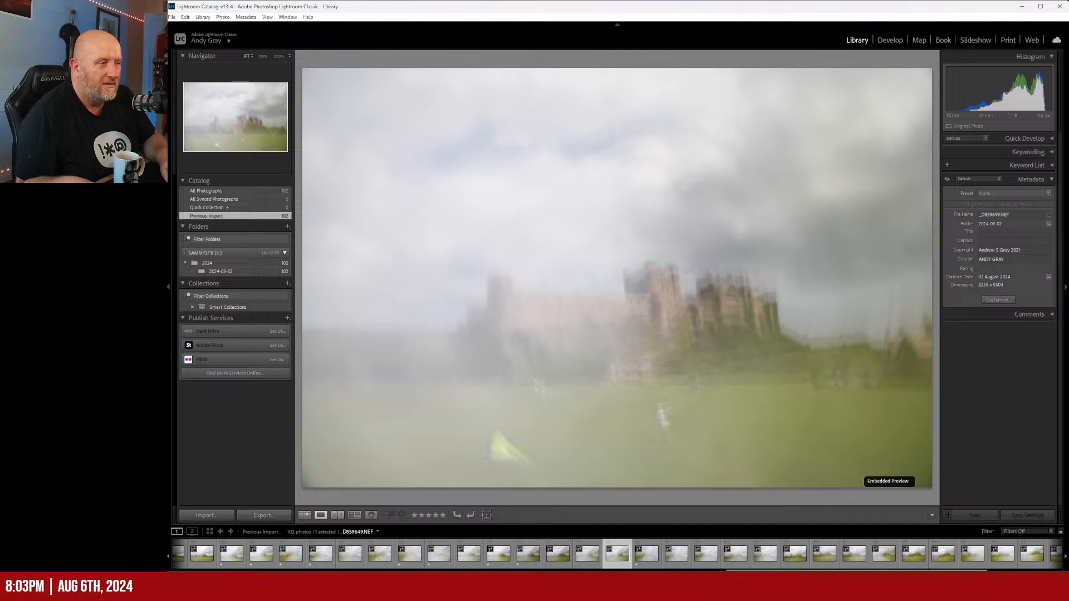
{"action": "key", "text": "Right"}
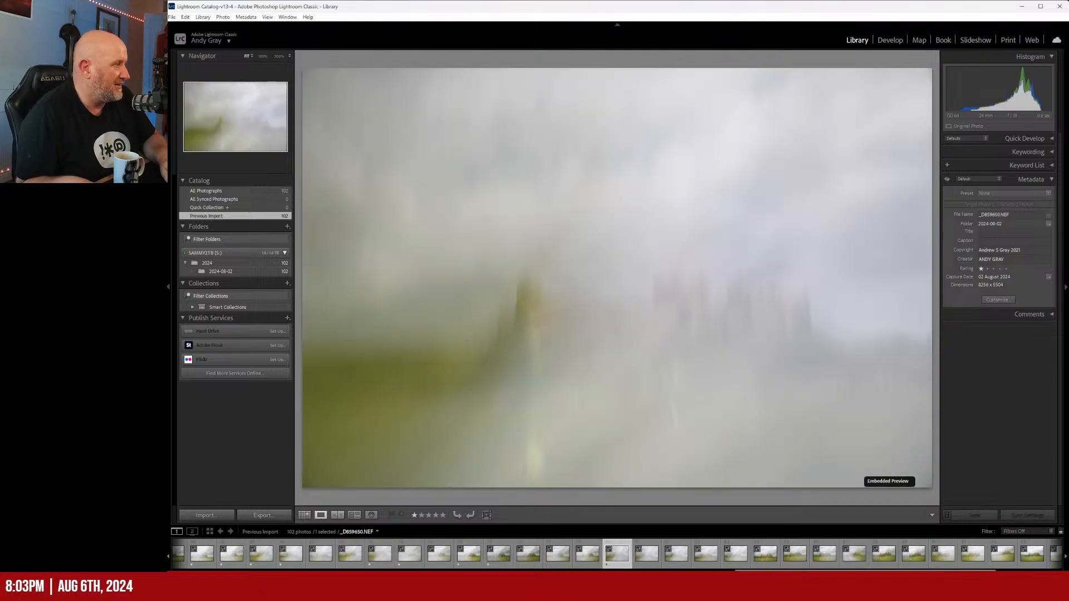
{"action": "key", "text": "Left"}
{"action": "key", "text": "Right"}
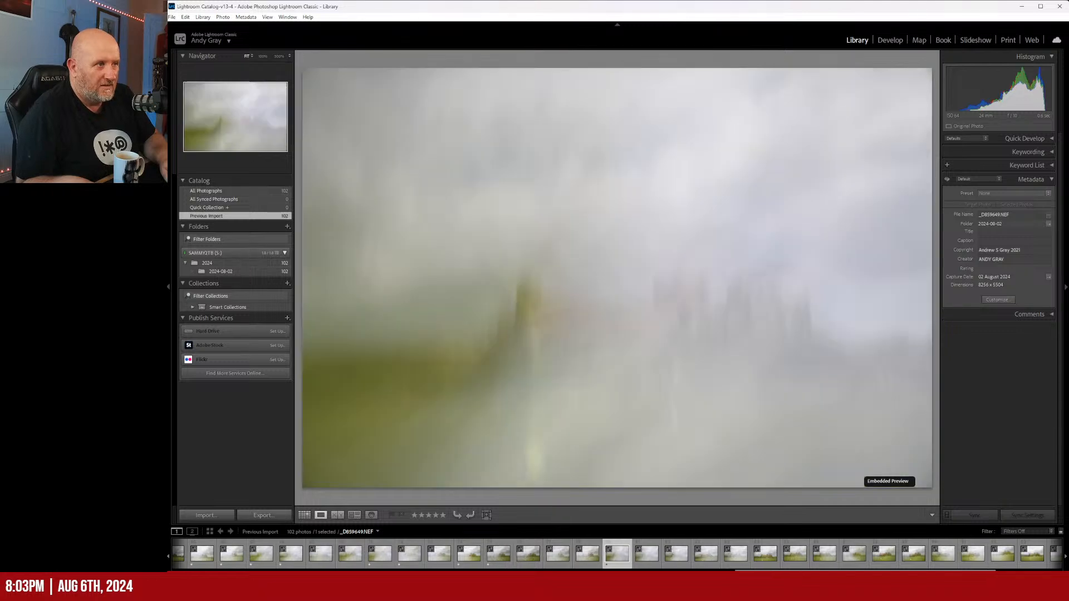
{"action": "key", "text": "Right"}
{"action": "key", "text": "Right"}
{"action": "key", "text": "Right"}
{"action": "key", "text": "Right"}
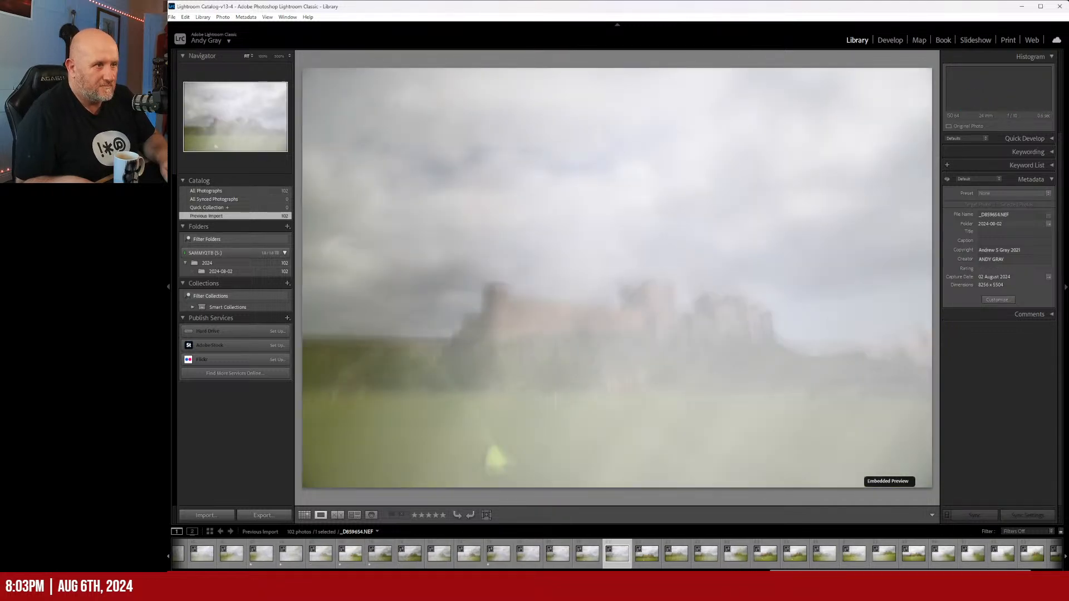
{"action": "key", "text": "Right"}
{"action": "key", "text": "Right"}
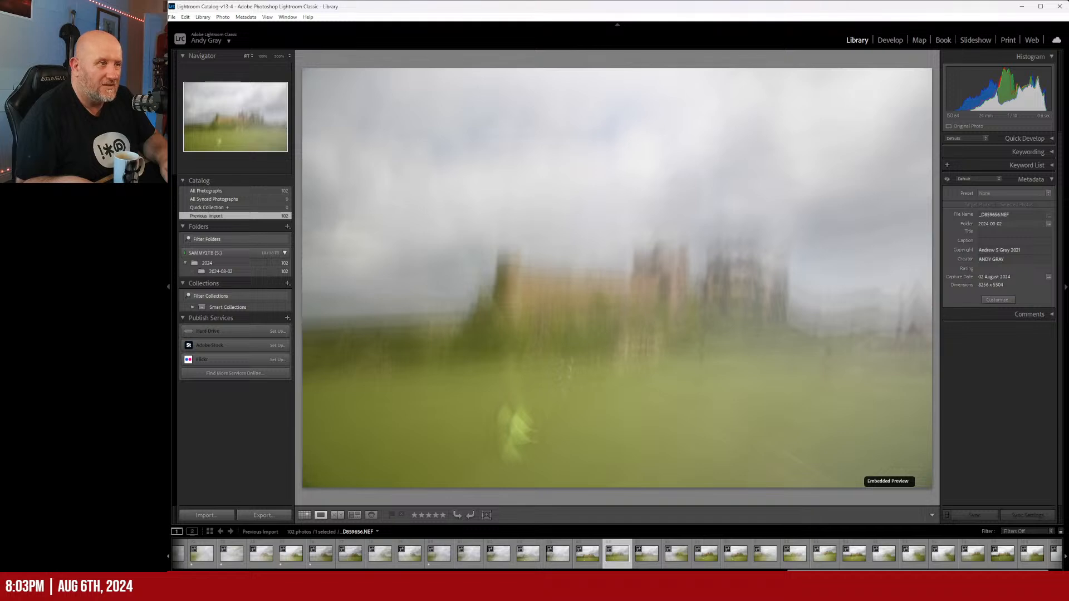
- Compare the blurred castle frames _D859656.NEF and _D859657.NEF and rate _D859657.NEF one star
{"action": "key", "text": "Right"}
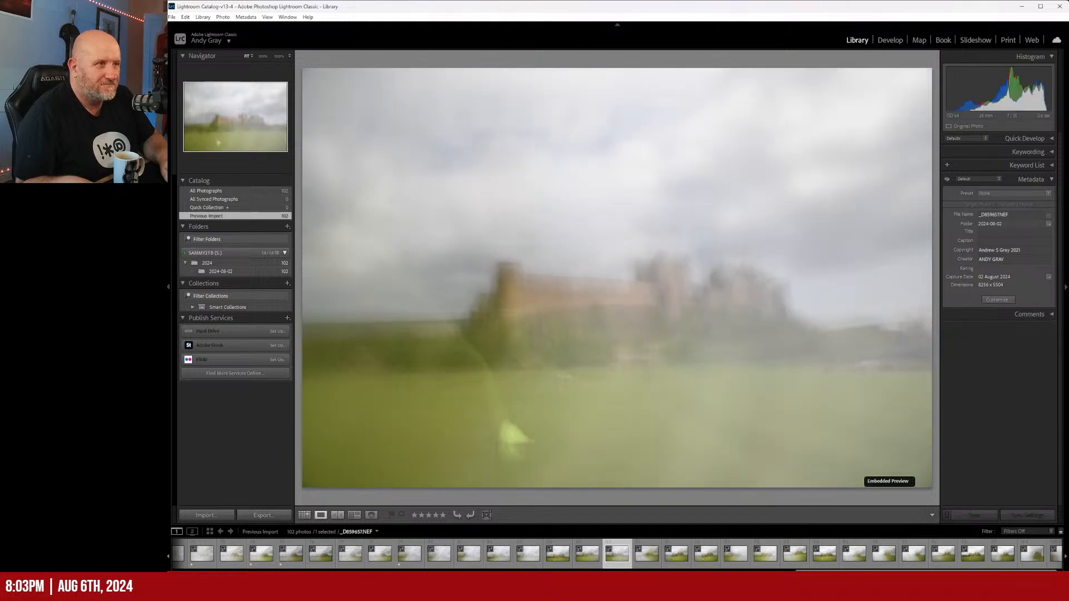
{"action": "key", "text": "Left"}
{"action": "key", "text": "Right"}
{"action": "key", "text": "1"}
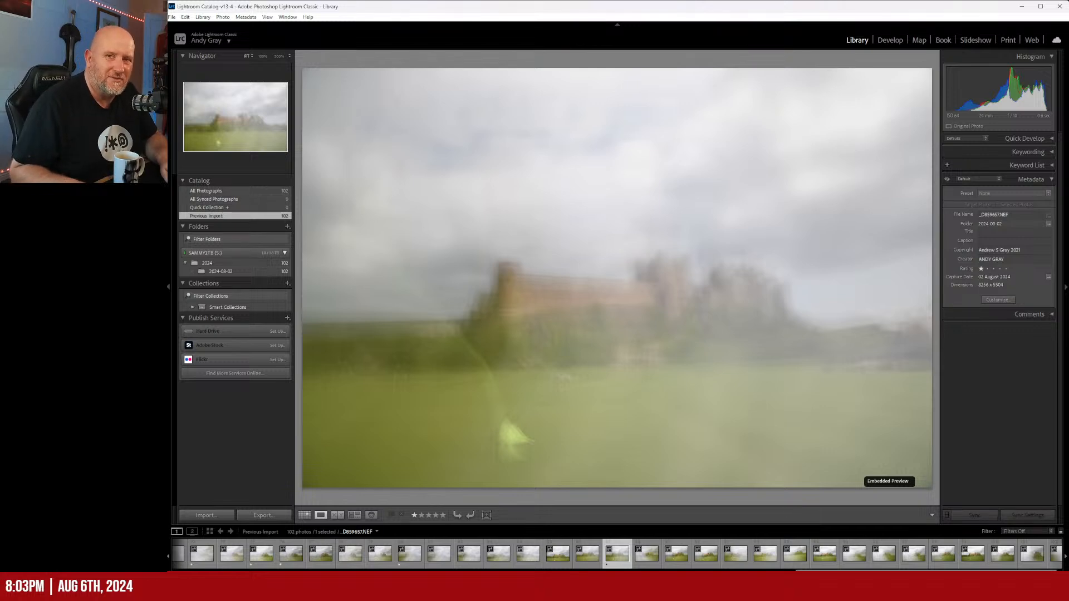
- Review the frames after _D859657.NEF and rate the streaked-tent shots _D859661.NEF and _D859662.NEF one star each
{"action": "key", "text": "Right"}
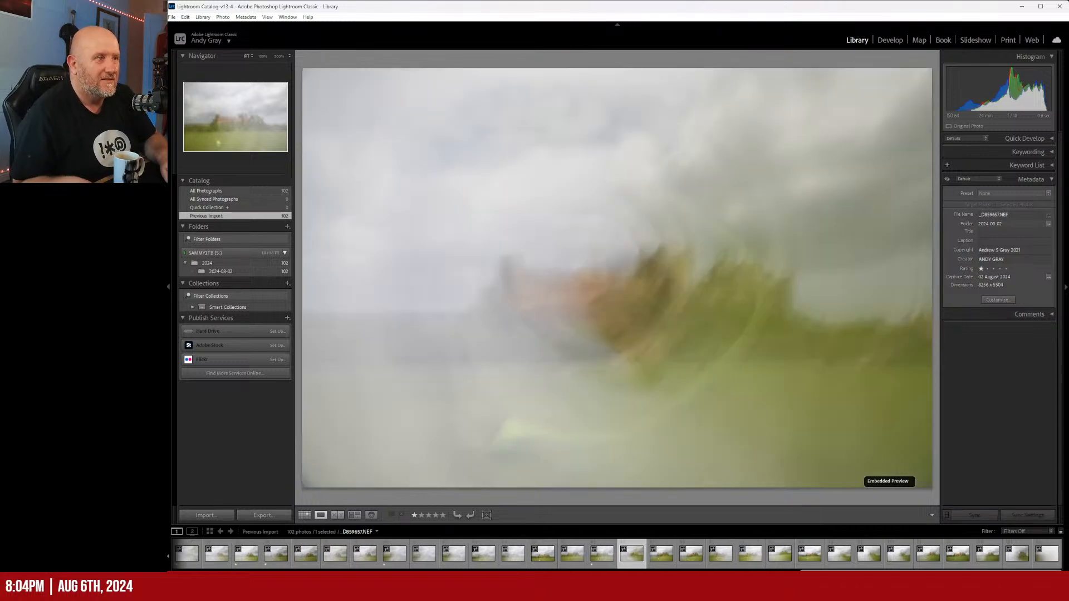
{"action": "key", "text": "Right"}
{"action": "key", "text": "Left"}
{"action": "key", "text": "Right"}
{"action": "key", "text": "Right"}
{"action": "key", "text": "Right"}
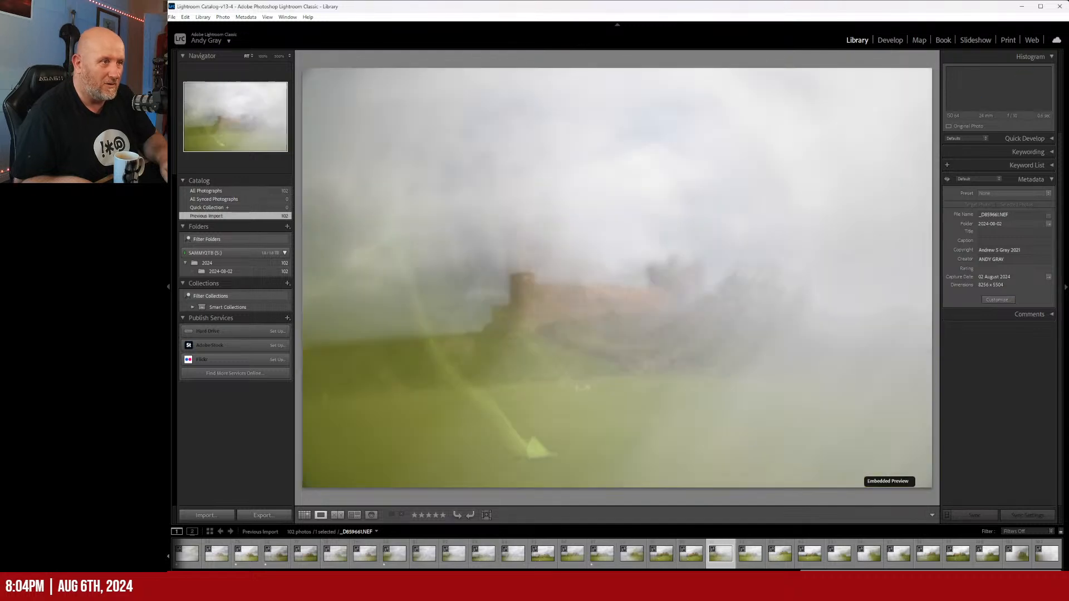
{"action": "key", "text": "1"}
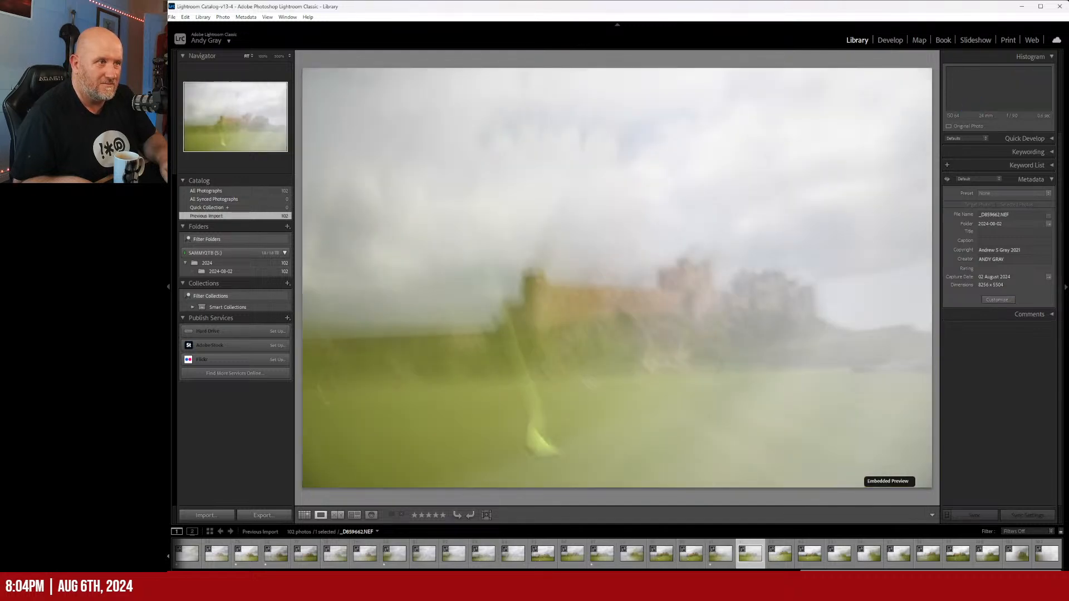
{"action": "key", "text": "1"}
- Compare the frames from _D859664.NEF to _D859666.NEF and rate the swirled castle shot _D859665.NEF one star
{"action": "key", "text": "Right"}
{"action": "key", "text": "Right"}
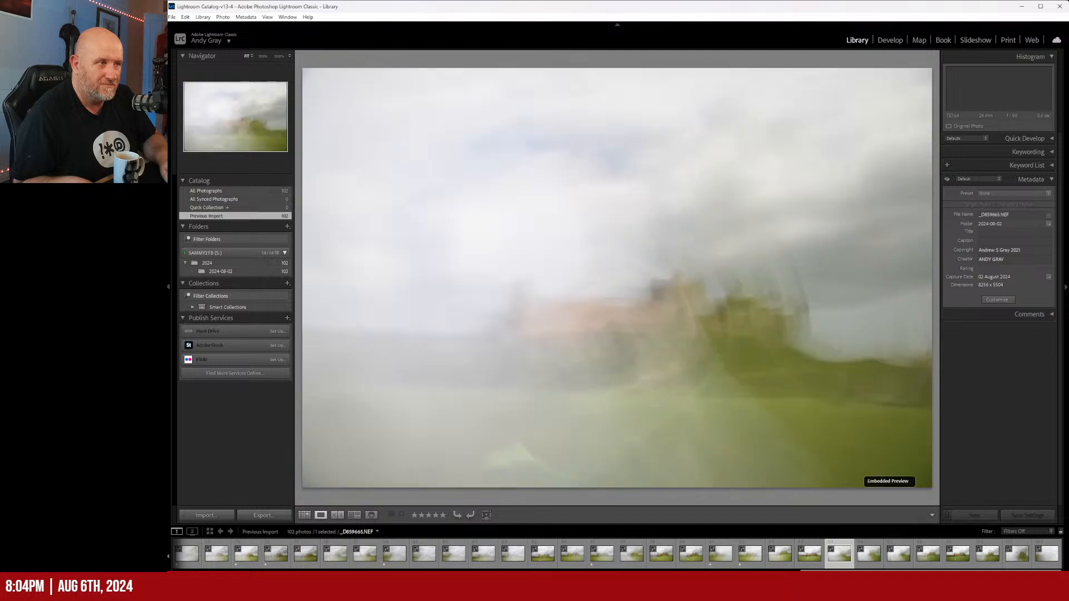
{"action": "key", "text": "Right"}
{"action": "key", "text": "Left"}
{"action": "key", "text": "Left"}
{"action": "key", "text": "Left"}
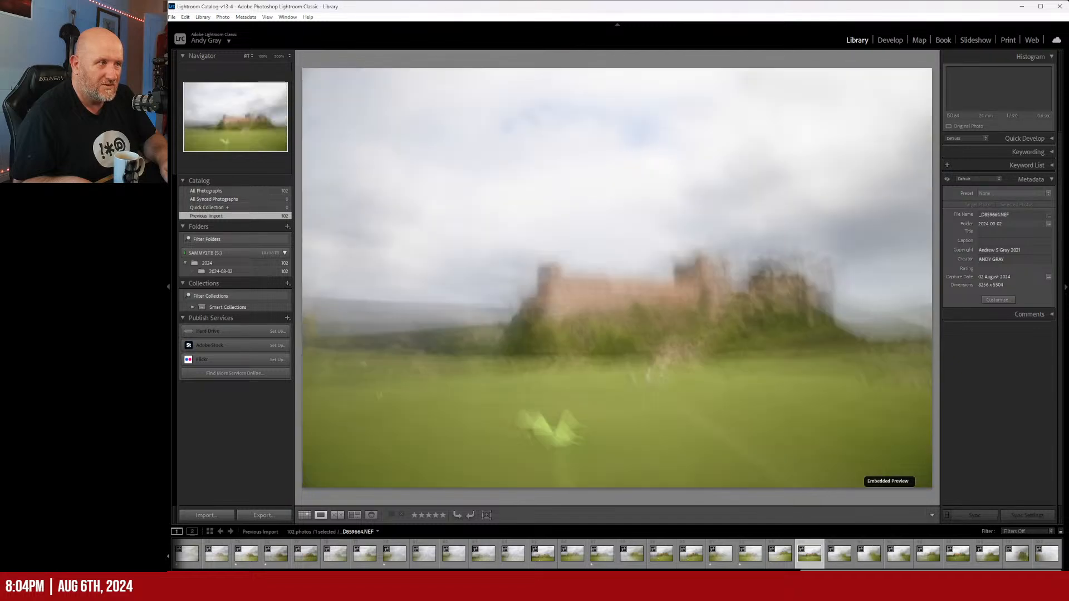
{"action": "key", "text": "Right"}
{"action": "key", "text": "Right"}
{"action": "key", "text": "Right"}
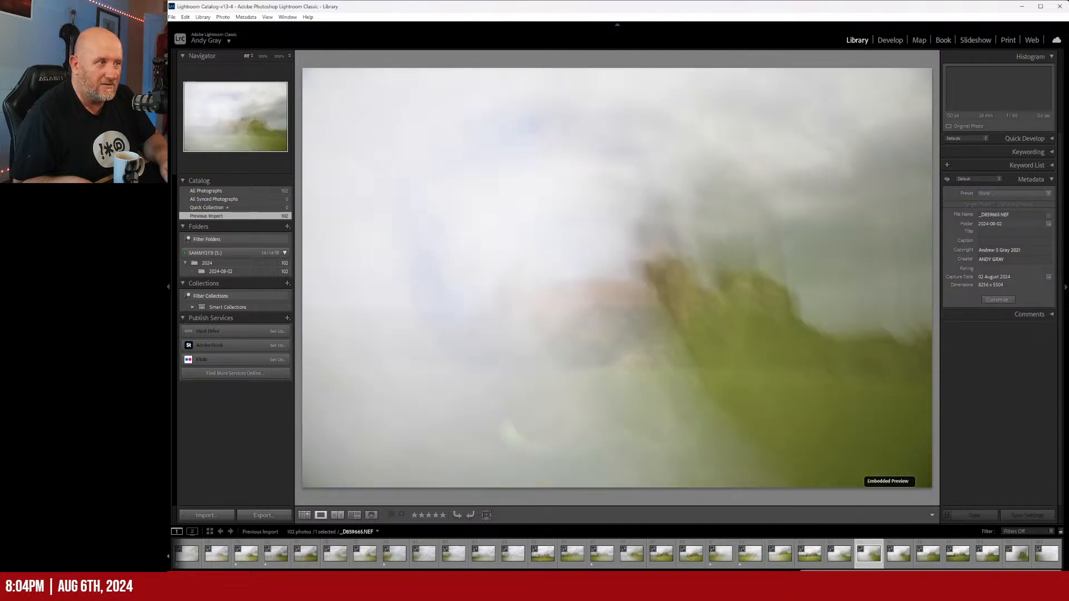
{"action": "key", "text": "Left"}
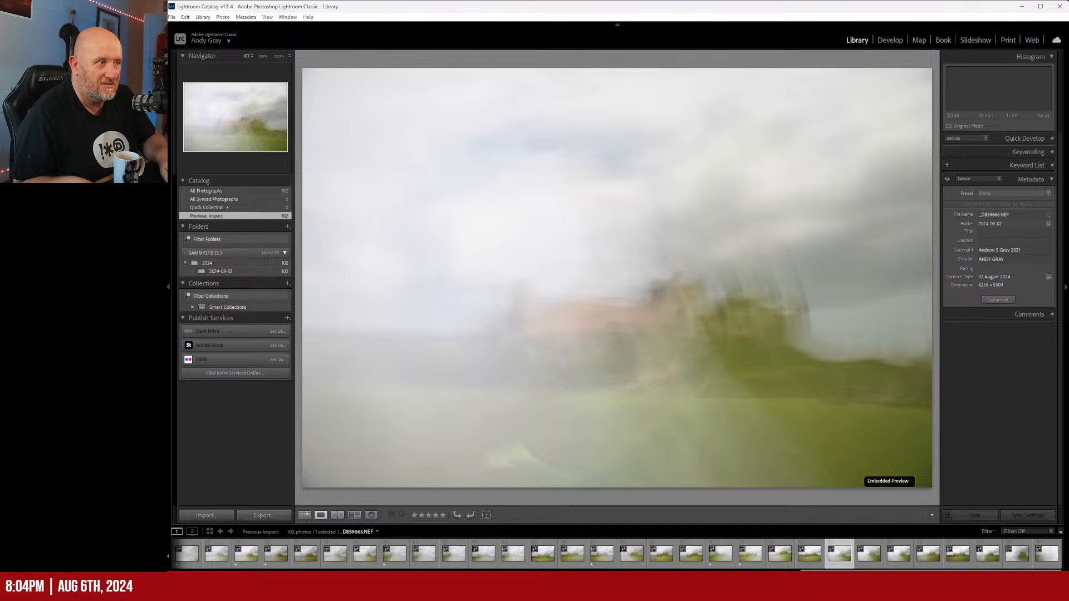
{"action": "key", "text": "1"}
- Review the remaining castle frames from _D859666.NEF to the last photo, _D859672.NEF
{"action": "key", "text": "Right"}
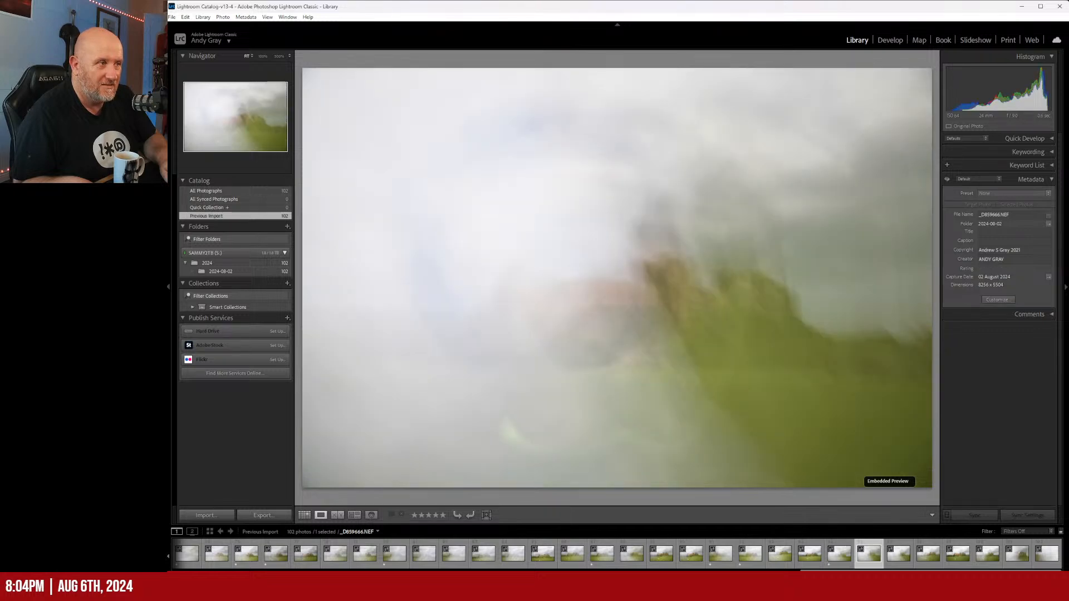
{"action": "key", "text": "Right"}
{"action": "key", "text": "Right"}
{"action": "key", "text": "Right"}
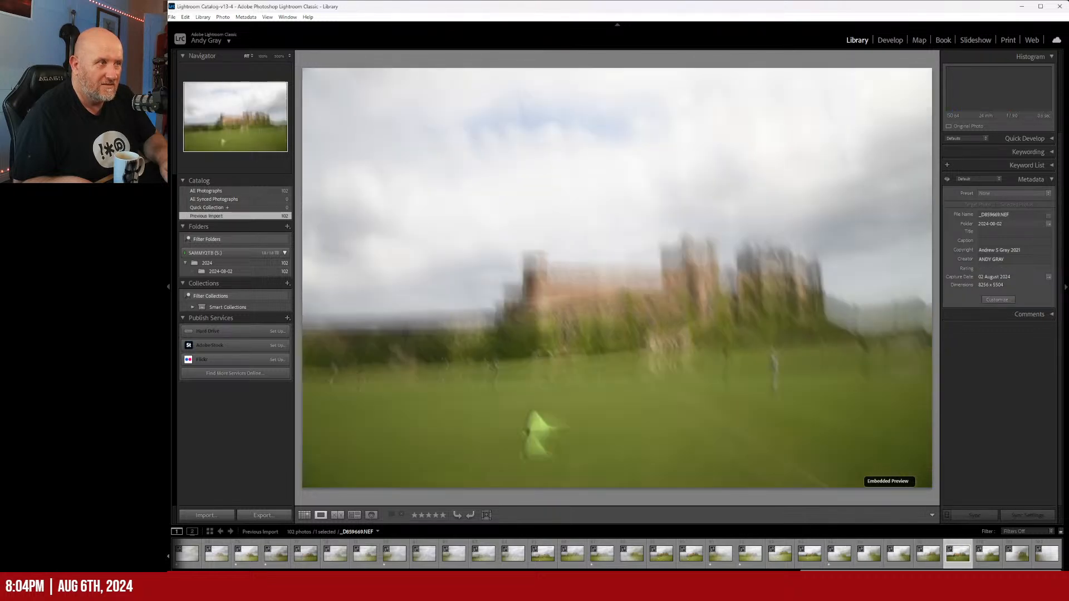
{"action": "key", "text": "Right"}
{"action": "key", "text": "Right"}
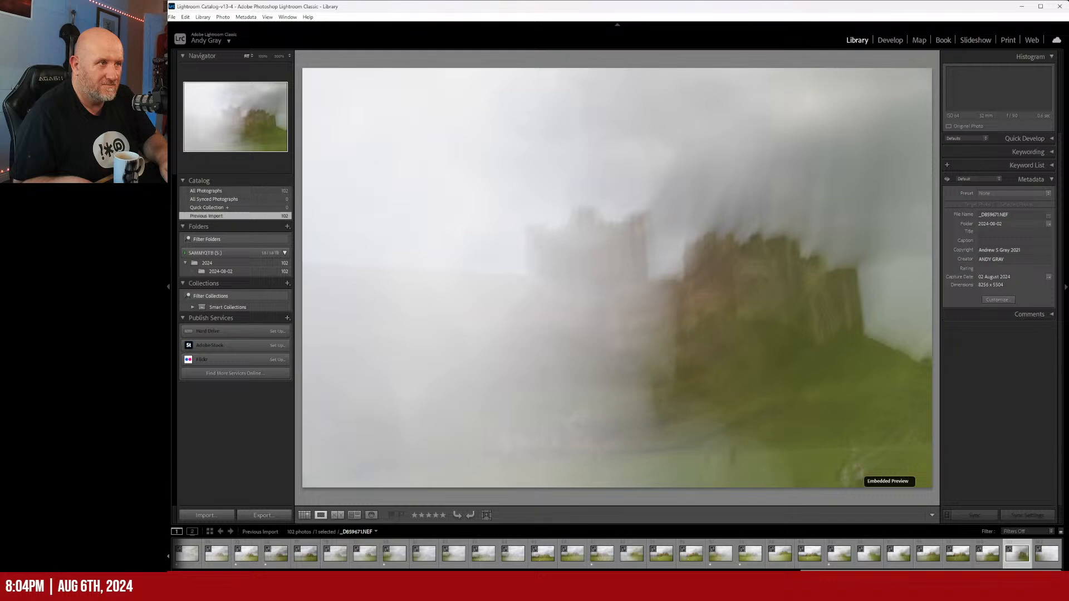
{"action": "key", "text": "Right"}
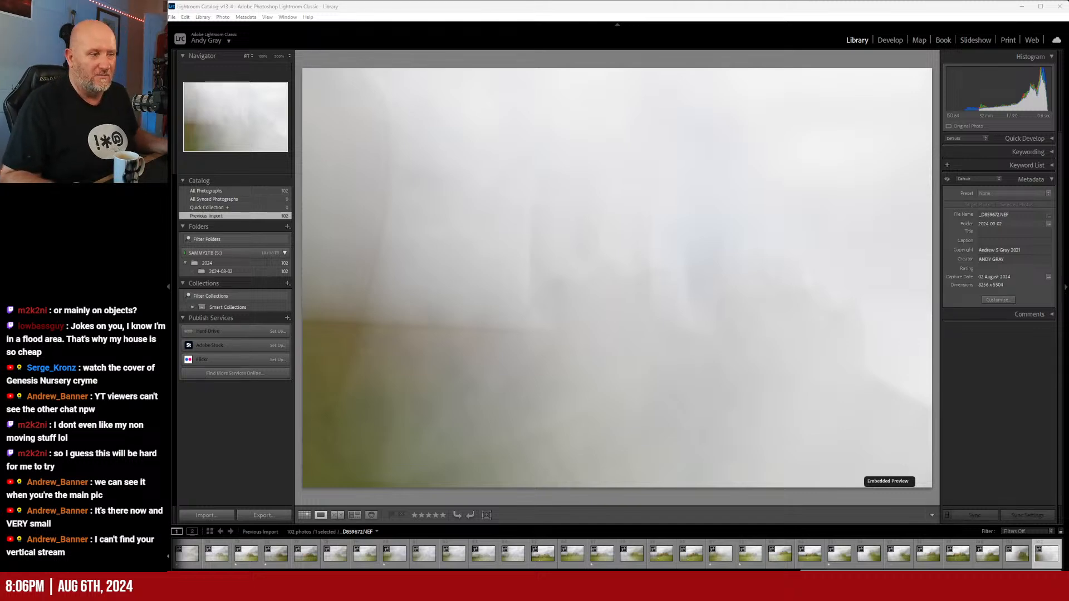
- Filter the photos to the rated ones and open the last rated frame, _D859665.NEF
{"action": "left_click", "coordinate": [1020, 531]}
{"action": "left_click", "coordinate": [955, 471]}
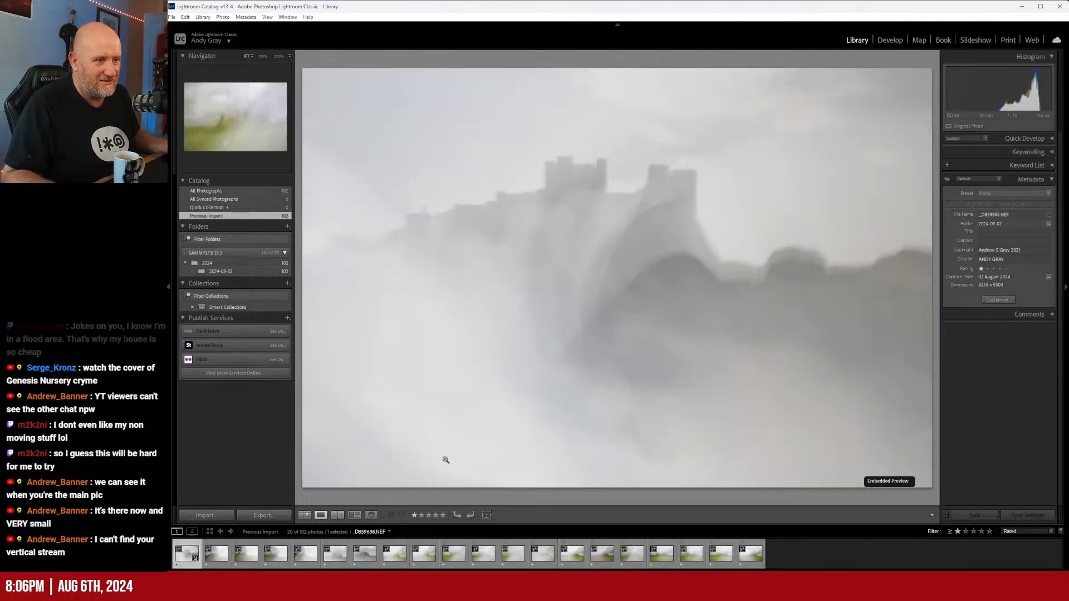
{"action": "left_click", "coordinate": [741, 562]}
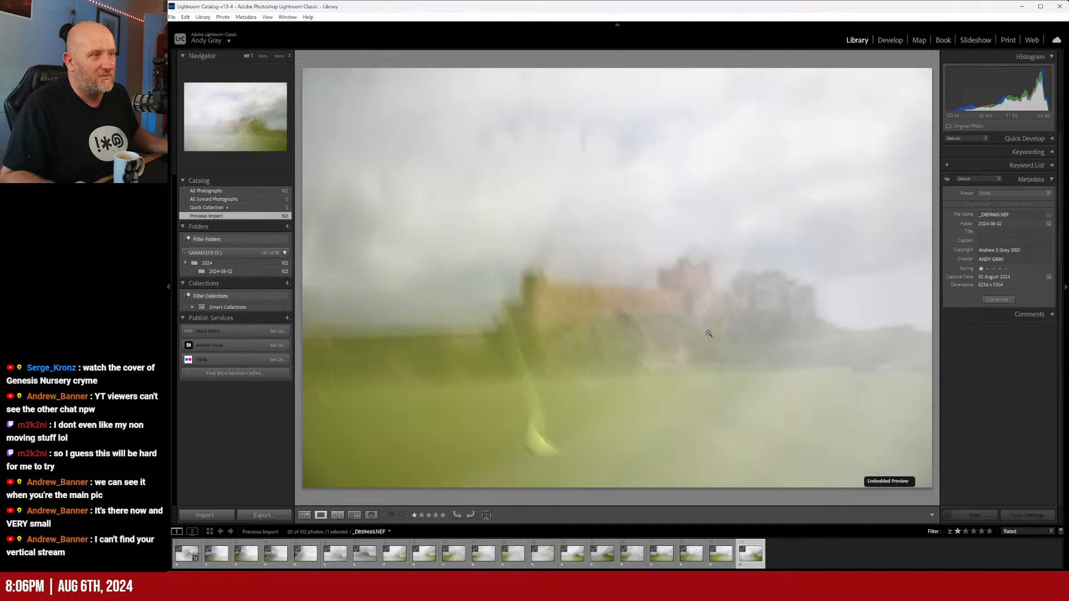
- Step back through the rated castle frames from _D859665.NEF to compare them
{"action": "key", "text": "Left"}
{"action": "key", "text": "Left"}
{"action": "key", "text": "Left"}
{"action": "key", "text": "Left"}
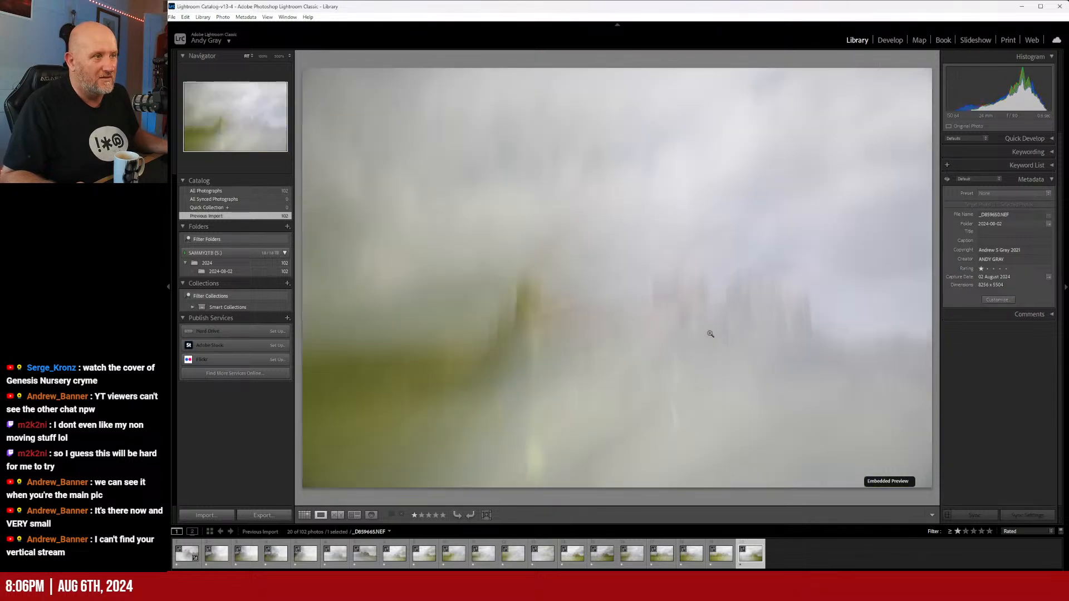
{"action": "key", "text": "Left"}
{"action": "key", "text": "Left"}
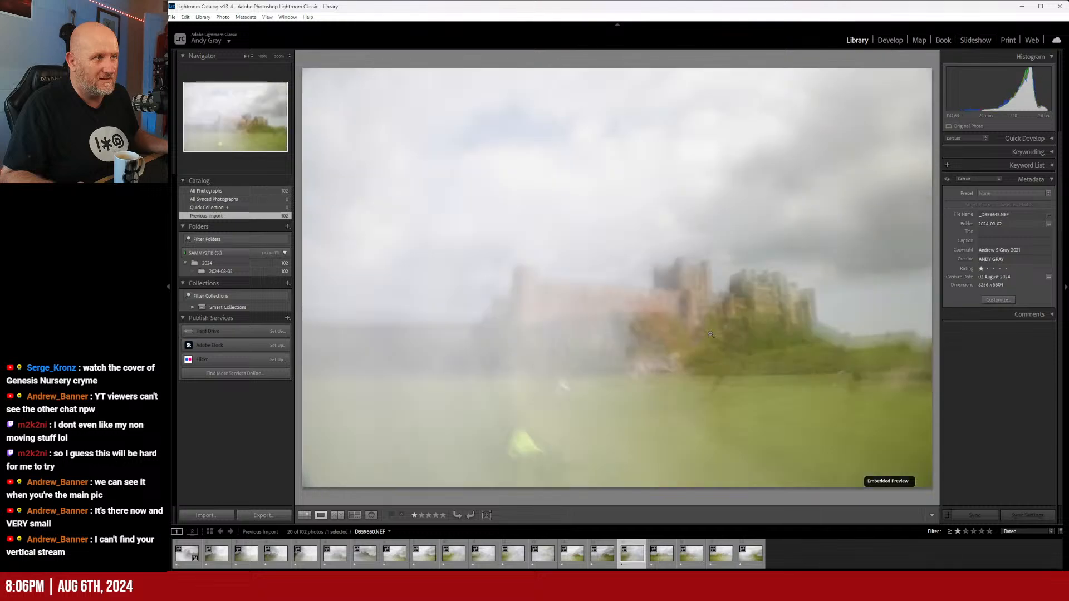
- Select _D859645.NEF and _D859650.NEF together, trying _D859643.NEF and _D859639.NEF in the selection and removing them again
{"action": "left_click", "coordinate": [633, 557], "text": "ctrl"}
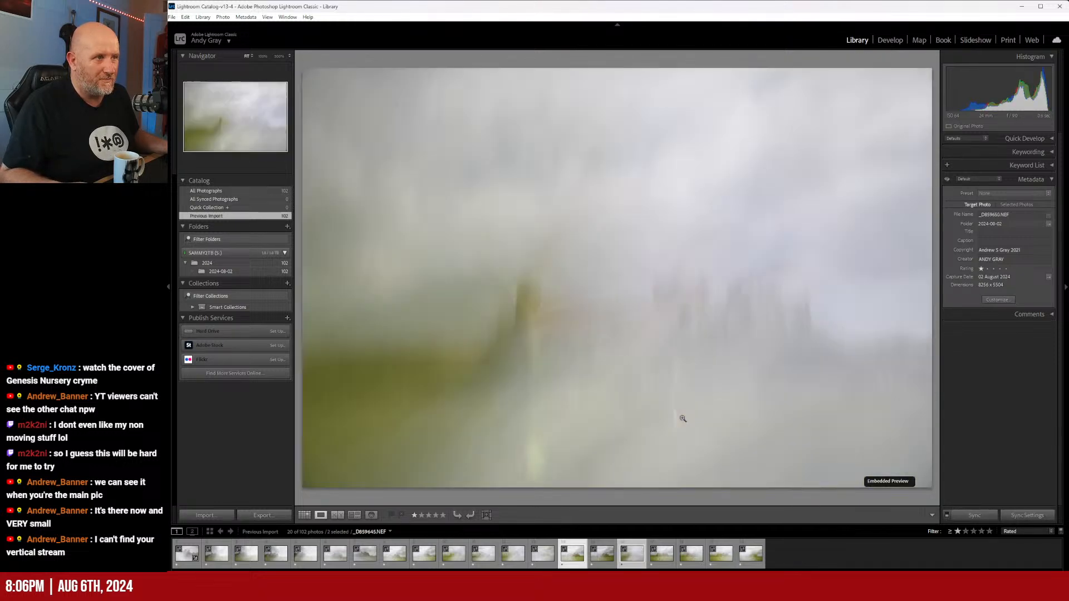
{"action": "left_click", "coordinate": [543, 554], "text": "ctrl"}
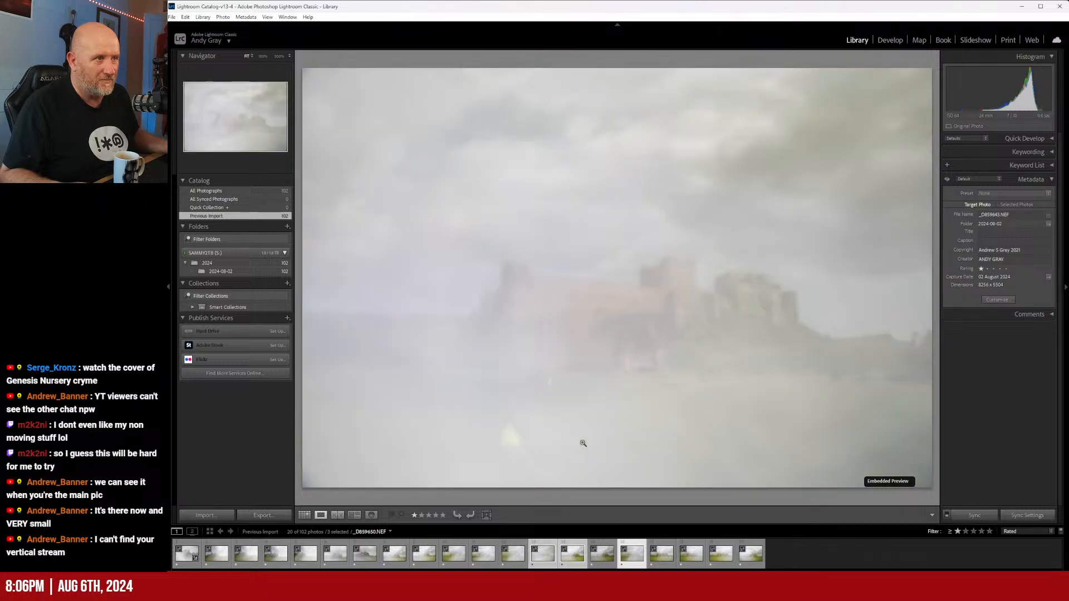
{"action": "left_click", "coordinate": [543, 554], "text": "ctrl"}
{"action": "left_click", "coordinate": [514, 560], "text": "ctrl"}
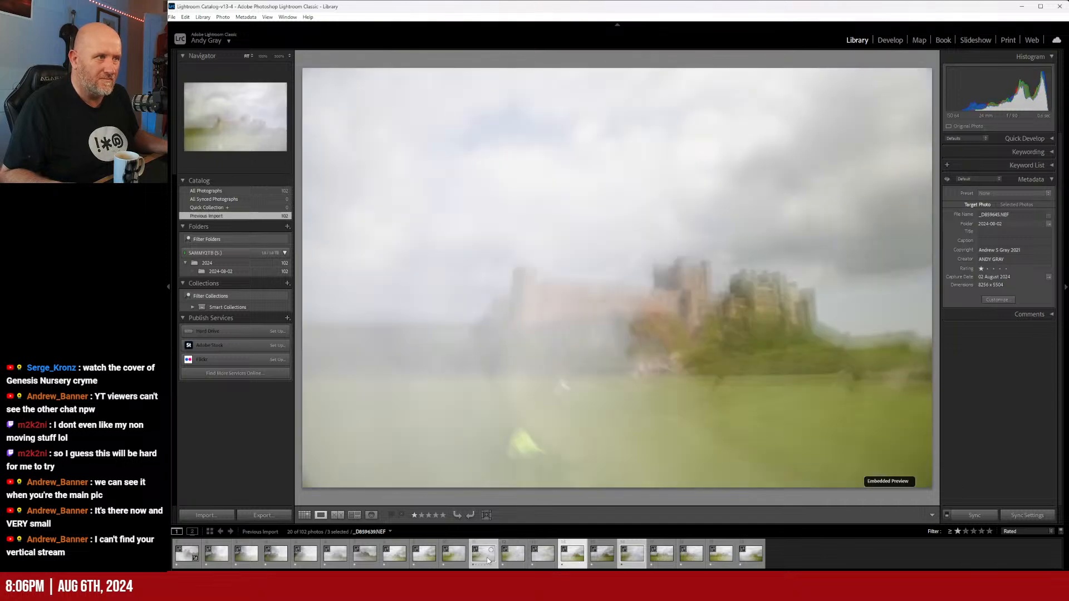
{"action": "left_click", "coordinate": [488, 560]}
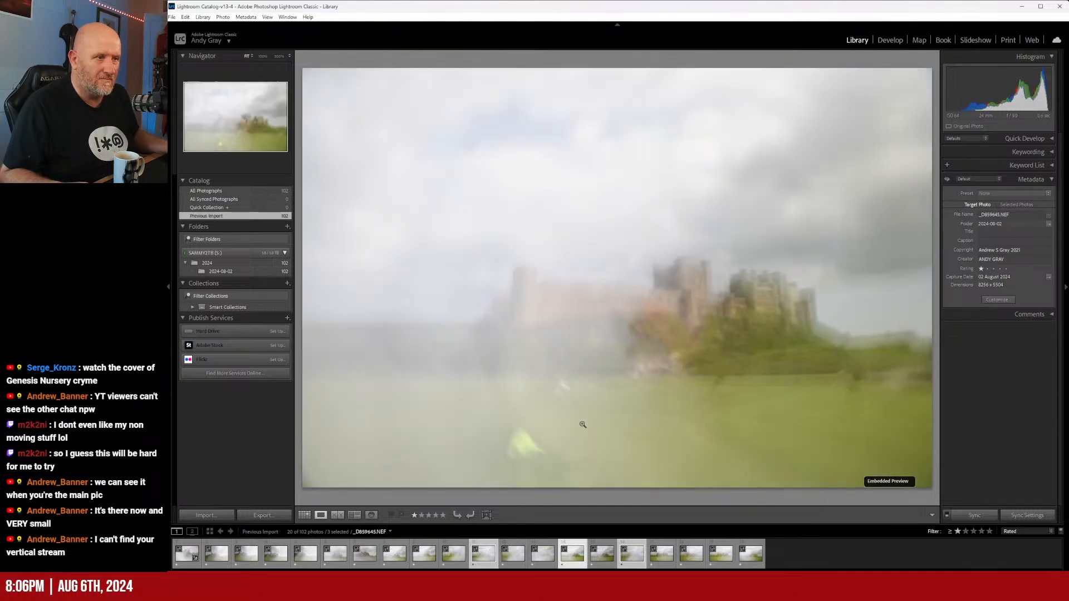
{"action": "left_click", "coordinate": [487, 557], "text": "ctrl"}
- Add _D859661.NEF and _D859665.NEF to the selection, trying _D859662.NEF and leaving it out
{"action": "left_click", "coordinate": [666, 561], "text": "ctrl"}
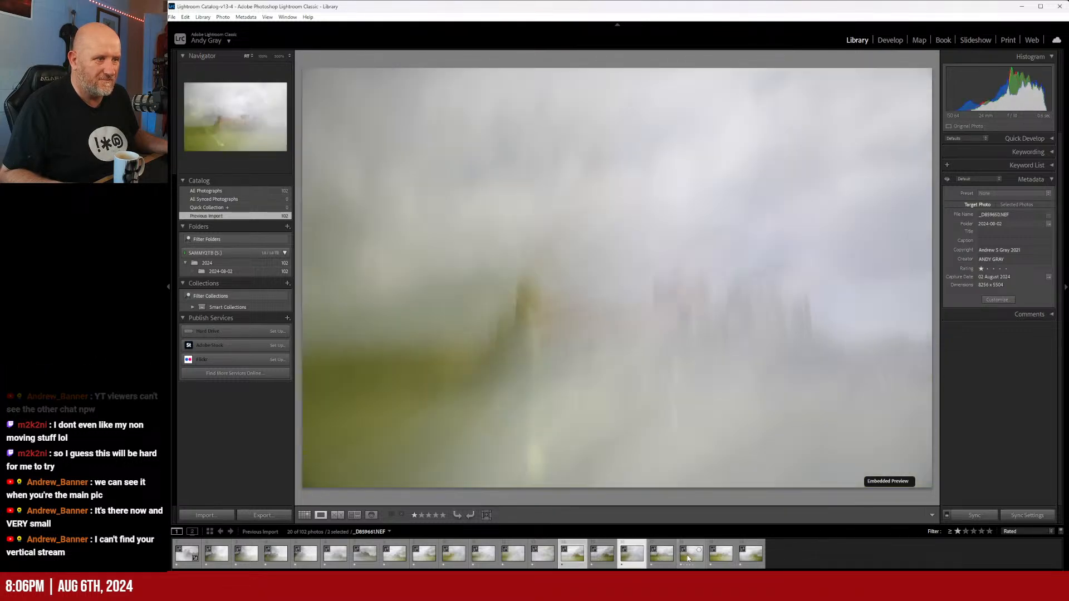
{"action": "left_click", "coordinate": [691, 554], "text": "ctrl"}
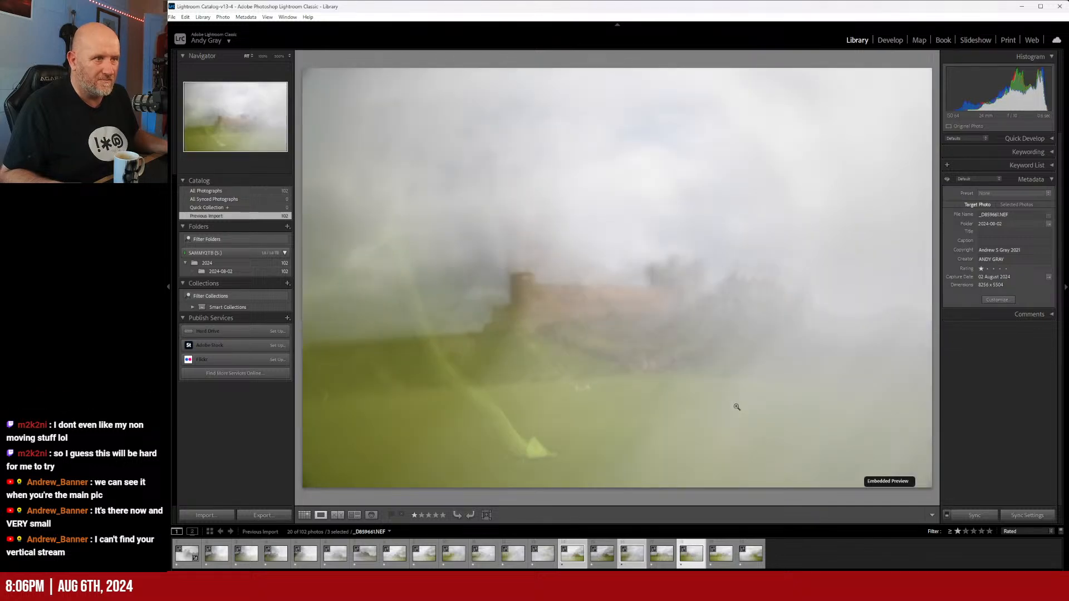
{"action": "left_click", "coordinate": [721, 554], "text": "ctrl"}
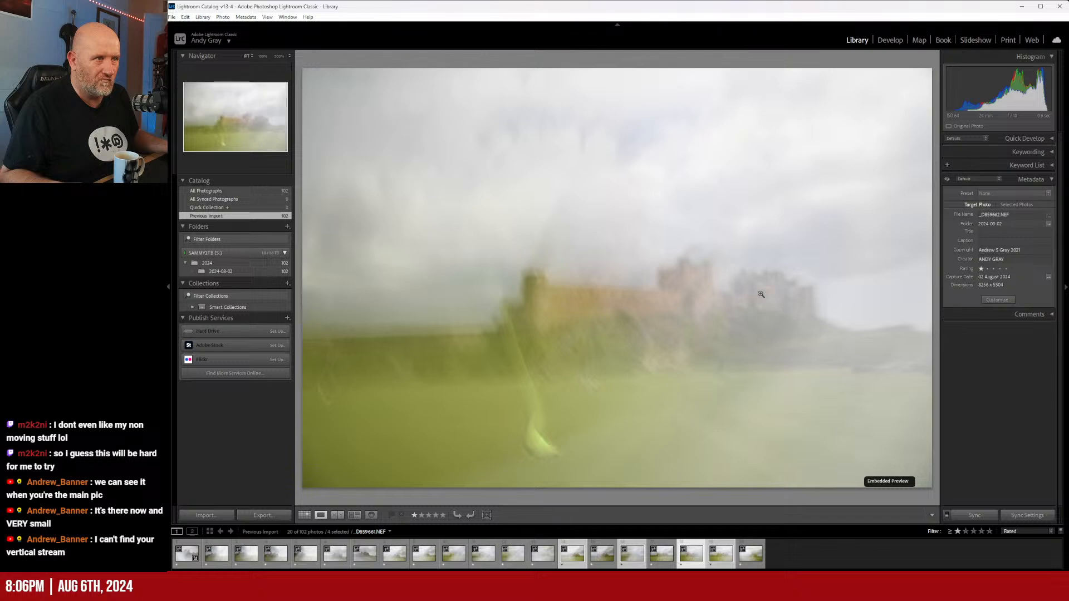
{"action": "left_click", "coordinate": [753, 565], "text": "ctrl"}
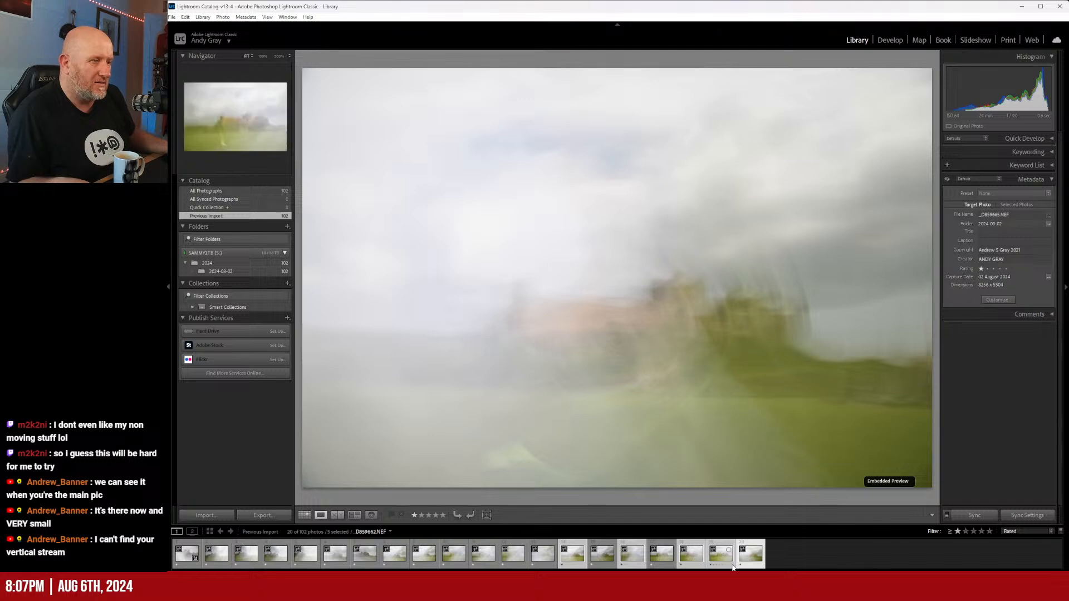
{"action": "left_click", "coordinate": [632, 564], "text": "ctrl"}
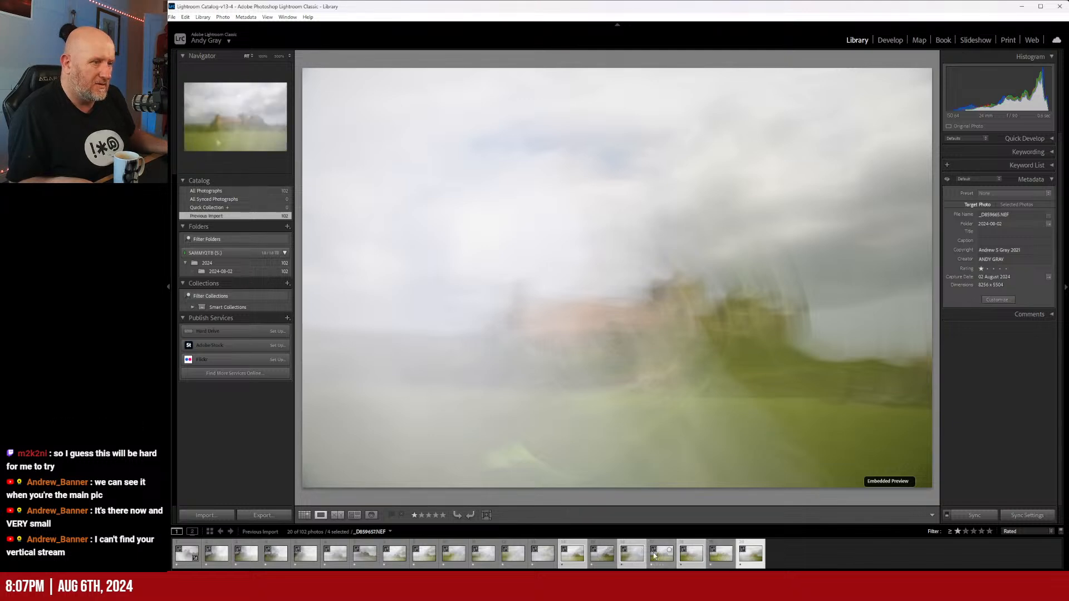
- Add the misty castle shot _D859643.NEF to the selection and cycle through the selected frames to compare them
{"action": "left_click", "coordinate": [543, 555], "text": "ctrl"}
{"action": "key", "text": "Left"}
{"action": "key", "text": "Left"}
{"action": "key", "text": "Left"}
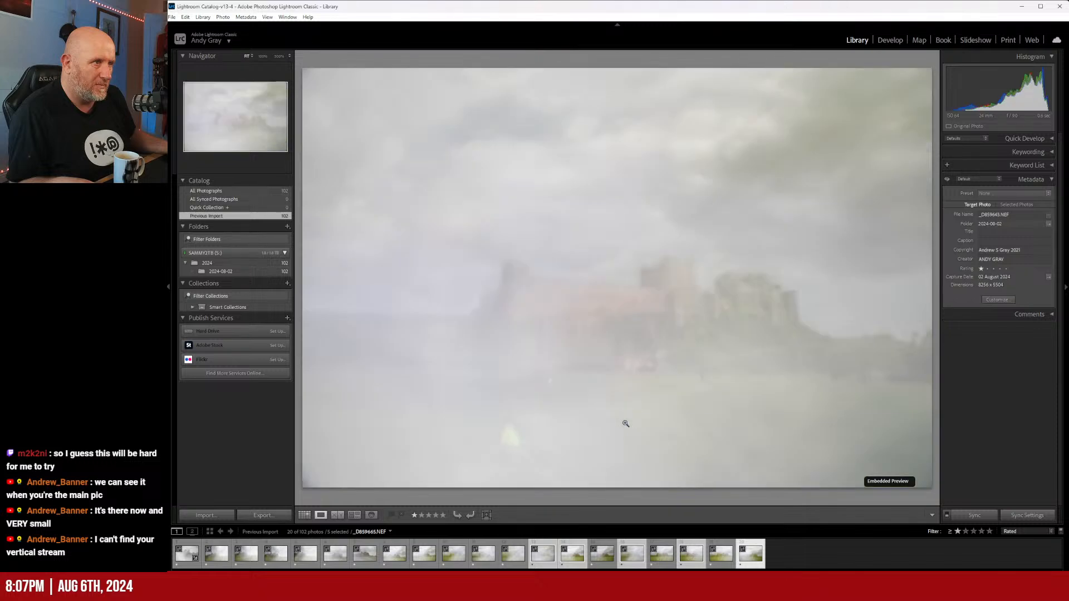
{"action": "key", "text": "Right"}
{"action": "key", "text": "Right"}
{"action": "key", "text": "Right"}
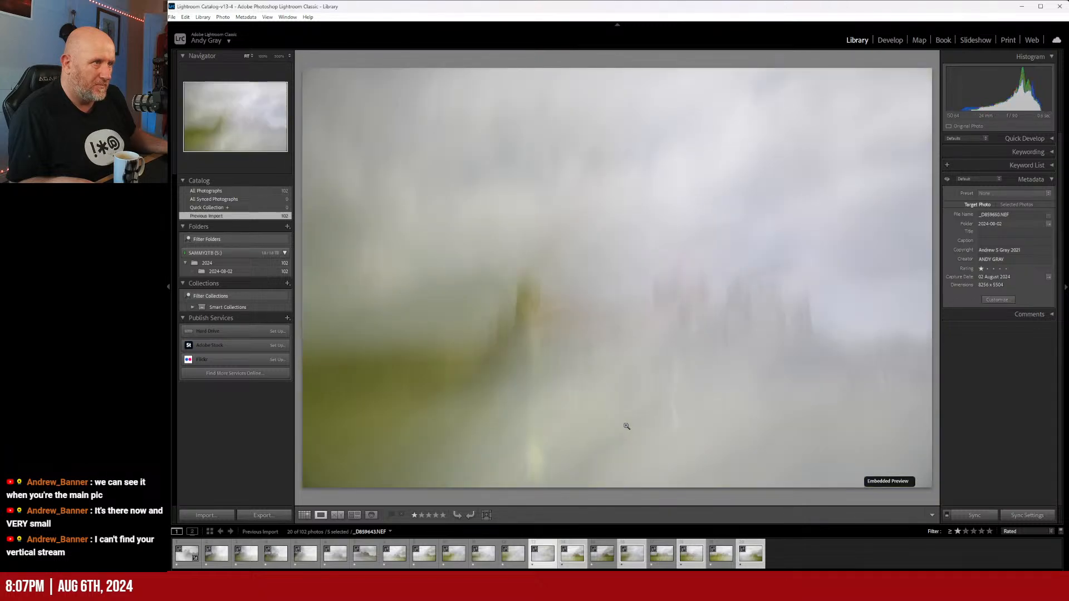
{"action": "key", "text": "Right"}
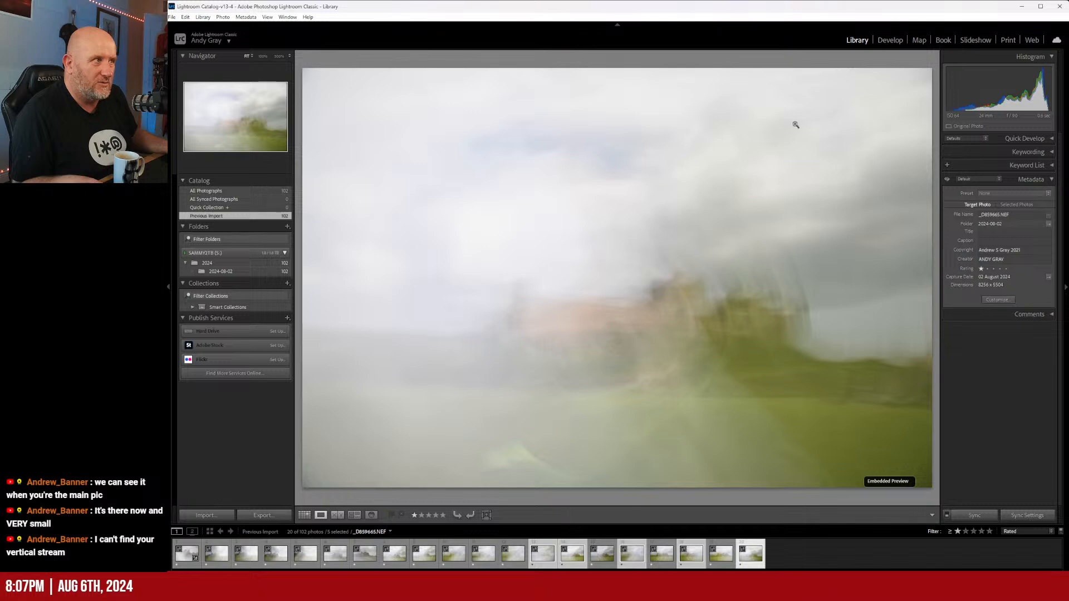
- Open the selected frames in the Develop module and bring up _D859645.NEF for editing
{"action": "left_click", "coordinate": [884, 39]}
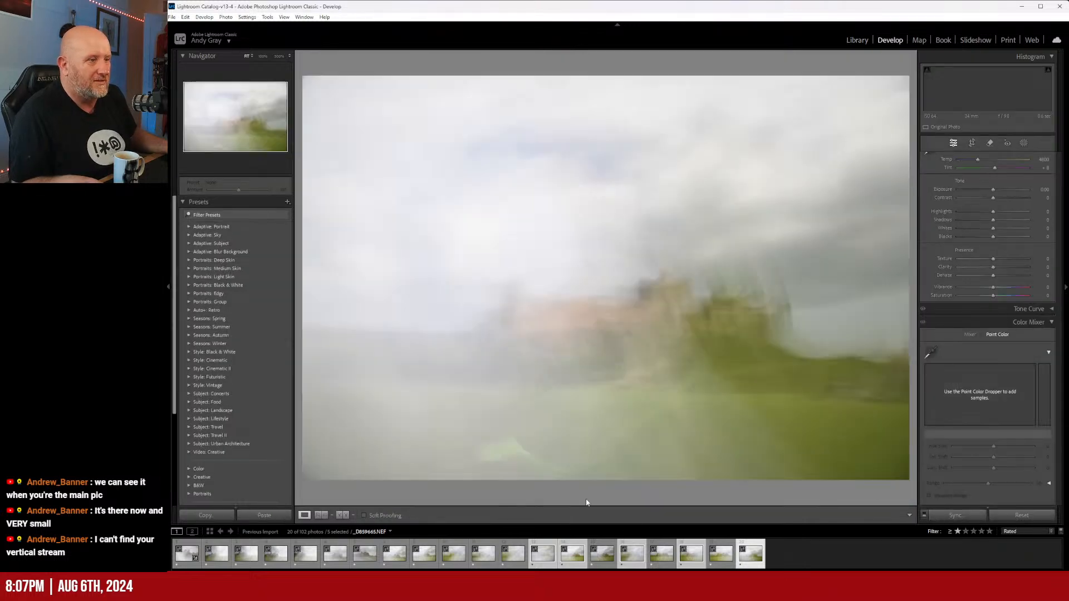
{"action": "left_click", "coordinate": [637, 558]}
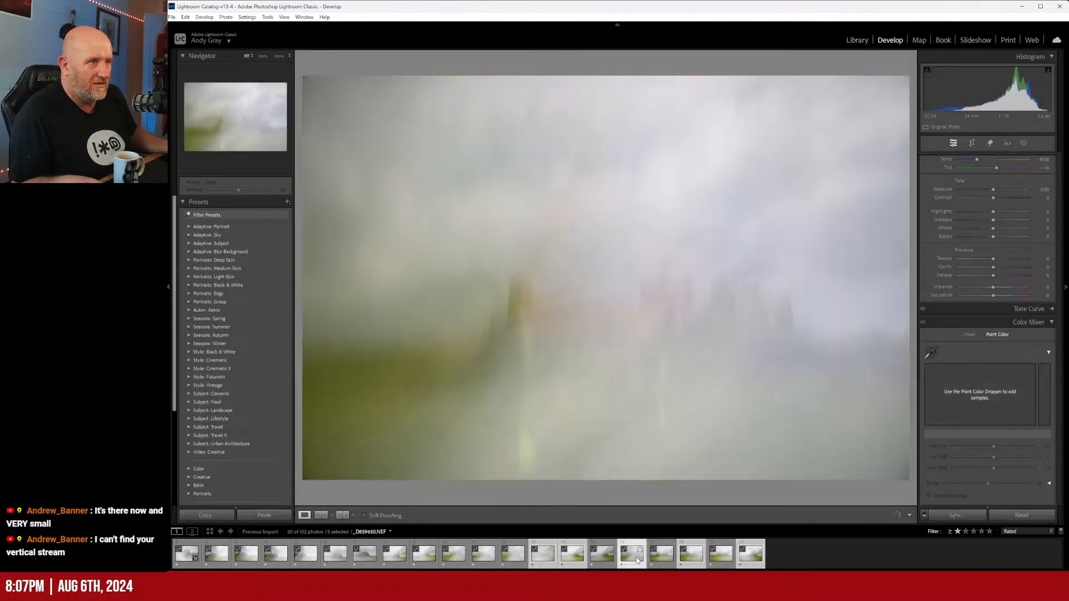
{"action": "left_click", "coordinate": [689, 559]}
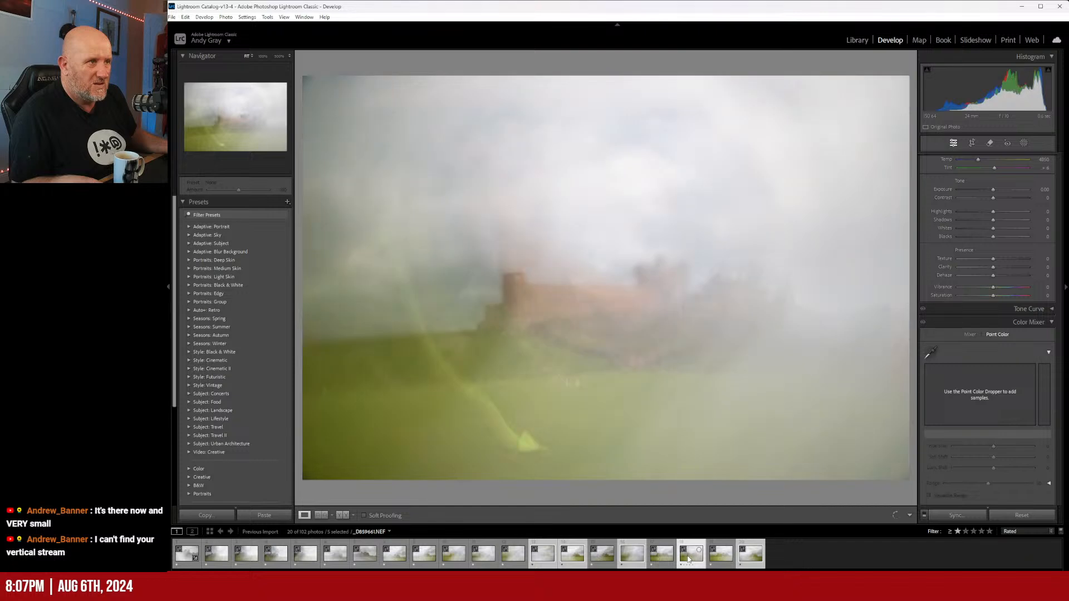
{"action": "left_click", "coordinate": [577, 560]}
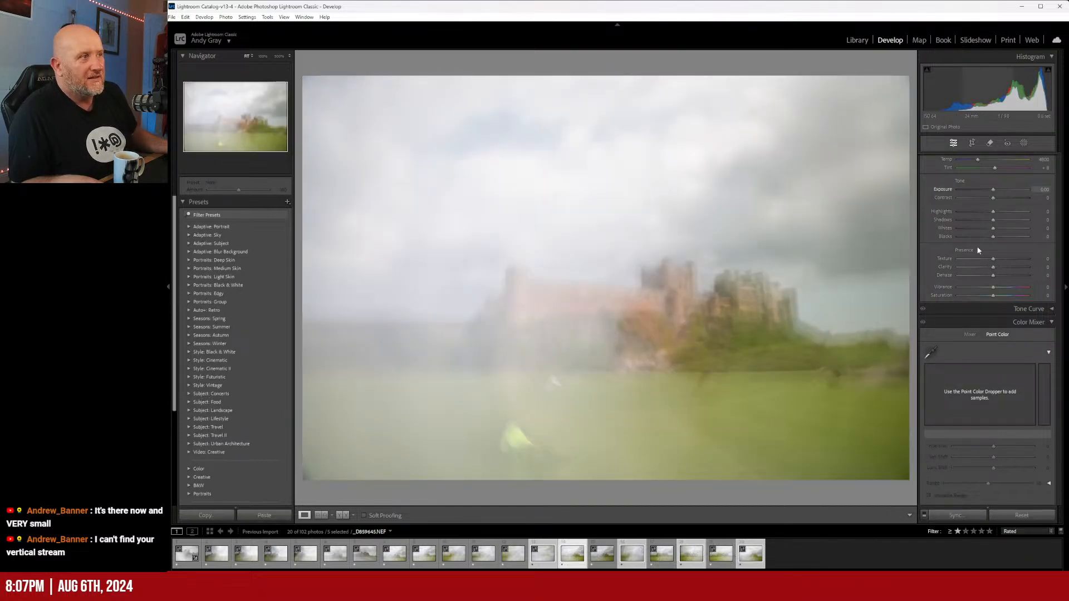
- Set the white balance of _D859645.NEF to Auto
{"action": "scroll", "coordinate": [973, 223], "scroll_direction": "up", "scroll_amount": 2}
{"action": "left_click", "coordinate": [1029, 202]}
{"action": "left_click", "coordinate": [1011, 216]}
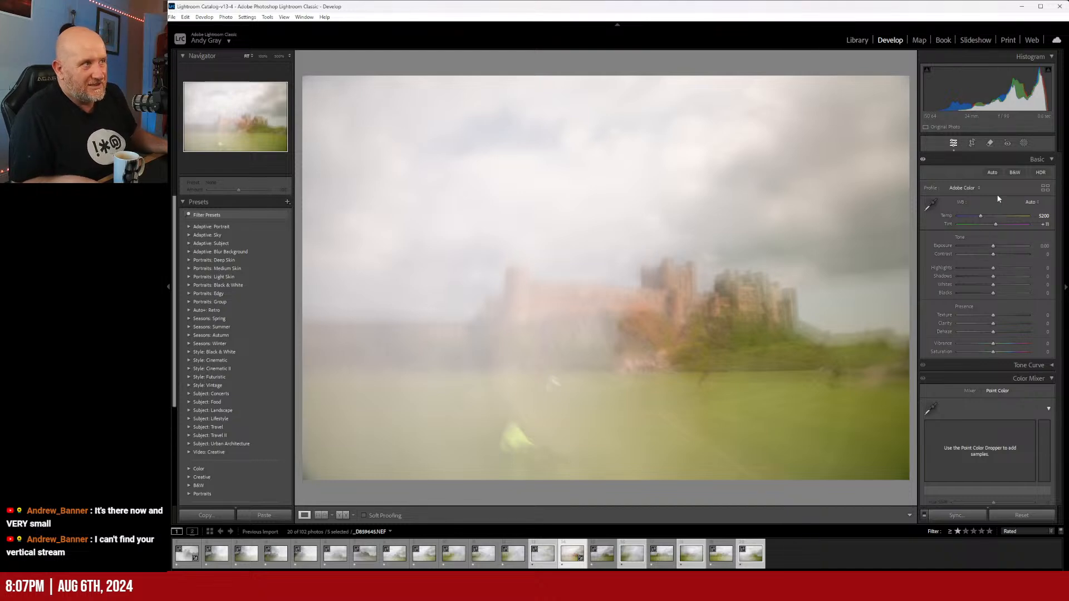
- Reorder the Develop panels with Lens Corrections first and Detail second, postpone the relaunch, and turn on Solo Mode
{"action": "left_click", "coordinate": [1052, 380]}
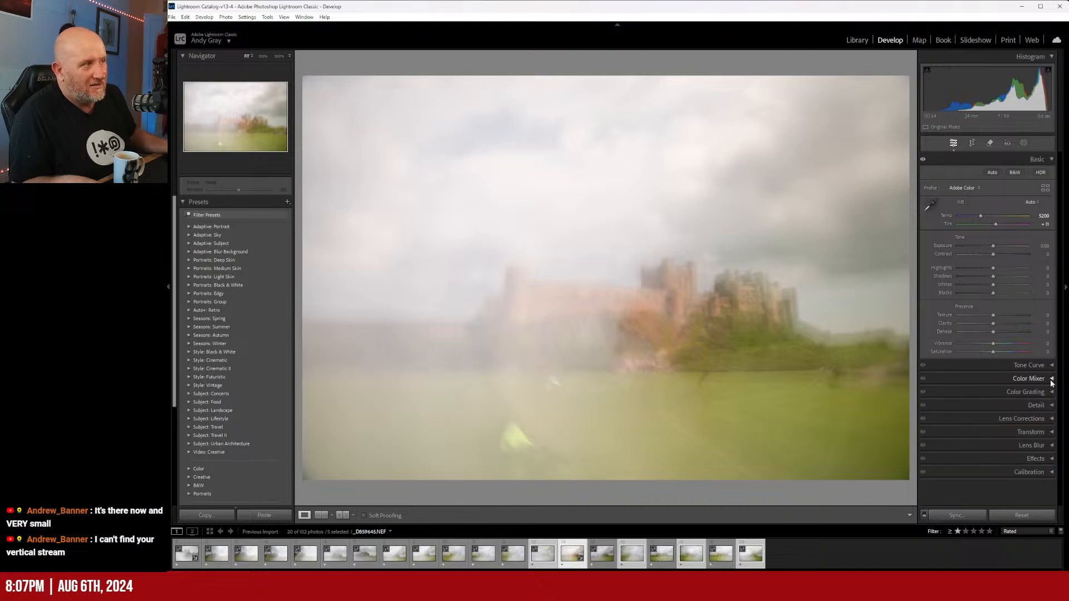
{"action": "right_click", "coordinate": [998, 159]}
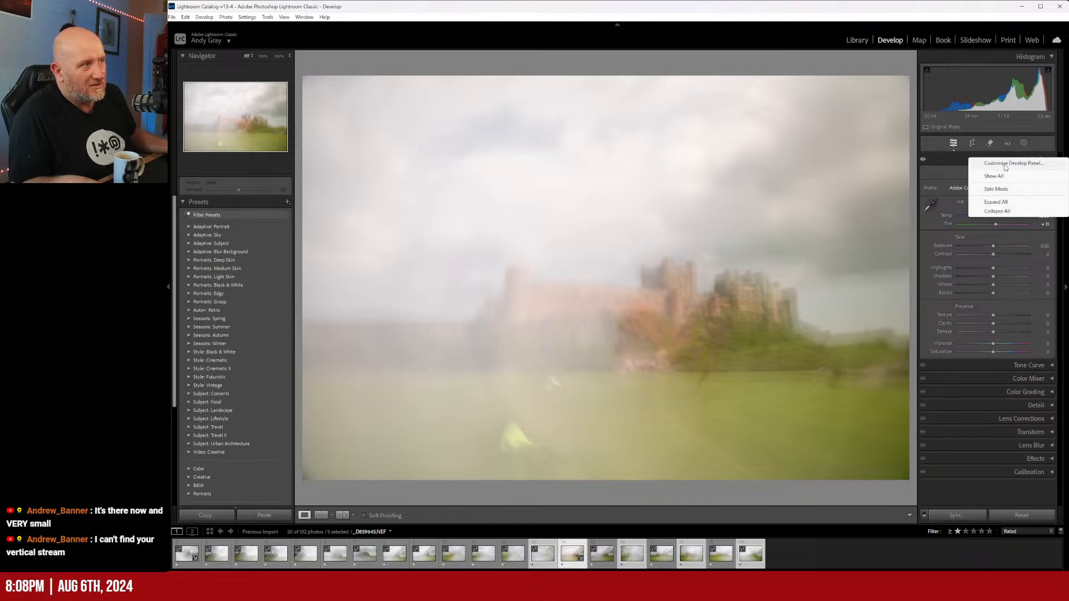
{"action": "left_click", "coordinate": [1007, 163]}
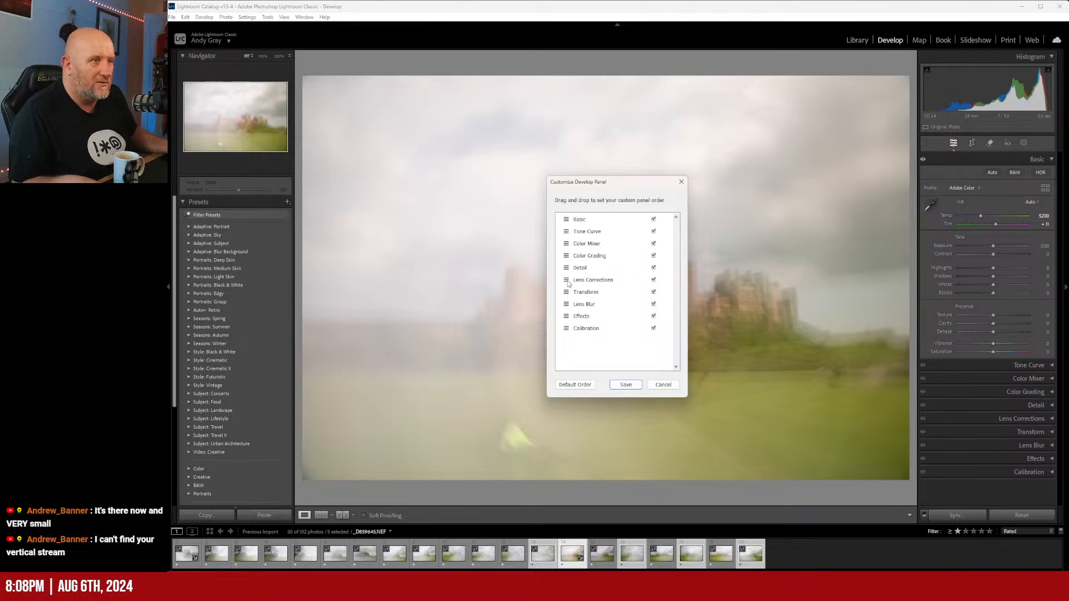
{"action": "left_click_drag", "start_coordinate": [568, 284], "coordinate": [569, 219]}
{"action": "left_click_drag", "start_coordinate": [568, 281], "coordinate": [575, 232]}
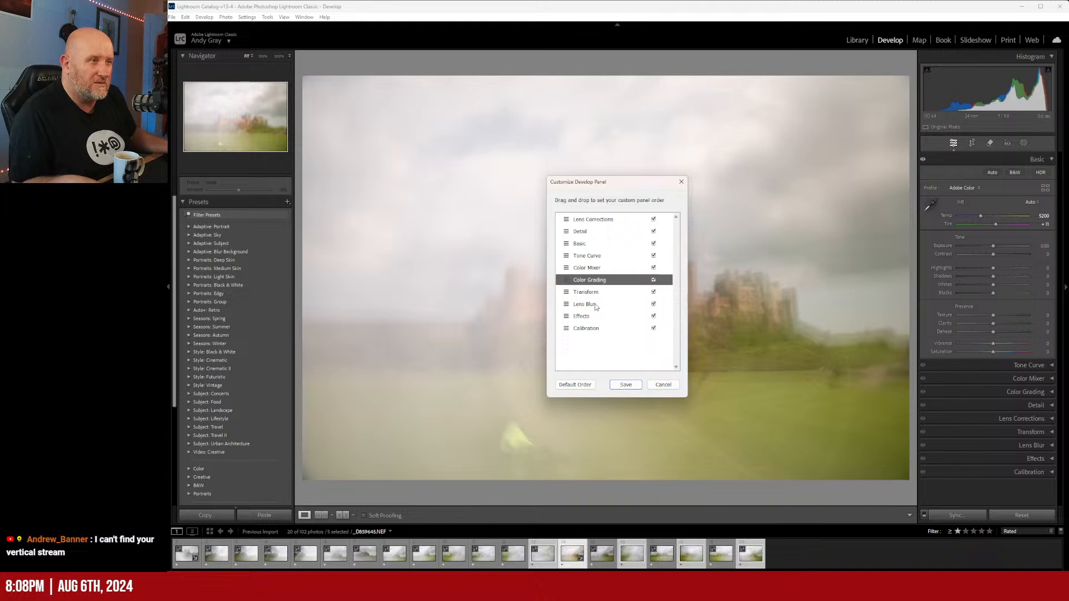
{"action": "left_click", "coordinate": [628, 387]}
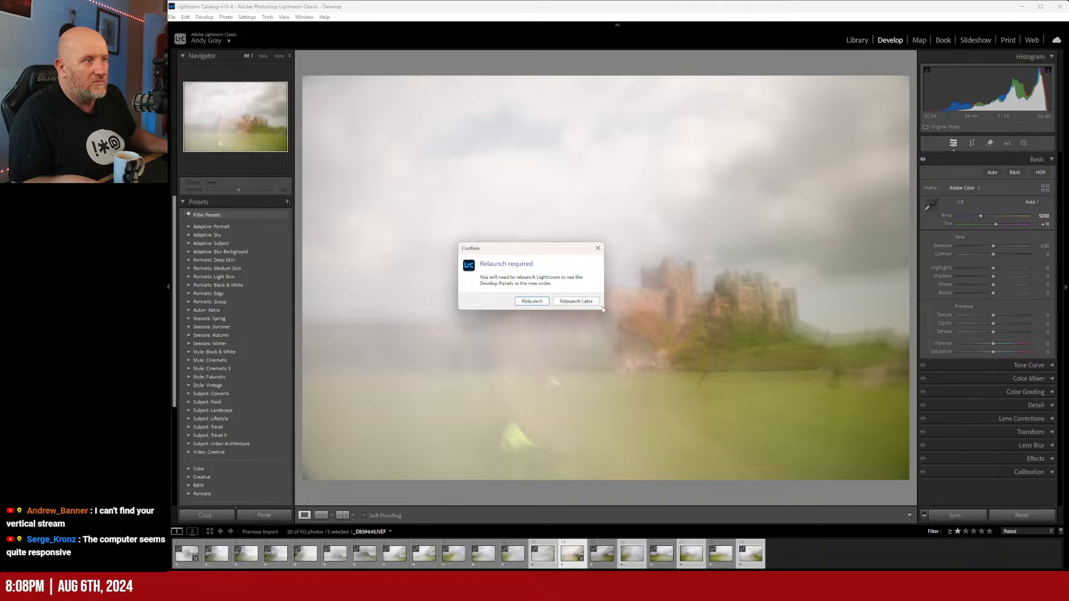
{"action": "left_click", "coordinate": [577, 302]}
{"action": "right_click", "coordinate": [1005, 161]}
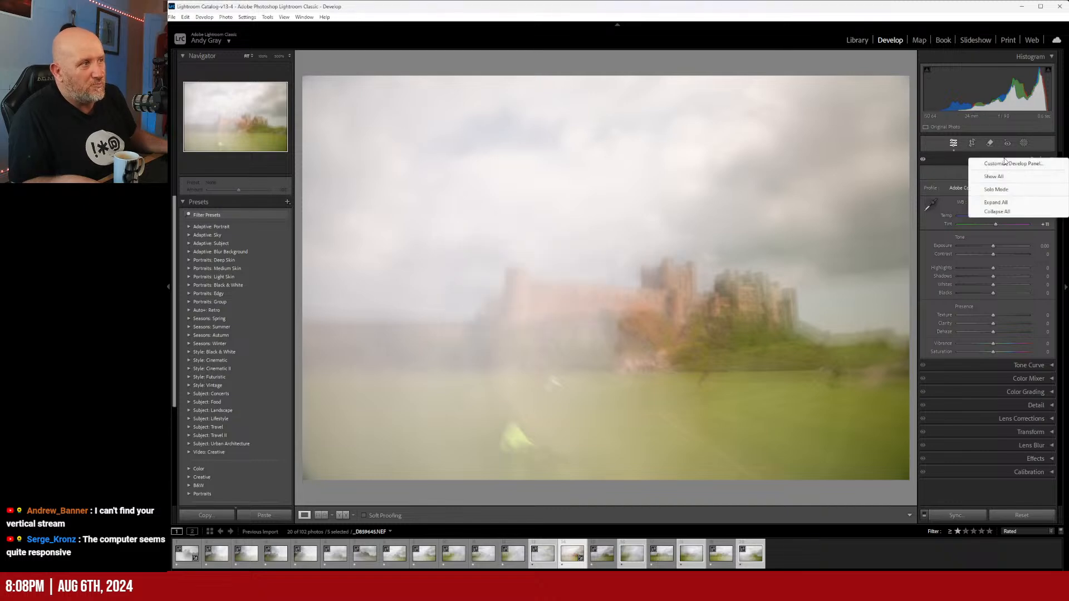
{"action": "left_click", "coordinate": [995, 189]}
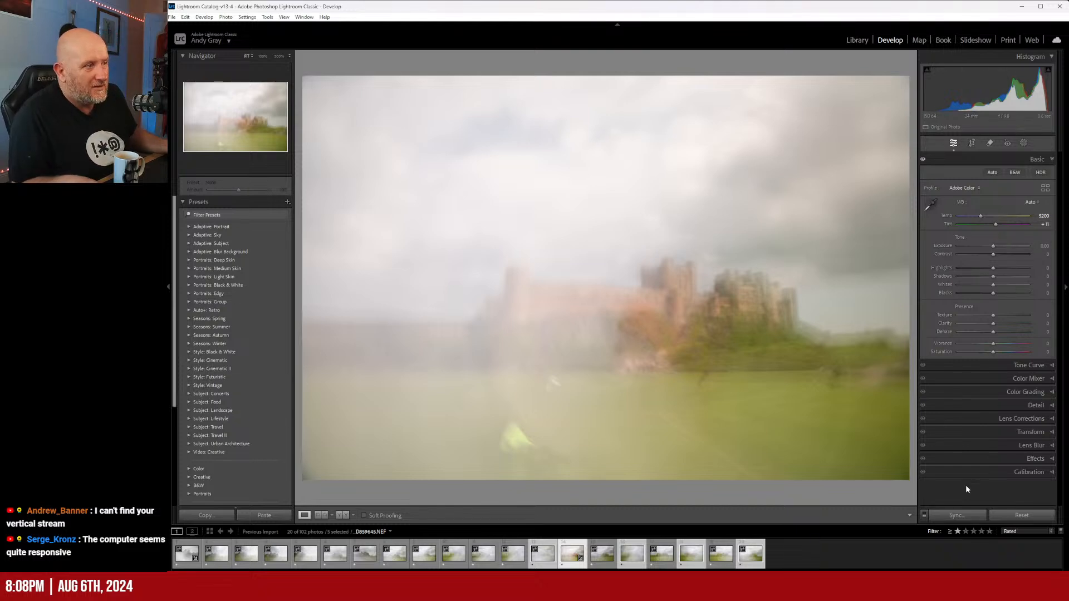
- Remove chromatic aberration and enable profile corrections on the castle photo, with the profile's vignetting amount at 137
{"action": "left_click", "coordinate": [1022, 419]}
{"action": "left_click", "coordinate": [958, 253]}
{"action": "left_click", "coordinate": [958, 261]}
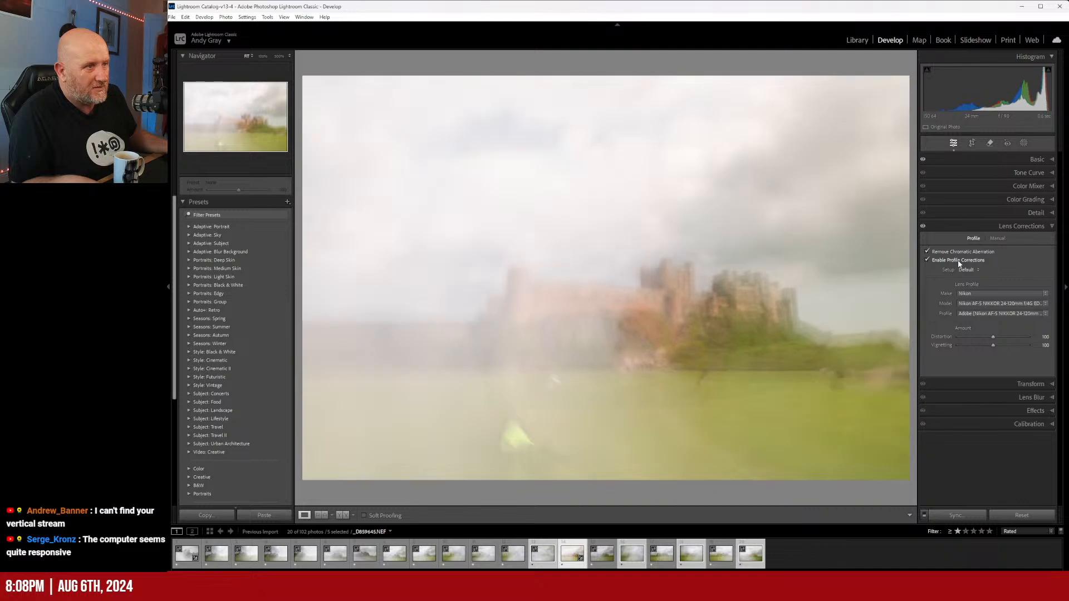
{"action": "left_click_drag", "start_coordinate": [993, 345], "coordinate": [1005, 345]}
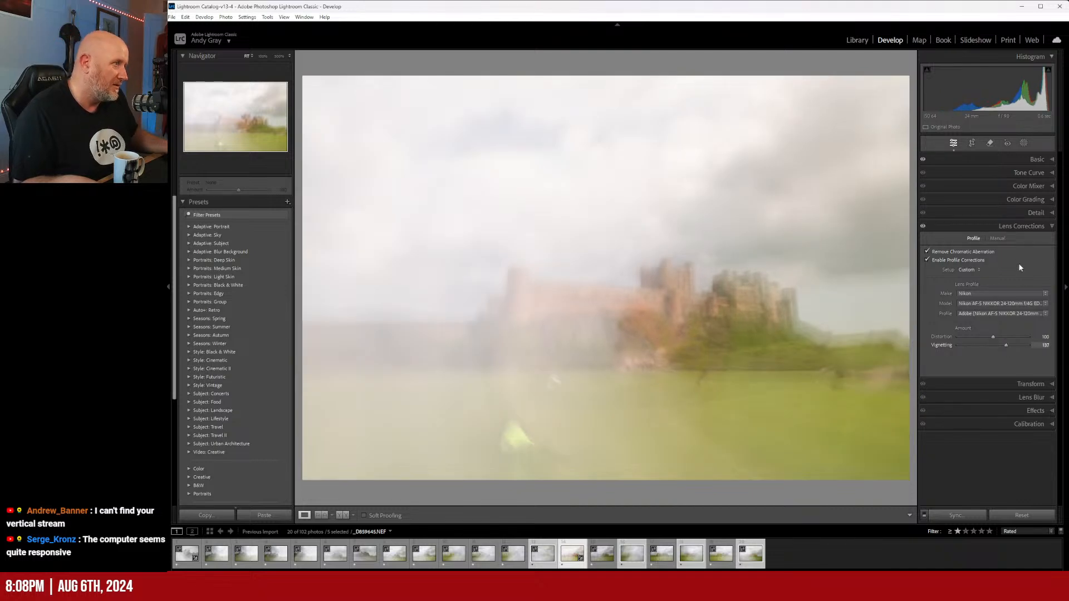
{"action": "left_click", "coordinate": [1021, 228]}
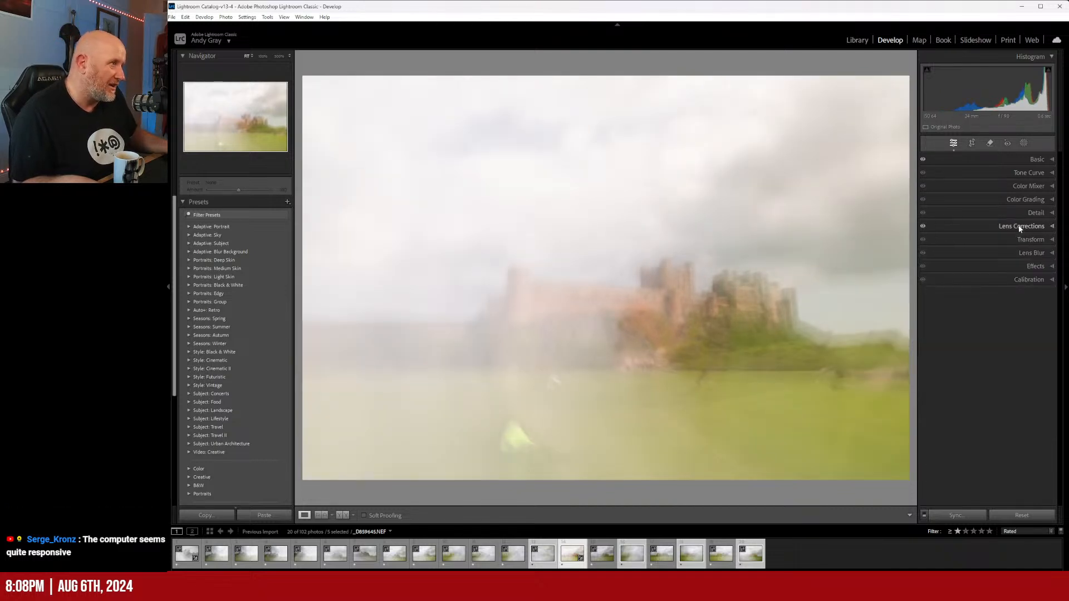
- Set the photo's Exposure to +0.06, Contrast +8, Highlights -32, Shadows +12, Whites +10 and Blacks +8
{"action": "left_click", "coordinate": [1039, 158]}
{"action": "left_click_drag", "start_coordinate": [969, 260], "coordinate": [994, 248]}
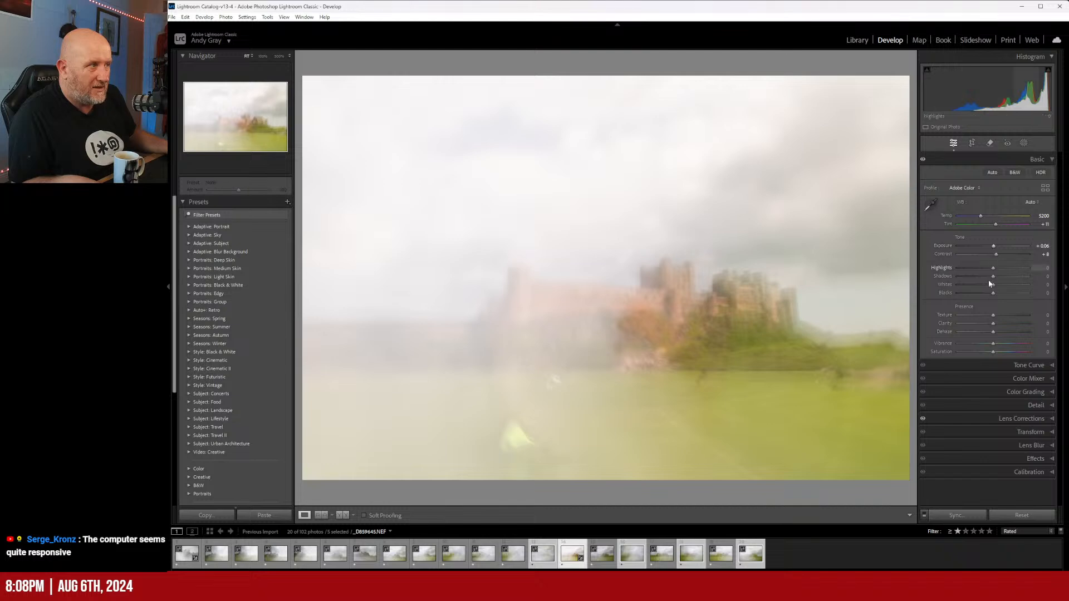
{"action": "mouse_move", "coordinate": [993, 268]}
{"action": "left_mouse_down"}
{"action": "mouse_move", "coordinate": [958, 269]}
{"action": "mouse_move", "coordinate": [997, 283]}
{"action": "left_mouse_up"}
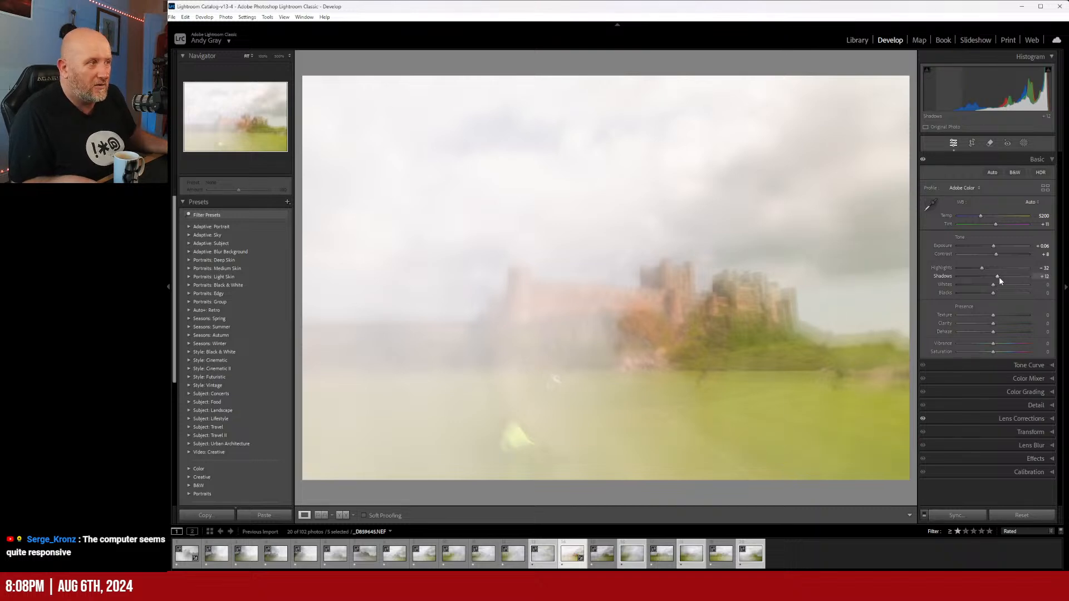
{"action": "mouse_move", "coordinate": [995, 279]}
{"action": "left_mouse_down"}
{"action": "mouse_move", "coordinate": [1015, 286]}
{"action": "mouse_move", "coordinate": [978, 286]}
{"action": "mouse_move", "coordinate": [994, 285]}
{"action": "left_mouse_up"}
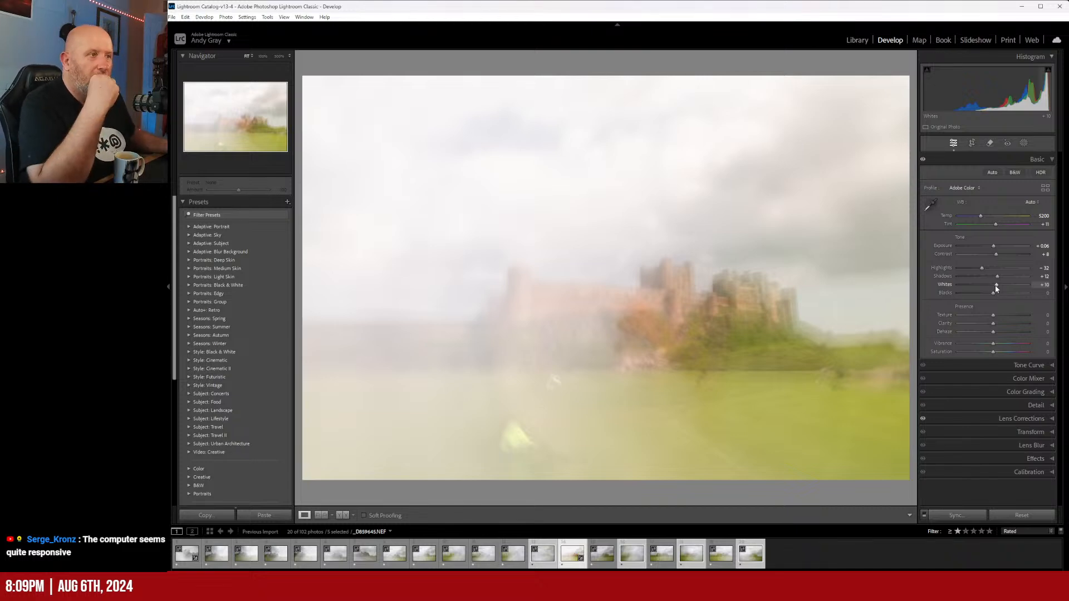
{"action": "mouse_move", "coordinate": [991, 293]}
{"action": "left_mouse_down"}
{"action": "mouse_move", "coordinate": [973, 292]}
{"action": "mouse_move", "coordinate": [1014, 302]}
{"action": "mouse_move", "coordinate": [997, 302]}
{"action": "left_mouse_up"}
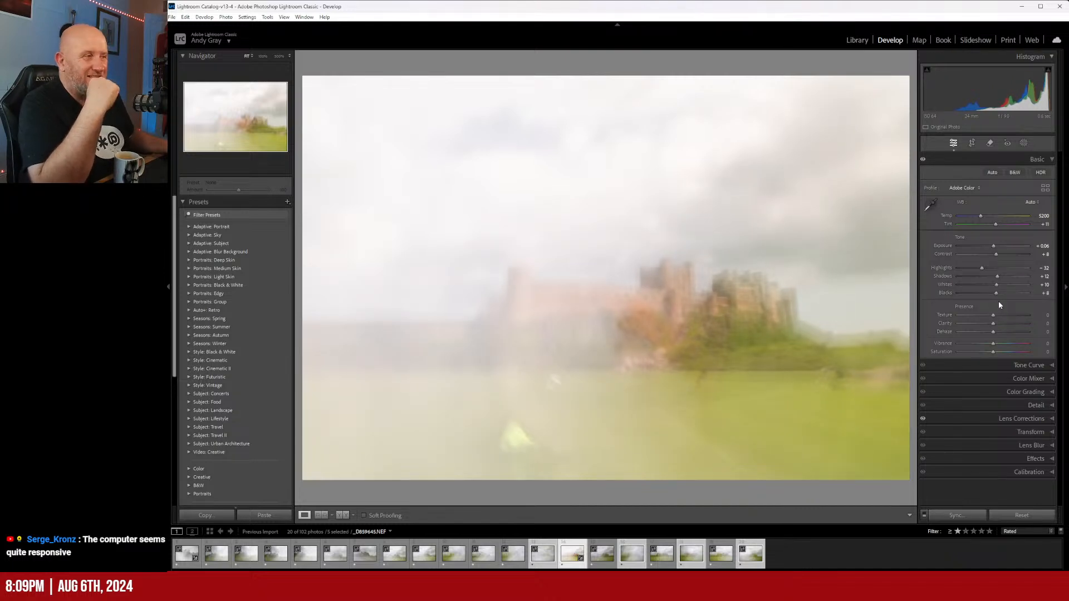
- Set the castle photo's Clarity to -5 and Dehaze to -4, and reset Texture to 0
{"action": "mouse_move", "coordinate": [994, 324]}
{"action": "left_mouse_down"}
{"action": "mouse_move", "coordinate": [977, 325]}
{"action": "mouse_move", "coordinate": [1005, 327]}
{"action": "mouse_move", "coordinate": [991, 332]}
{"action": "left_mouse_up"}
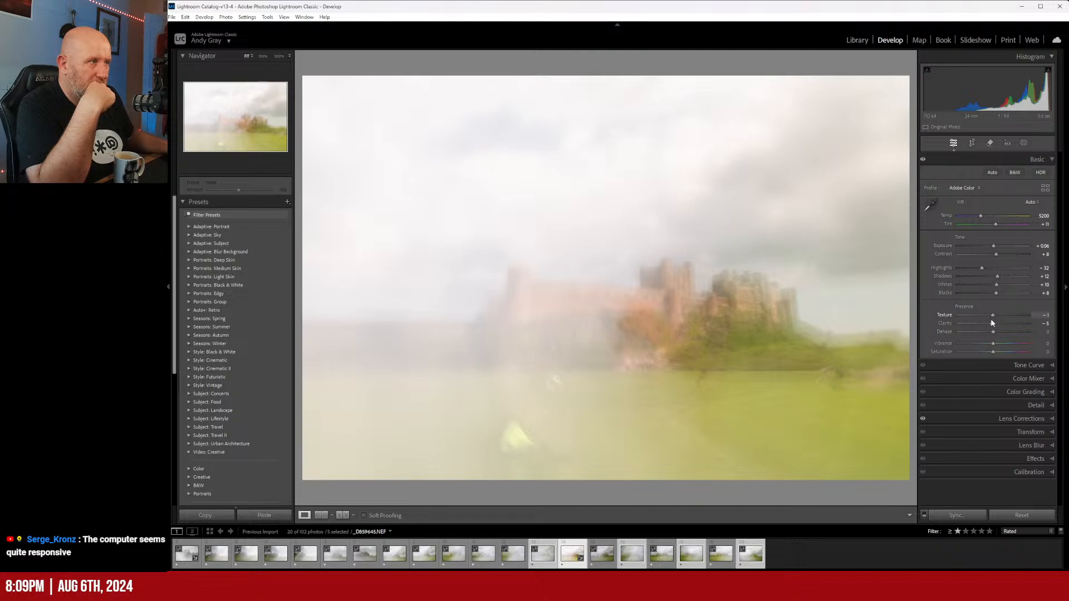
{"action": "double_click", "coordinate": [991, 319]}
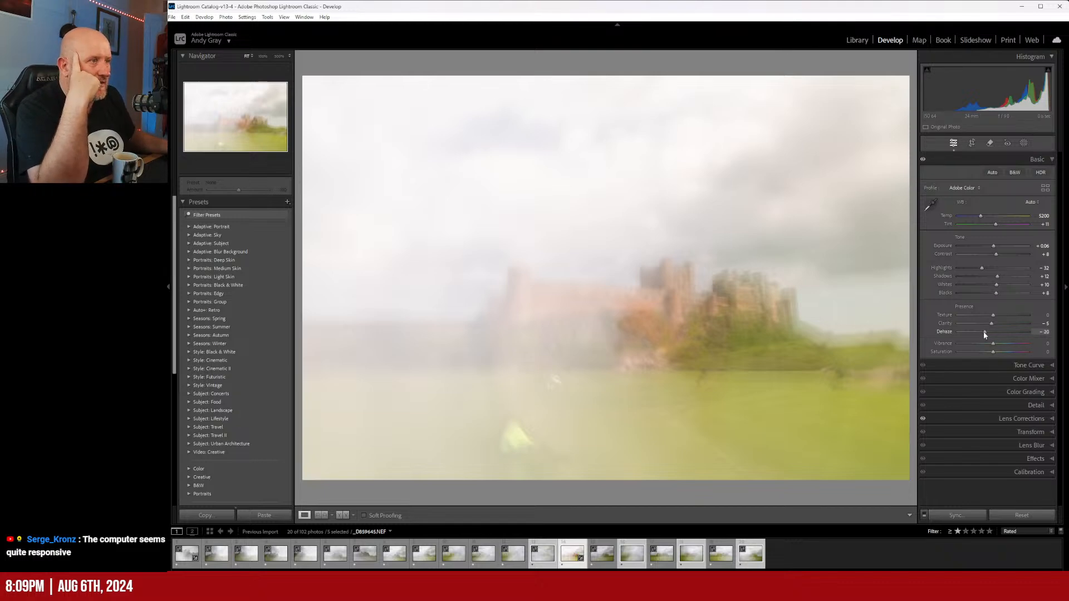
{"action": "mouse_move", "coordinate": [992, 335]}
{"action": "left_mouse_down"}
{"action": "mouse_move", "coordinate": [1018, 333]}
{"action": "mouse_move", "coordinate": [978, 334]}
{"action": "mouse_move", "coordinate": [992, 337]}
{"action": "left_mouse_up"}
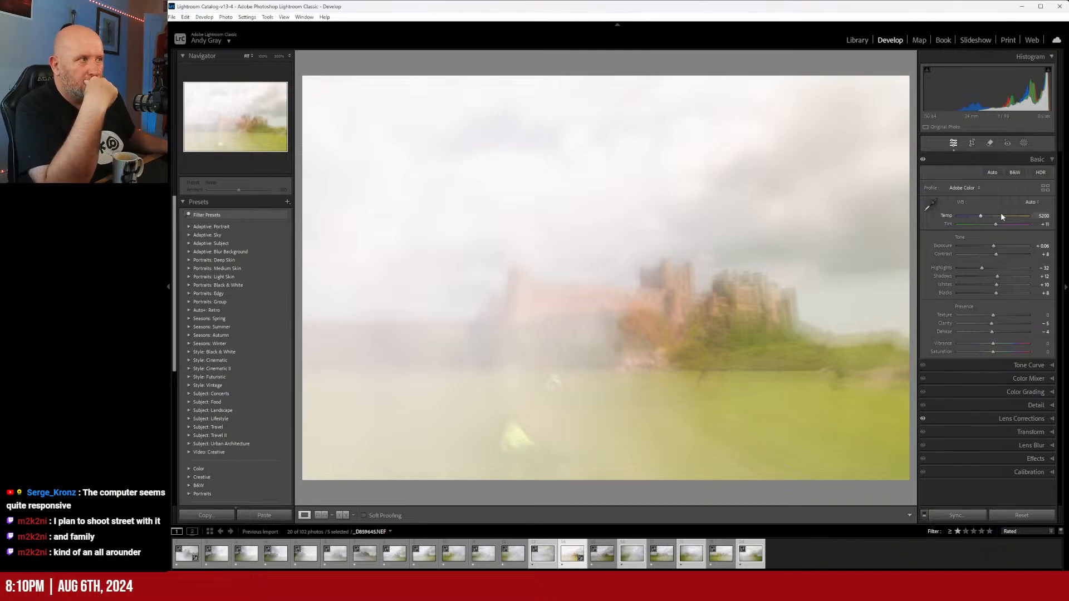
- Warm the photo's white balance to a Temp of 5571 and a Tint of +18, and collapse the Basic adjustments
{"action": "left_click", "coordinate": [1031, 202]}
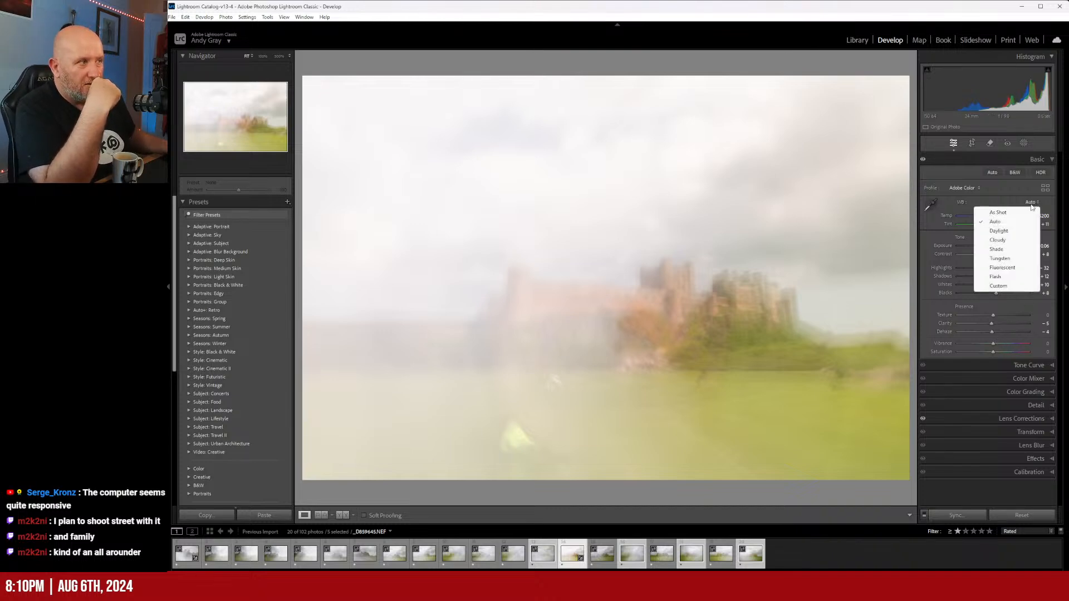
{"action": "left_click", "coordinate": [1001, 215]}
{"action": "left_click_drag", "start_coordinate": [985, 216], "coordinate": [997, 225]}
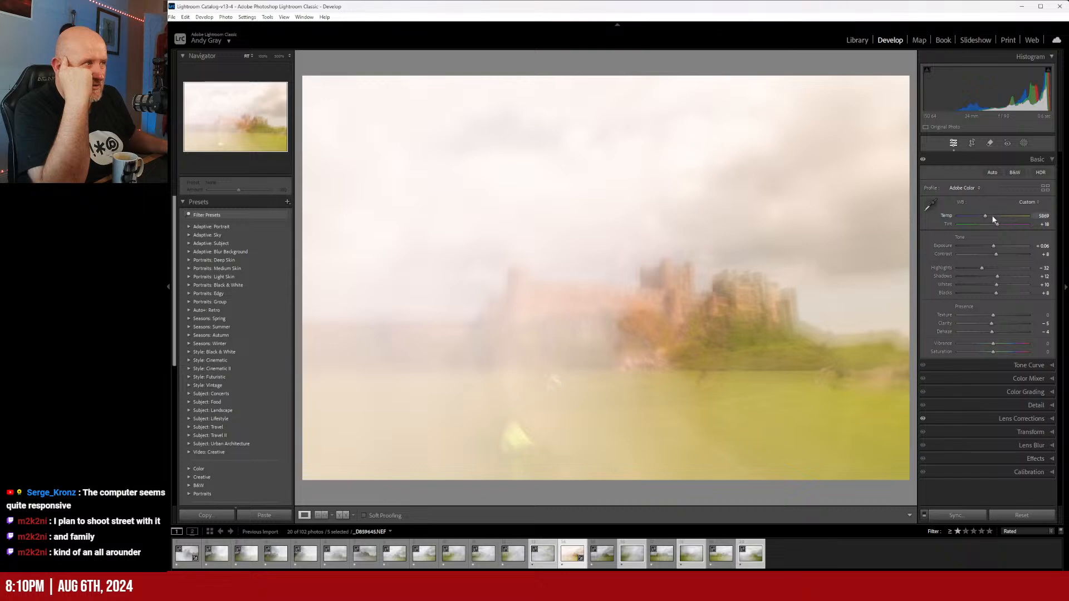
{"action": "left_click_drag", "start_coordinate": [983, 215], "coordinate": [982, 215]}
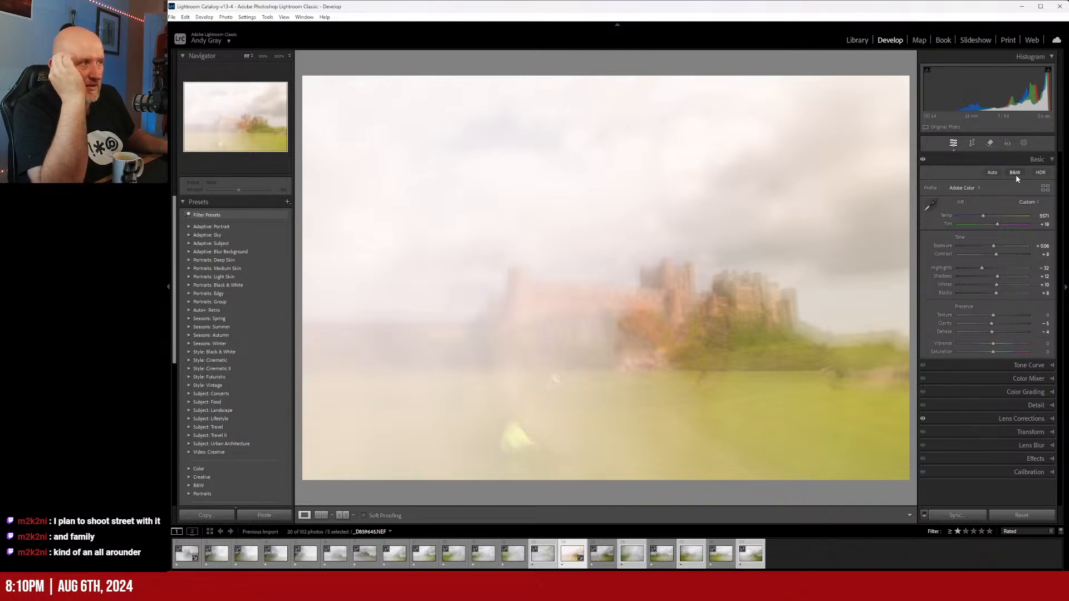
{"action": "left_click", "coordinate": [1009, 158]}
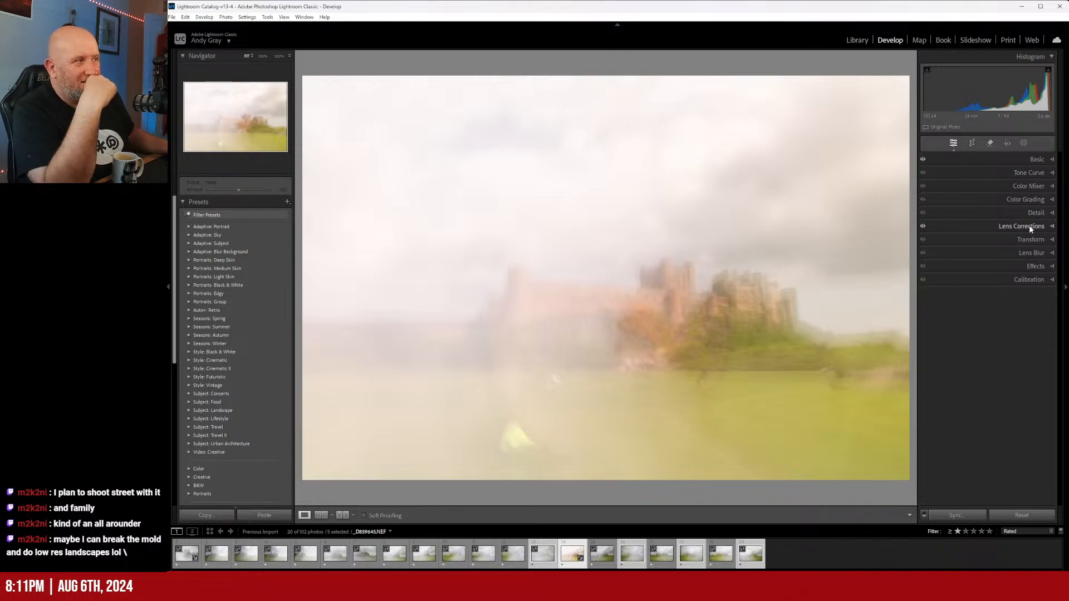
- Set up the Remove tool in Heal mode with a feather of about 48 and Visualize Spots on at its maximum threshold
{"action": "left_click", "coordinate": [991, 143]}
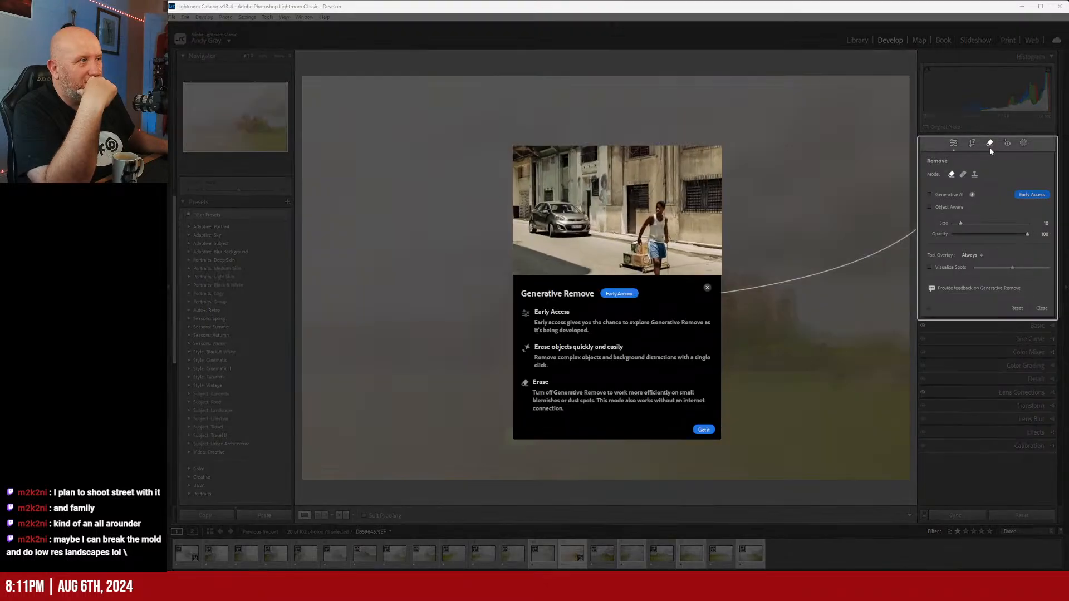
{"action": "left_click", "coordinate": [707, 288]}
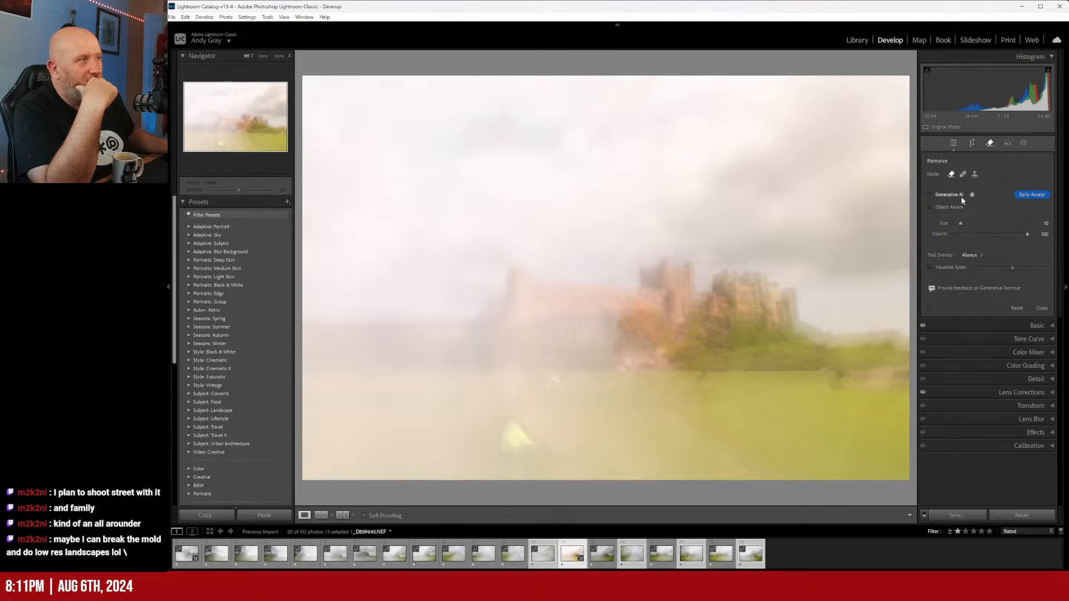
{"action": "left_click", "coordinate": [929, 267]}
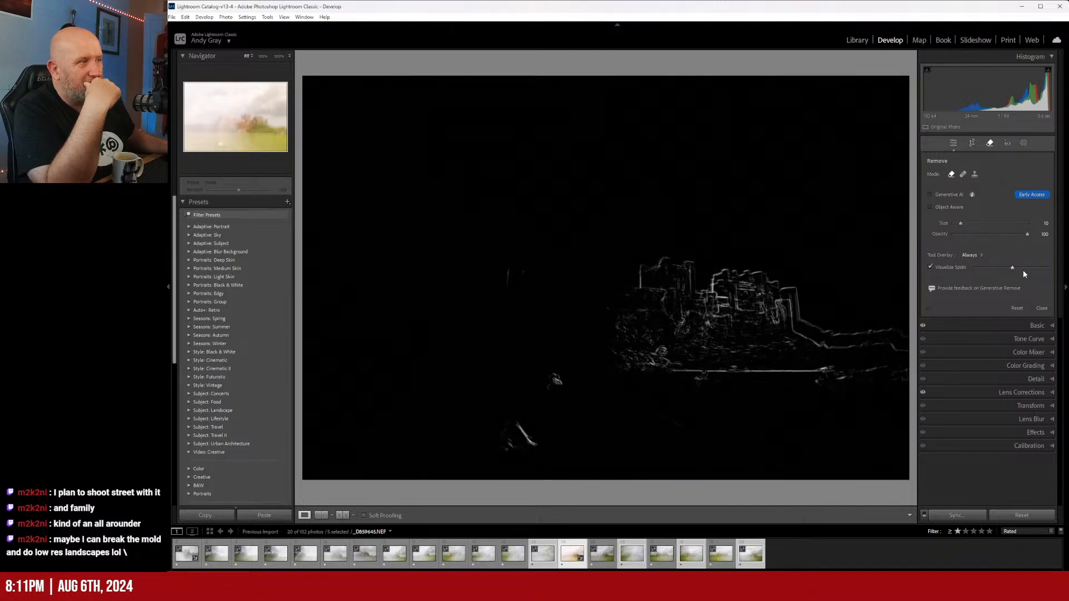
{"action": "left_click_drag", "start_coordinate": [1023, 269], "coordinate": [1049, 268]}
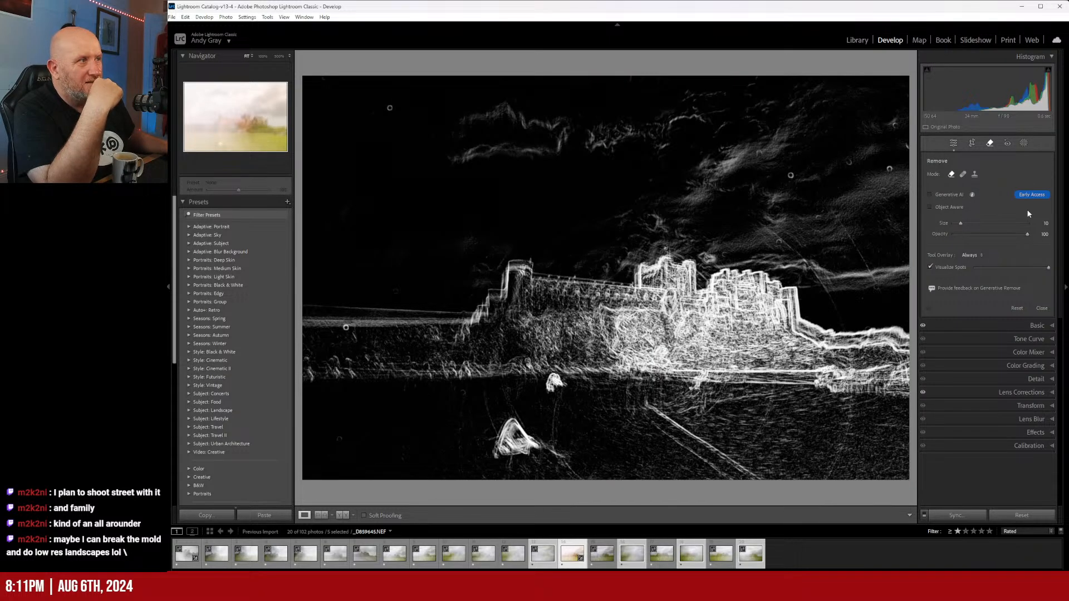
{"action": "left_click", "coordinate": [963, 175]}
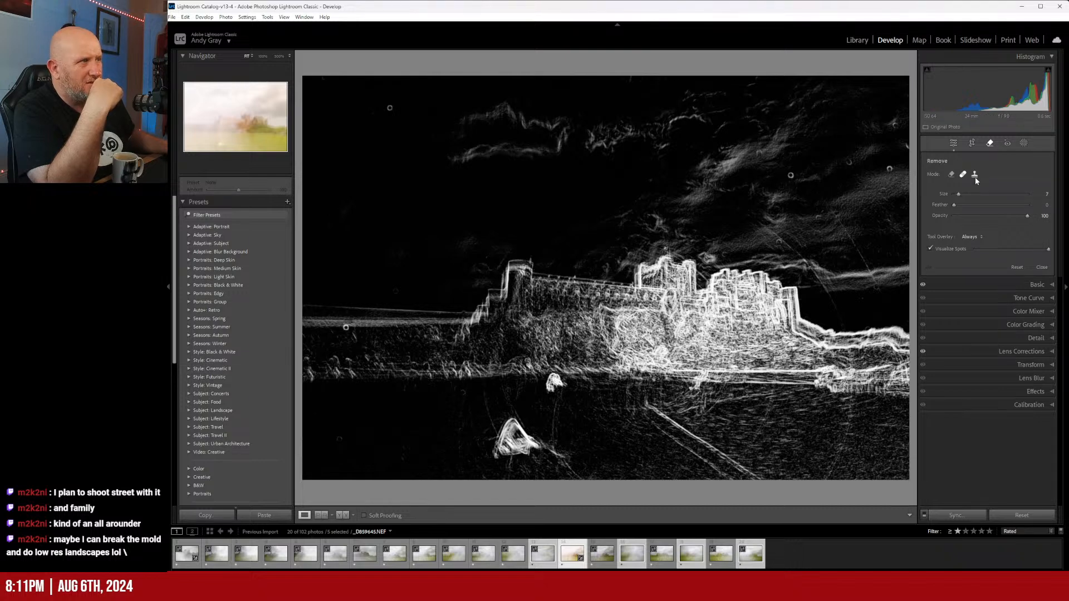
{"action": "left_click", "coordinate": [951, 175]}
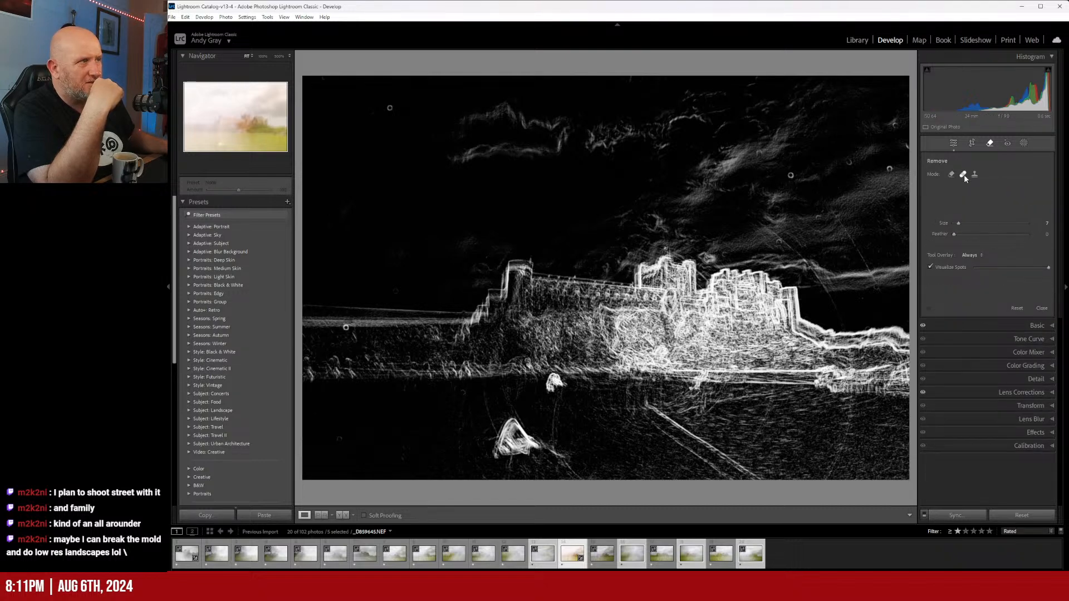
{"action": "left_click", "coordinate": [964, 175]}
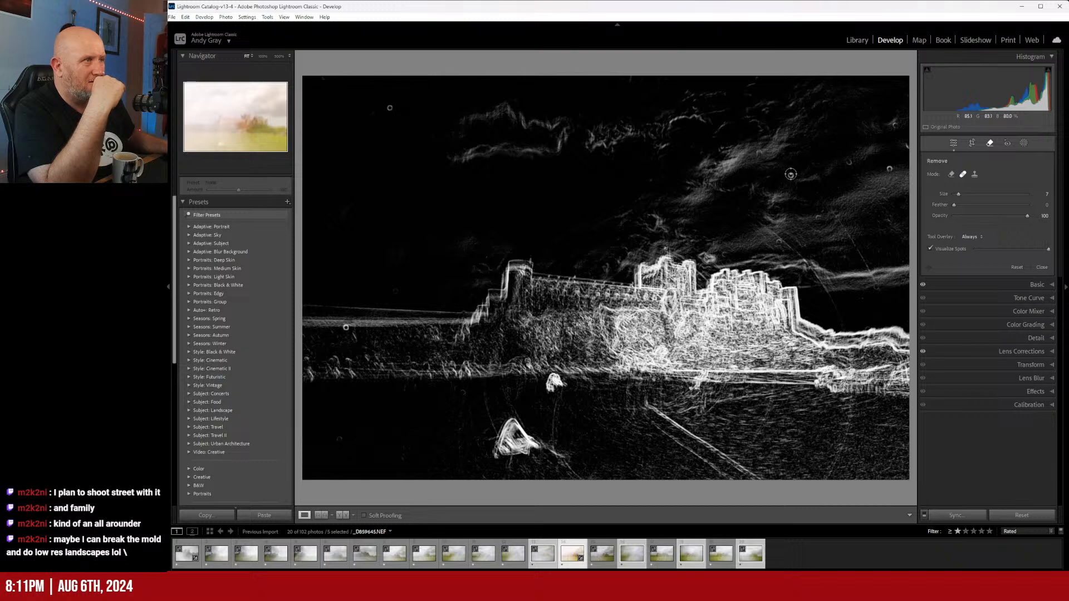
{"action": "left_click_drag", "start_coordinate": [954, 204], "coordinate": [990, 205]}
{"action": "scroll", "coordinate": [790, 176], "scroll_direction": "up", "scroll_amount": 2}
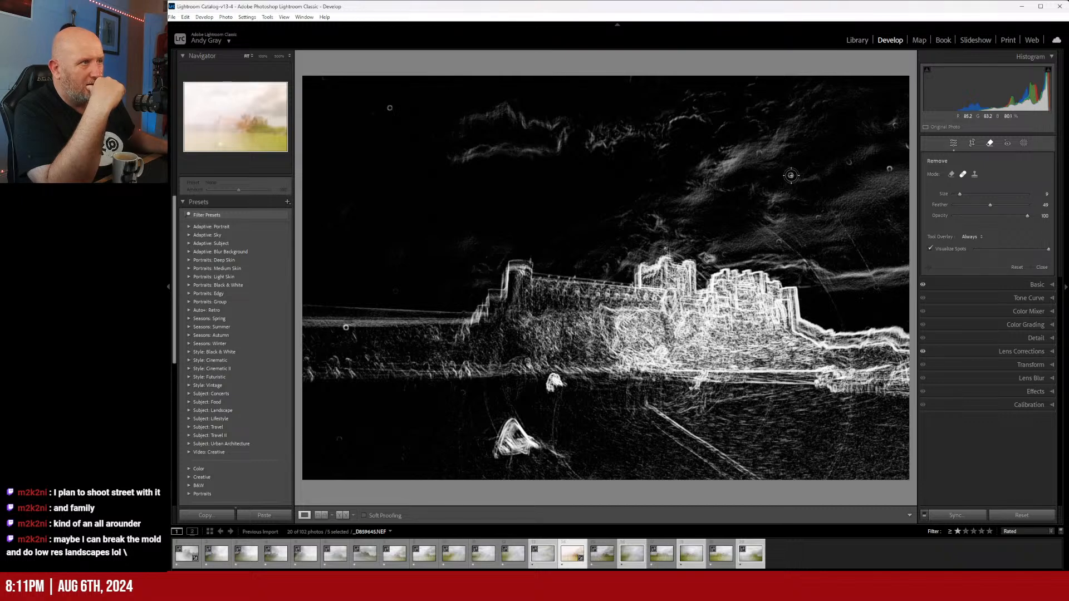
- Heal the dust spots across the sky, along the horizon and in the field, and leave the Remove tool
{"action": "left_click", "coordinate": [790, 176]}
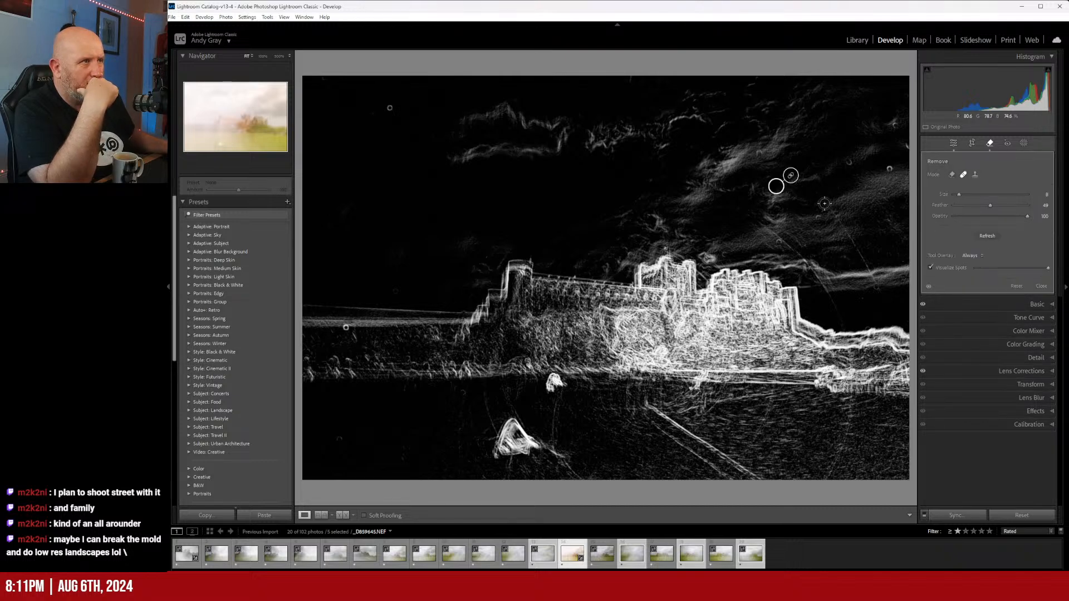
{"action": "left_click", "coordinate": [889, 169]}
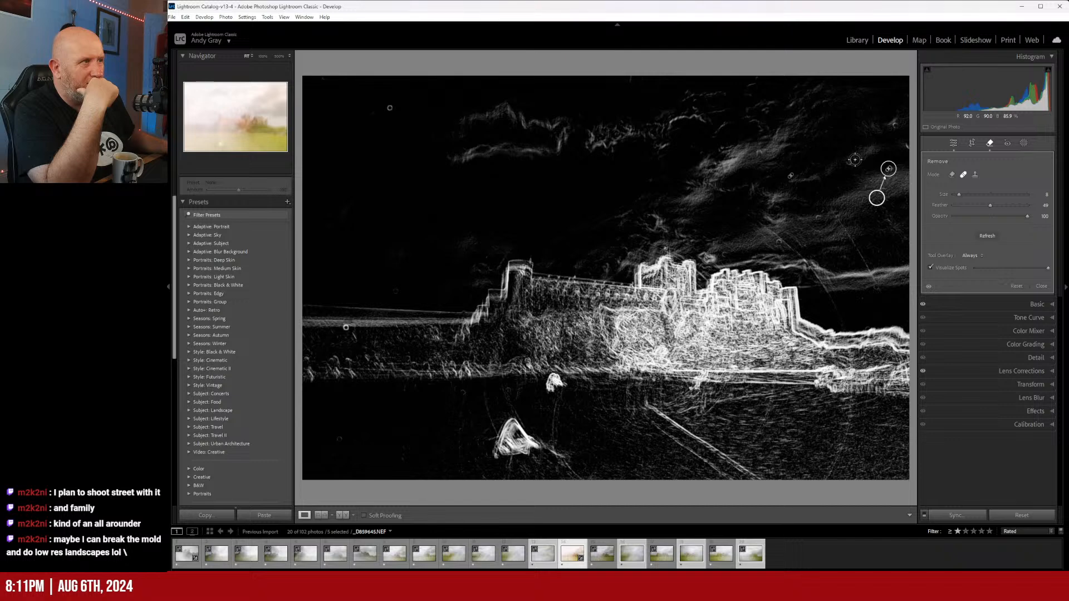
{"action": "left_click", "coordinate": [848, 162]}
{"action": "scroll", "coordinate": [896, 126], "scroll_direction": "down", "scroll_amount": 1}
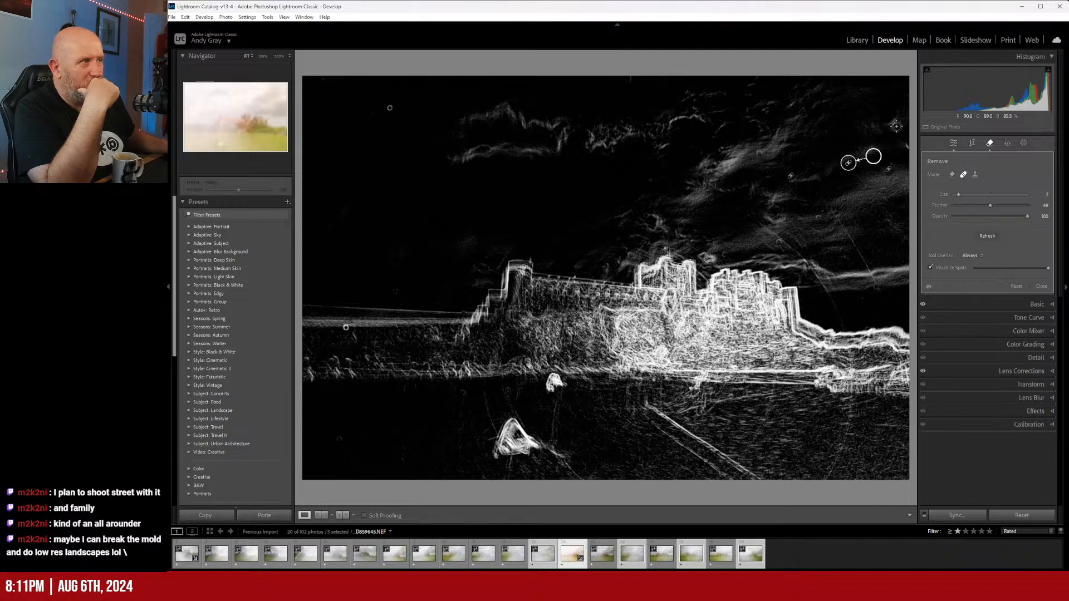
{"action": "left_click", "coordinate": [895, 126]}
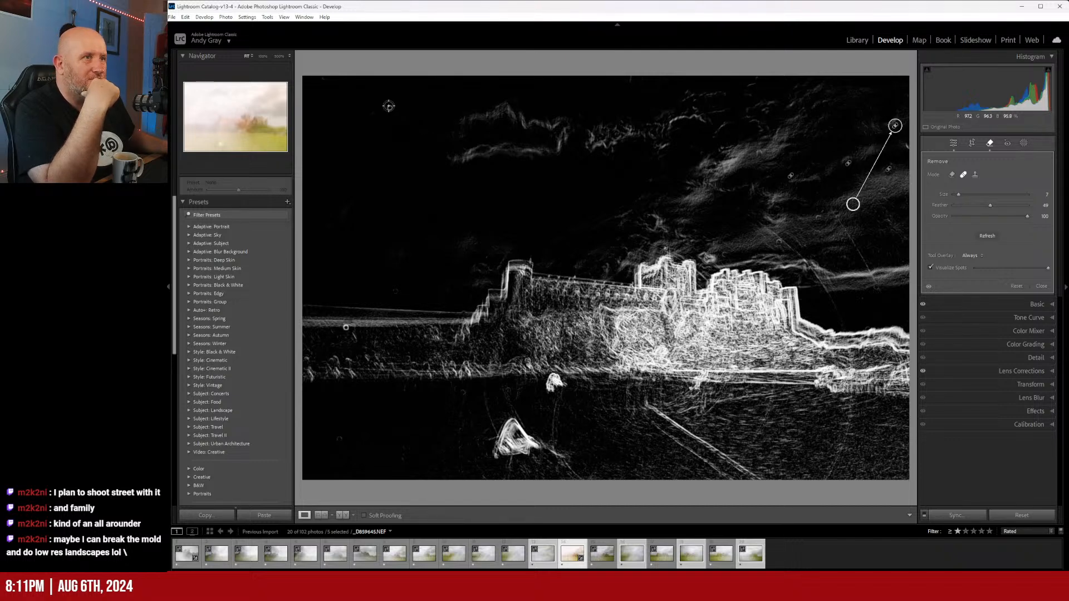
{"action": "left_click", "coordinate": [390, 109]}
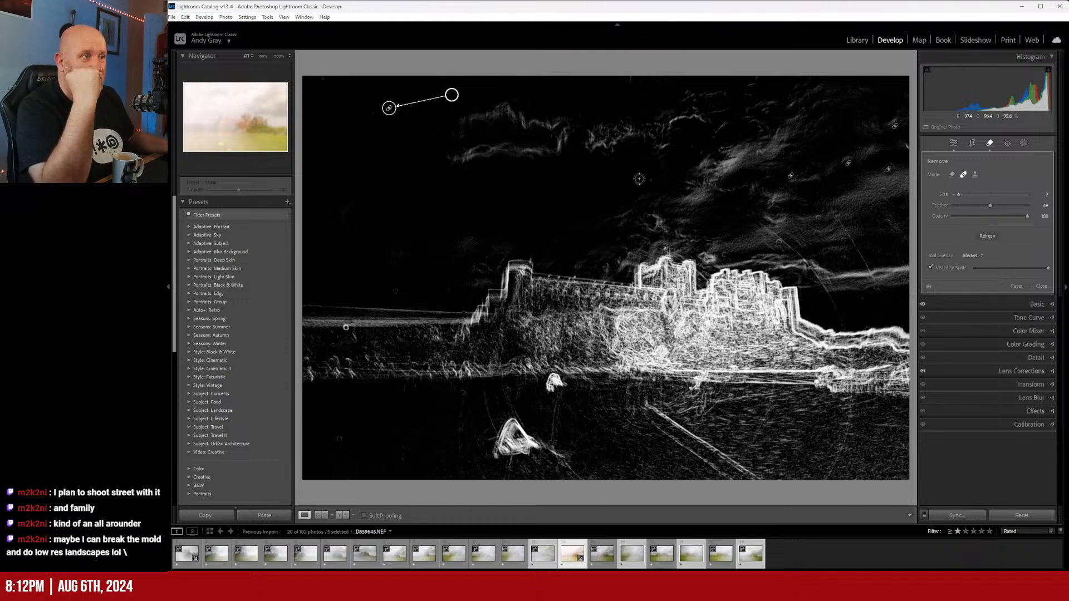
{"action": "left_click", "coordinate": [758, 152]}
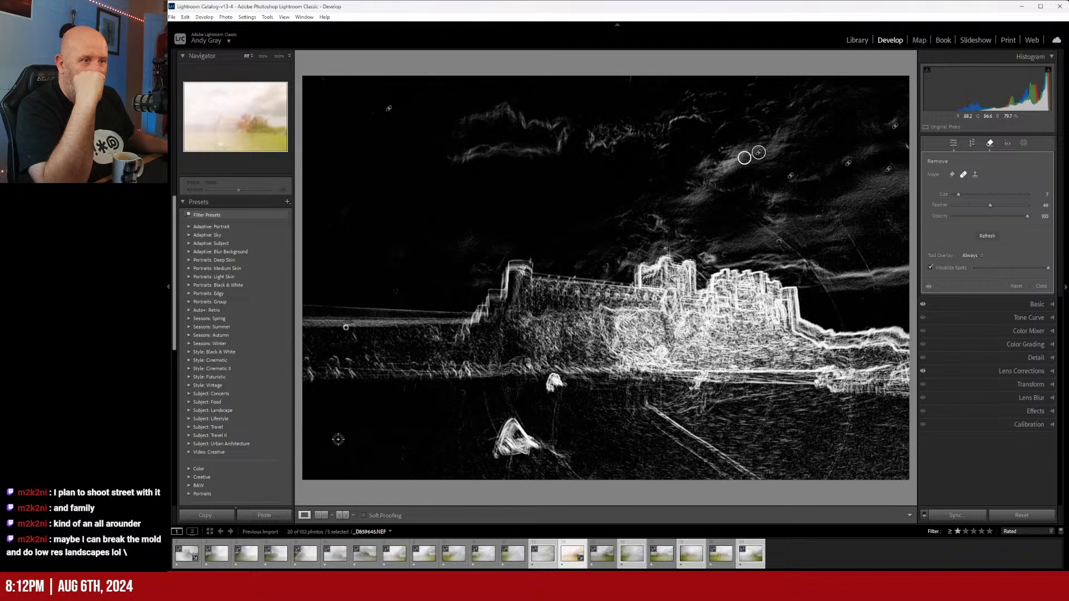
{"action": "key", "text": "h"}
{"action": "key", "text": "h"}
{"action": "left_click", "coordinate": [464, 393]}
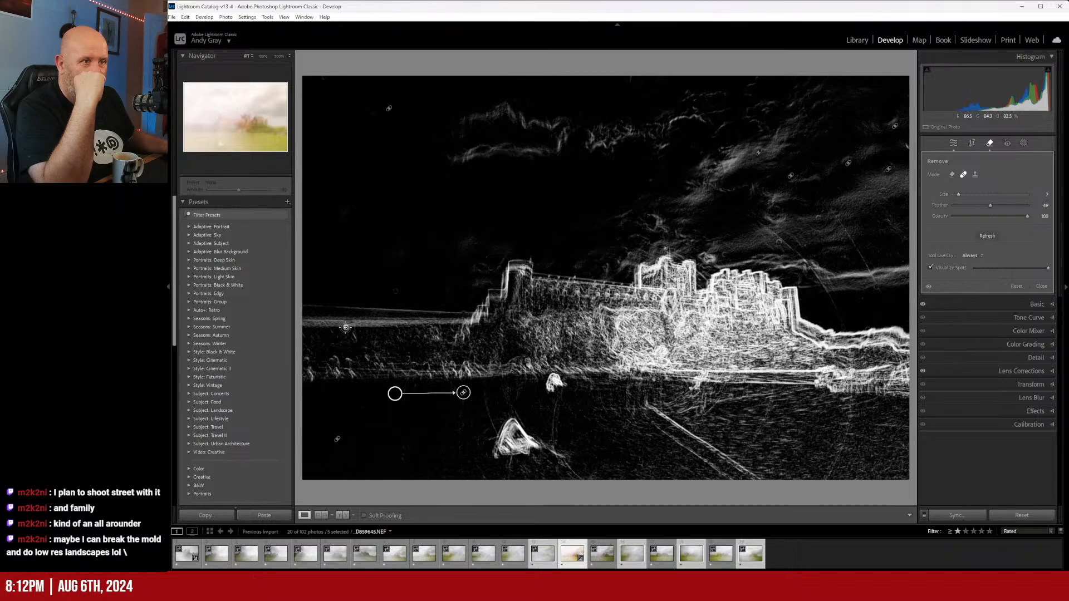
{"action": "left_click", "coordinate": [346, 328]}
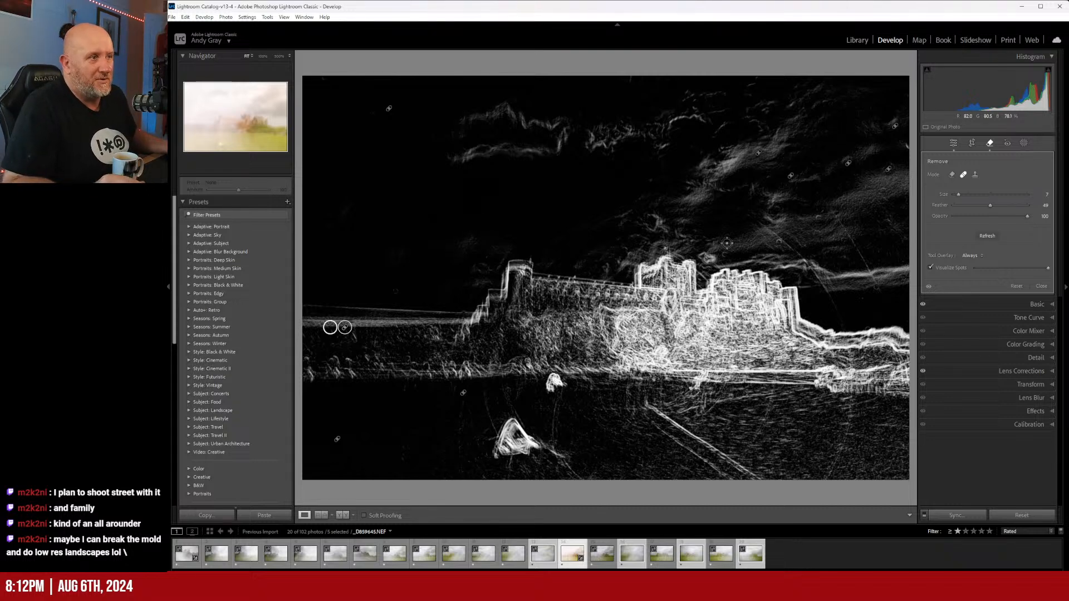
{"action": "left_click", "coordinate": [778, 241]}
{"action": "left_click", "coordinate": [818, 216]}
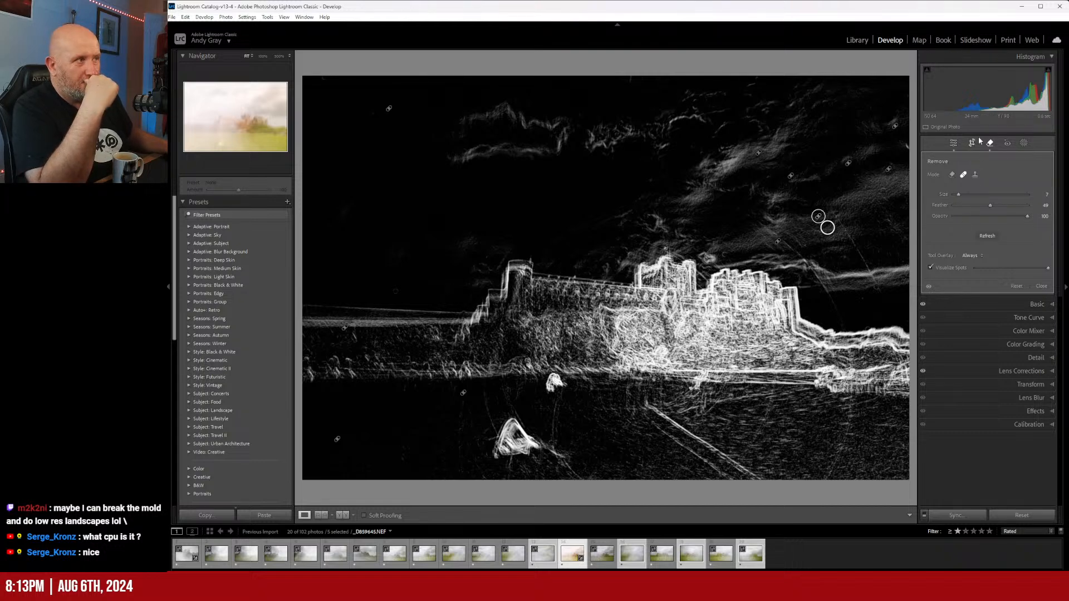
{"action": "left_click", "coordinate": [954, 143]}
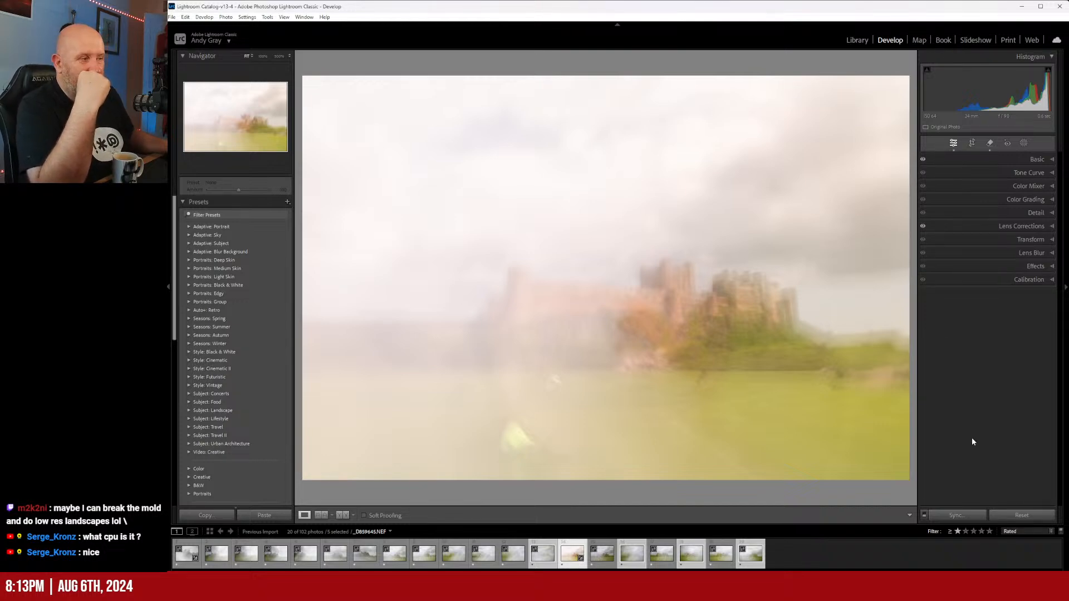
- Synchronize the develop settings, with Remove included, from this photo to the other selected castle shots
{"action": "left_click", "coordinate": [963, 518]}
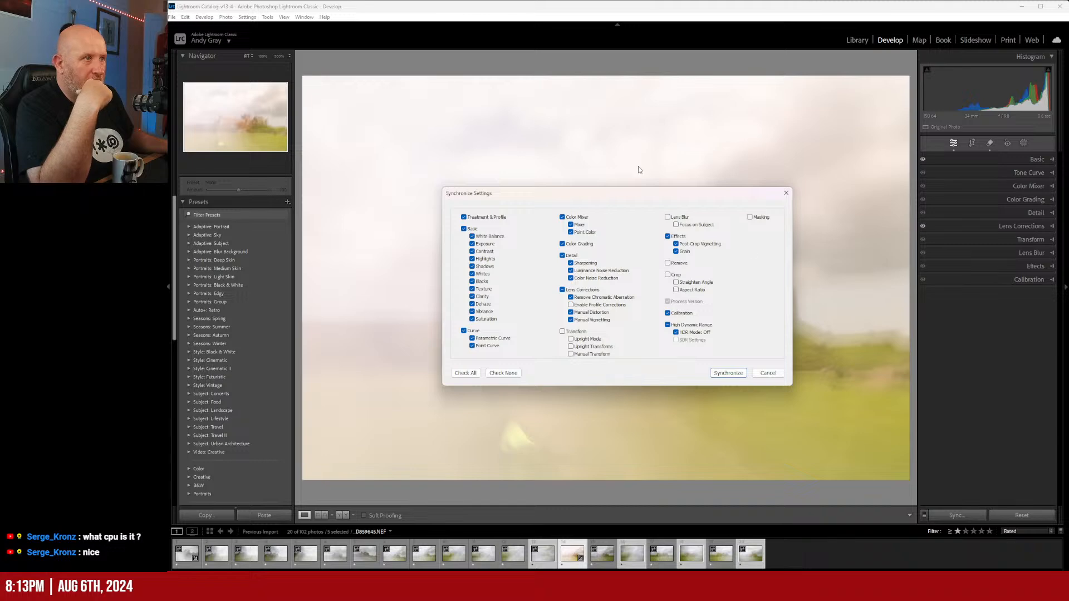
{"action": "left_click", "coordinate": [667, 263]}
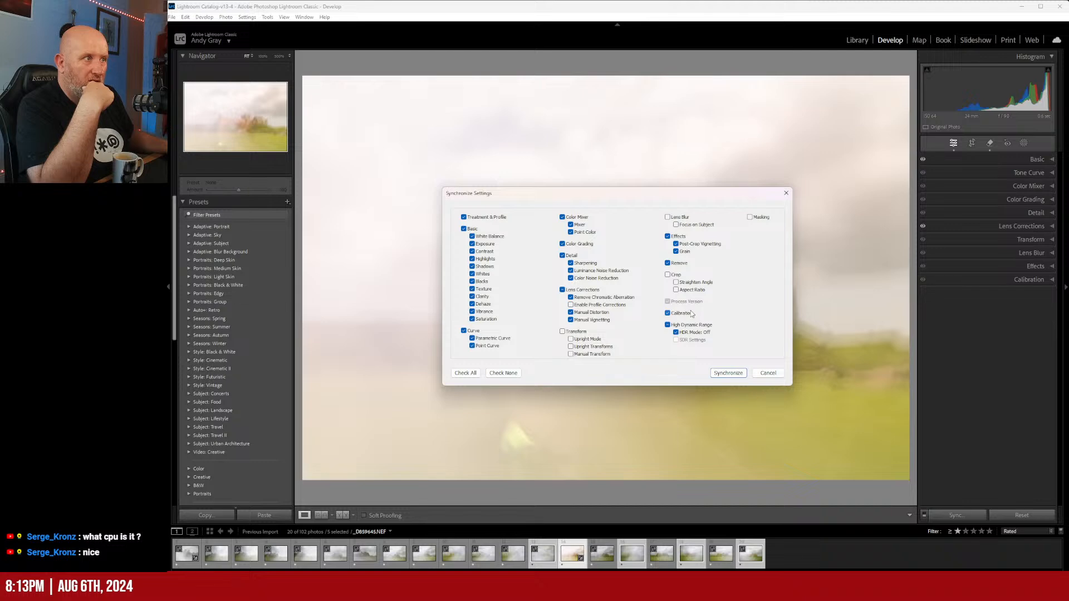
{"action": "left_click", "coordinate": [729, 373]}
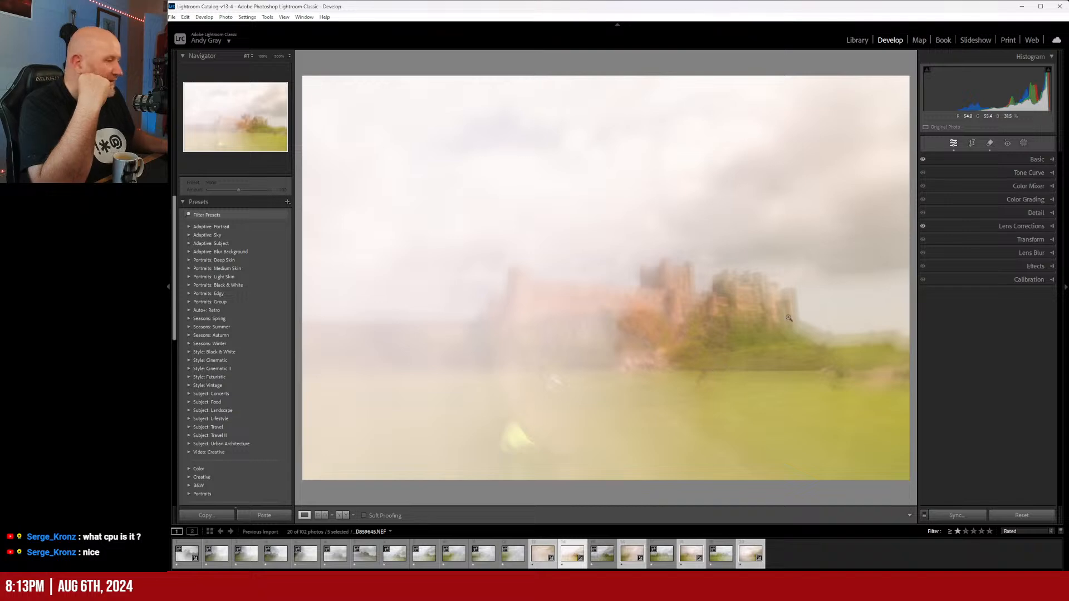
- Open the five selected castle shots as layers of one document in Photoshop
{"action": "right_click", "coordinate": [534, 301]}
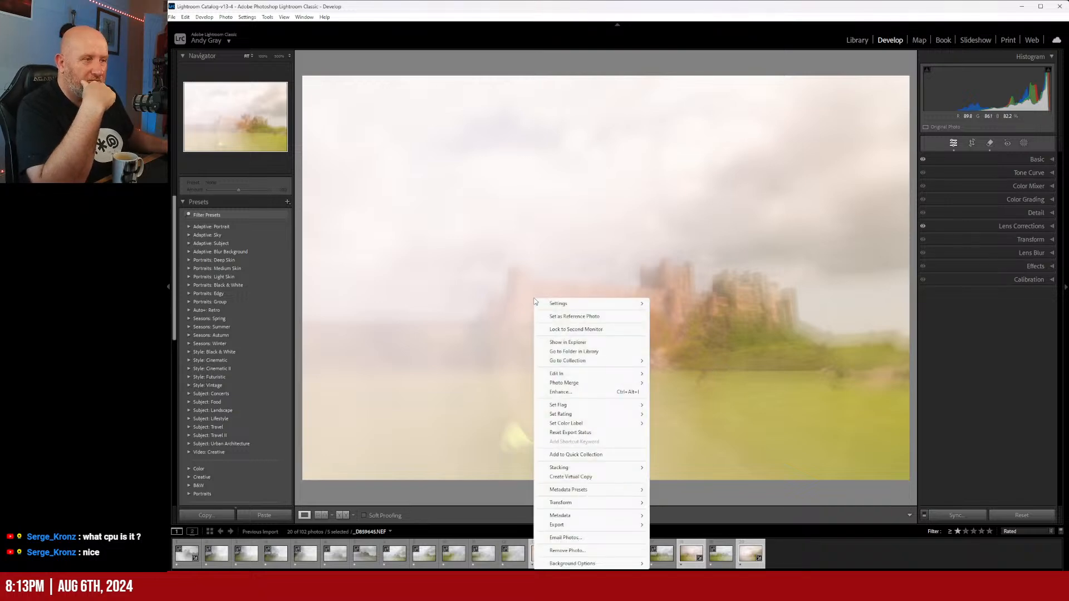
{"action": "mouse_move", "coordinate": [557, 374]}
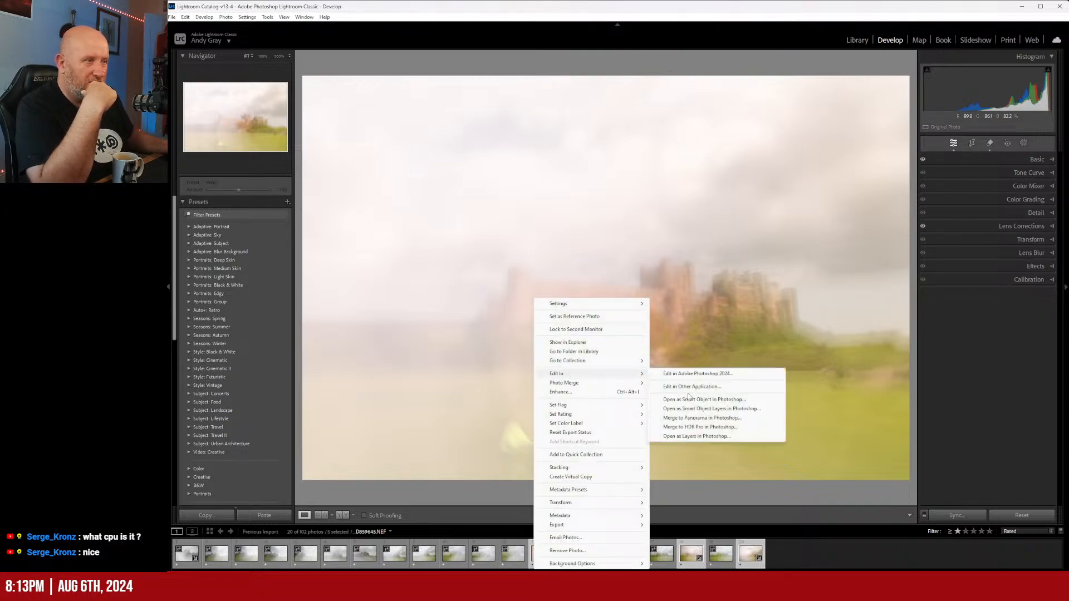
{"action": "left_click", "coordinate": [696, 436]}
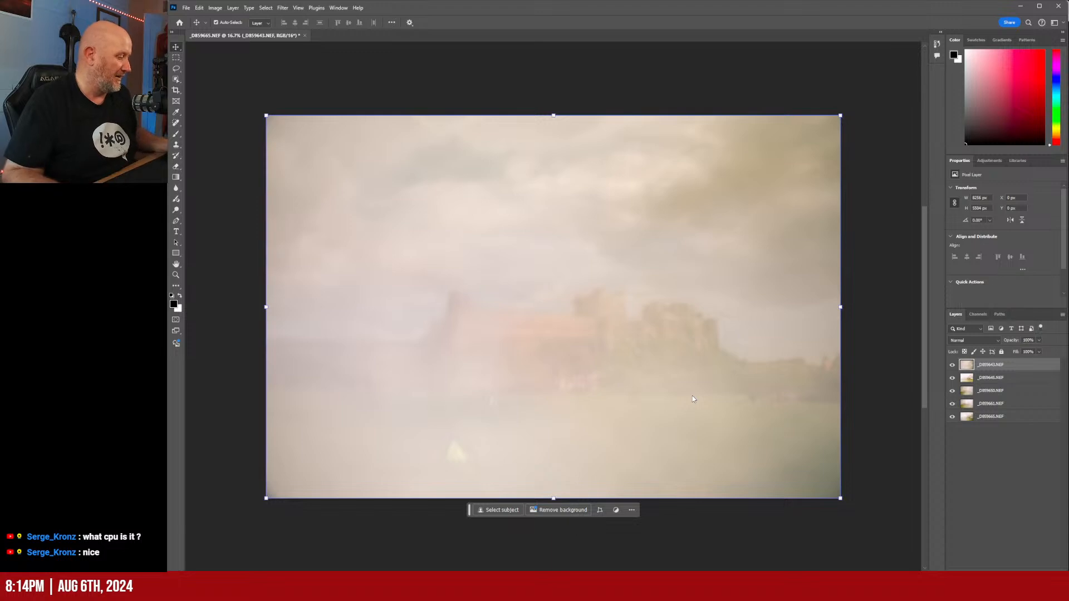
- Select all five castle layers and set their blending mode to Multiply
{"action": "left_click", "coordinate": [1024, 390]}
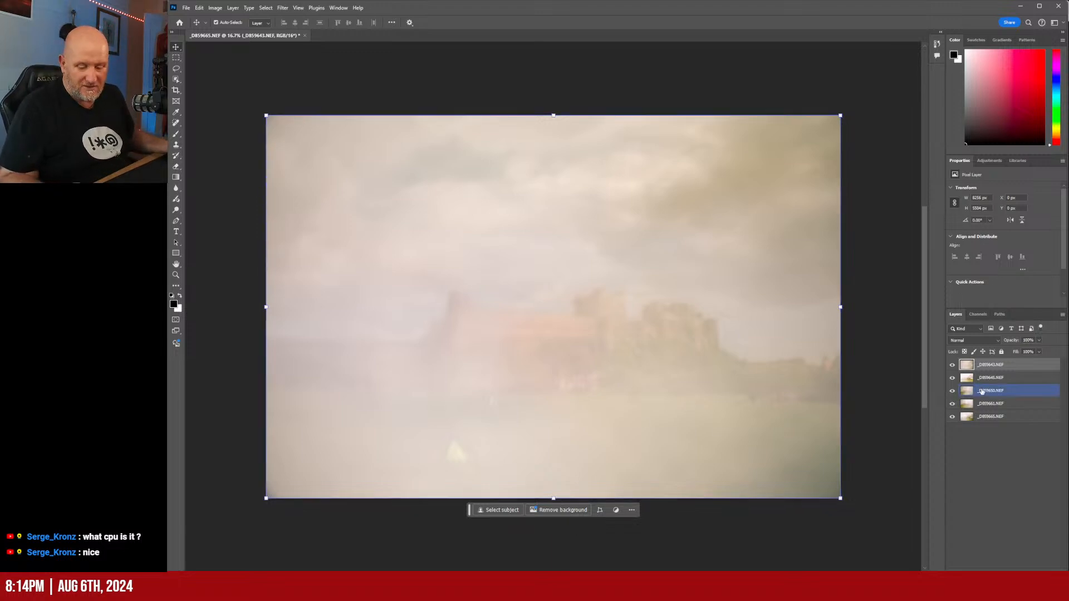
{"action": "left_click", "coordinate": [988, 436]}
{"action": "key", "text": "ctrl+alt+a"}
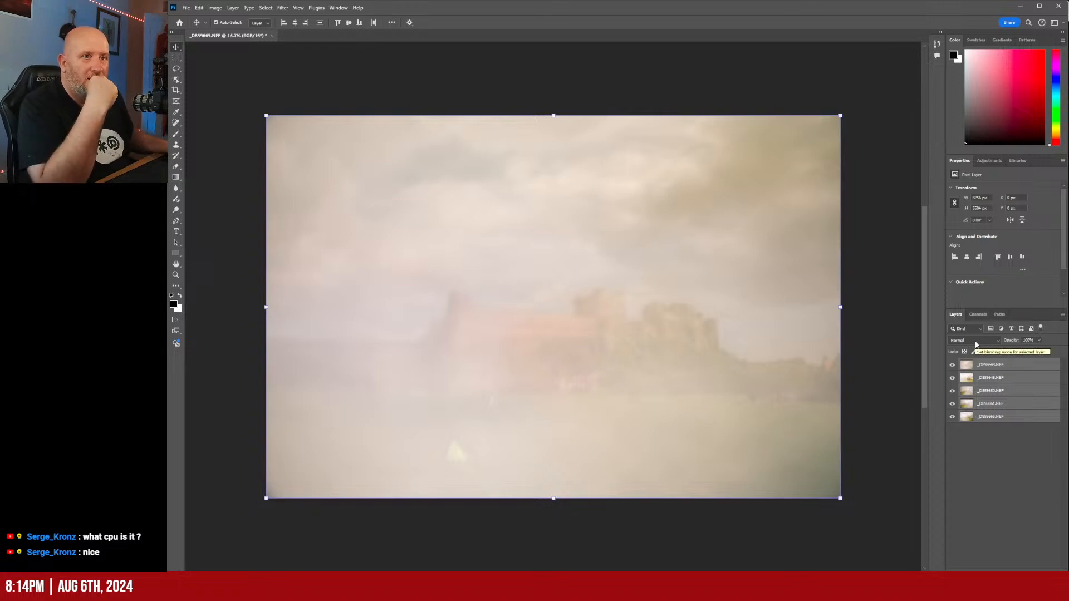
{"action": "left_click", "coordinate": [976, 341]}
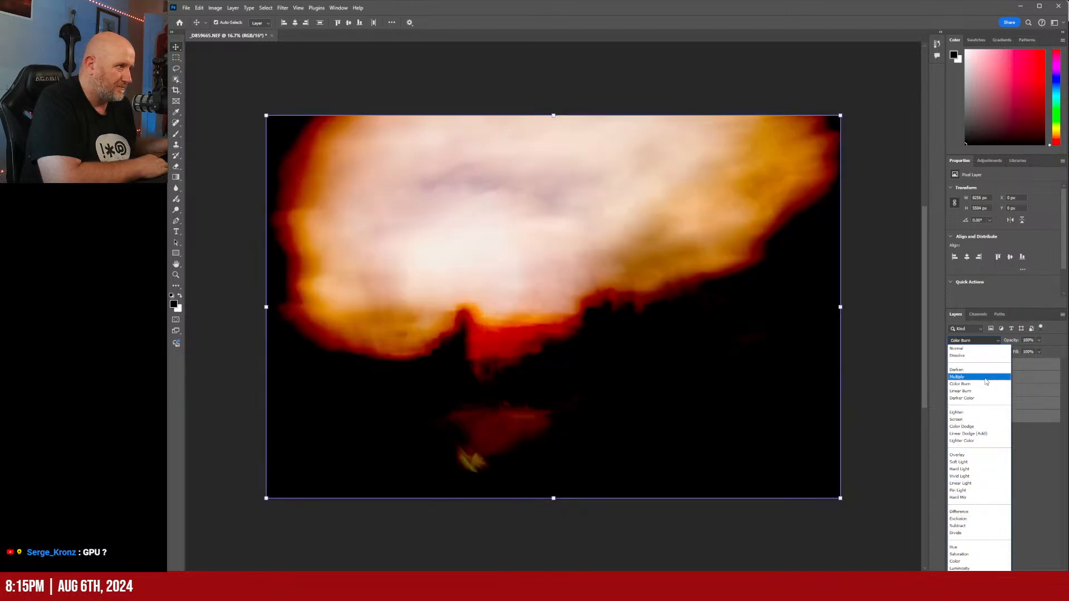
{"action": "left_click", "coordinate": [985, 378]}
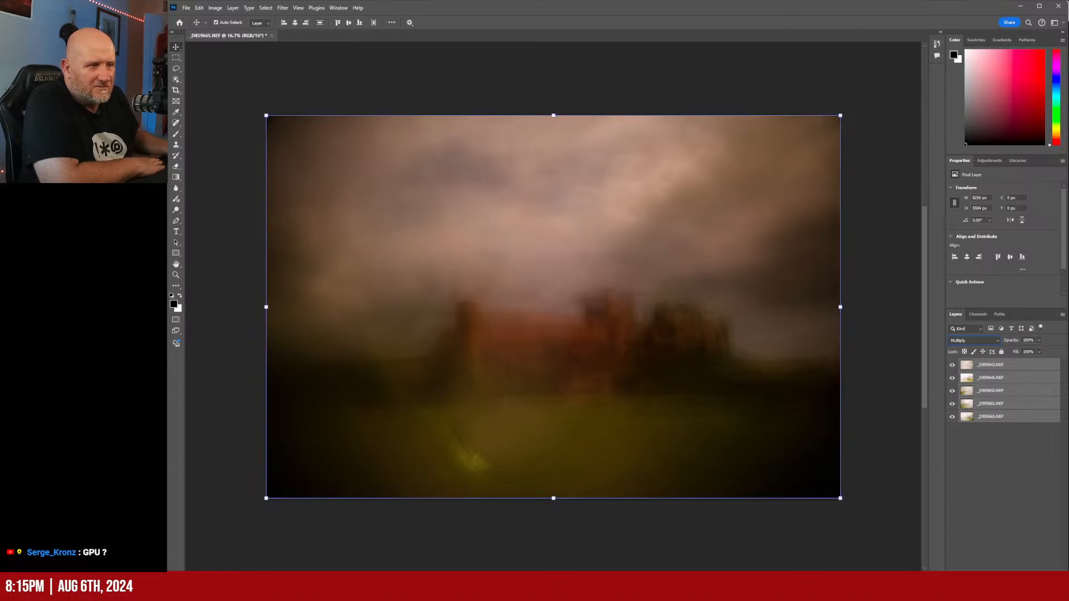
- Review the options included in Lightroom Classic's Synchronize Settings dialog, close it without syncing, and return to Photoshop
{"action": "key", "text": "alt+Tab"}
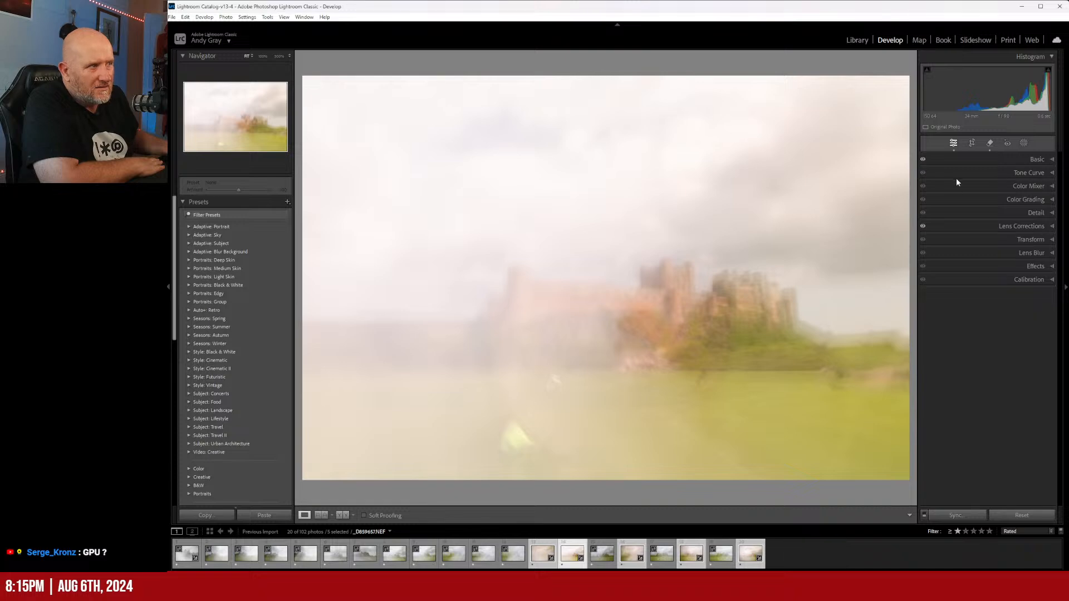
{"action": "left_click", "coordinate": [954, 517]}
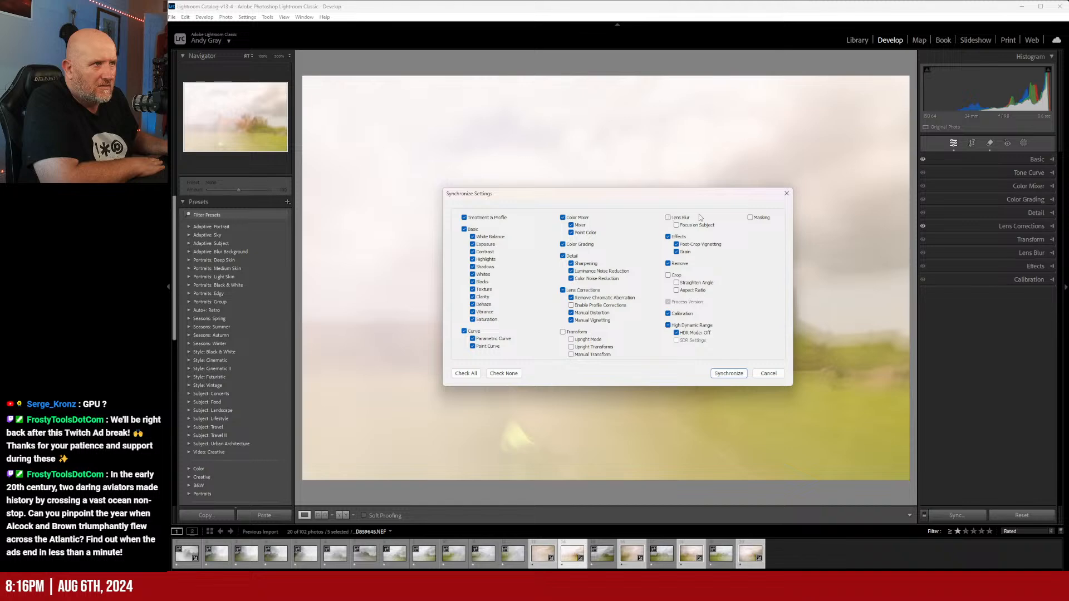
{"action": "left_click", "coordinate": [769, 373]}
{"action": "key", "text": "alt+Tab"}
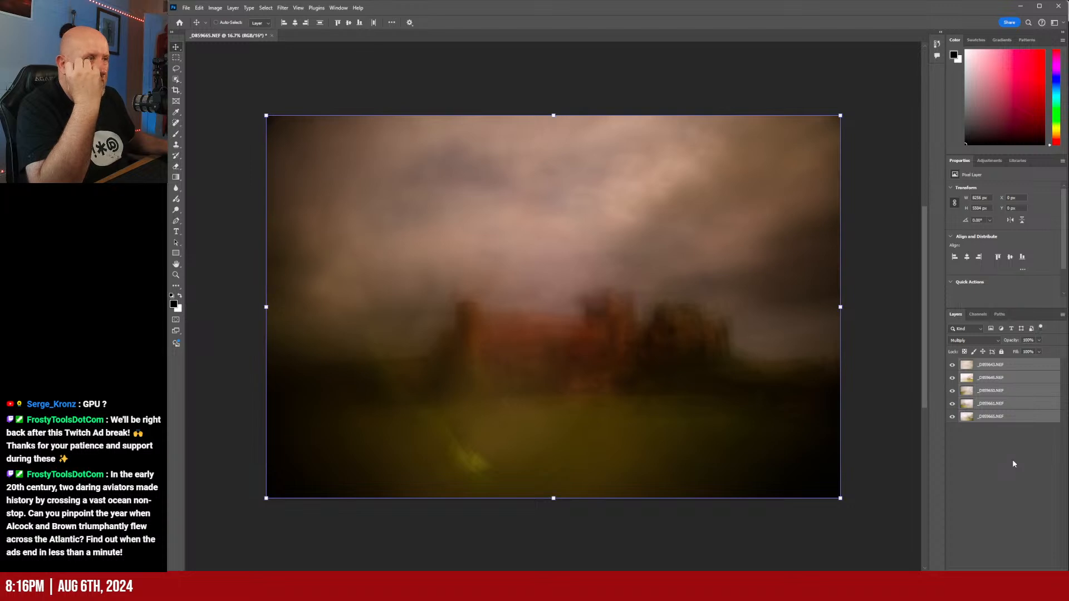
- Hide the upper three castle layers and move the fourth layer about 54 px right and 234 px down
{"action": "left_click_drag", "start_coordinate": [953, 365], "coordinate": [953, 406]}
{"action": "left_click", "coordinate": [953, 407]}
{"action": "left_click", "coordinate": [987, 404]}
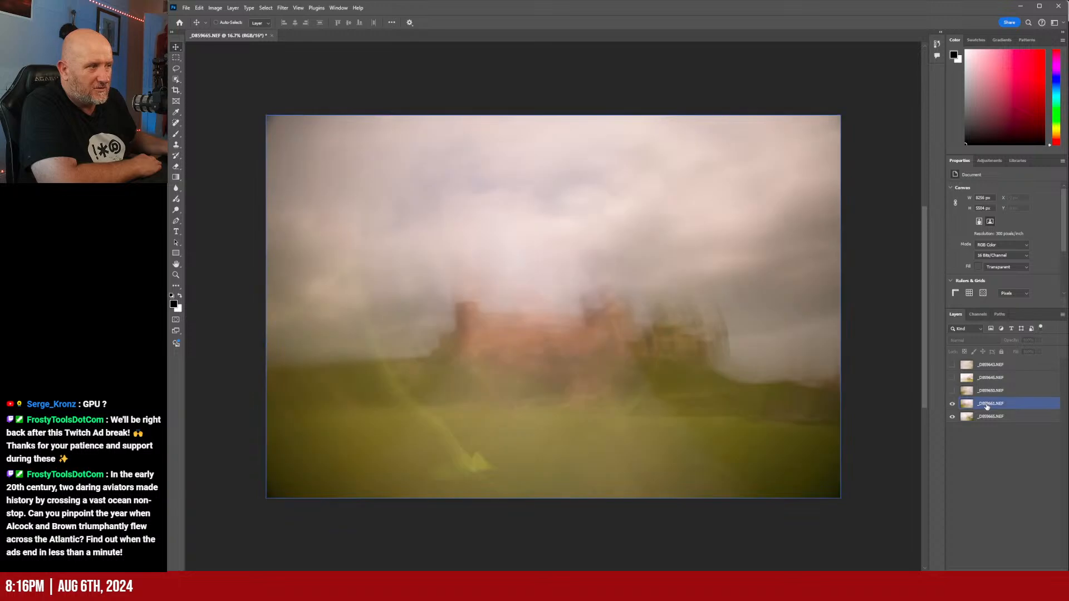
{"action": "mouse_move", "coordinate": [673, 335]}
{"action": "left_mouse_down"}
{"action": "mouse_move", "coordinate": [652, 384]}
{"action": "mouse_move", "coordinate": [680, 366]}
{"action": "mouse_move", "coordinate": [678, 353]}
{"action": "left_mouse_up"}
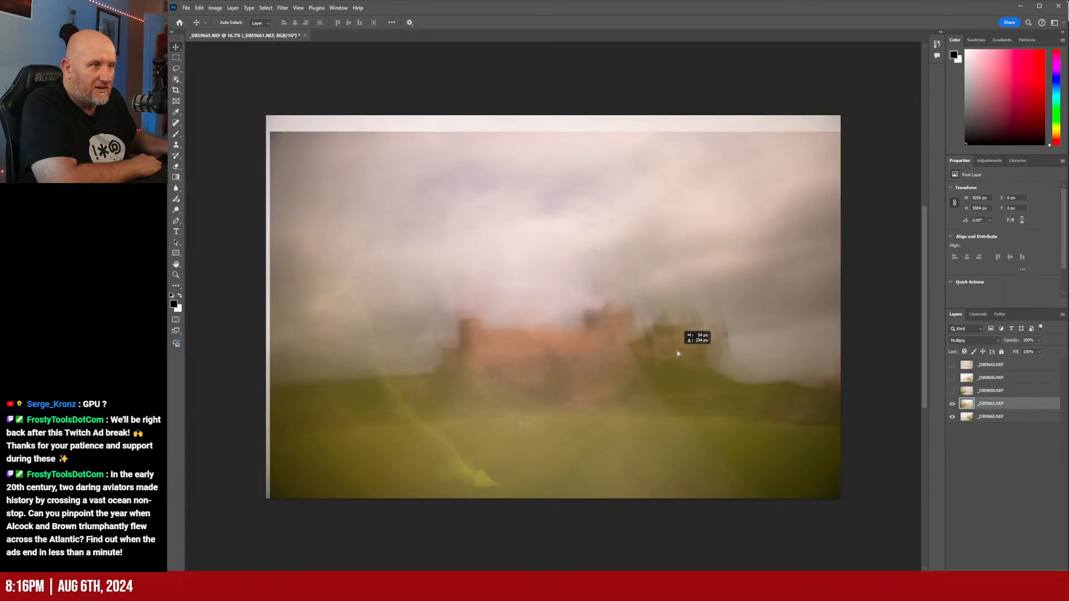
- Show the third castle layer and move it down about 45 px to line up its castle with the layers below
{"action": "left_click", "coordinate": [952, 390]}
{"action": "left_click", "coordinate": [1002, 394]}
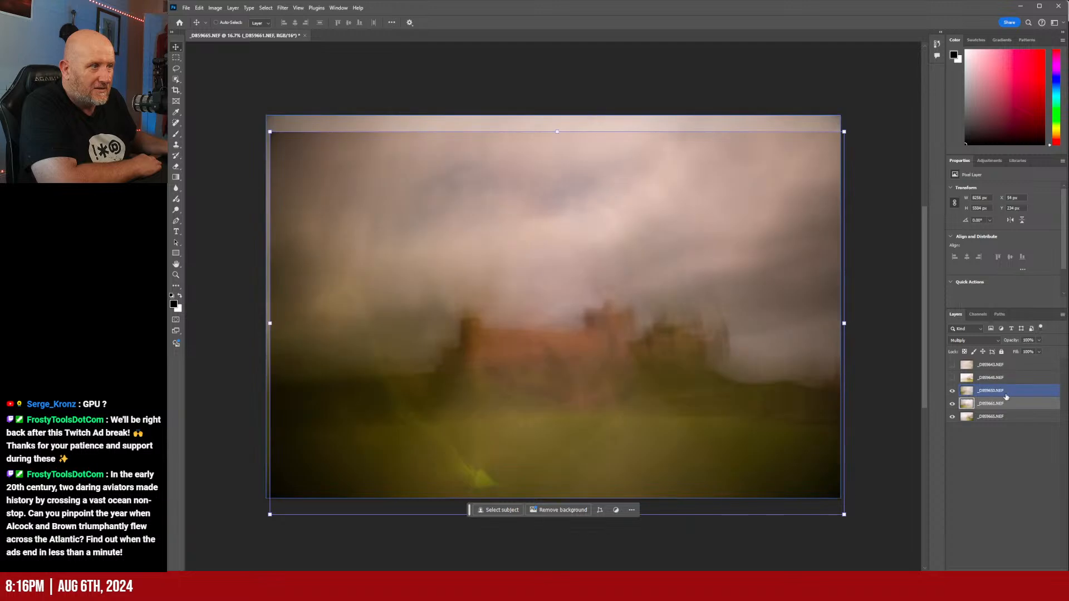
{"action": "left_click_drag", "start_coordinate": [754, 406], "coordinate": [726, 408]}
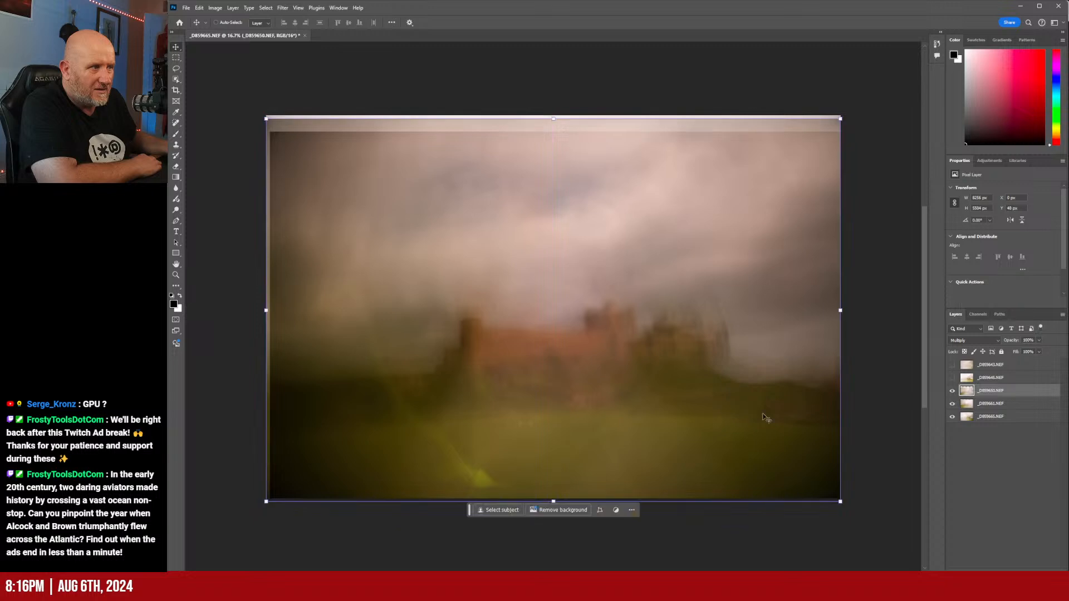
- Hide the two lowest layers, show the second layer and move it down about 270 px to align its castle with the third layer
{"action": "left_click", "coordinate": [952, 404]}
{"action": "left_click", "coordinate": [952, 427]}
{"action": "left_click", "coordinate": [953, 417]}
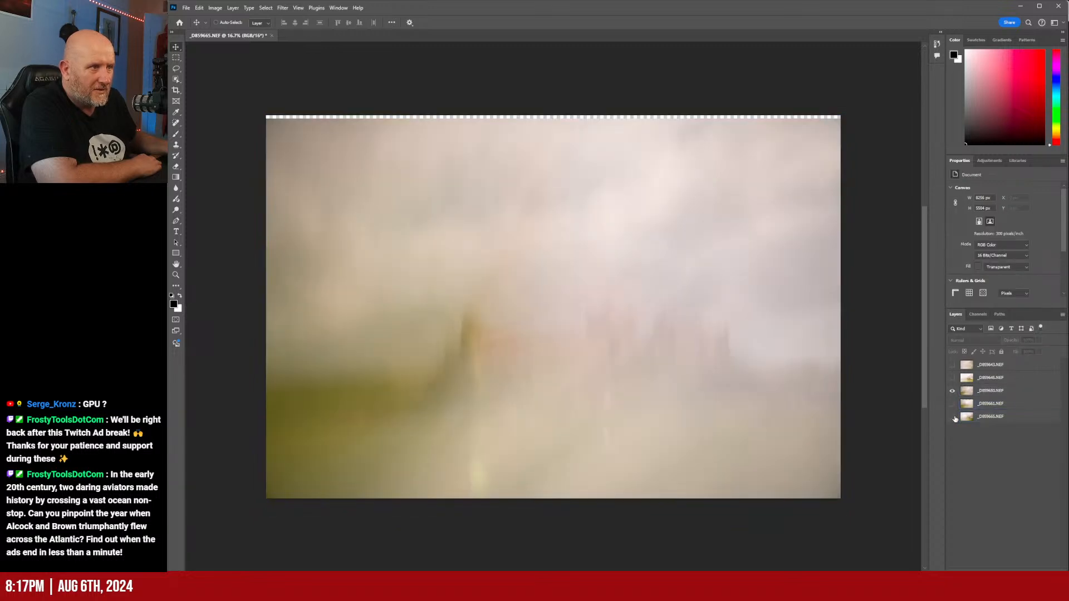
{"action": "left_click", "coordinate": [952, 378]}
{"action": "left_click", "coordinate": [988, 381]}
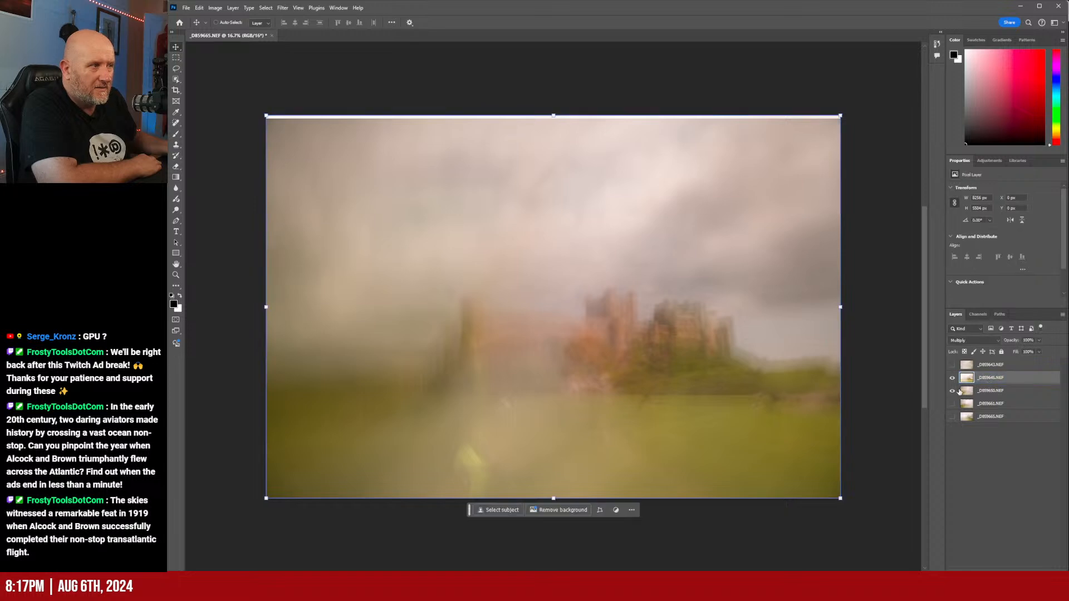
{"action": "mouse_move", "coordinate": [681, 292]}
{"action": "left_mouse_down"}
{"action": "mouse_move", "coordinate": [673, 365]}
{"action": "mouse_move", "coordinate": [685, 313]}
{"action": "left_mouse_up"}
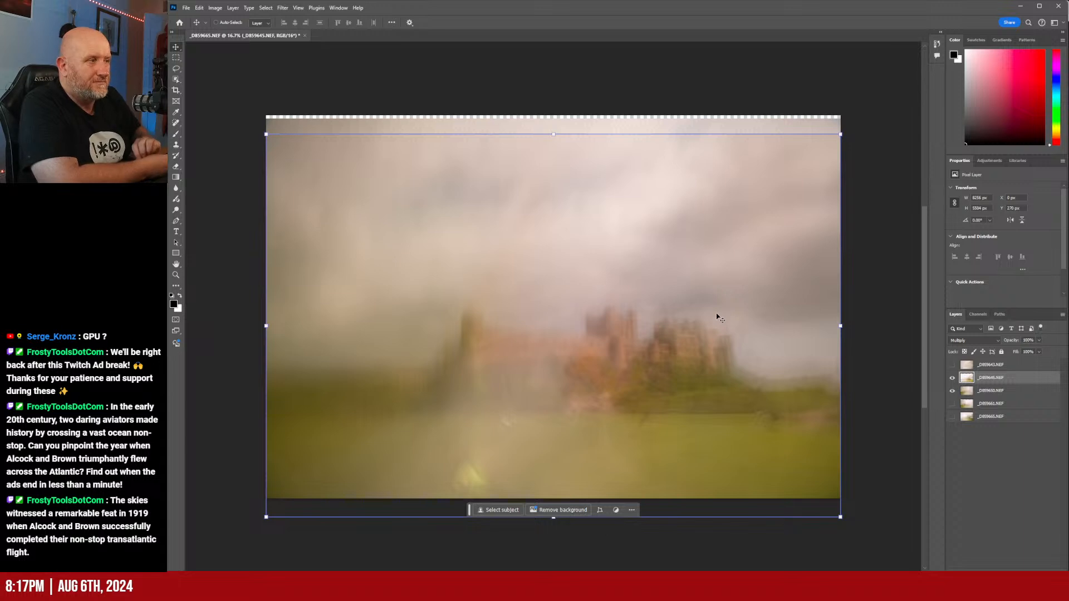
- Show the top layer, move it about 132 px right and 270 px down, and show the two lowest layers again
{"action": "left_click", "coordinate": [952, 365]}
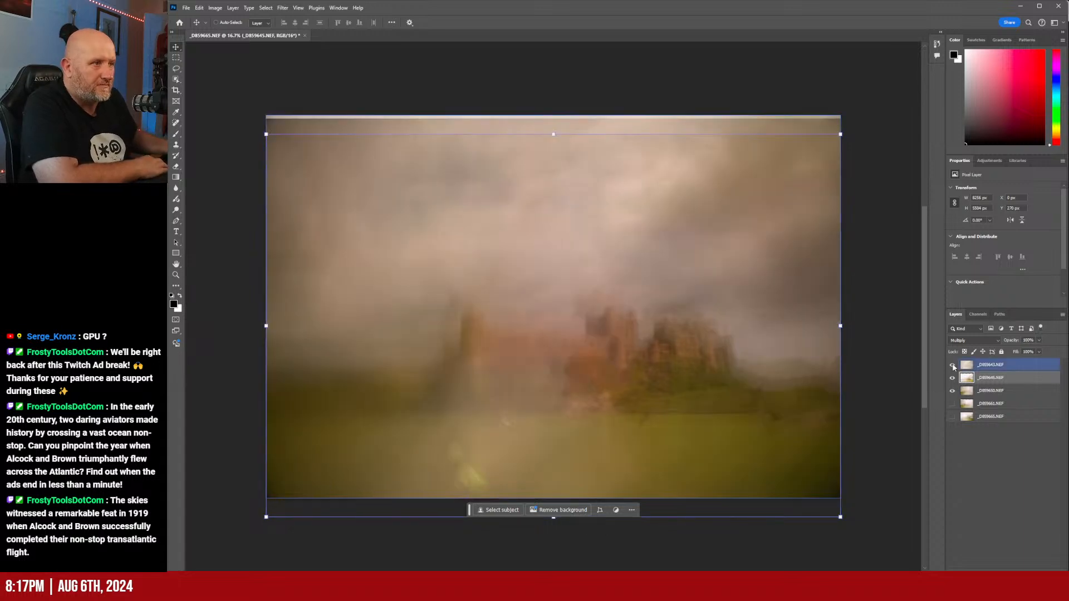
{"action": "left_click_drag", "start_coordinate": [713, 360], "coordinate": [729, 384]}
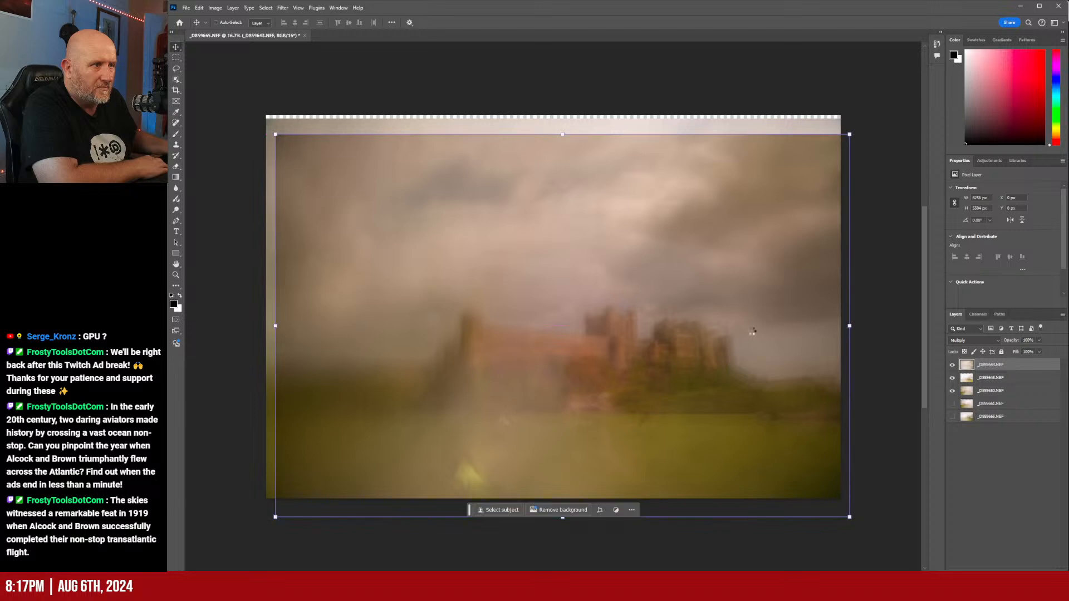
{"action": "left_click", "coordinate": [952, 403]}
{"action": "left_click", "coordinate": [952, 416]}
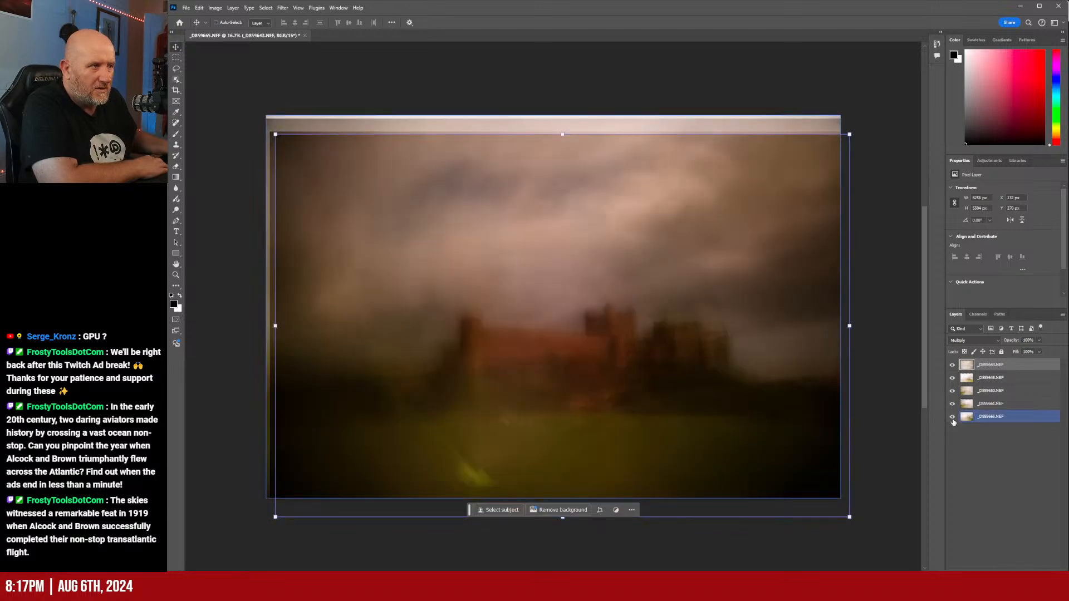
- Compare the blend with the two lowest layers on and off, leaving the fourth layer hidden and the bottom layer visible
{"action": "left_click", "coordinate": [952, 417]}
{"action": "left_click", "coordinate": [956, 407]}
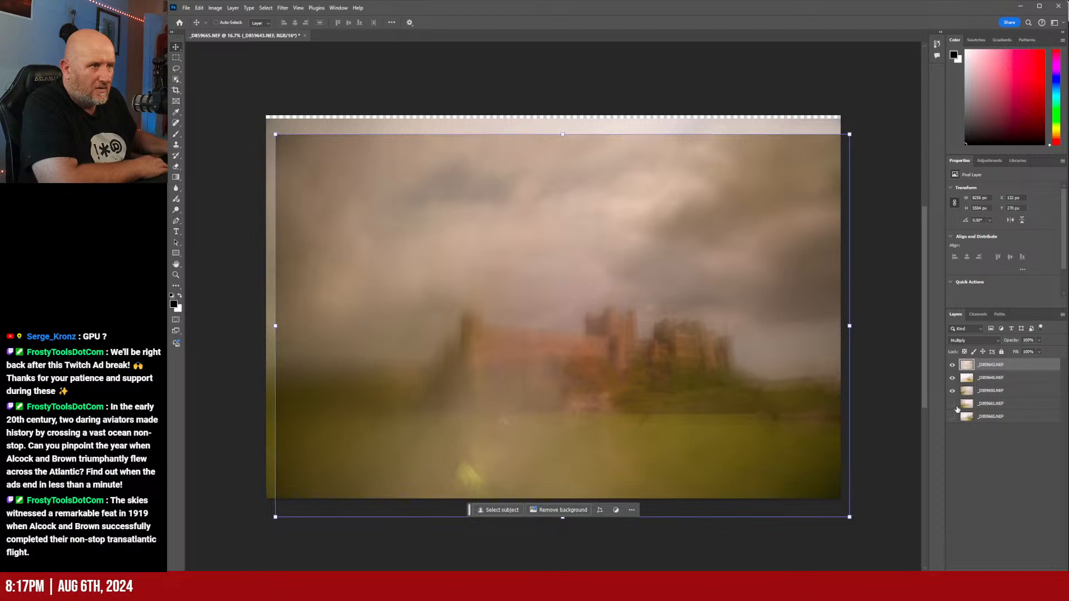
{"action": "left_click", "coordinate": [952, 406]}
{"action": "left_click", "coordinate": [952, 406]}
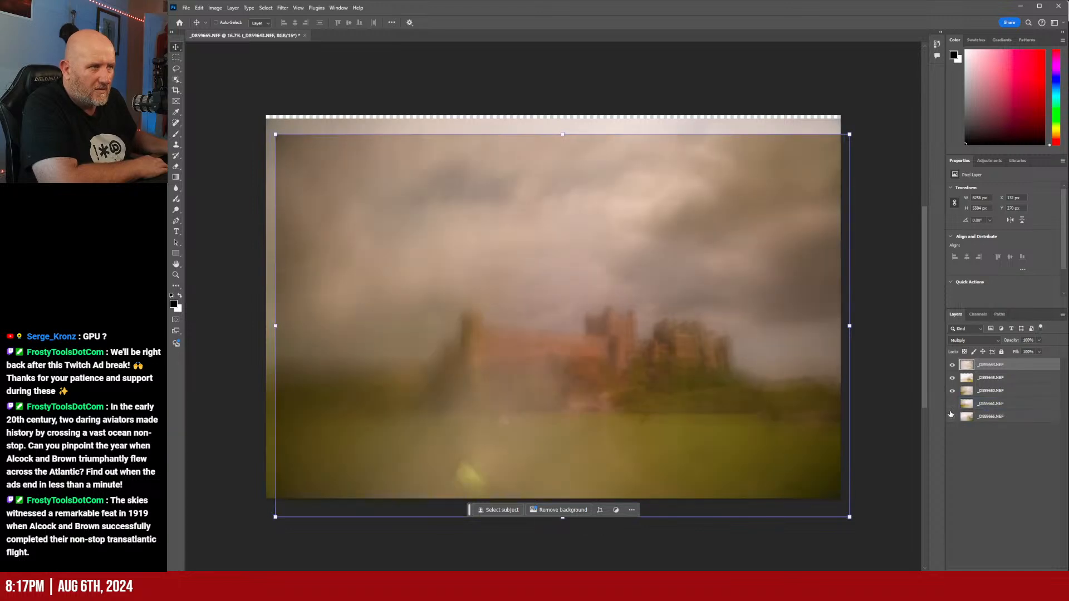
{"action": "left_click", "coordinate": [952, 407]}
{"action": "left_click", "coordinate": [953, 406]}
{"action": "left_click", "coordinate": [952, 417]}
{"action": "left_click", "coordinate": [952, 417]}
{"action": "left_click", "coordinate": [952, 417]}
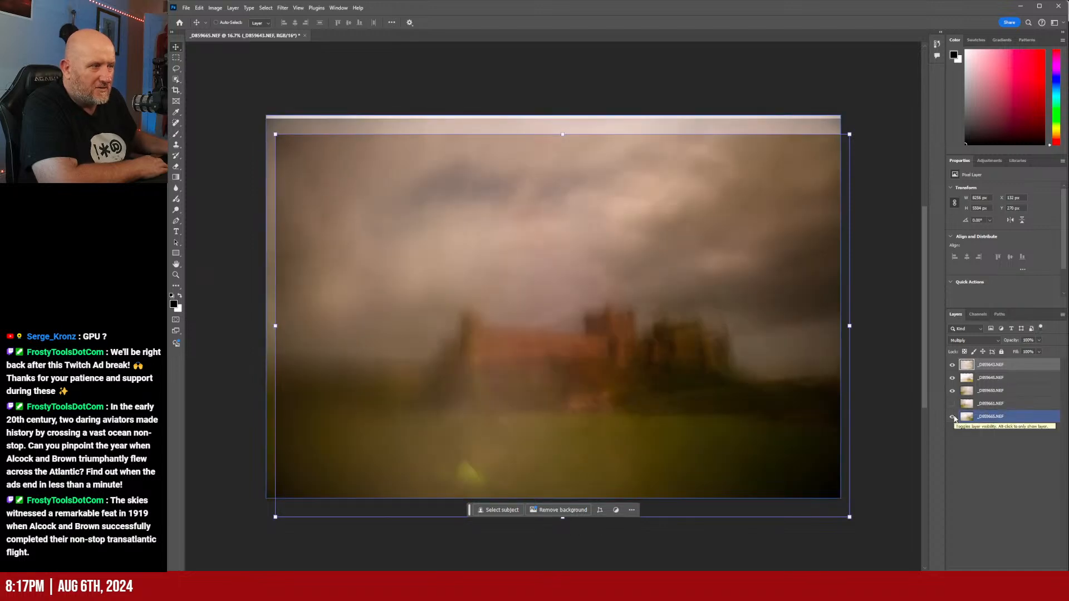
- Compare the blend with the second, third and top castle layers each switched off and on
{"action": "left_click", "coordinate": [954, 378]}
{"action": "left_click", "coordinate": [953, 378]}
{"action": "left_click", "coordinate": [953, 379]}
{"action": "left_click", "coordinate": [953, 391]}
{"action": "left_click", "coordinate": [953, 391]}
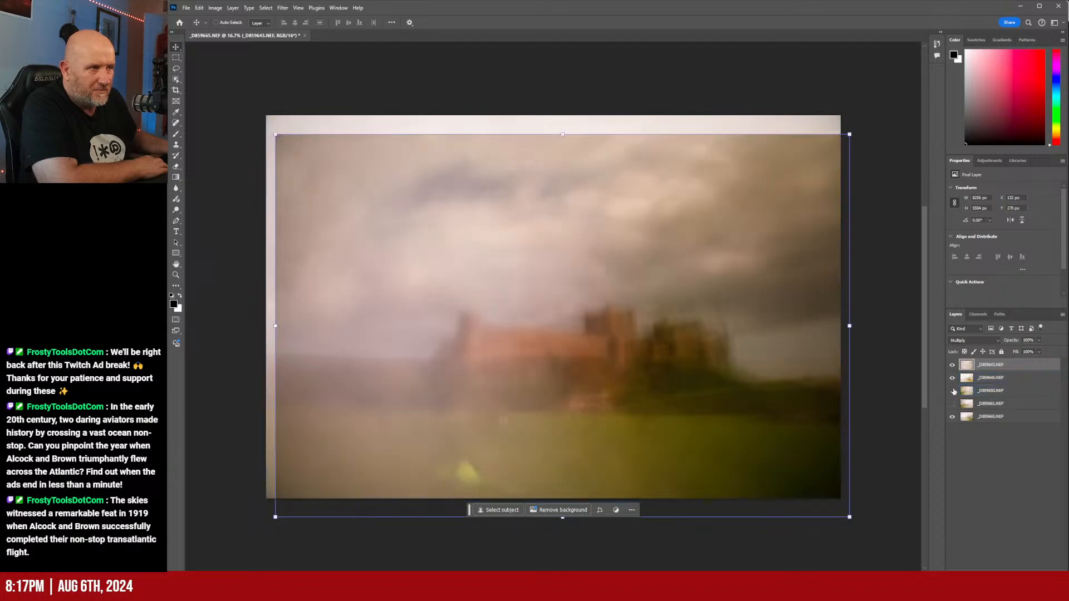
{"action": "left_click", "coordinate": [953, 392]}
{"action": "left_click", "coordinate": [953, 391]}
{"action": "left_click", "coordinate": [953, 392]}
{"action": "left_click", "coordinate": [953, 377]}
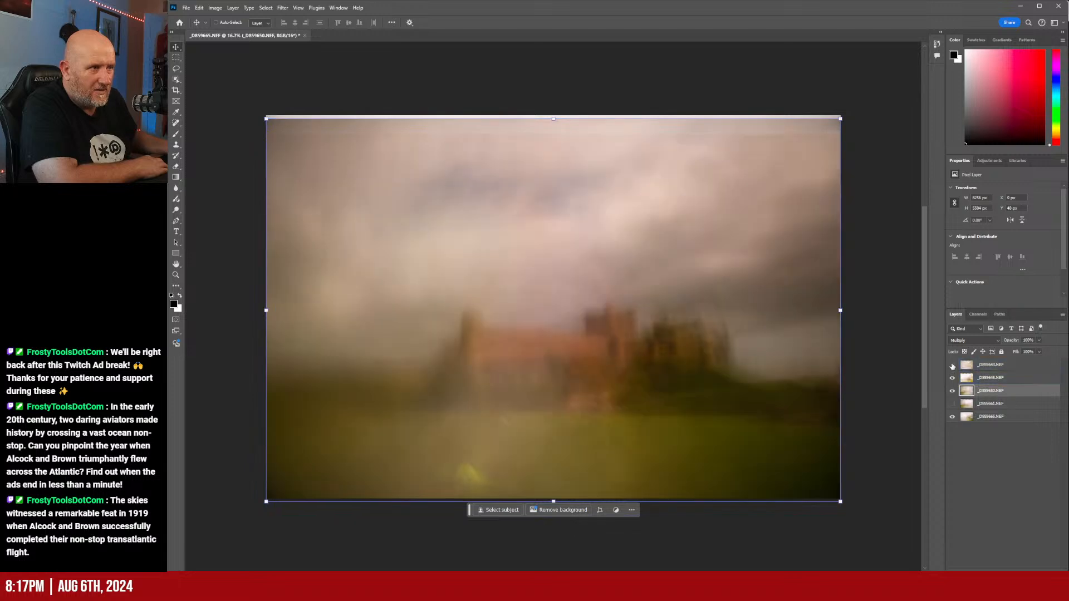
{"action": "left_click", "coordinate": [952, 365]}
{"action": "left_click", "coordinate": [952, 365]}
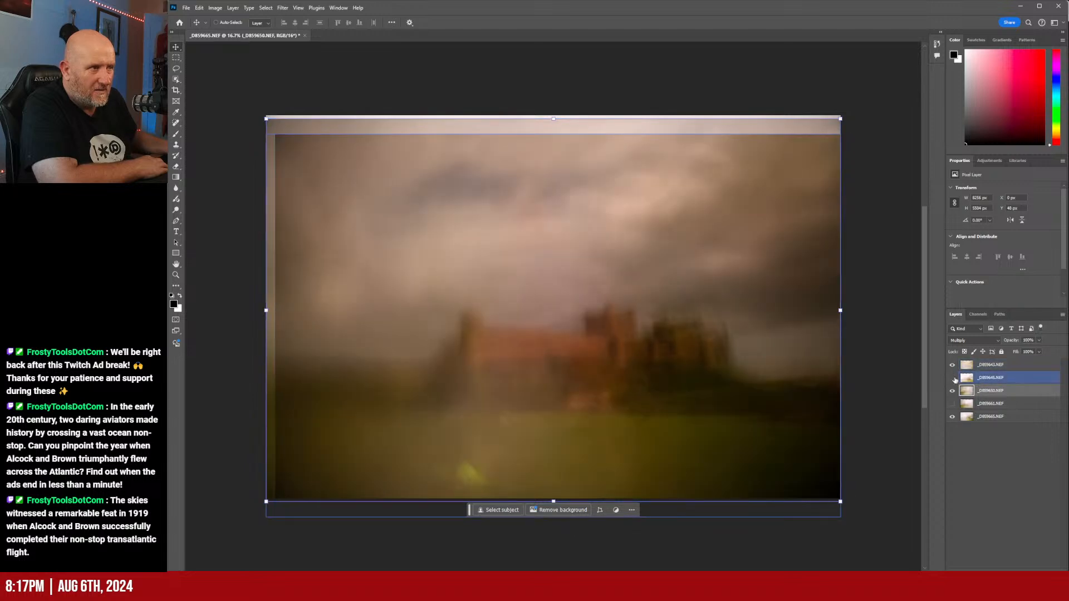
- With the second layer hidden, compare the blend with the top, fourth and bottom layers toggled, and show the second layer again
{"action": "left_click", "coordinate": [954, 378]}
{"action": "left_click", "coordinate": [954, 366]}
{"action": "left_click", "coordinate": [953, 366]}
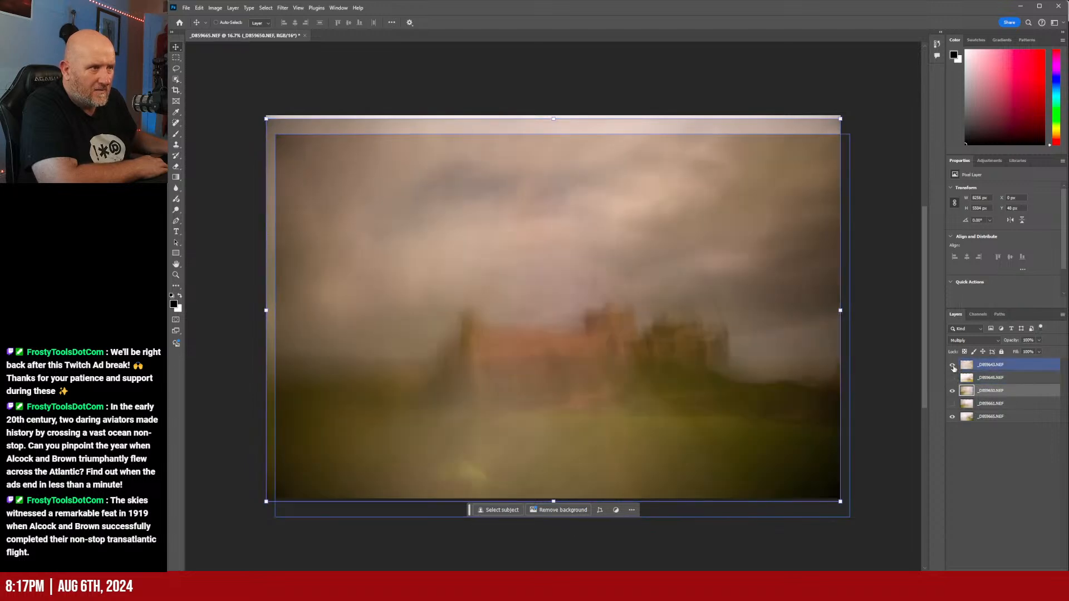
{"action": "left_click", "coordinate": [952, 404]}
{"action": "left_click", "coordinate": [953, 404]}
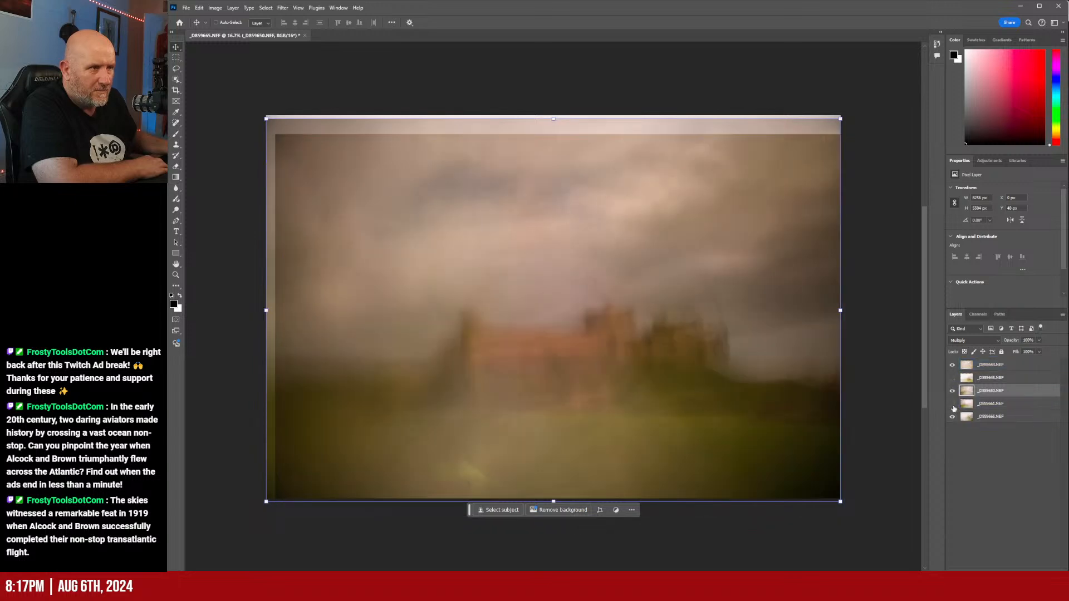
{"action": "left_click", "coordinate": [953, 404]}
{"action": "left_click", "coordinate": [953, 404]}
{"action": "left_click", "coordinate": [952, 418]}
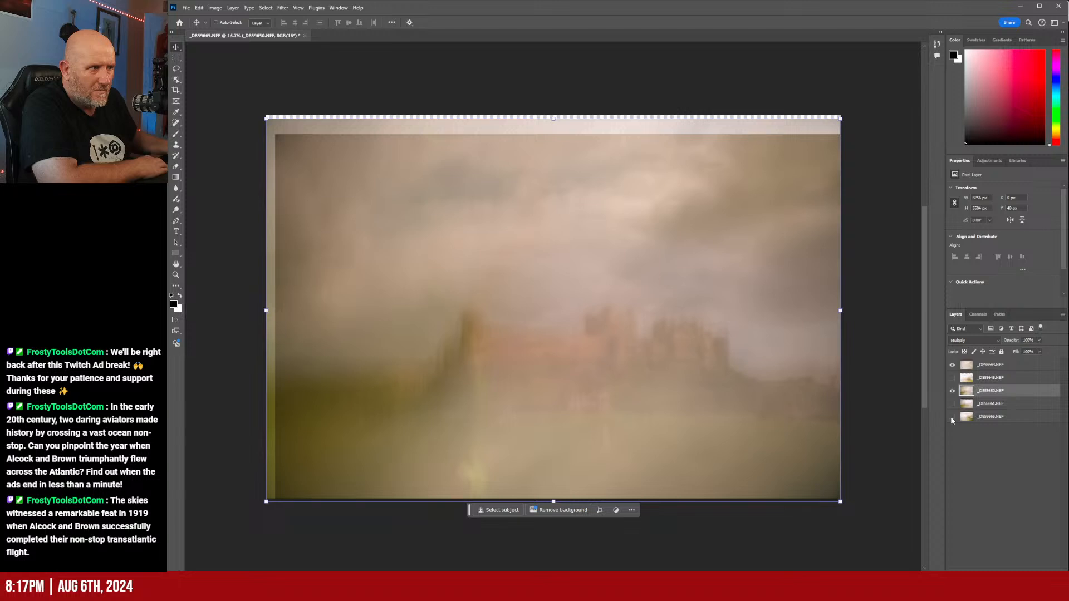
{"action": "left_click", "coordinate": [952, 417]}
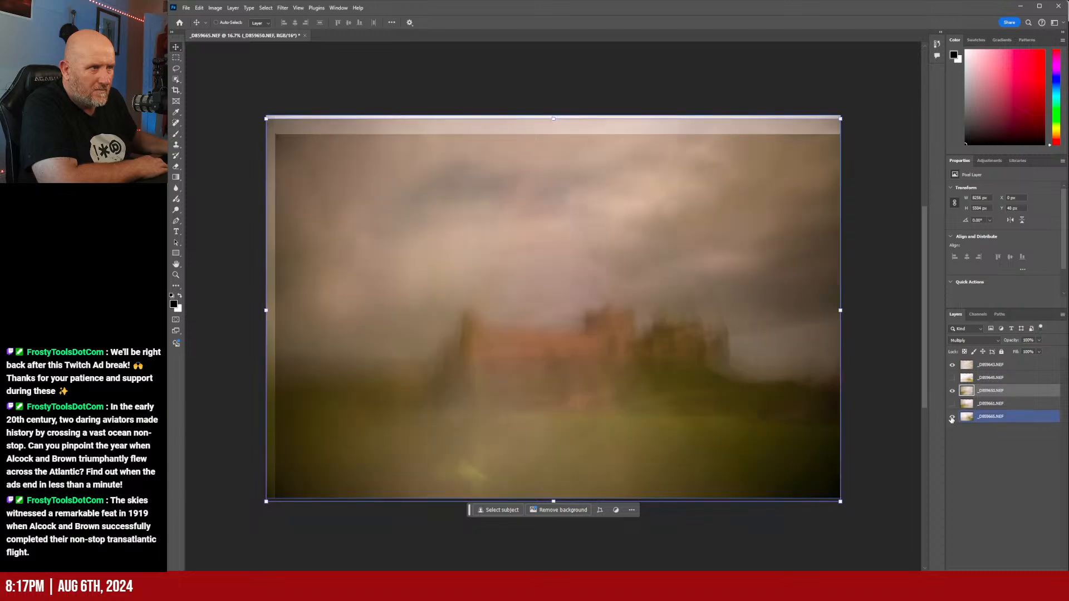
{"action": "left_click", "coordinate": [951, 378]}
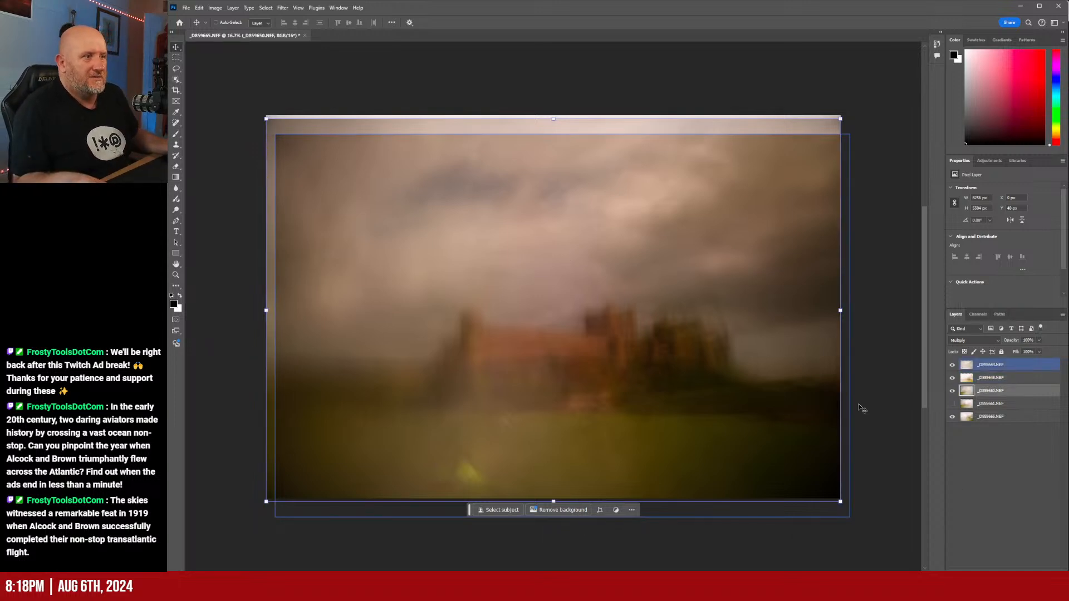
{"action": "left_click", "coordinate": [966, 417]}
{"action": "left_click", "coordinate": [991, 365]}
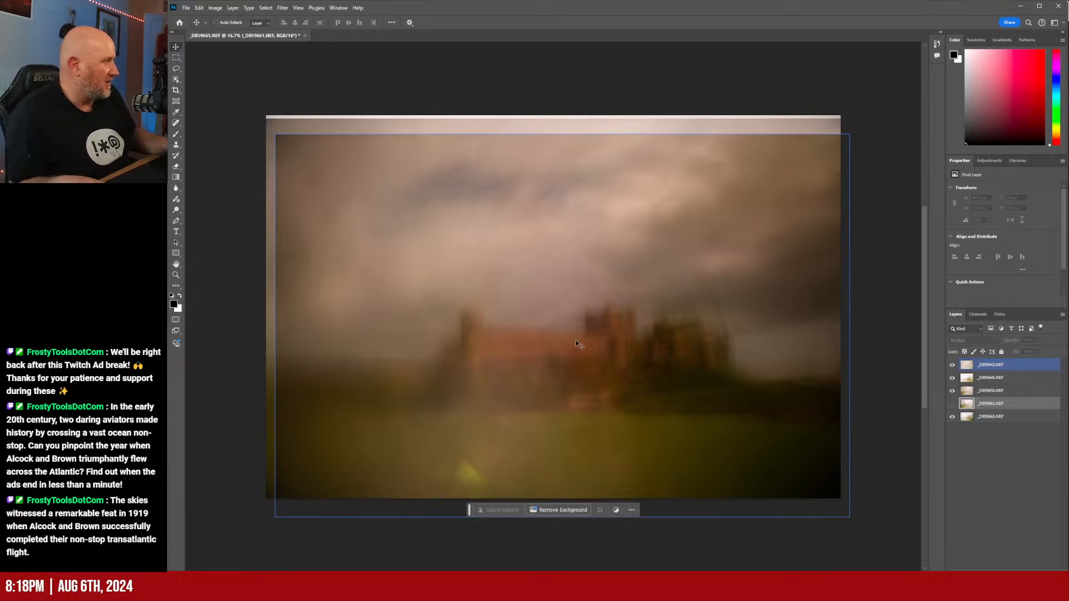
{"action": "left_click", "coordinate": [903, 362]}
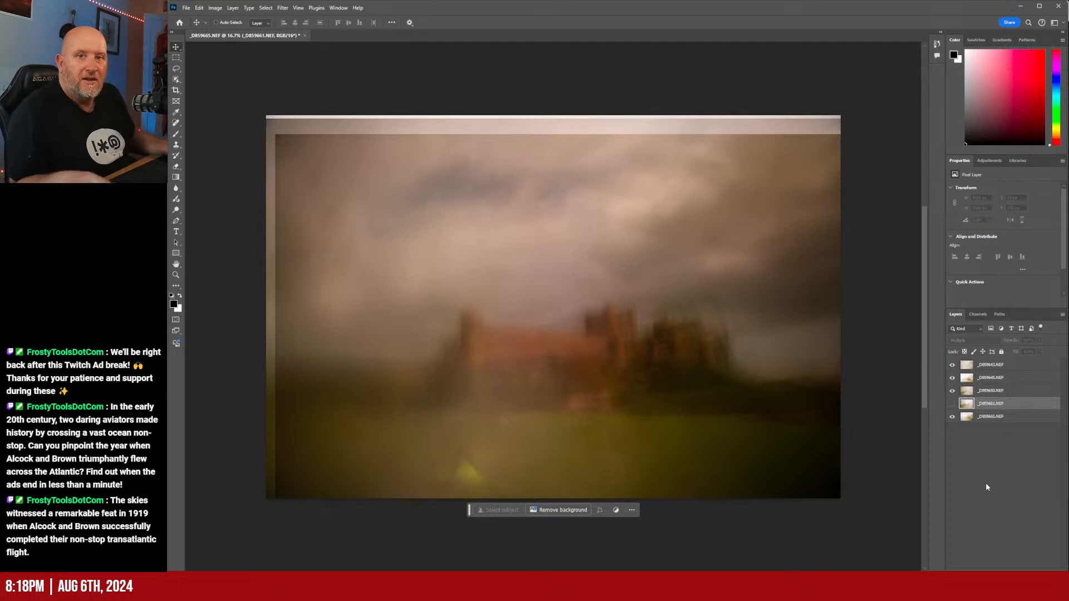
{"action": "left_click", "coordinate": [986, 379]}
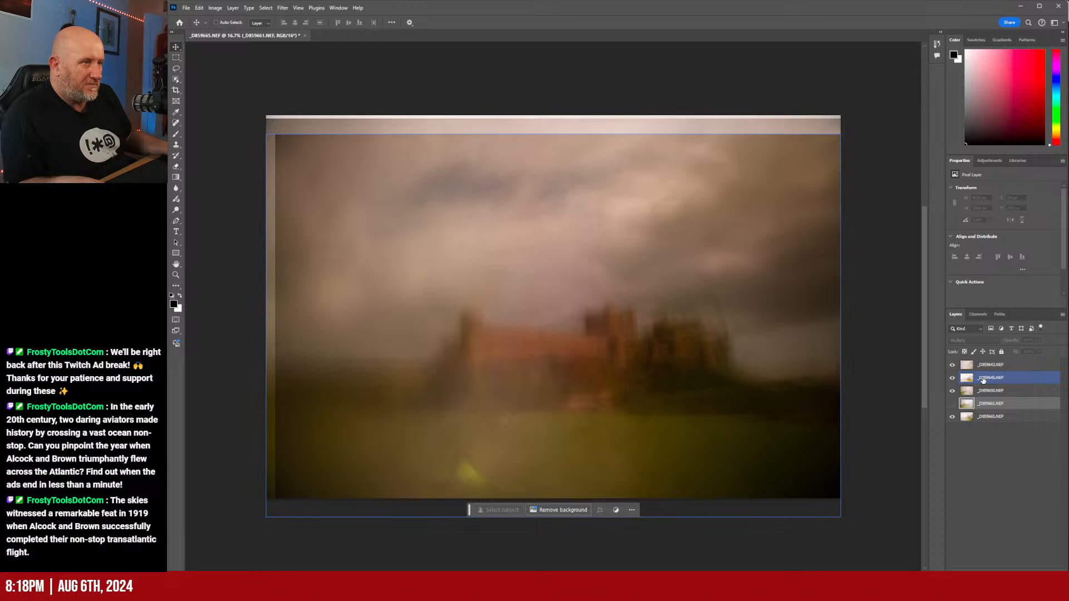
{"action": "left_click", "coordinate": [983, 380], "text": "ctrl"}
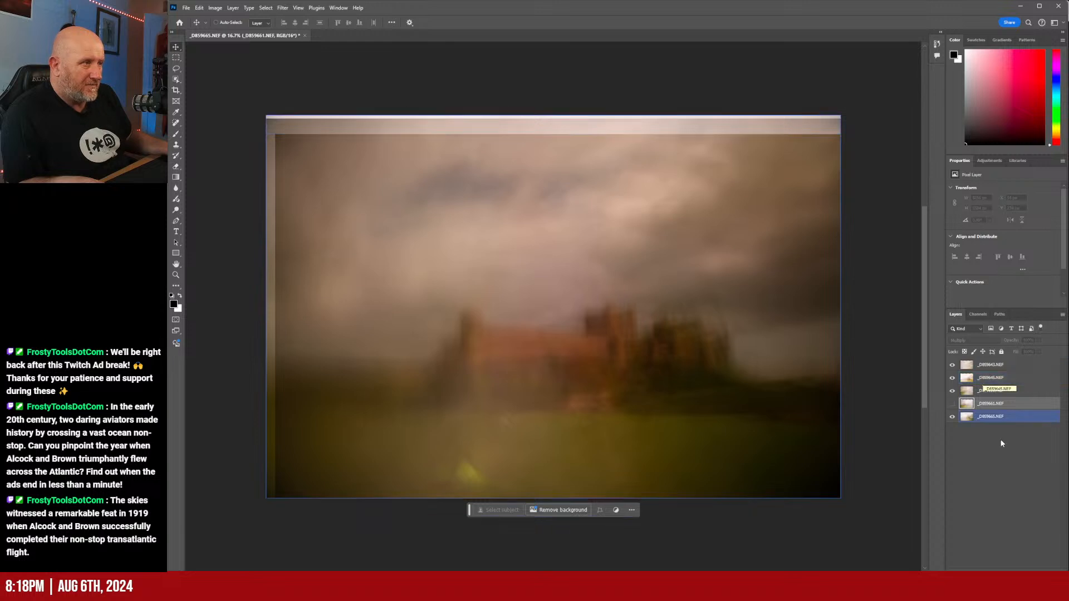
- Examine what the third, second, bottom and top layers each add to the blend by hiding and showing them in turn
{"action": "left_click", "coordinate": [953, 392]}
{"action": "left_click", "coordinate": [953, 392]}
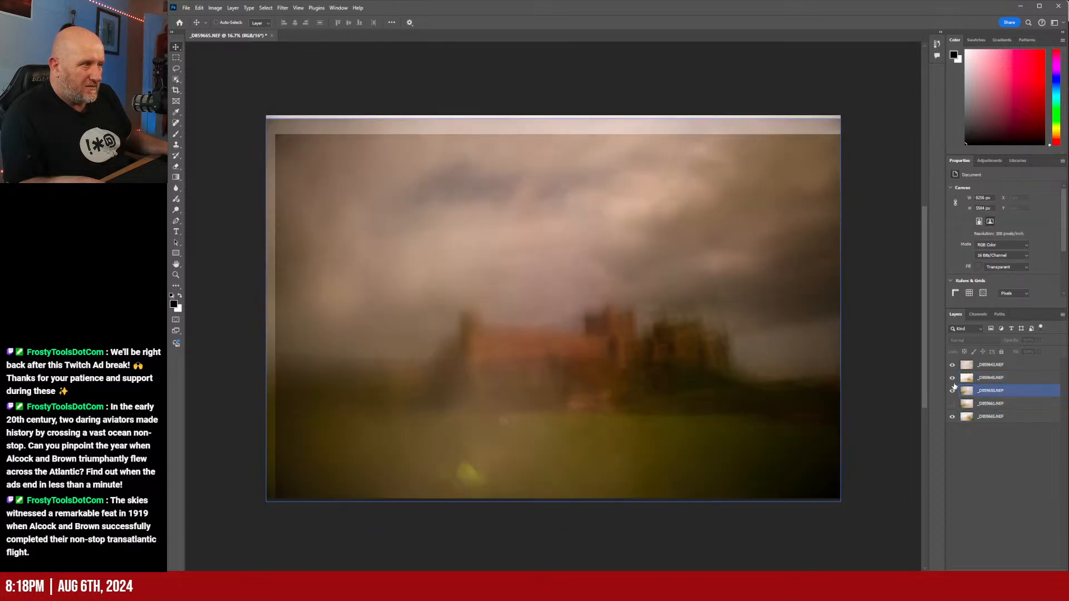
{"action": "left_click", "coordinate": [952, 379]}
{"action": "left_click", "coordinate": [953, 381]}
{"action": "left_click", "coordinate": [953, 381]}
{"action": "left_click", "coordinate": [953, 381]}
{"action": "left_click", "coordinate": [953, 417]}
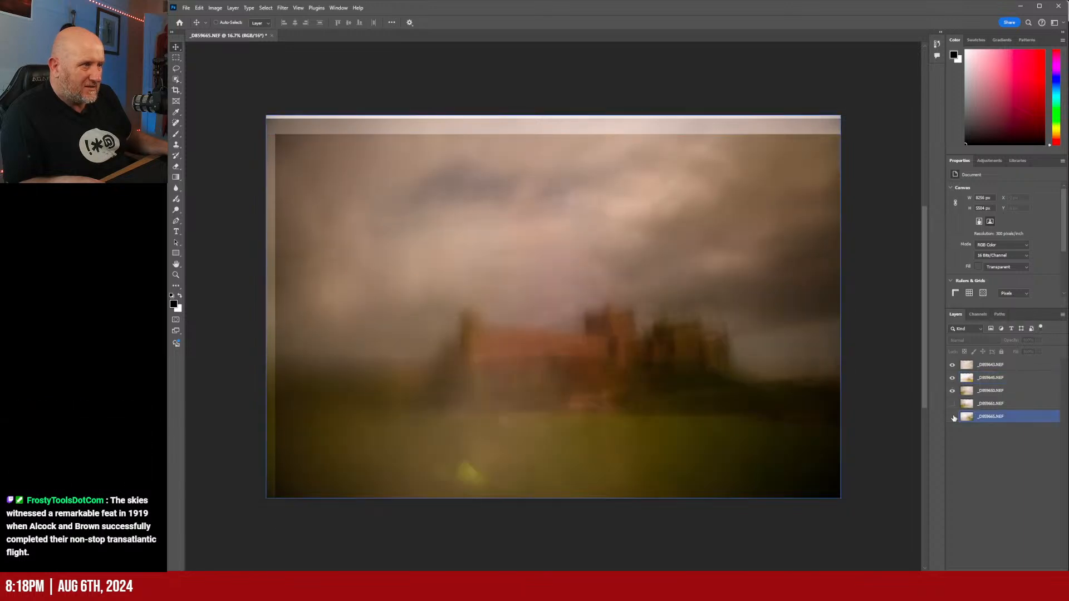
{"action": "left_click", "coordinate": [953, 417]}
{"action": "left_click", "coordinate": [954, 416]}
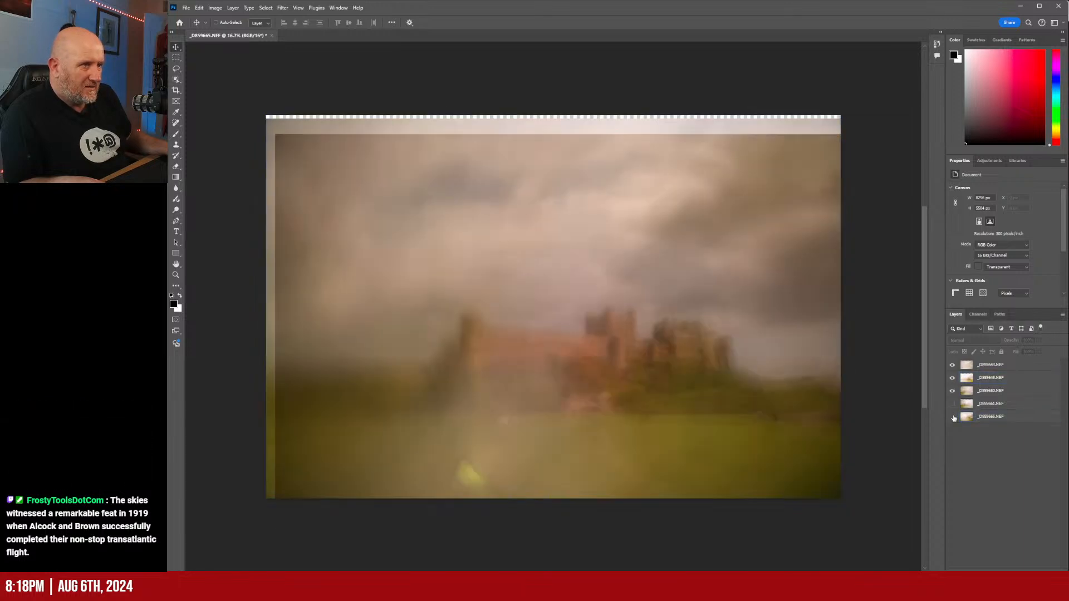
{"action": "left_click", "coordinate": [953, 417]}
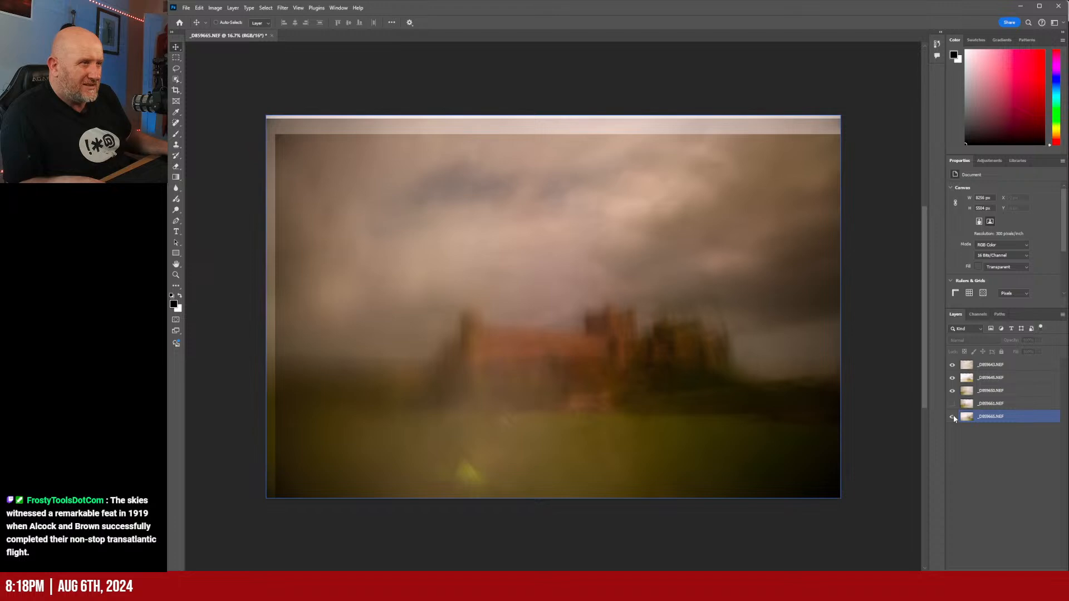
{"action": "left_click", "coordinate": [953, 417]}
{"action": "left_click", "coordinate": [953, 416]}
{"action": "left_click", "coordinate": [953, 365]}
{"action": "left_click", "coordinate": [953, 364]}
{"action": "left_click", "coordinate": [953, 365]}
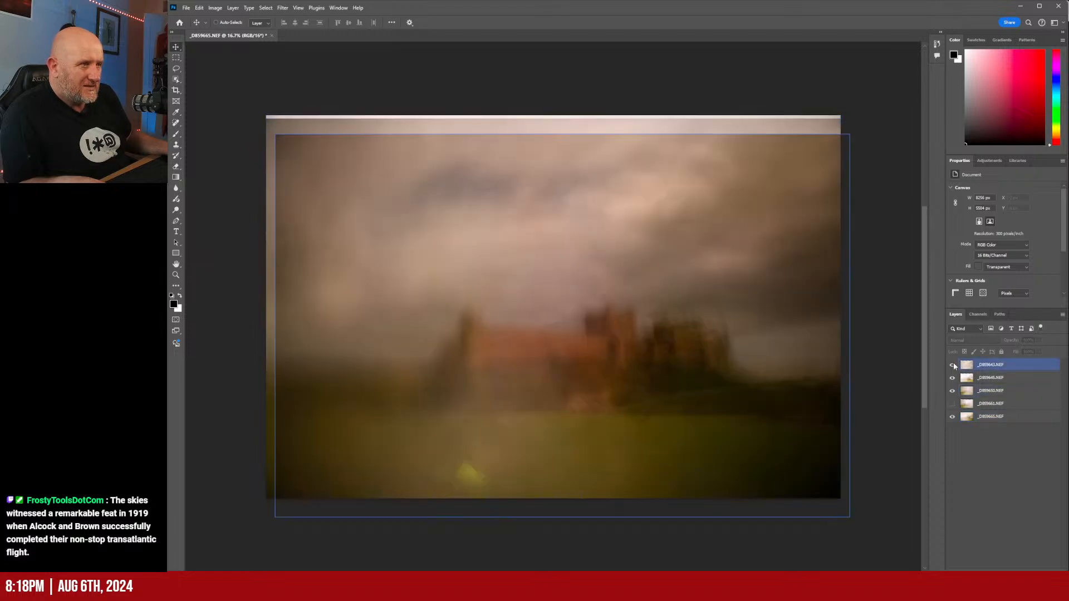
{"action": "left_click", "coordinate": [953, 364]}
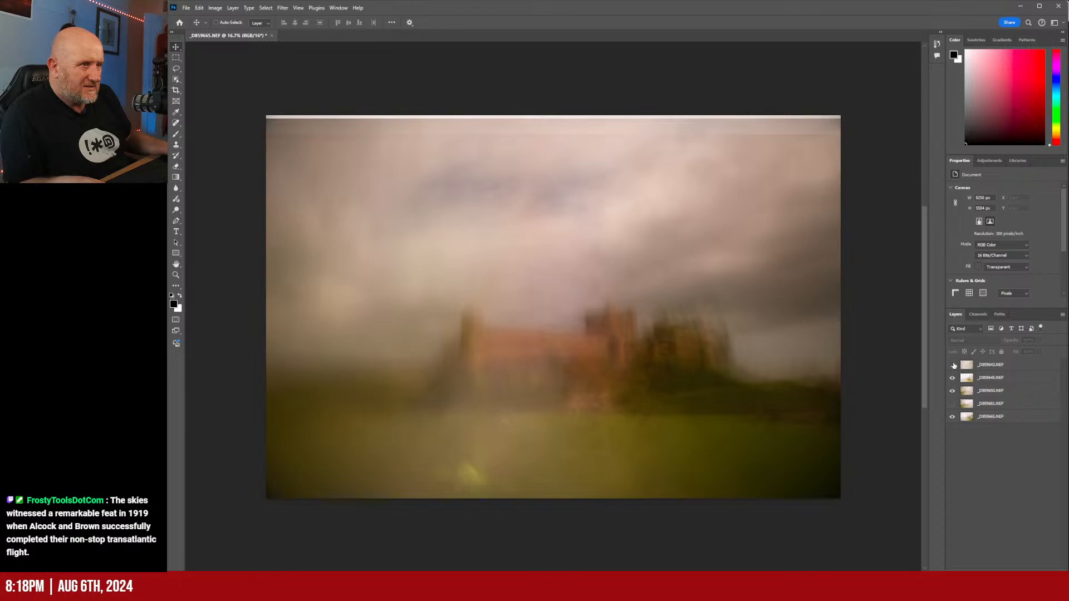
{"action": "left_click", "coordinate": [953, 365]}
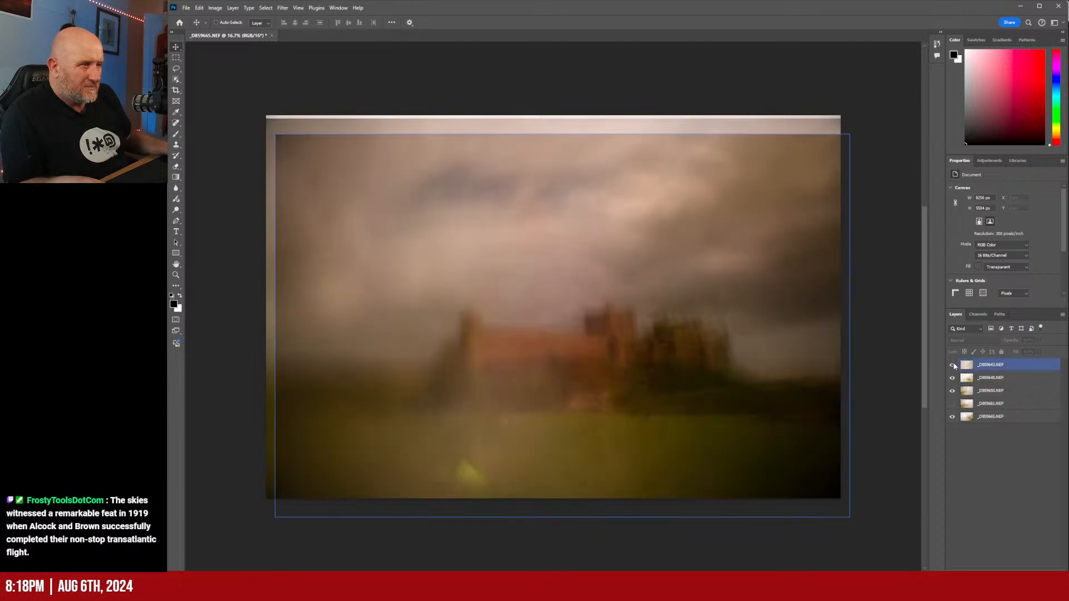
- Hide the top castle layer and compare the blend with the bottom layer switched off and on
{"action": "left_click", "coordinate": [953, 364]}
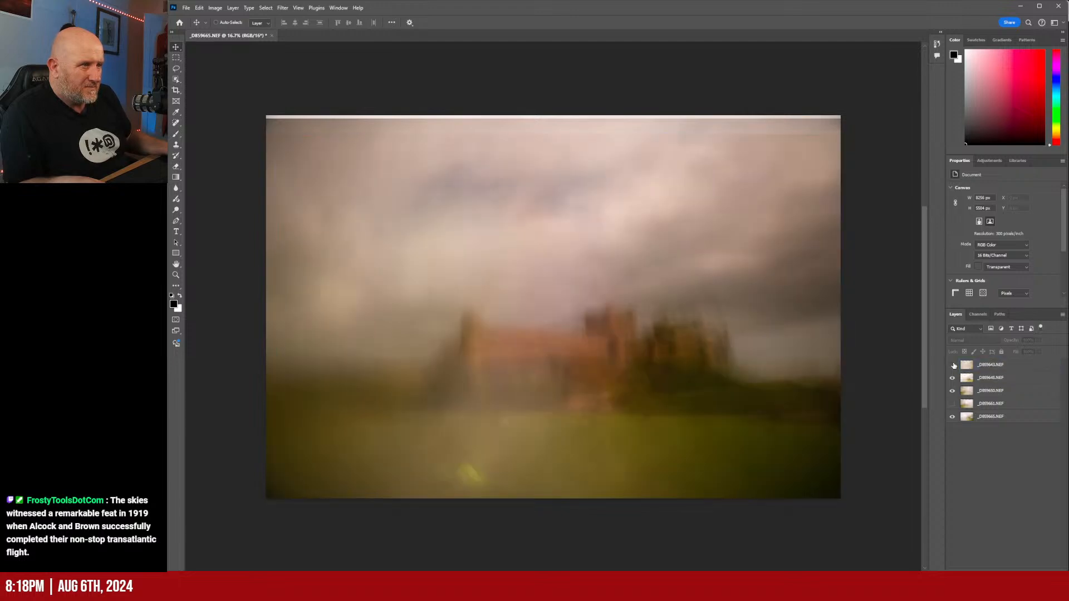
{"action": "left_click", "coordinate": [952, 417]}
{"action": "left_click", "coordinate": [953, 418]}
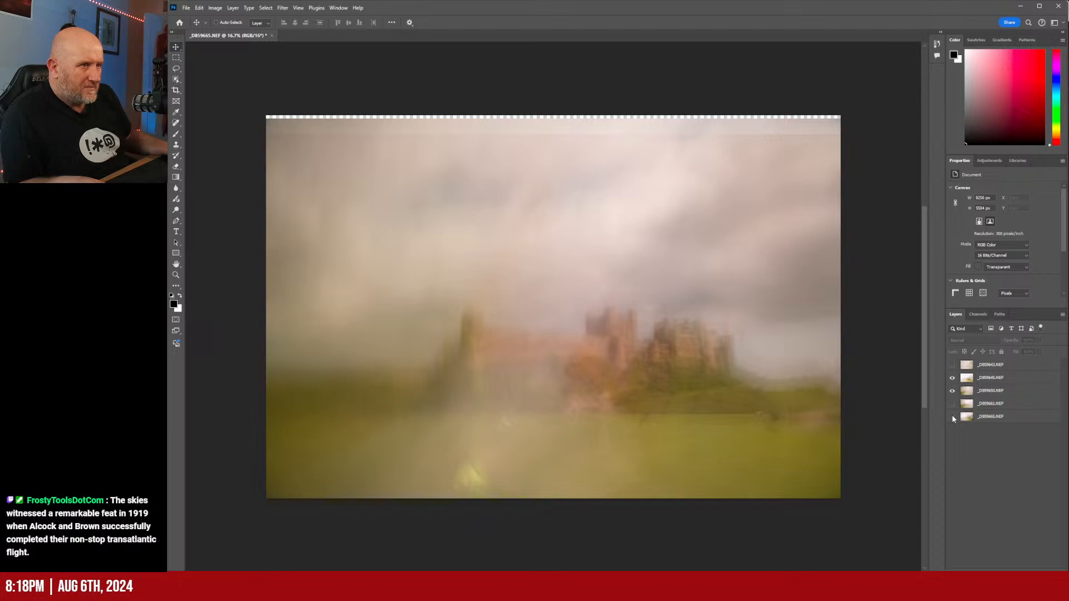
{"action": "left_click", "coordinate": [952, 417]}
- Compare the blend with the second castle layer off and on, with the top layer visible again
{"action": "left_click", "coordinate": [953, 378]}
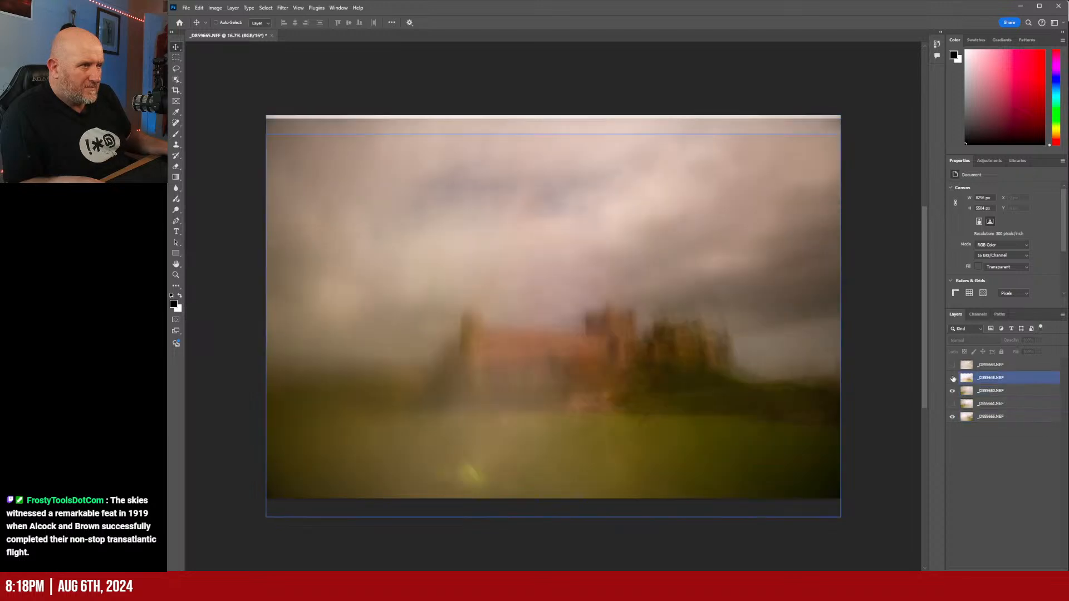
{"action": "left_click", "coordinate": [952, 378]}
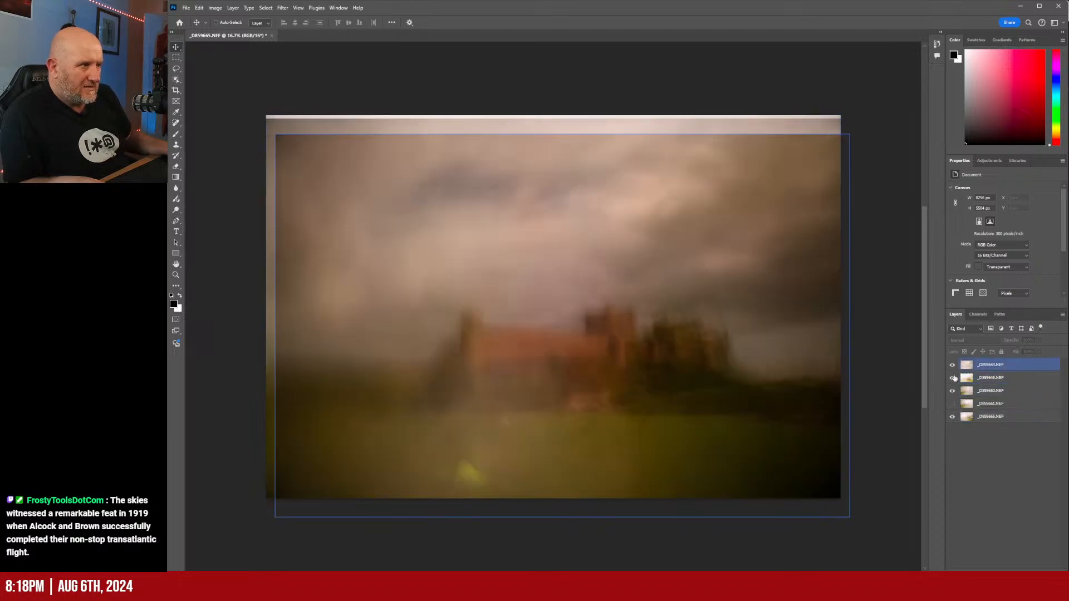
{"action": "left_click", "coordinate": [952, 378]}
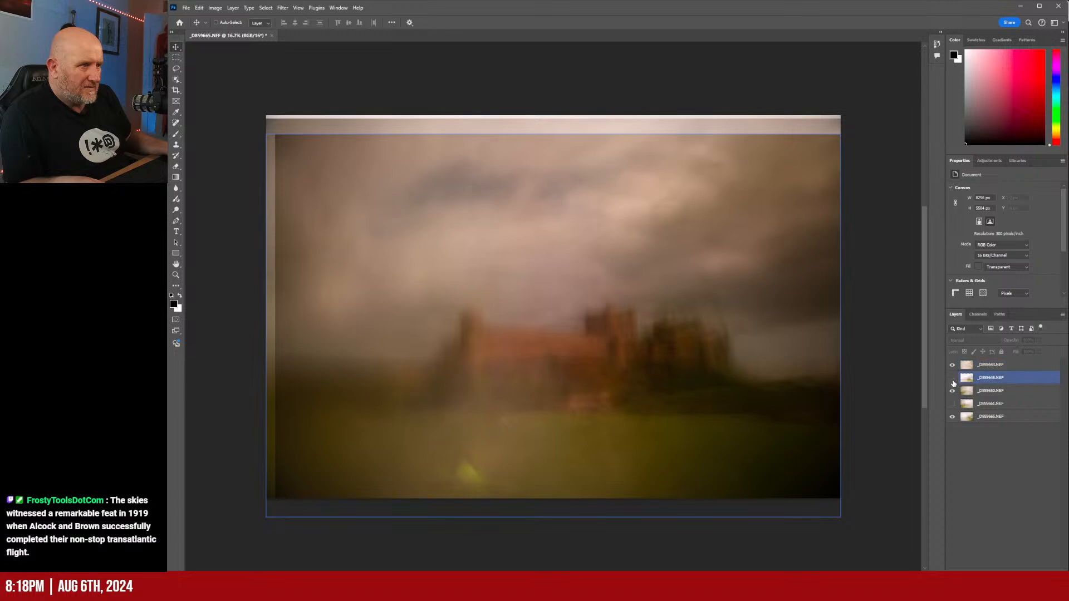
{"action": "left_click", "coordinate": [953, 378]}
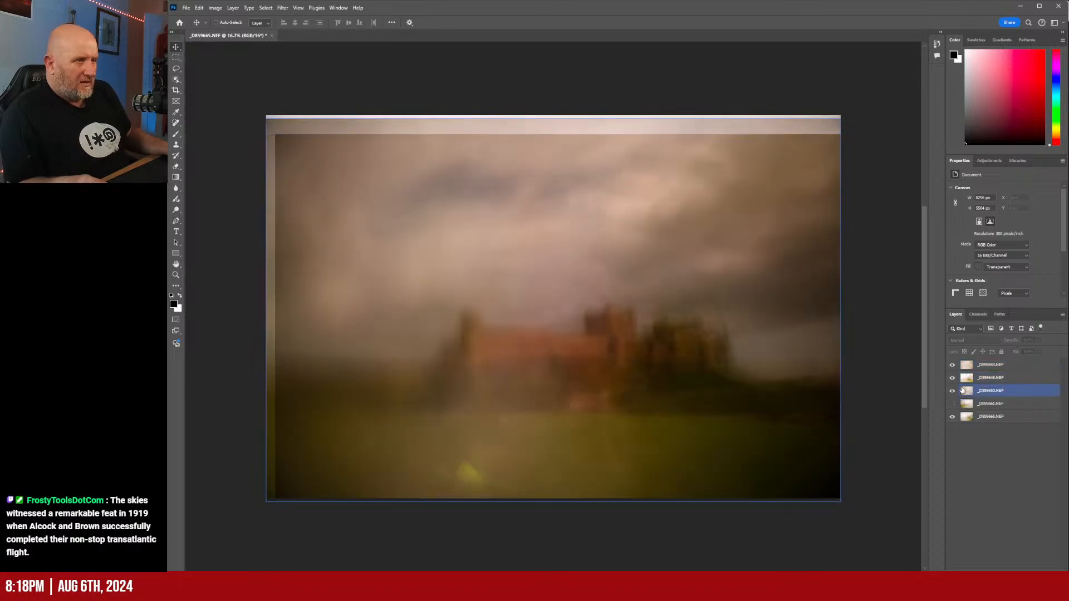
{"action": "left_click", "coordinate": [992, 378]}
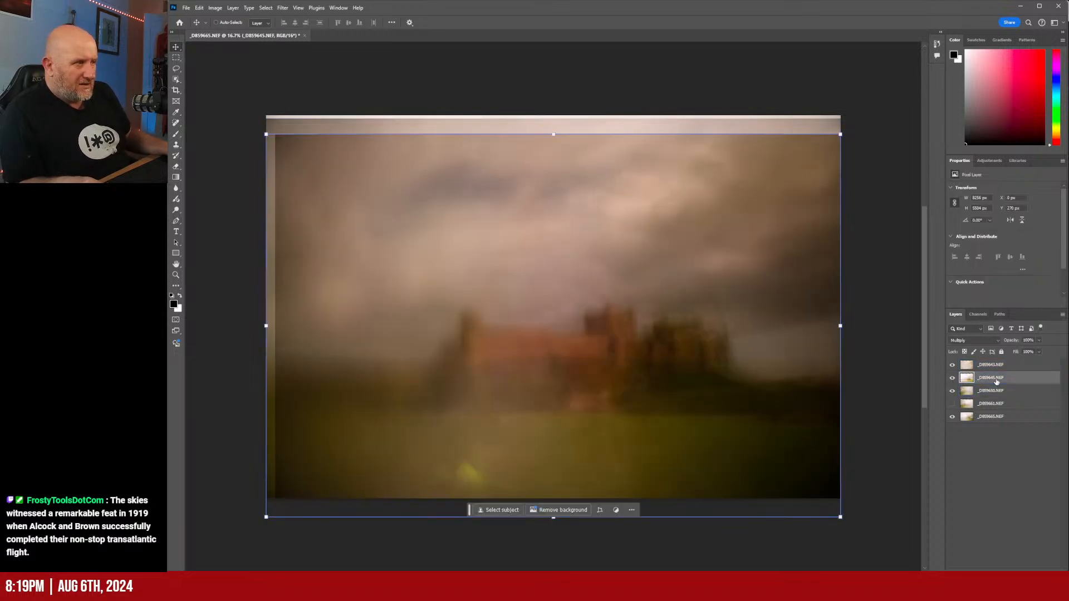
{"action": "left_click", "coordinate": [951, 379]}
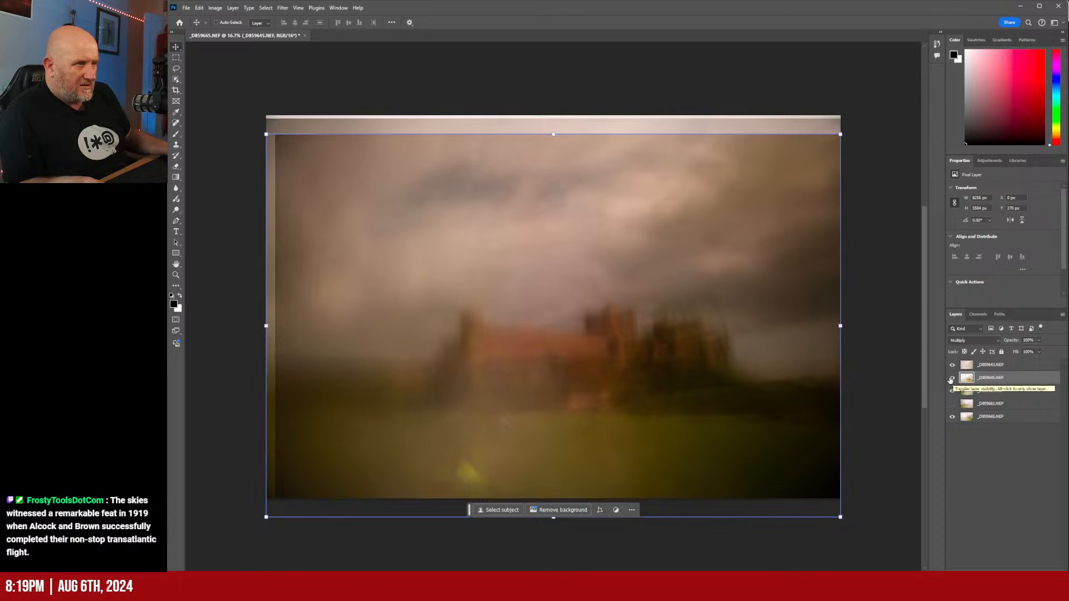
{"action": "left_click", "coordinate": [951, 379]}
- Check what the bottom castle layer contributes and add a white layer mask to it
{"action": "left_click", "coordinate": [958, 419]}
{"action": "left_click", "coordinate": [952, 417]}
{"action": "left_click", "coordinate": [952, 418]}
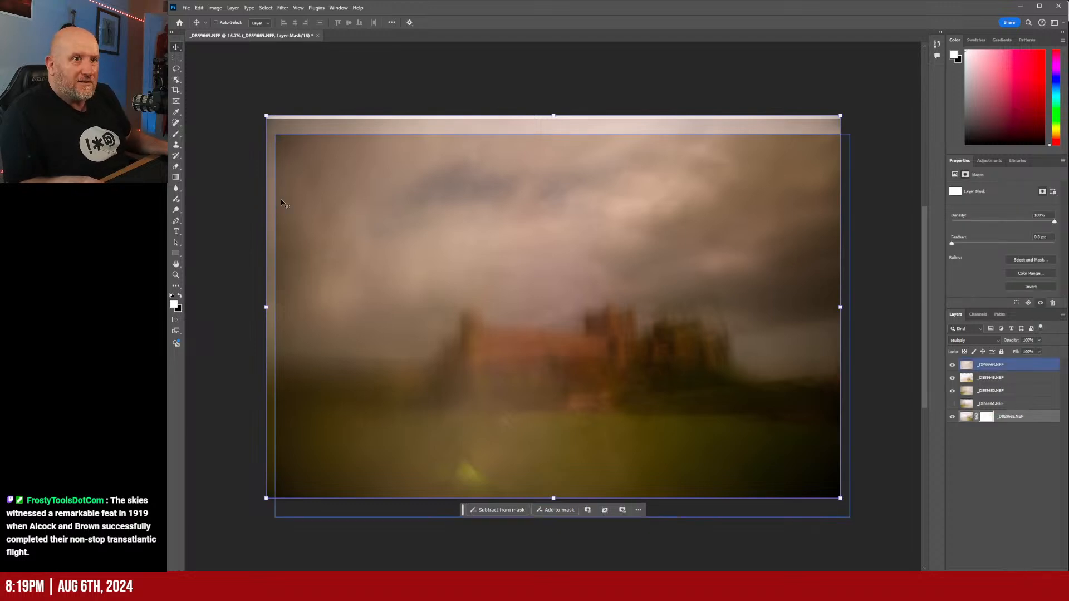
- Try white-to-black linear gradients on the bottom layer's mask, first fading towards the left, instead fading from the castle past the right edge
{"action": "left_click", "coordinate": [180, 178]}
{"action": "left_click_drag", "start_coordinate": [768, 335], "coordinate": [490, 385]}
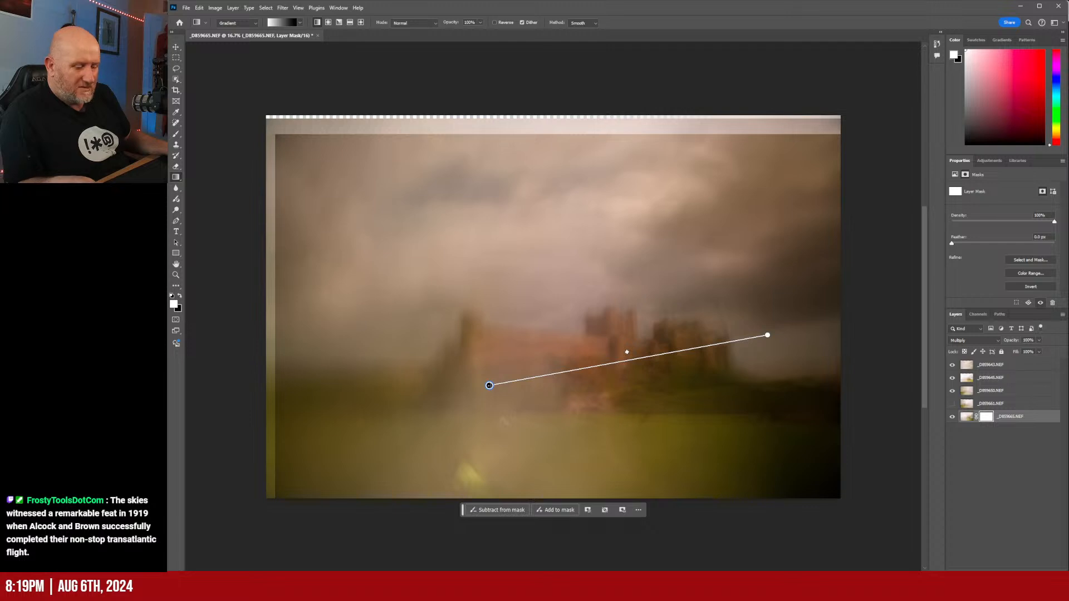
{"action": "key", "text": "ctrl+z"}
{"action": "left_click_drag", "start_coordinate": [621, 356], "coordinate": [874, 347]}
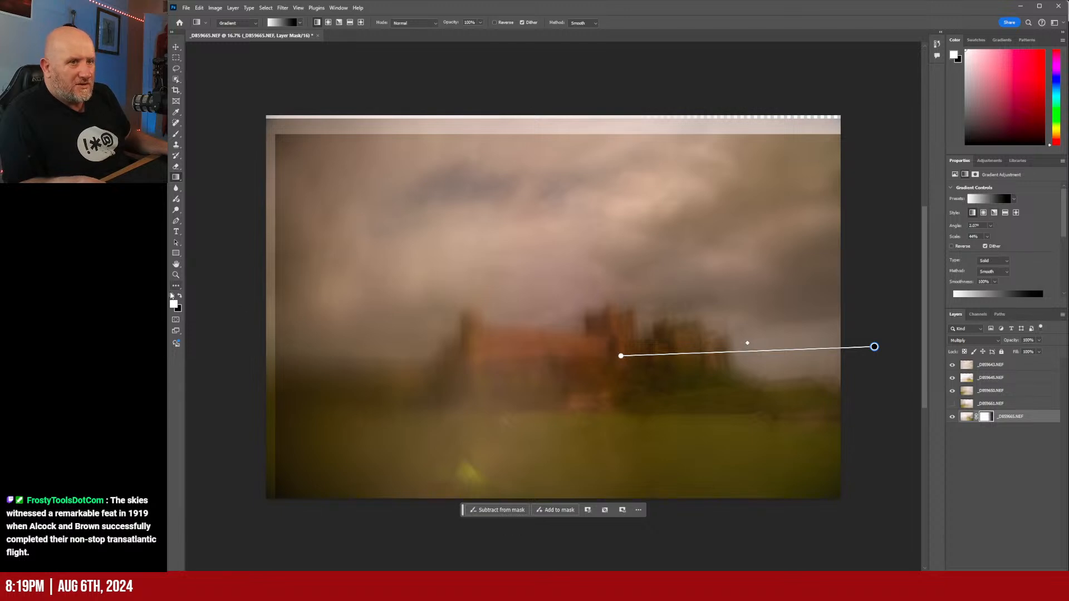
- Choose the first Basics gradient preset and set the background colour to mid grey #6f6f6f
{"action": "left_click", "coordinate": [301, 24]}
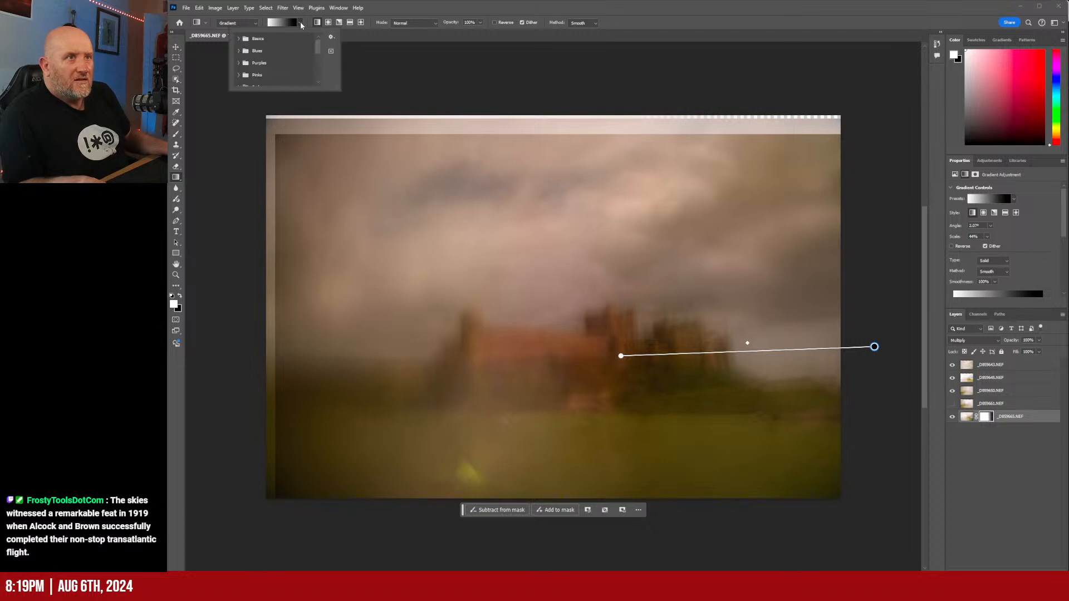
{"action": "left_click", "coordinate": [238, 39]}
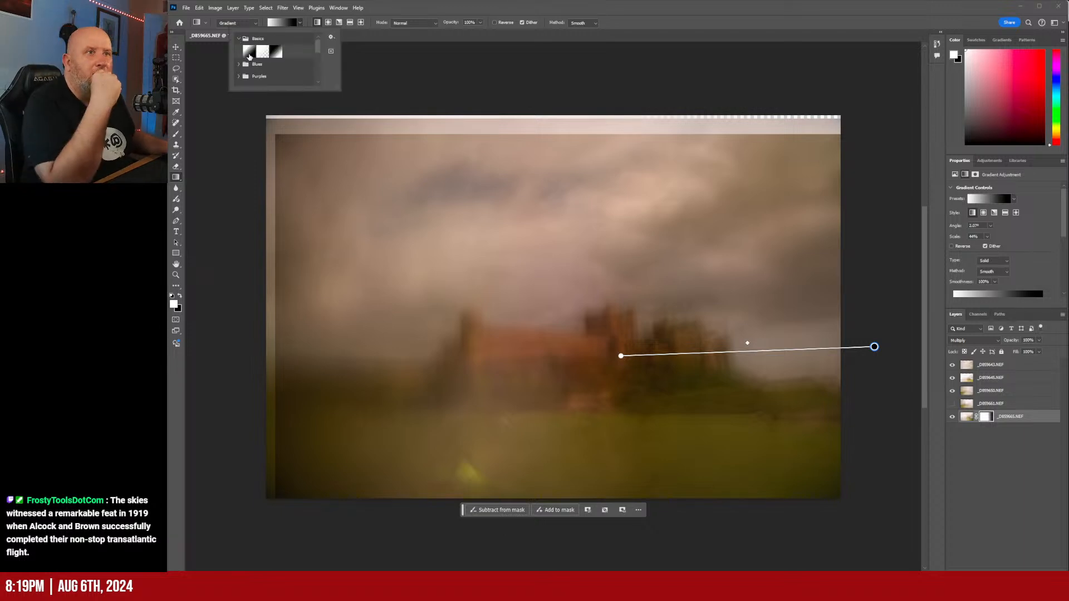
{"action": "left_click", "coordinate": [252, 52]}
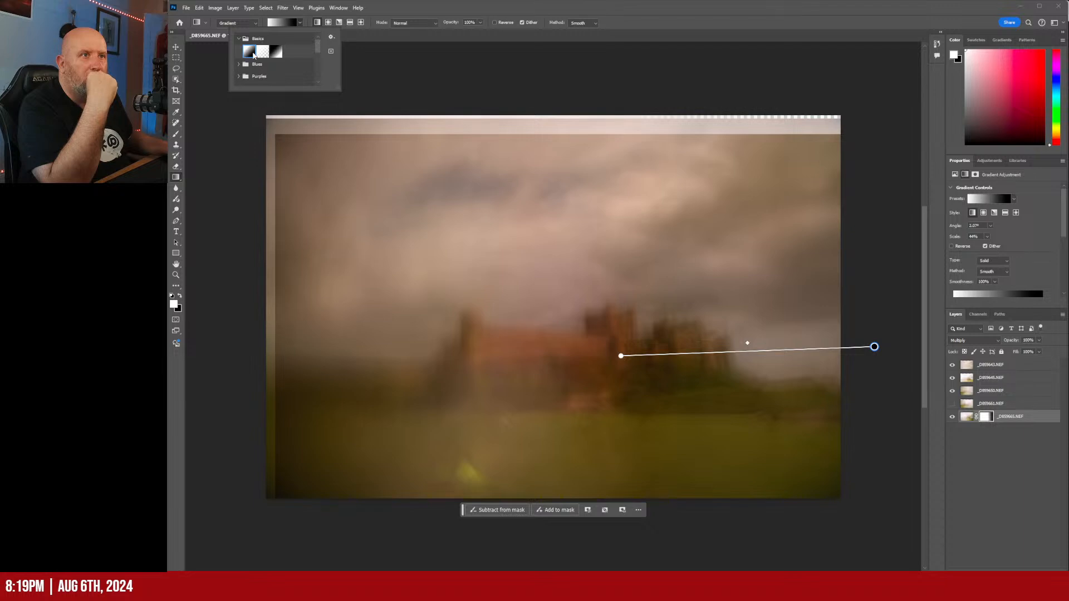
{"action": "left_click", "coordinate": [420, 29]}
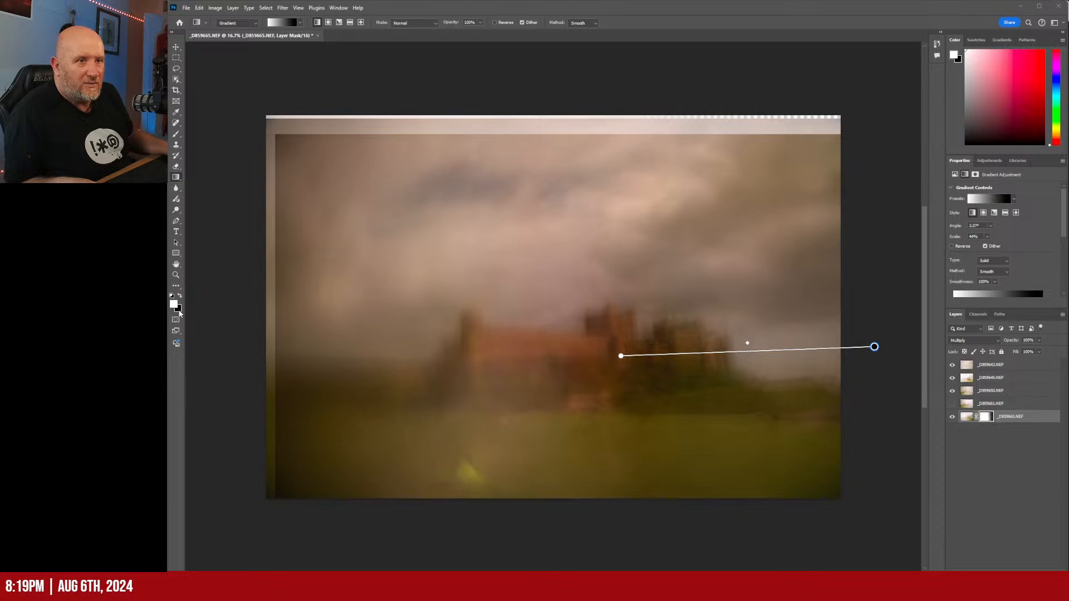
{"action": "left_click", "coordinate": [177, 307]}
{"action": "left_click_drag", "start_coordinate": [425, 194], "coordinate": [425, 210]}
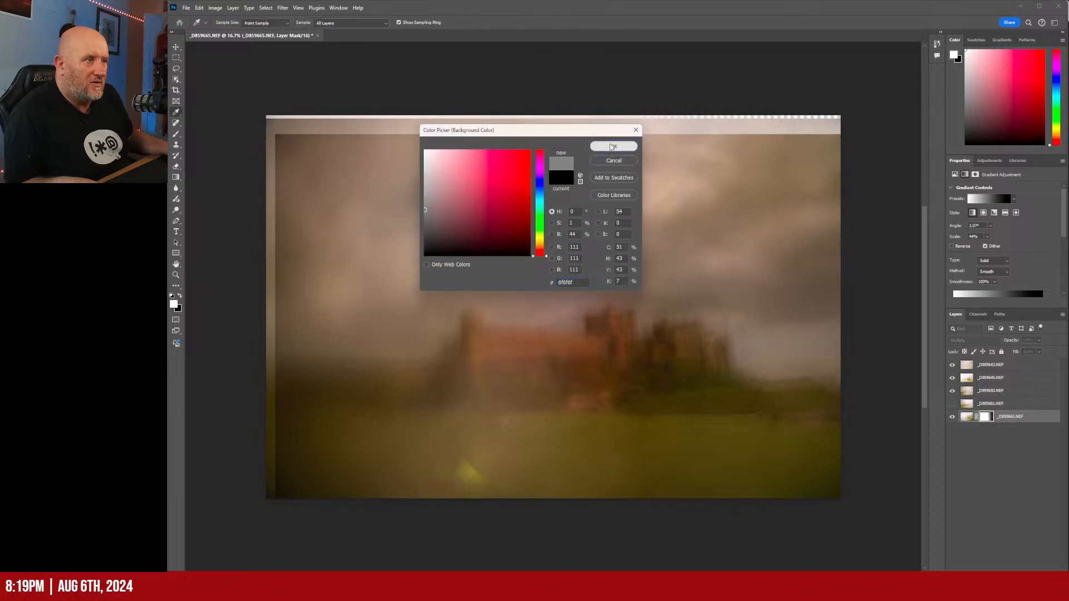
{"action": "left_click", "coordinate": [614, 147]}
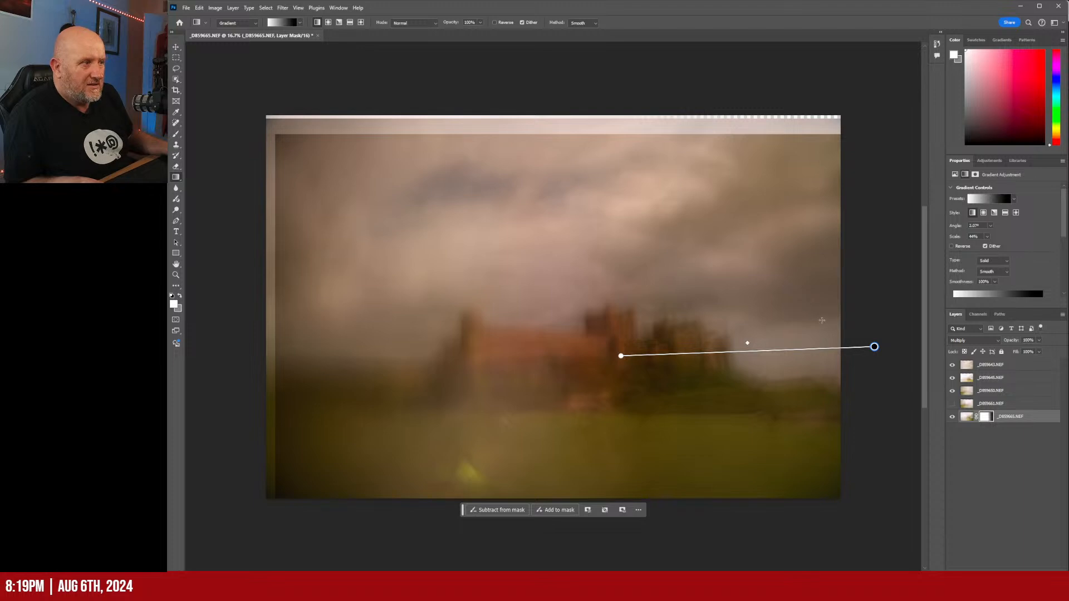
- Clear the gradient from the bottom layer's mask by deleting the mask and restoring it as plain white
{"action": "right_click", "coordinate": [989, 413]}
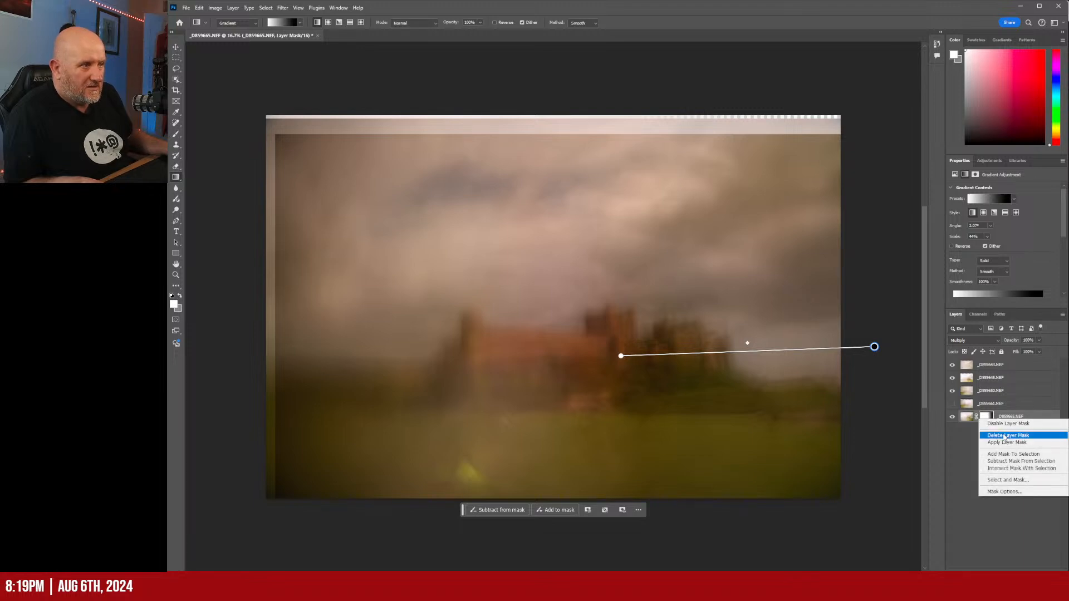
{"action": "left_click", "coordinate": [1005, 435]}
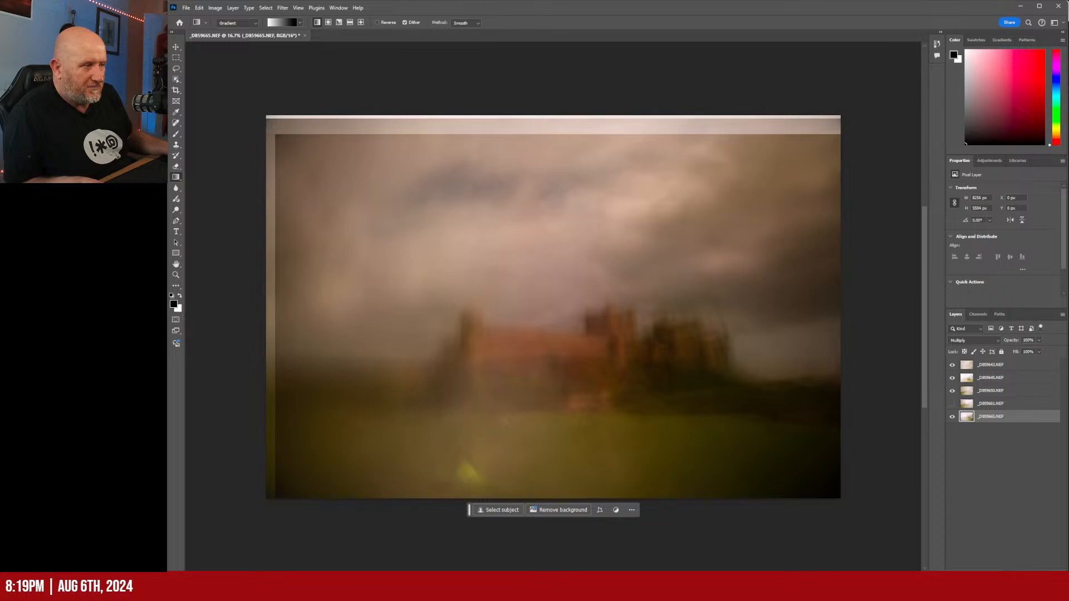
{"action": "key", "text": "ctrl+z"}
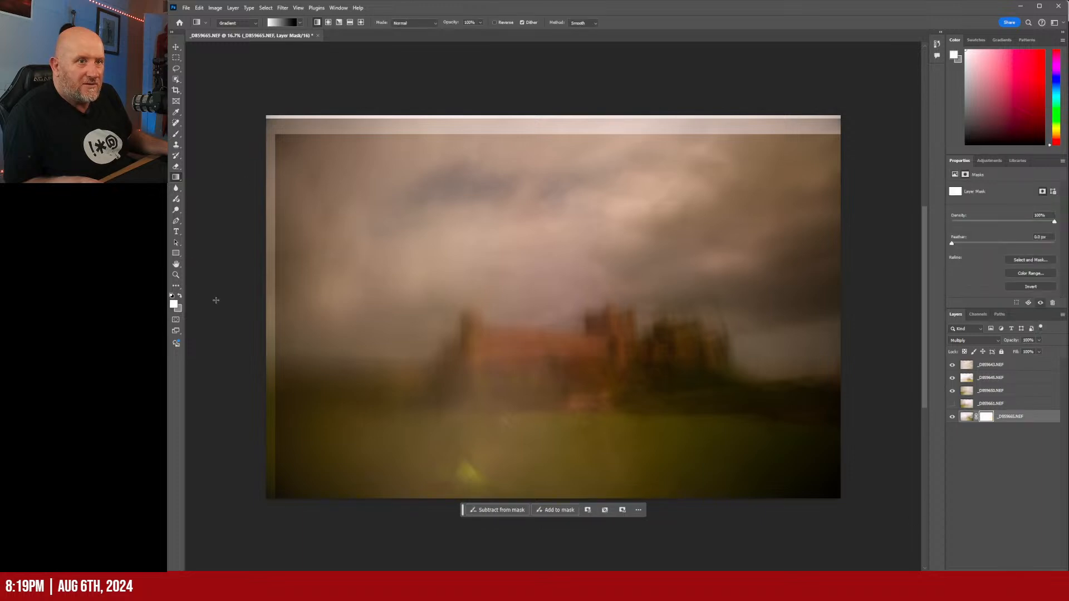
- Draw a linear mask gradient from the castle's middle towards the right and give it the first Basics preset for a white-to-grey fade
{"action": "left_click_drag", "start_coordinate": [586, 356], "coordinate": [766, 332]}
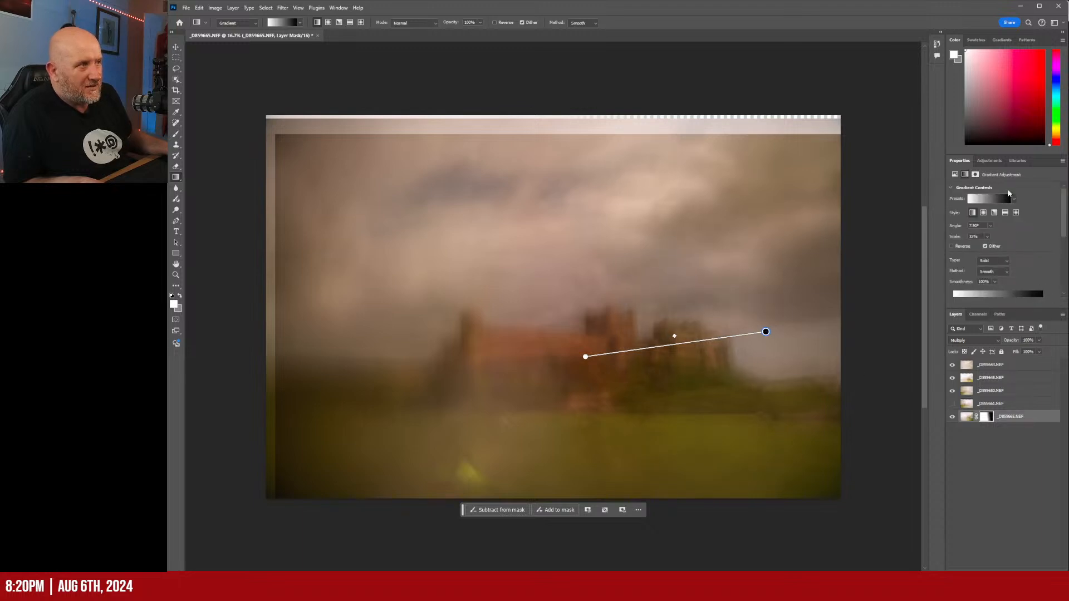
{"action": "left_click", "coordinate": [986, 199]}
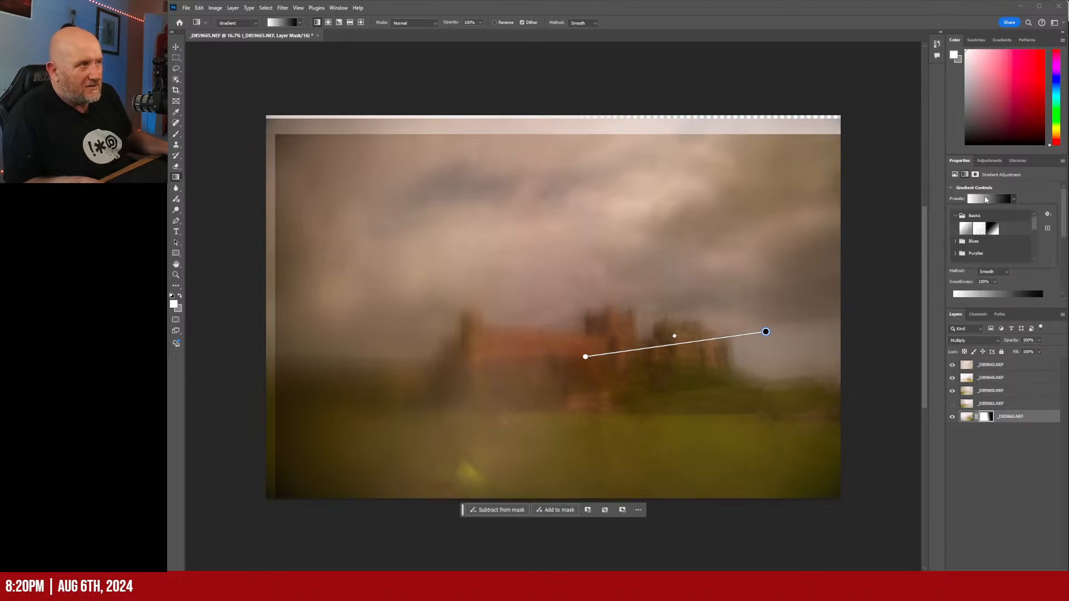
{"action": "left_click", "coordinate": [966, 229]}
{"action": "left_click", "coordinate": [960, 465]}
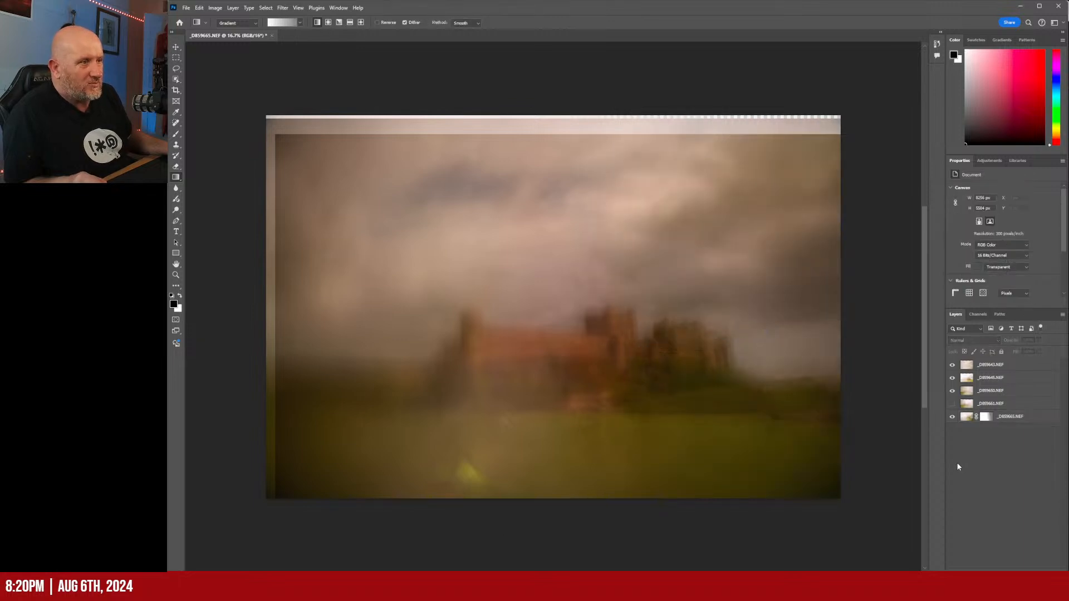
- Stretch the bottom layer's mask gradient so its grey end sits at the right image edge and its white end near the castle's centre
{"action": "left_click", "coordinate": [1003, 422]}
{"action": "left_click_drag", "start_coordinate": [766, 332], "coordinate": [839, 356]}
{"action": "left_click_drag", "start_coordinate": [595, 358], "coordinate": [568, 353]}
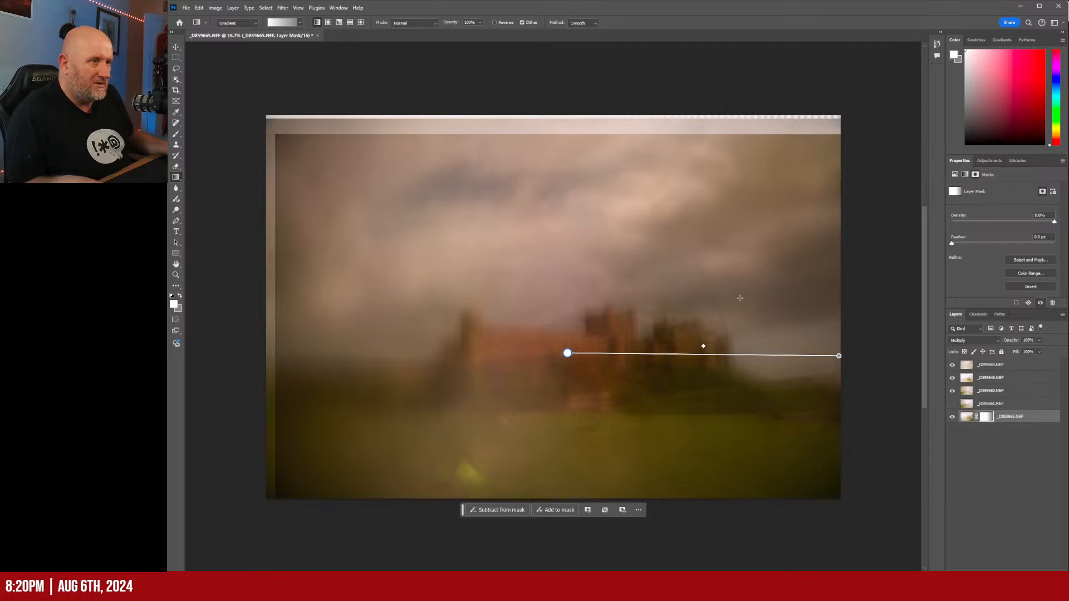
- Add a Curves adjustment above the top castle layer, lifting the upper midtones and pulling the shadows back slightly
{"action": "left_click", "coordinate": [1011, 365]}
{"action": "left_click", "coordinate": [991, 161]}
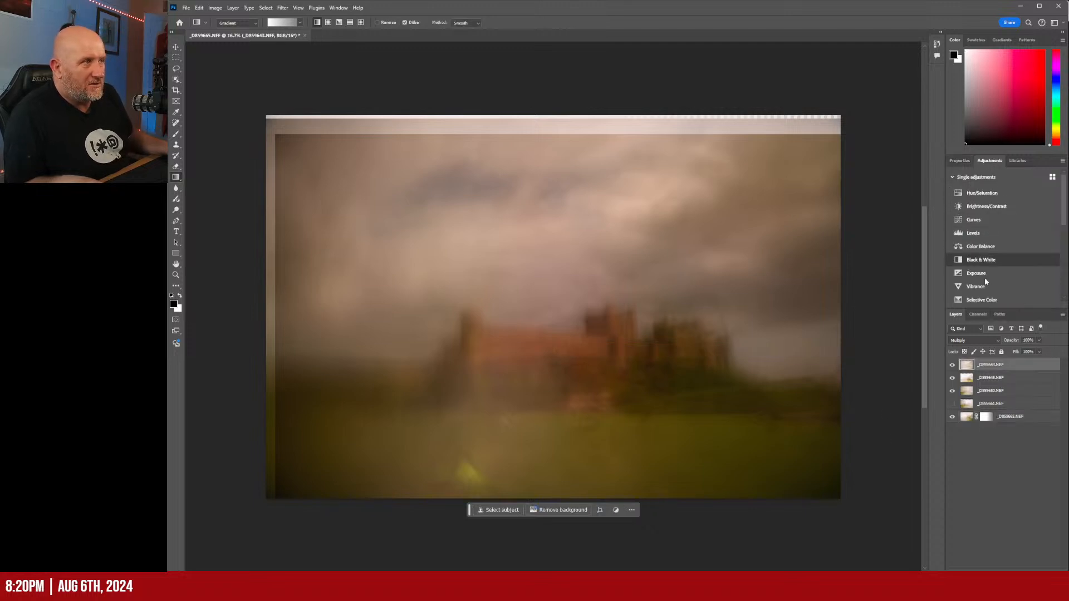
{"action": "left_click", "coordinate": [973, 220]}
{"action": "left_click_drag", "start_coordinate": [1018, 243], "coordinate": [1019, 233]}
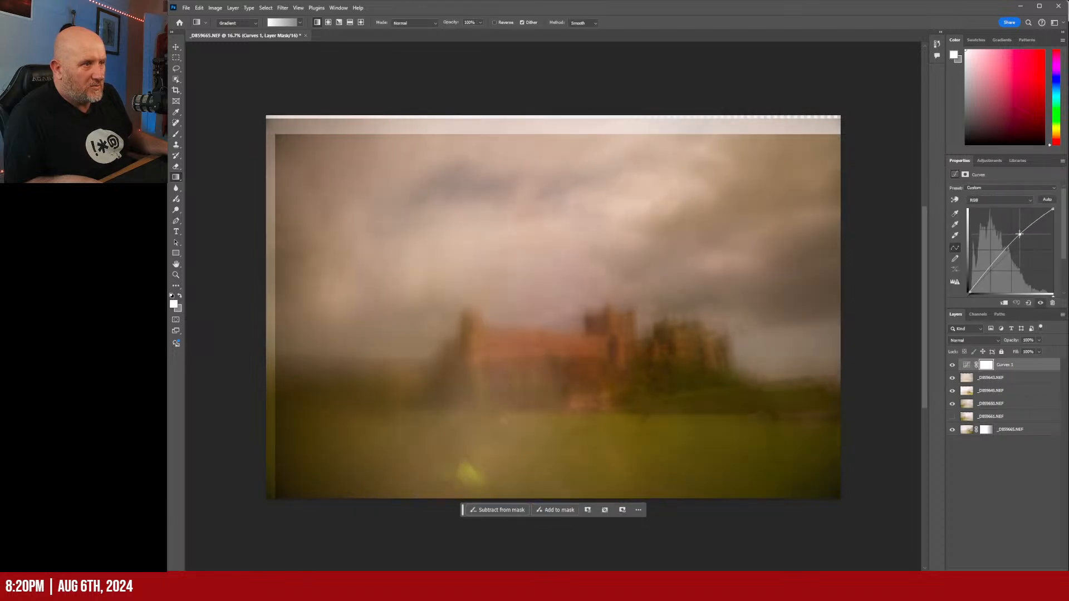
{"action": "mouse_move", "coordinate": [988, 268]}
{"action": "left_mouse_down"}
{"action": "mouse_move", "coordinate": [982, 286]}
{"action": "mouse_move", "coordinate": [977, 266]}
{"action": "mouse_move", "coordinate": [985, 273]}
{"action": "left_mouse_up"}
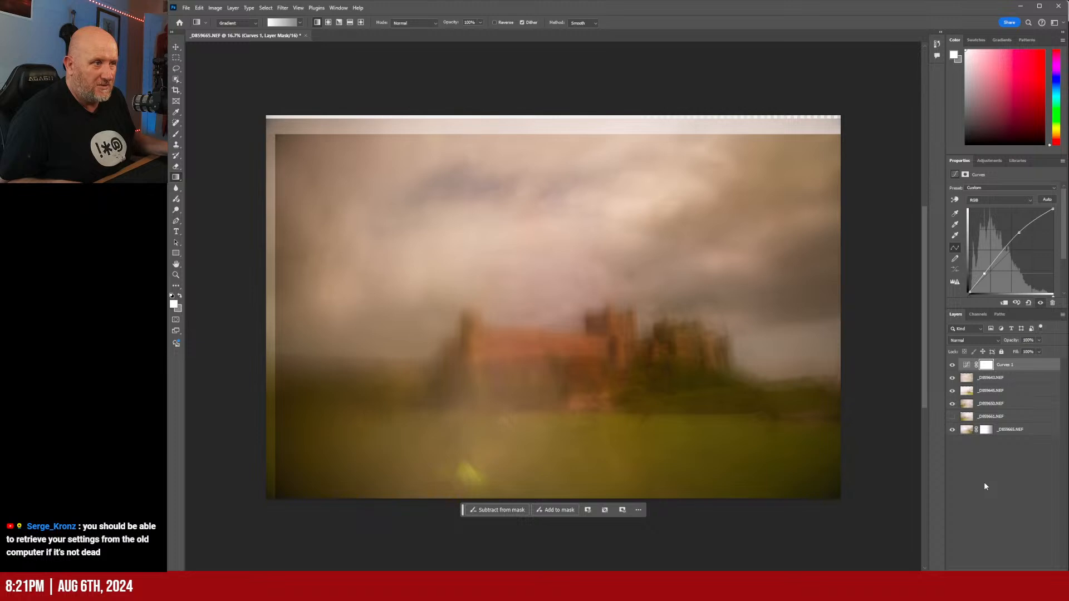
- Fine-tune the red channel of the Curves adjustment with a midtone point and its two endpoints
{"action": "left_click", "coordinate": [1000, 200]}
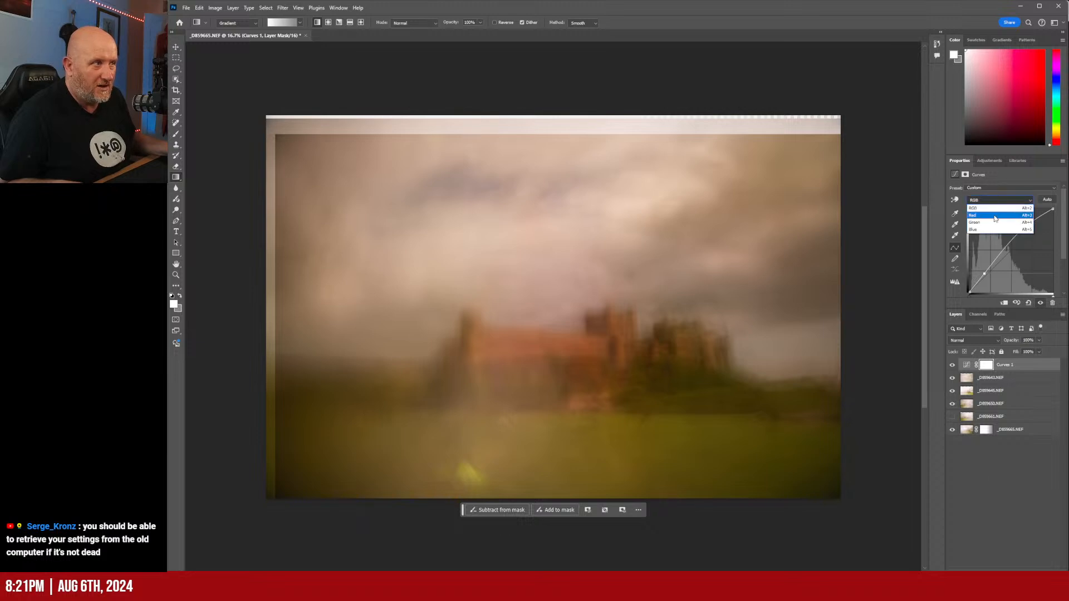
{"action": "left_click", "coordinate": [997, 212]}
{"action": "mouse_move", "coordinate": [1013, 247]}
{"action": "left_mouse_down"}
{"action": "mouse_move", "coordinate": [1000, 234]}
{"action": "mouse_move", "coordinate": [1019, 266]}
{"action": "mouse_move", "coordinate": [1000, 265]}
{"action": "mouse_move", "coordinate": [1004, 240]}
{"action": "mouse_move", "coordinate": [1008, 254]}
{"action": "left_mouse_up"}
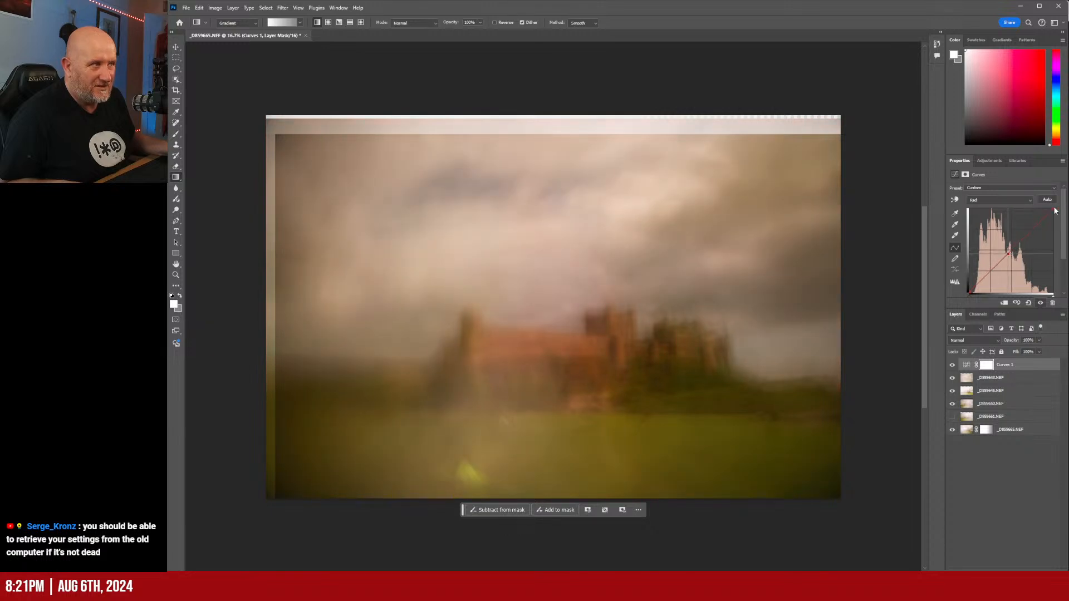
{"action": "left_click_drag", "start_coordinate": [1054, 208], "coordinate": [1053, 210]}
{"action": "mouse_move", "coordinate": [970, 294]}
{"action": "left_mouse_down"}
{"action": "mouse_move", "coordinate": [984, 295]}
{"action": "mouse_move", "coordinate": [951, 280]}
{"action": "mouse_move", "coordinate": [956, 299]}
{"action": "left_mouse_up"}
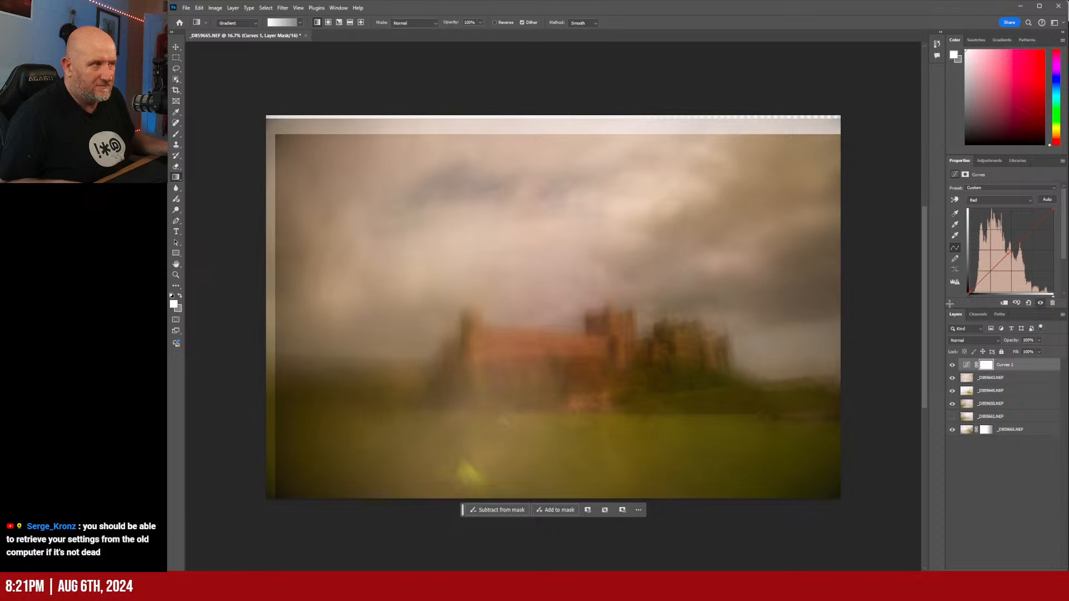
- Add a midtone point to the blue channel of the Curves adjustment and nudge it slightly
{"action": "left_click", "coordinate": [997, 199]}
{"action": "left_click", "coordinate": [999, 231]}
{"action": "left_click_drag", "start_coordinate": [1010, 254], "coordinate": [1008, 252]}
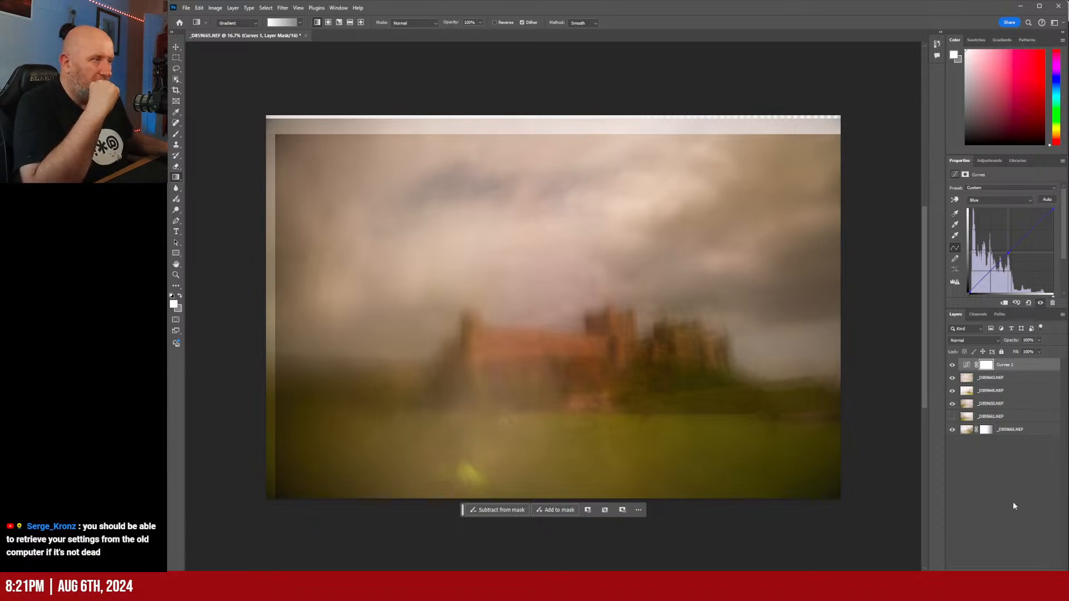
- Crop the canvas just inside the misaligned top and left layer edges and apply the crop
{"action": "left_click", "coordinate": [176, 91]}
{"action": "left_click_drag", "start_coordinate": [556, 116], "coordinate": [556, 125]}
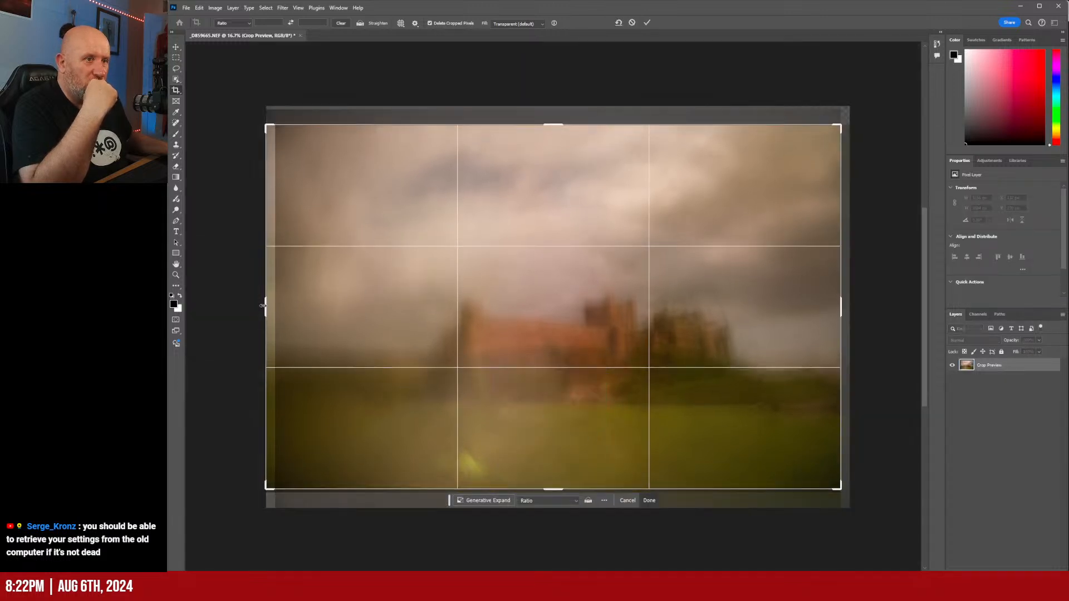
{"action": "left_click_drag", "start_coordinate": [263, 305], "coordinate": [270, 301]}
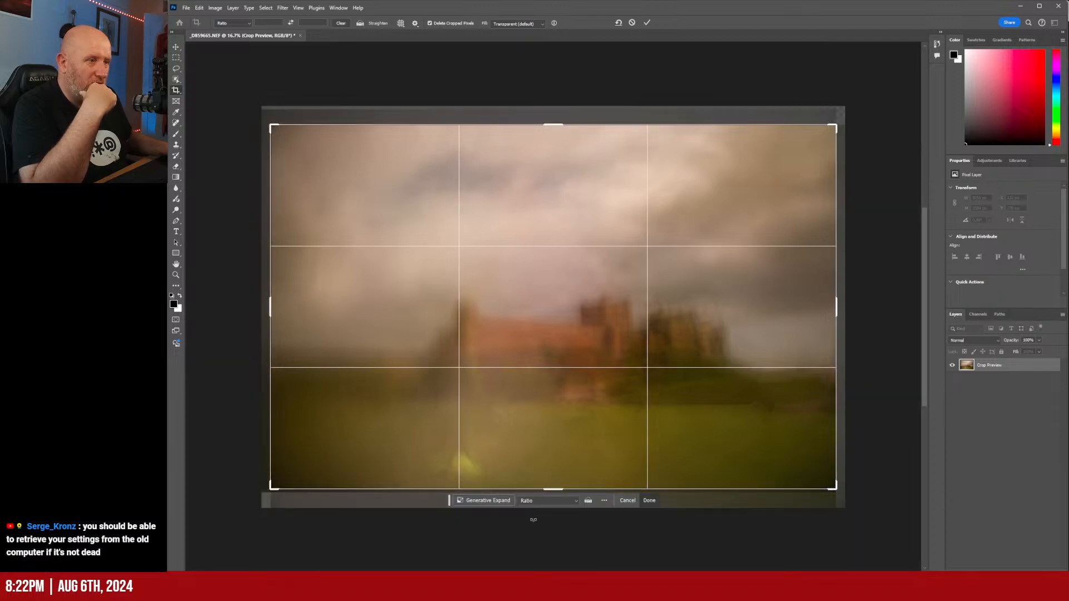
{"action": "mouse_move", "coordinate": [561, 490]}
{"action": "left_mouse_down"}
{"action": "mouse_move", "coordinate": [557, 500]}
{"action": "mouse_move", "coordinate": [555, 489]}
{"action": "left_mouse_up"}
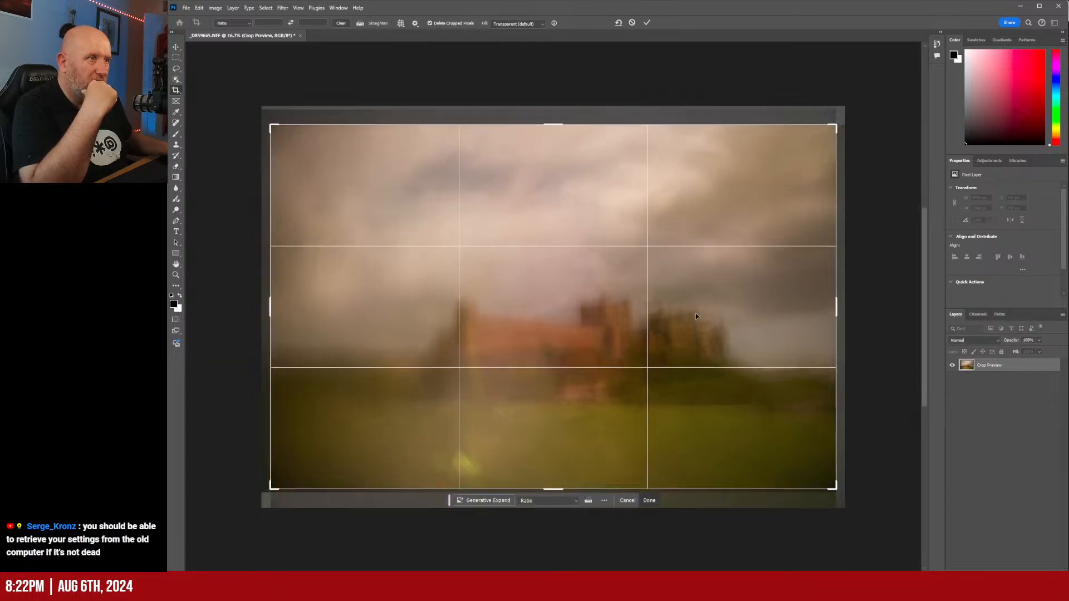
{"action": "left_click", "coordinate": [647, 23]}
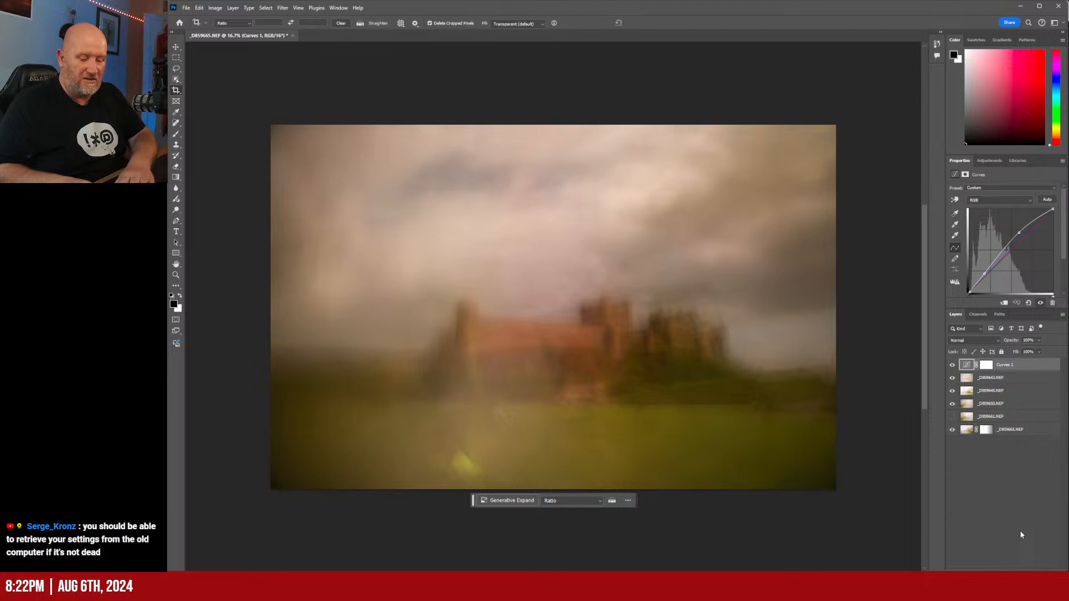
- Stamp the visible layers into a new top layer and remove the bright green spot in the foreground grass with an unprompted Generative Fill
{"action": "key", "text": "ctrl+shift+alt+n"}
{"action": "key", "text": "ctrl+shift+alt+e"}
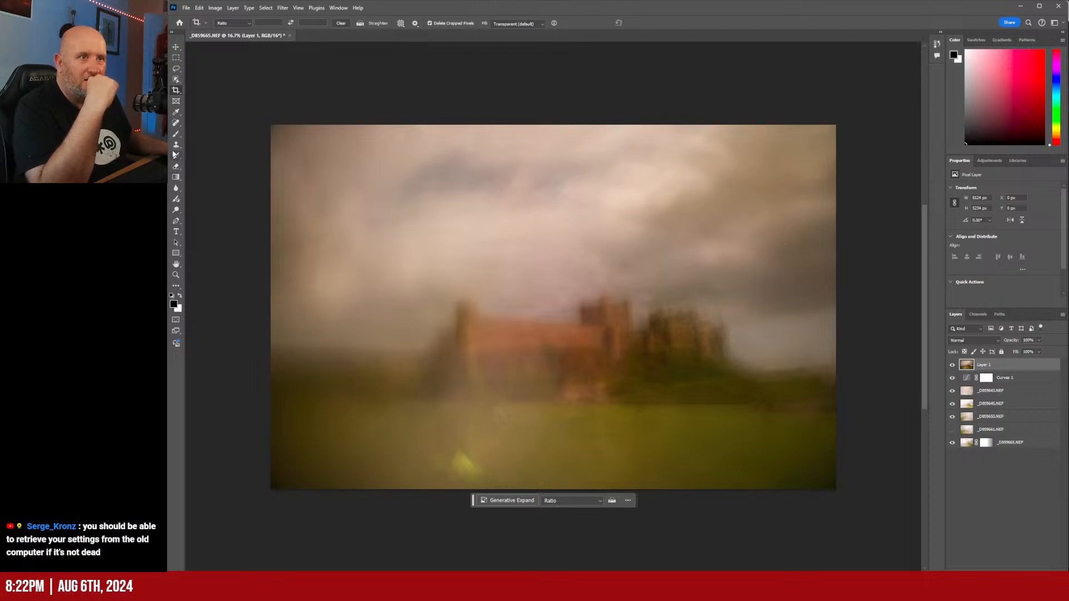
{"action": "left_click", "coordinate": [176, 68]}
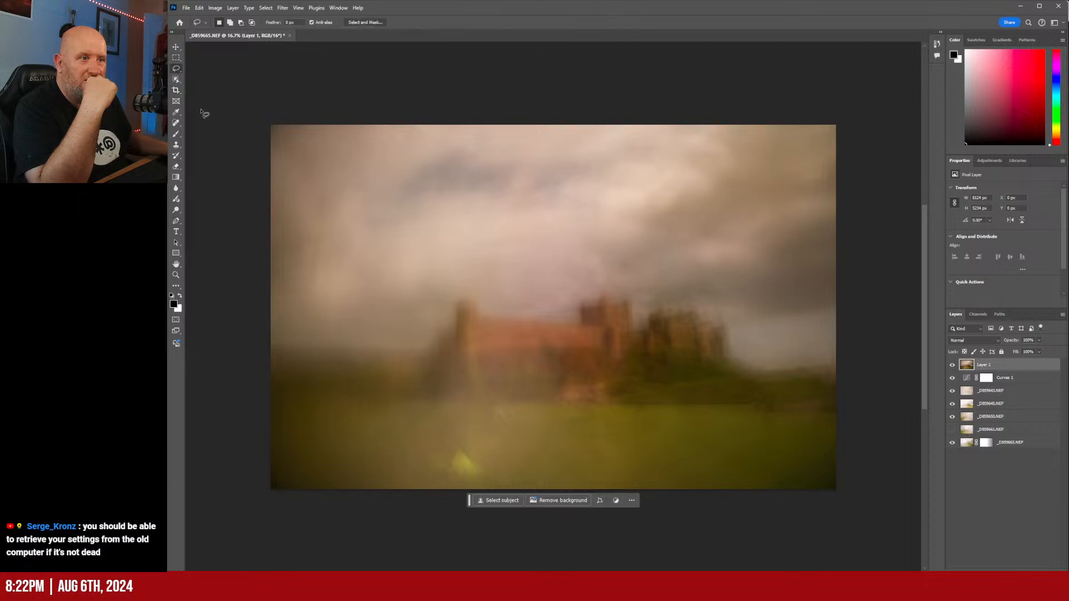
{"action": "mouse_move", "coordinate": [477, 450]}
{"action": "left_mouse_down"}
{"action": "mouse_move", "coordinate": [429, 442]}
{"action": "mouse_move", "coordinate": [417, 466]}
{"action": "mouse_move", "coordinate": [449, 484]}
{"action": "mouse_move", "coordinate": [520, 488]}
{"action": "mouse_move", "coordinate": [490, 453]}
{"action": "left_mouse_up"}
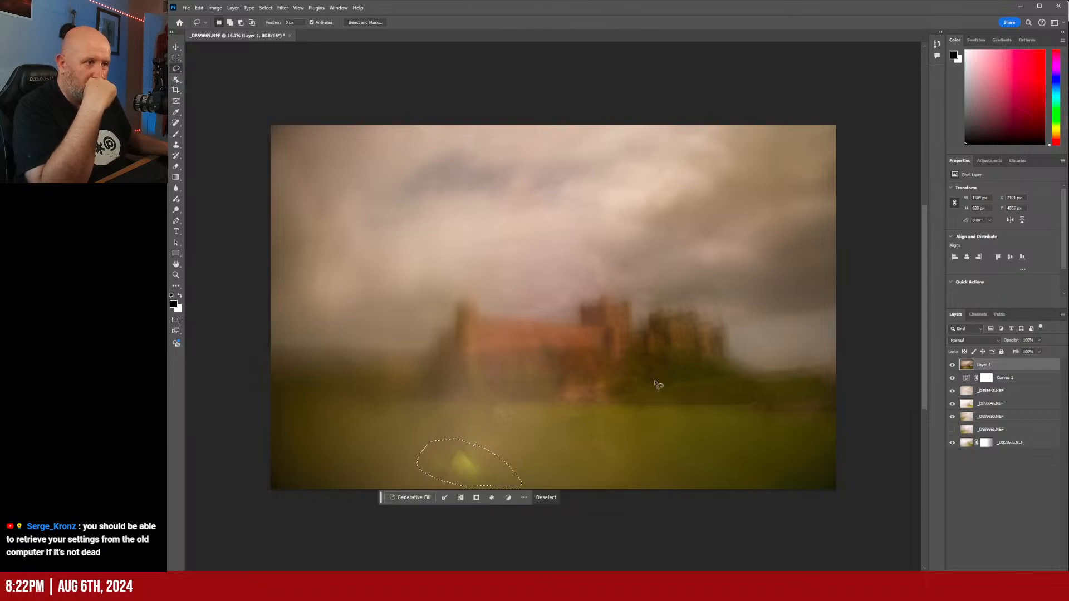
{"action": "left_click", "coordinate": [418, 497]}
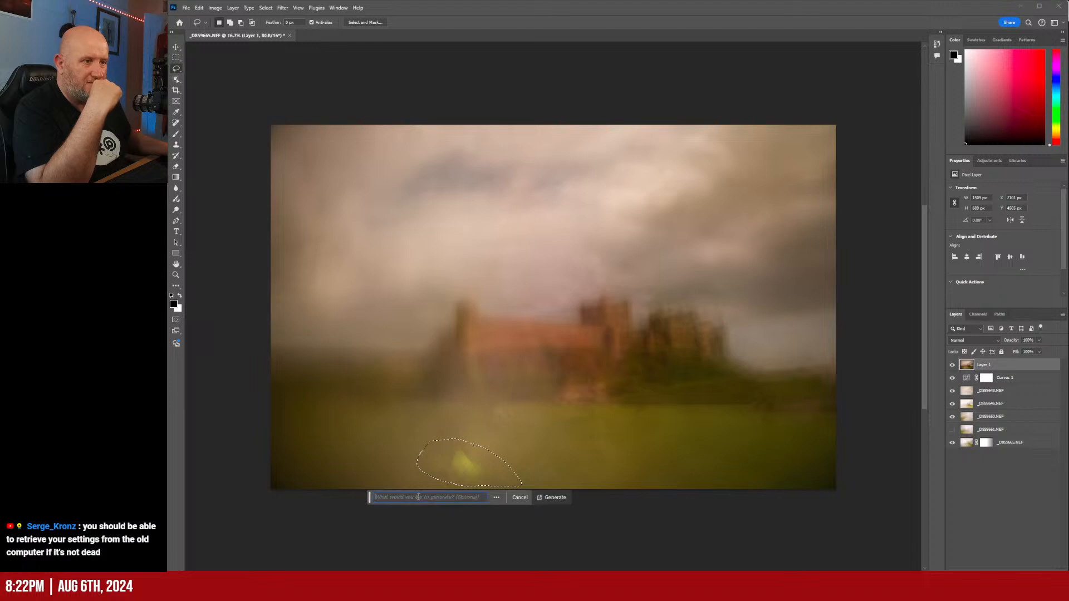
{"action": "left_click", "coordinate": [556, 498]}
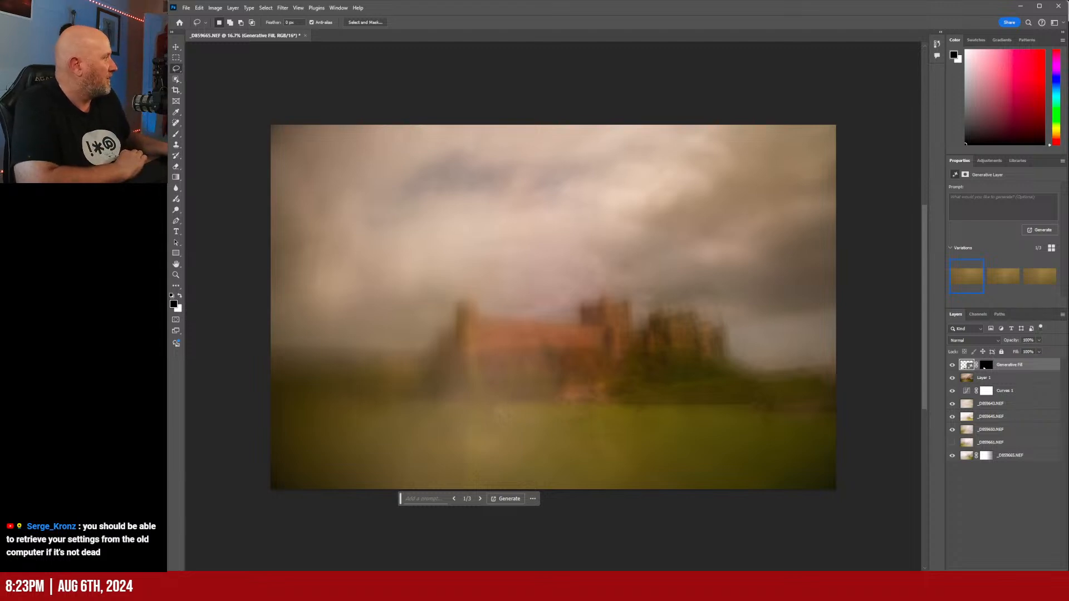
- Compare the three Generative Fill variations, keep the first one and deselect the layer
{"action": "key", "text": "alt+Tab"}
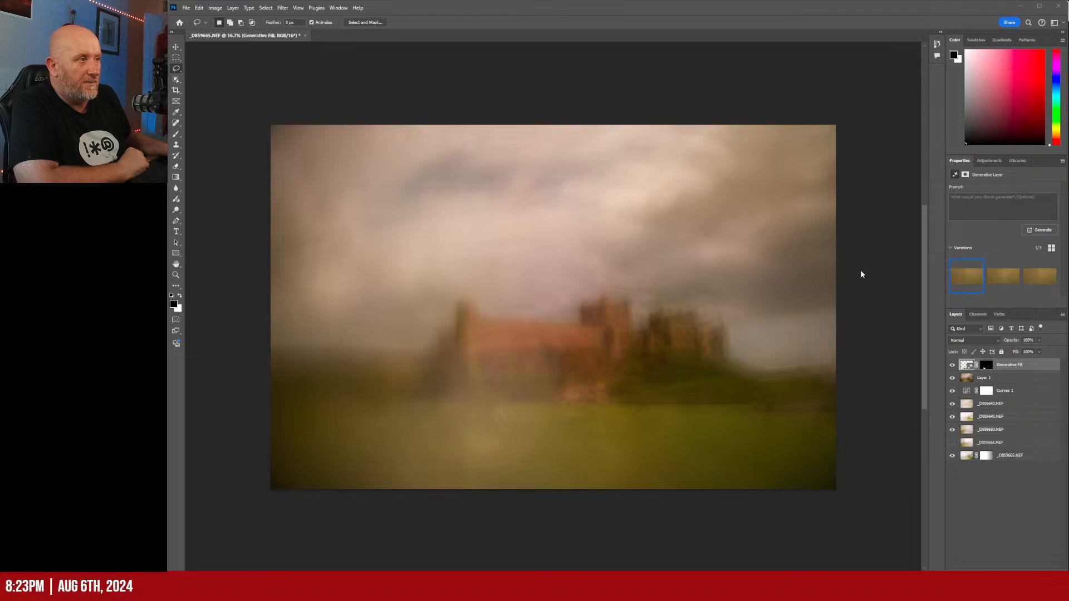
{"action": "mouse_move", "coordinate": [1003, 280]}
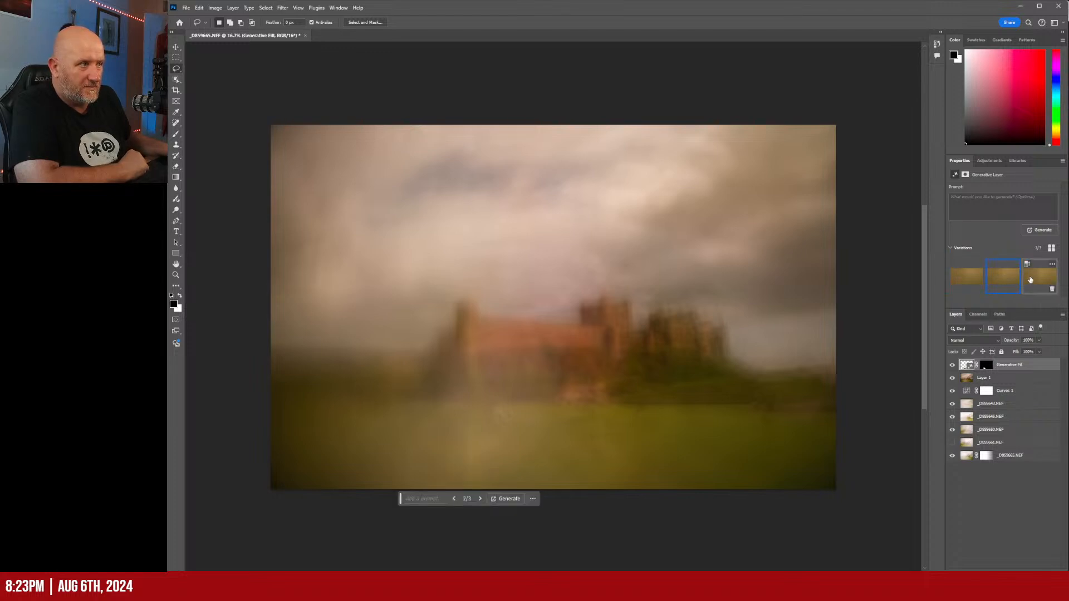
{"action": "mouse_move", "coordinate": [960, 285]}
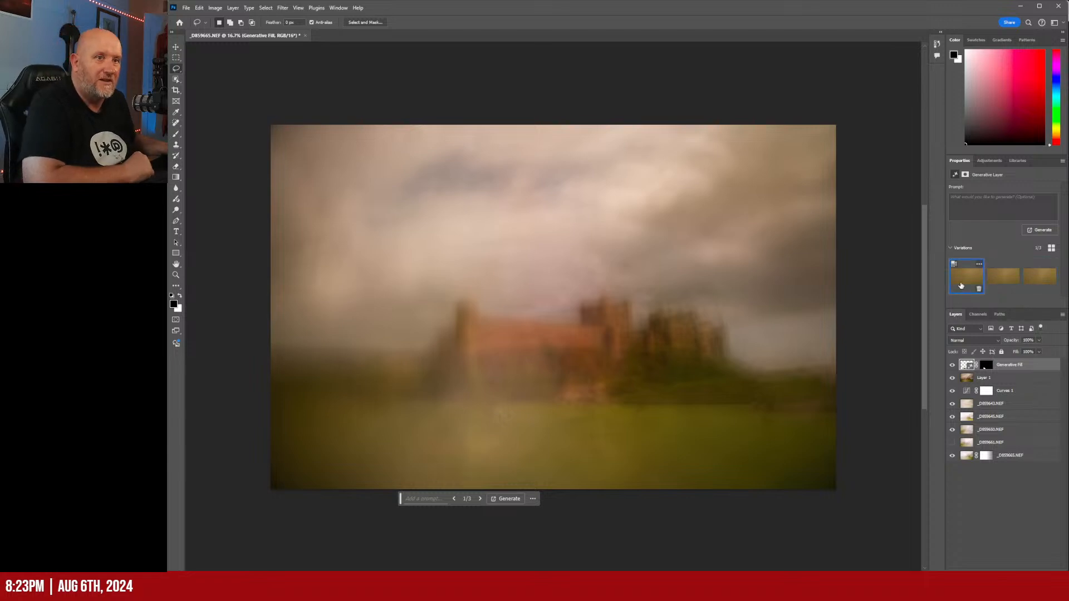
{"action": "left_click", "coordinate": [1013, 521]}
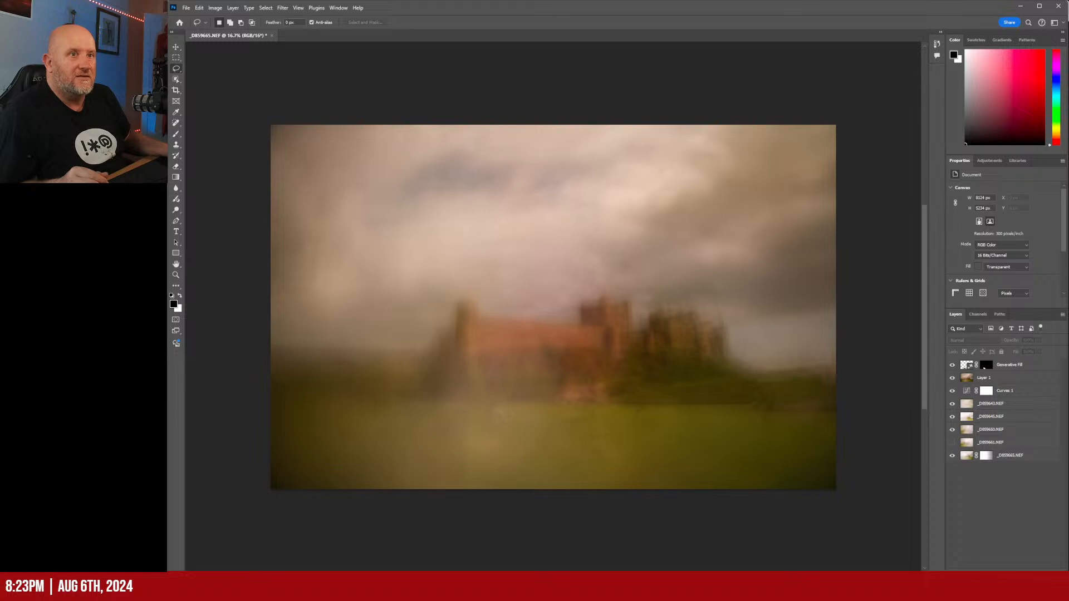
- Try to launch Nik 7 Analog Efex from the Nik Collection palette with no layer selected, and close the palette
{"action": "left_click", "coordinate": [176, 343]}
{"action": "left_click_drag", "start_coordinate": [219, 259], "coordinate": [214, 376]}
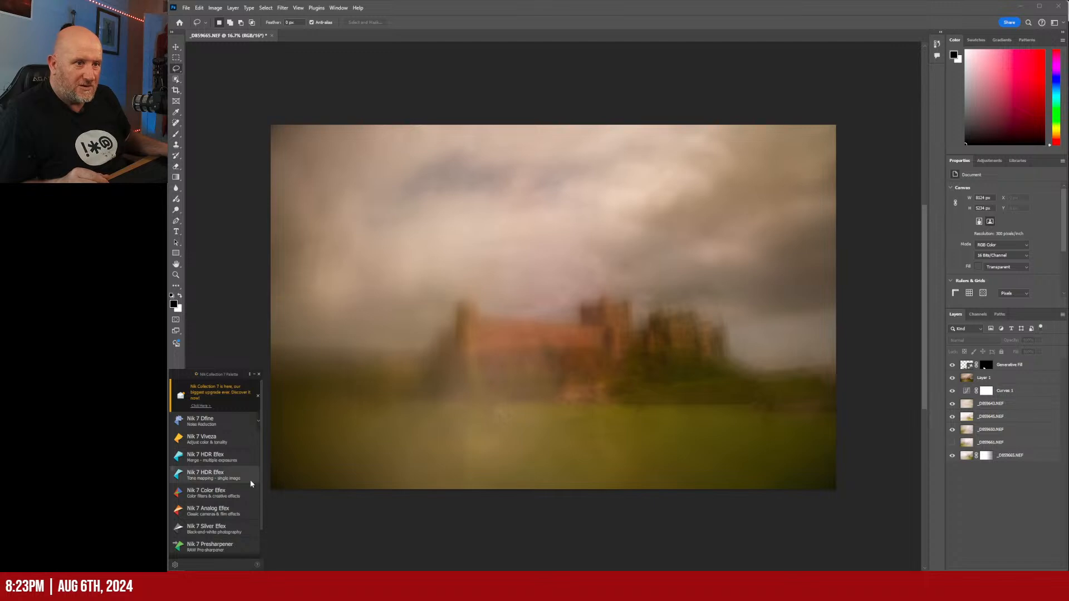
{"action": "left_click", "coordinate": [212, 511]}
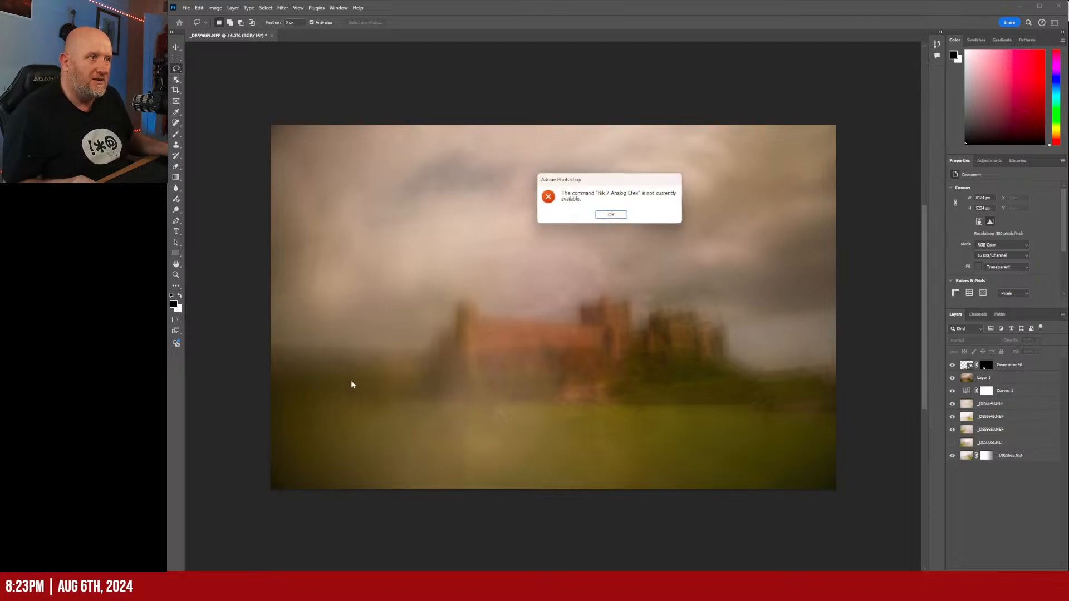
{"action": "left_click", "coordinate": [622, 214]}
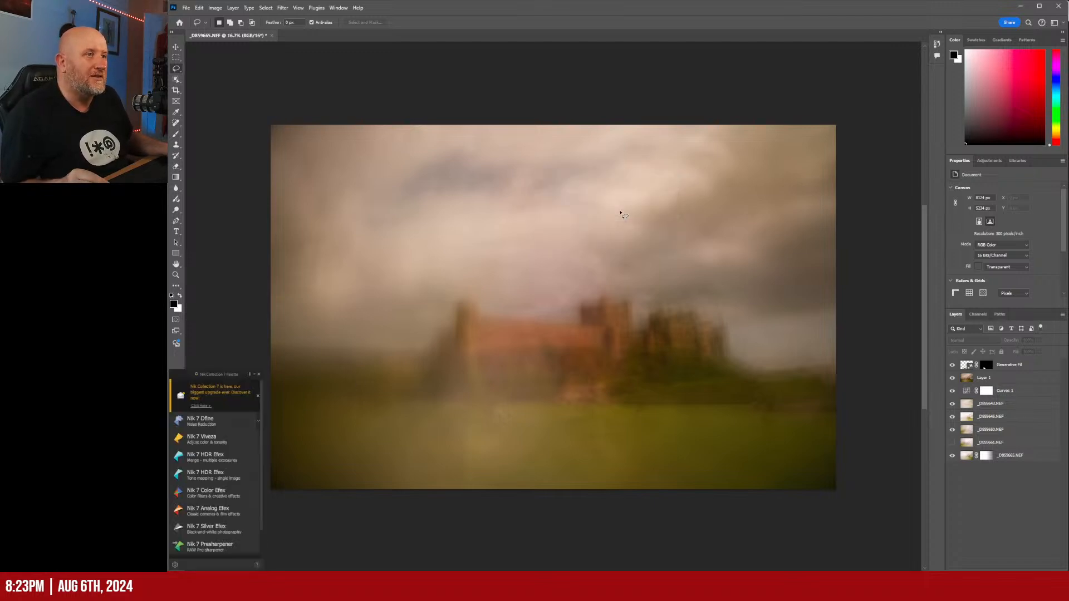
{"action": "left_click", "coordinate": [221, 511]}
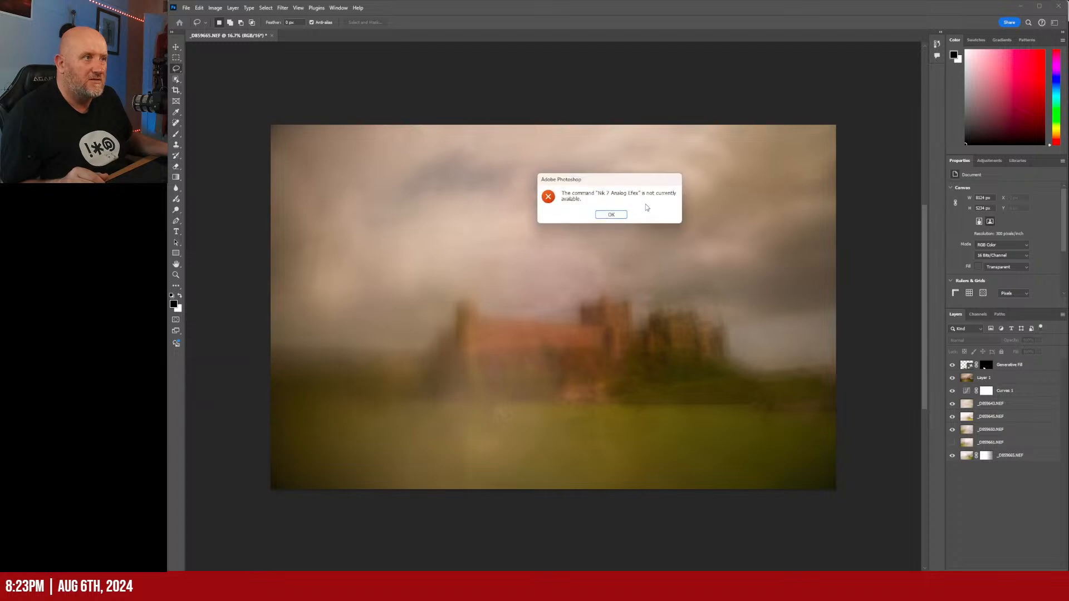
{"action": "left_click", "coordinate": [618, 215]}
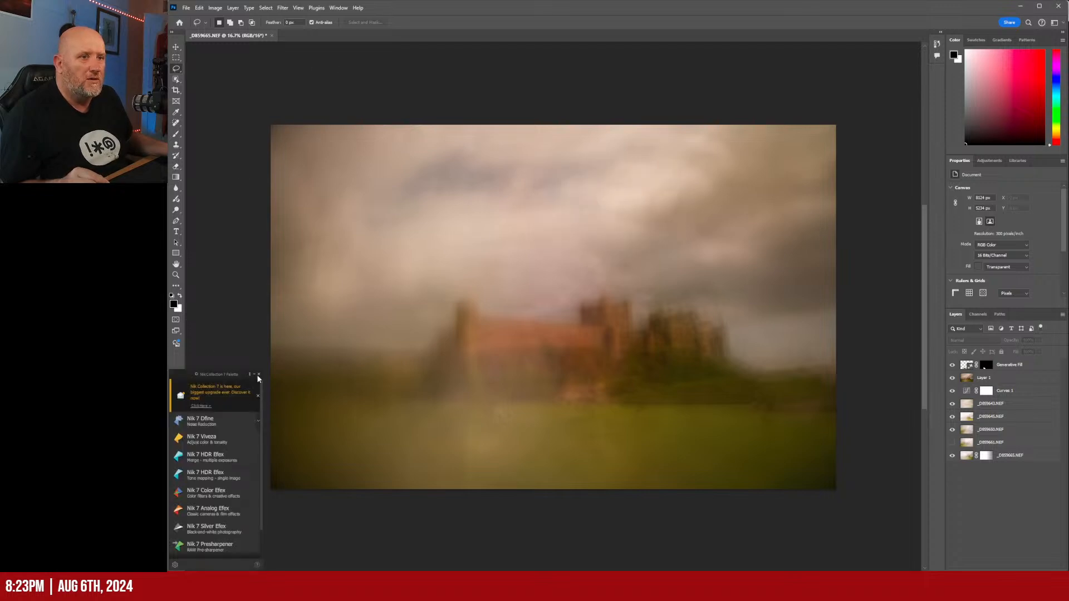
{"action": "left_click", "coordinate": [258, 375]}
- Stamp the visible layers into a new merged layer above the Generative Fill layer
{"action": "left_click", "coordinate": [283, 8]}
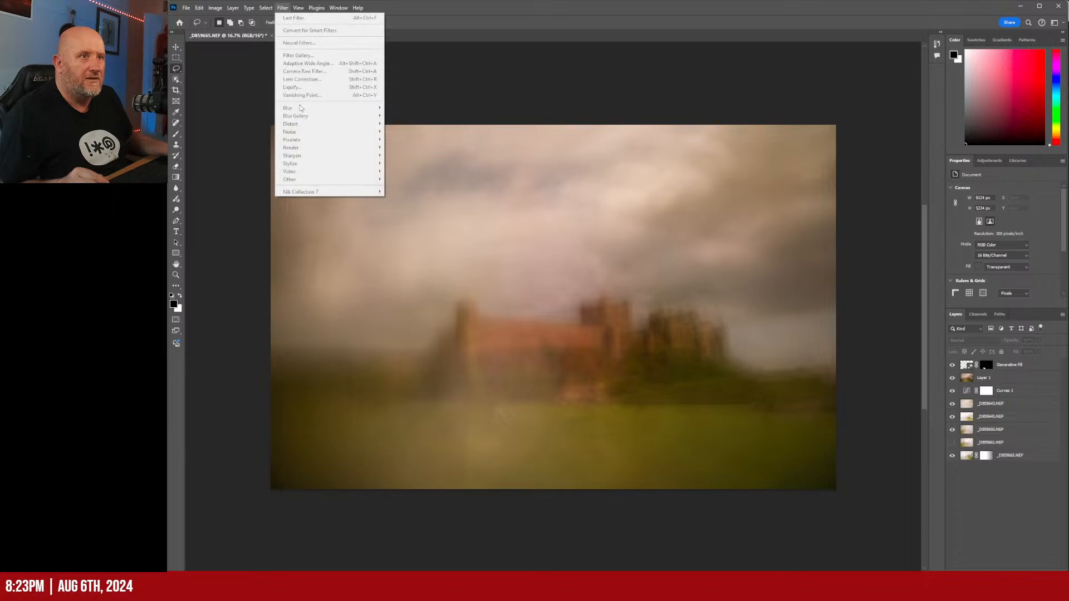
{"action": "left_click", "coordinate": [1028, 365]}
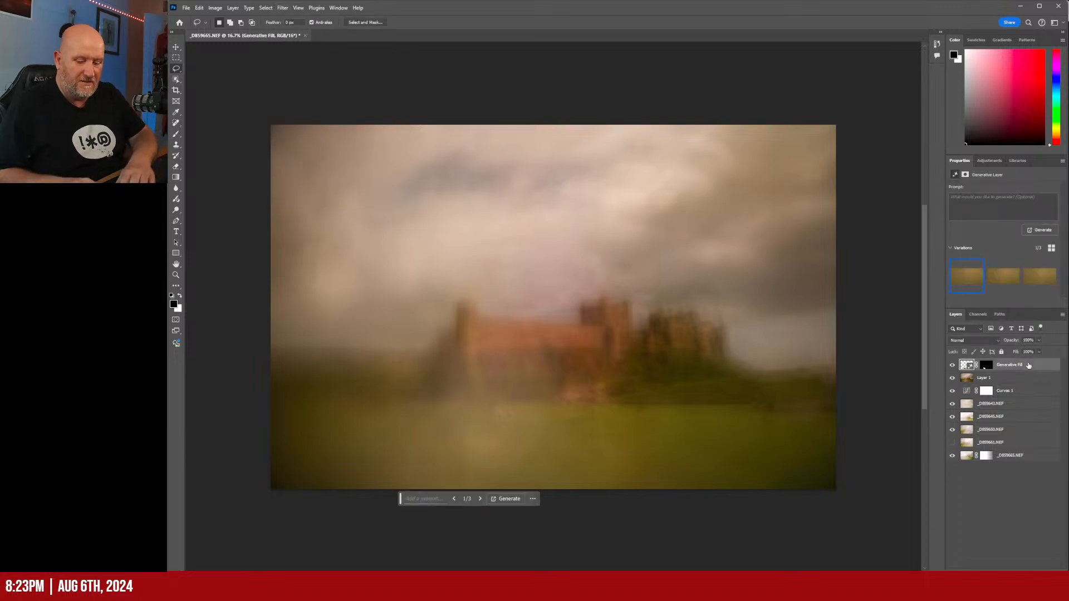
{"action": "key", "text": "ctrl+shift+alt+e"}
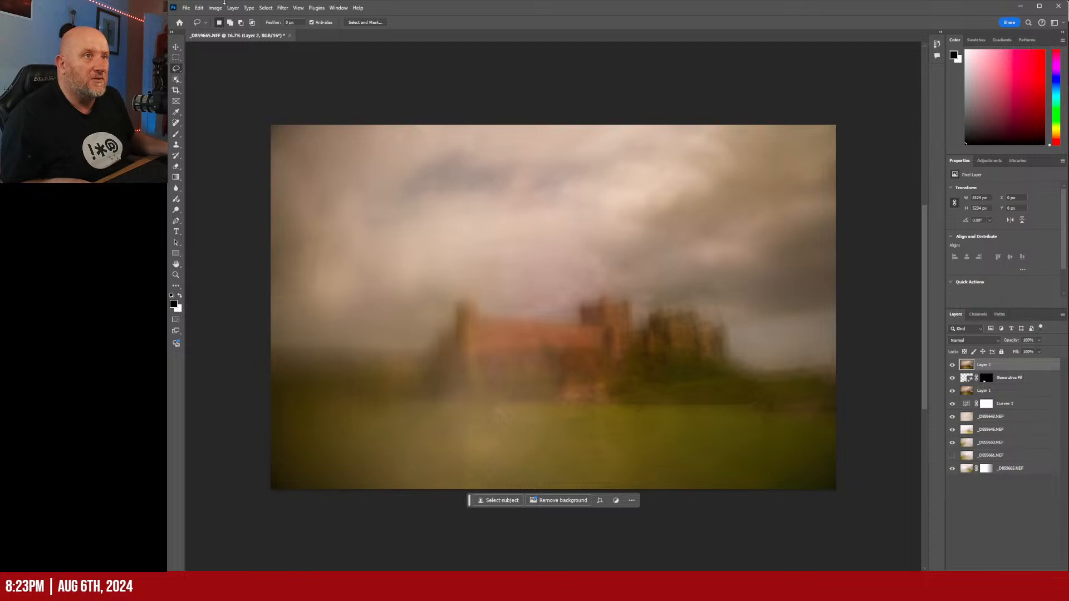
- Reopen the Nik Collection 7 palette with the new merged top layer selected
{"action": "left_click", "coordinate": [283, 8]}
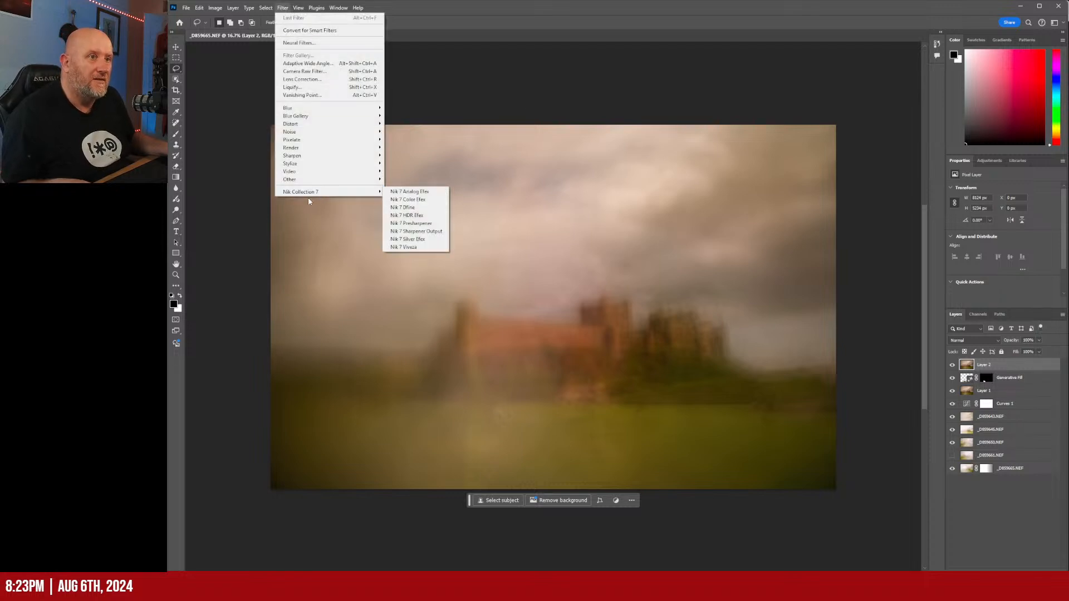
{"action": "left_click", "coordinate": [241, 303]}
{"action": "left_click", "coordinate": [186, 8]}
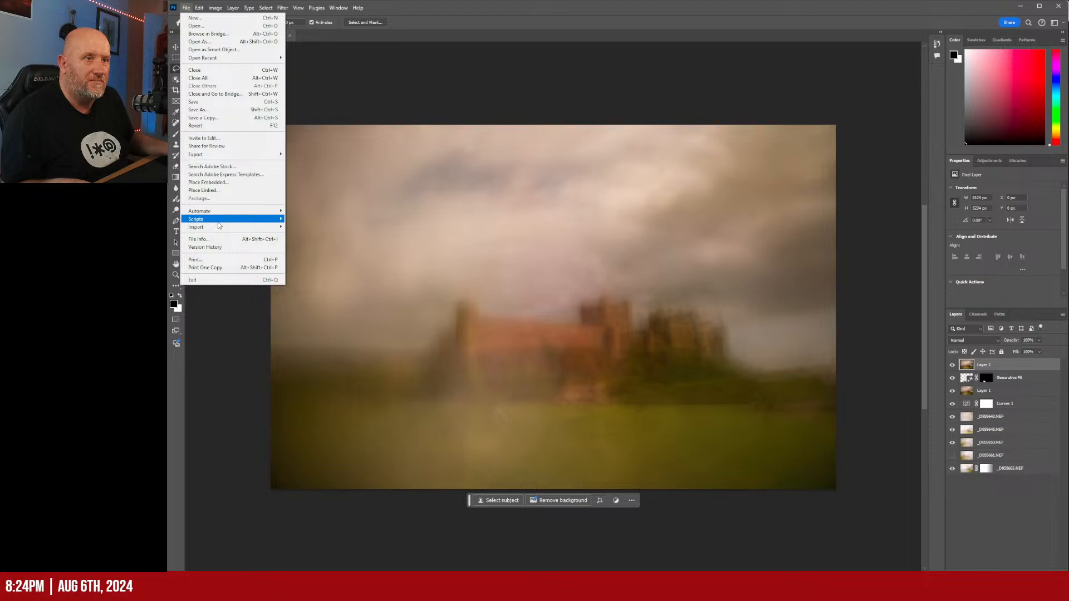
{"action": "mouse_move", "coordinate": [218, 222]}
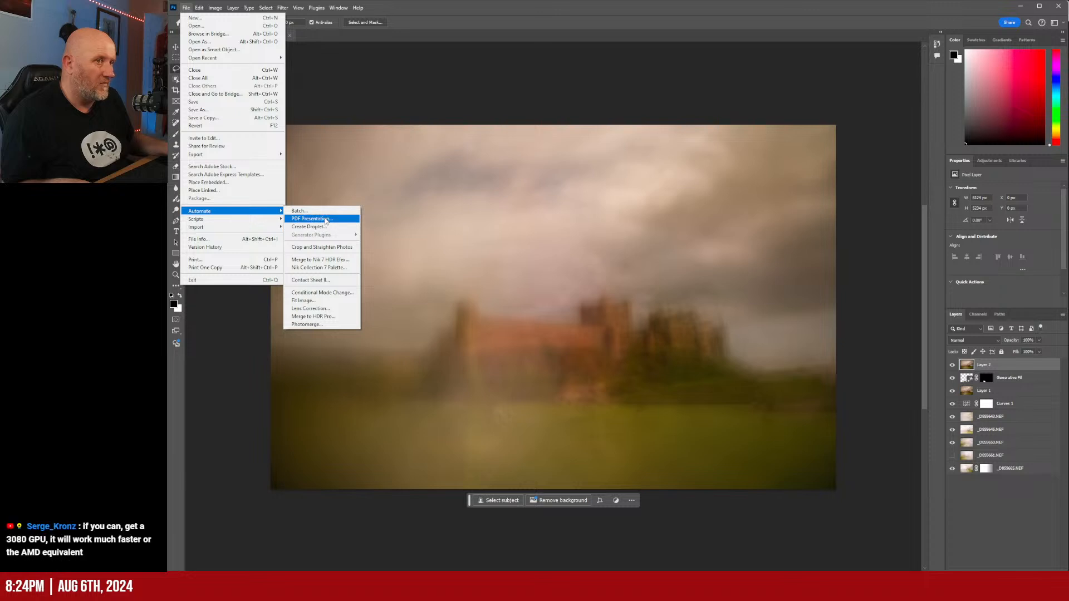
- Open the castle image in Nik 7 Analog Efex and apply a black-and-white preset, replacing all current parameters
{"action": "left_click", "coordinate": [328, 270]}
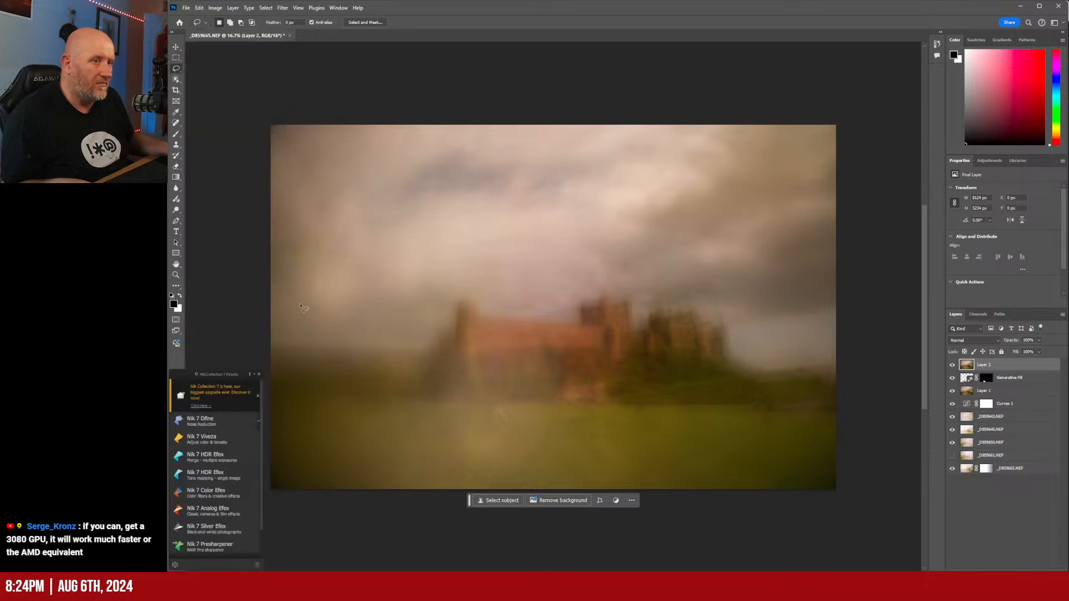
{"action": "left_click", "coordinate": [221, 513]}
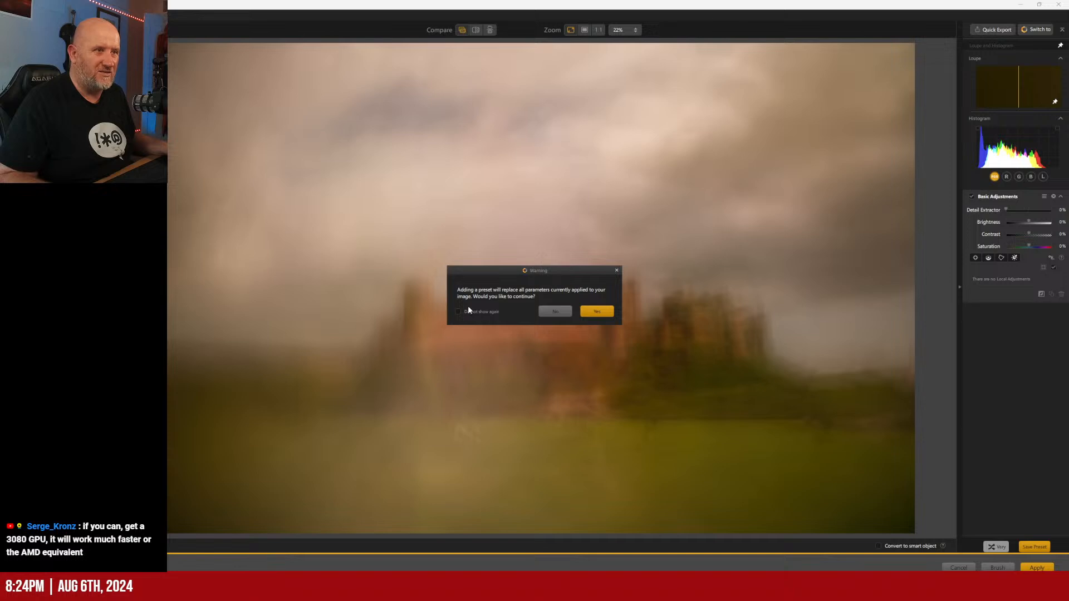
{"action": "left_click", "coordinate": [597, 311]}
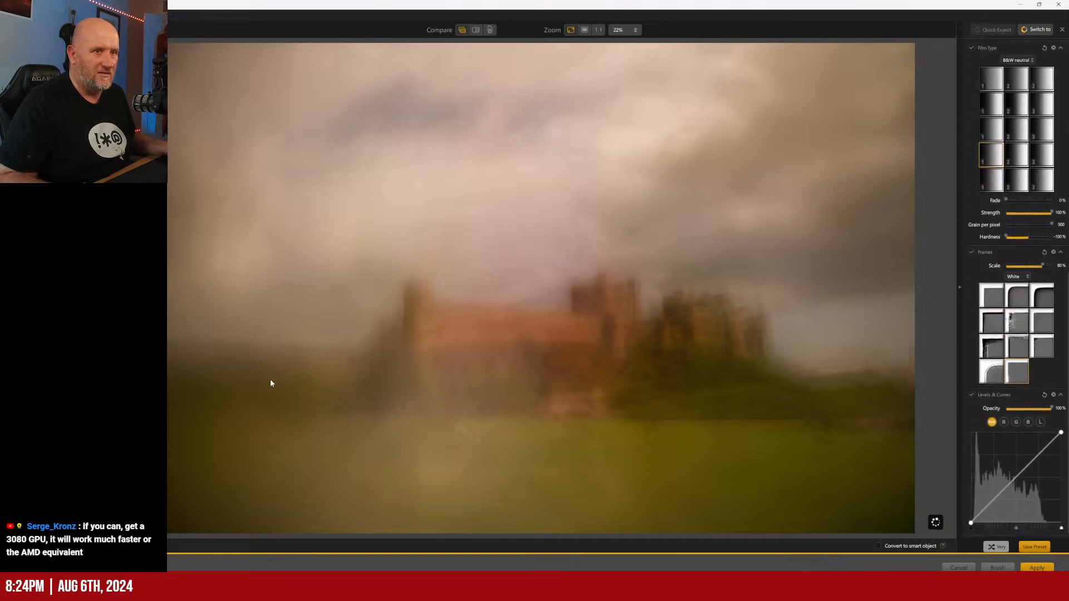
- Show the processed version across the whole image with the split comparison, and disable the Frames and Dirt & Scratches effects
{"action": "left_click", "coordinate": [476, 30]}
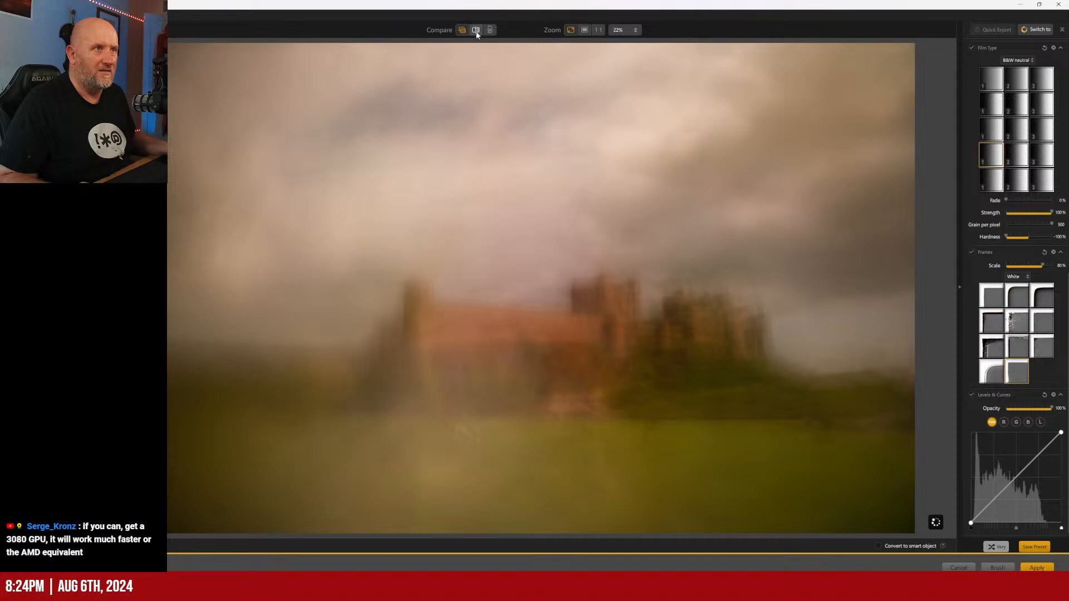
{"action": "left_click_drag", "start_coordinate": [533, 288], "coordinate": [168, 289]}
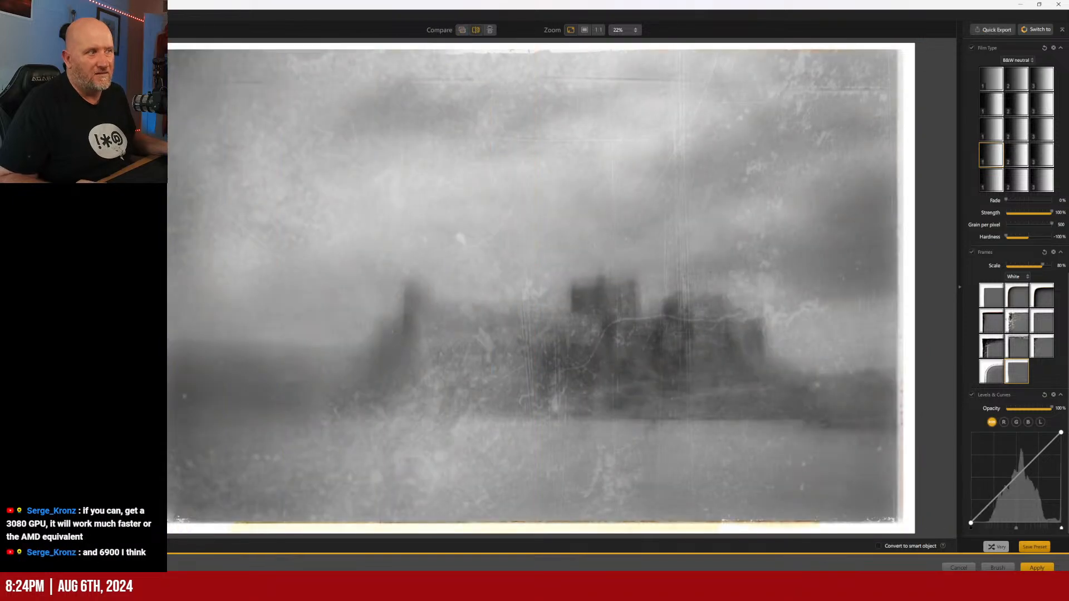
{"action": "left_click", "coordinate": [972, 252]}
{"action": "scroll", "coordinate": [972, 252], "scroll_direction": "up", "scroll_amount": 5}
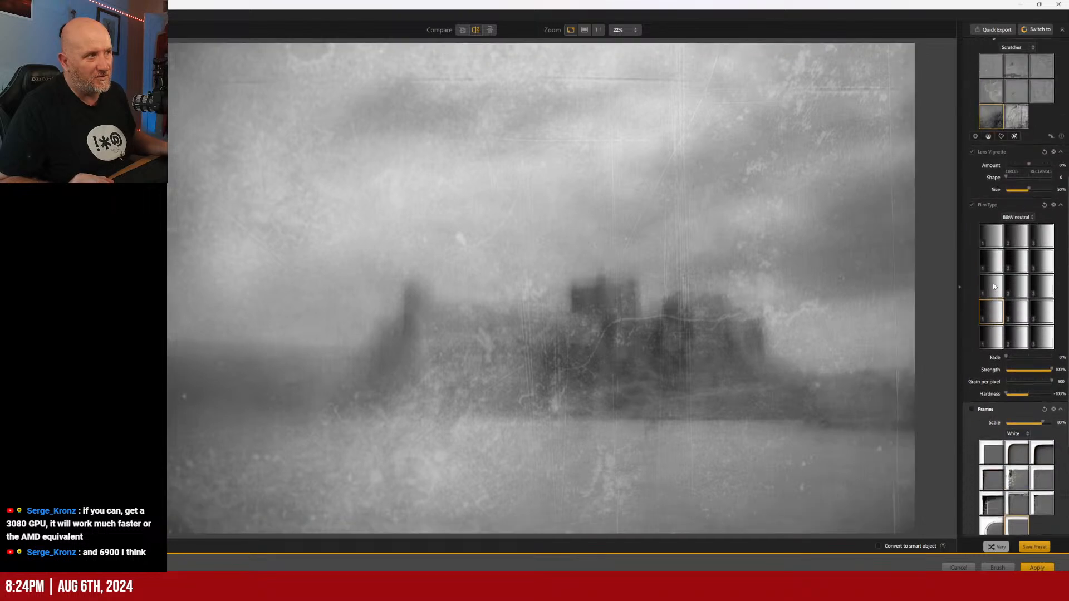
{"action": "left_click", "coordinate": [971, 223]}
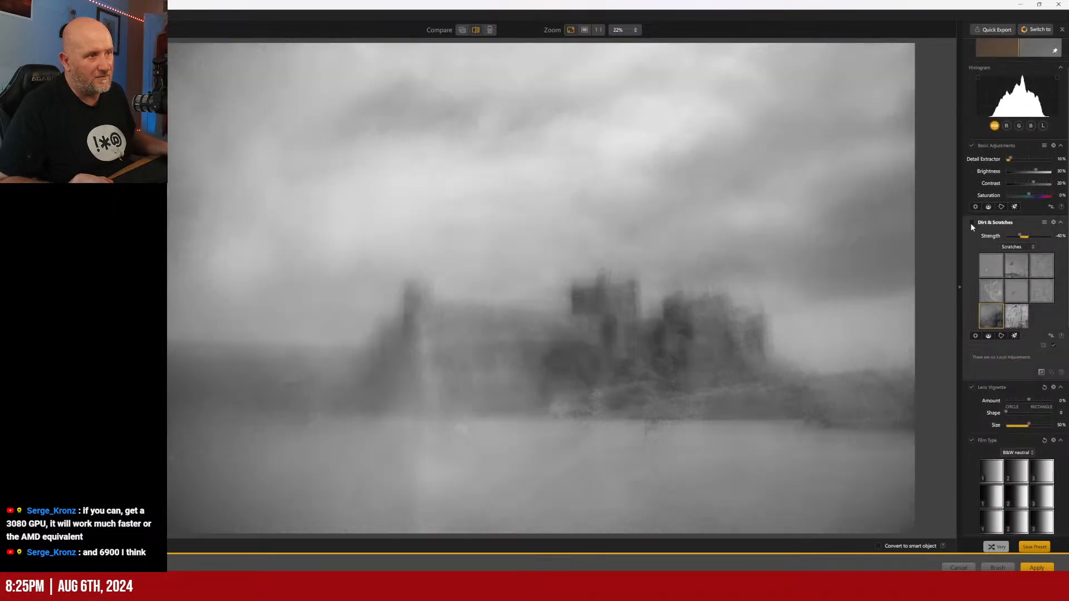
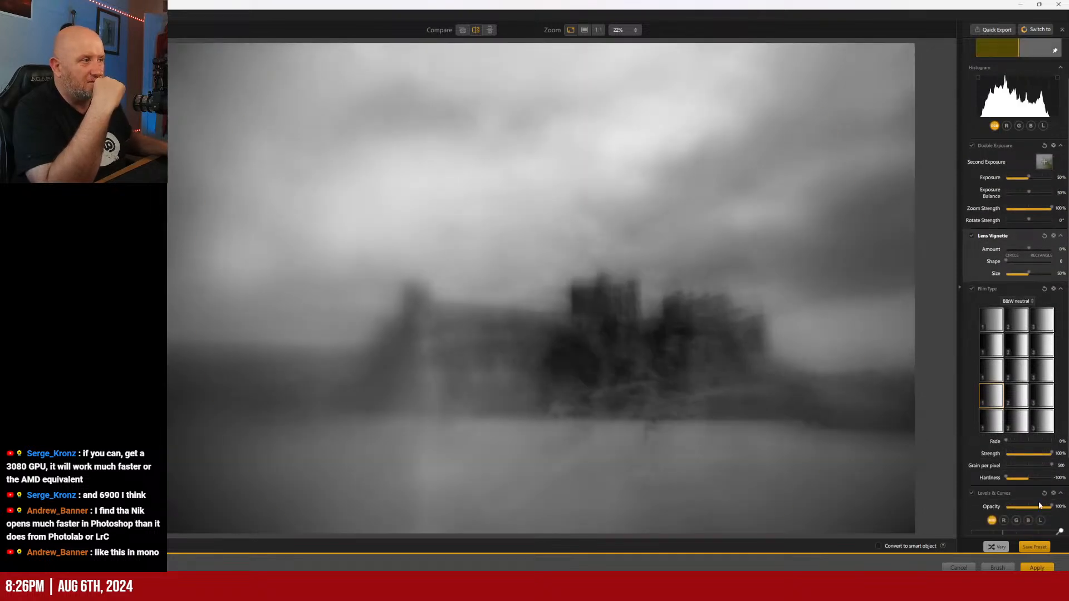
- Change the Film Type category to Warm, try the other film swatches and choose the first one
{"action": "left_click", "coordinate": [1011, 302]}
{"action": "left_click", "coordinate": [1012, 310]}
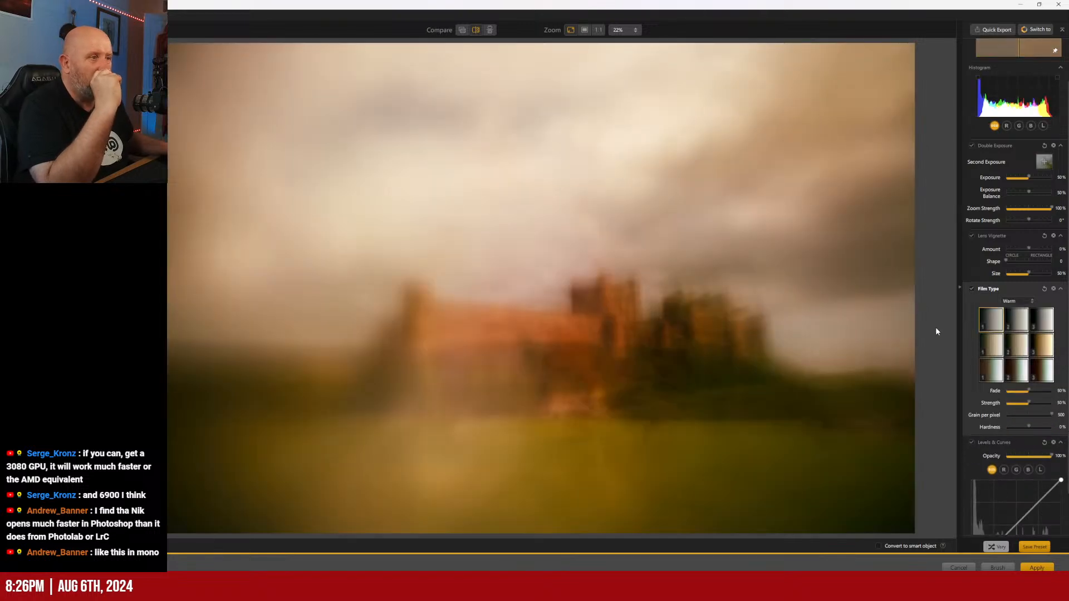
{"action": "left_click", "coordinate": [989, 348]}
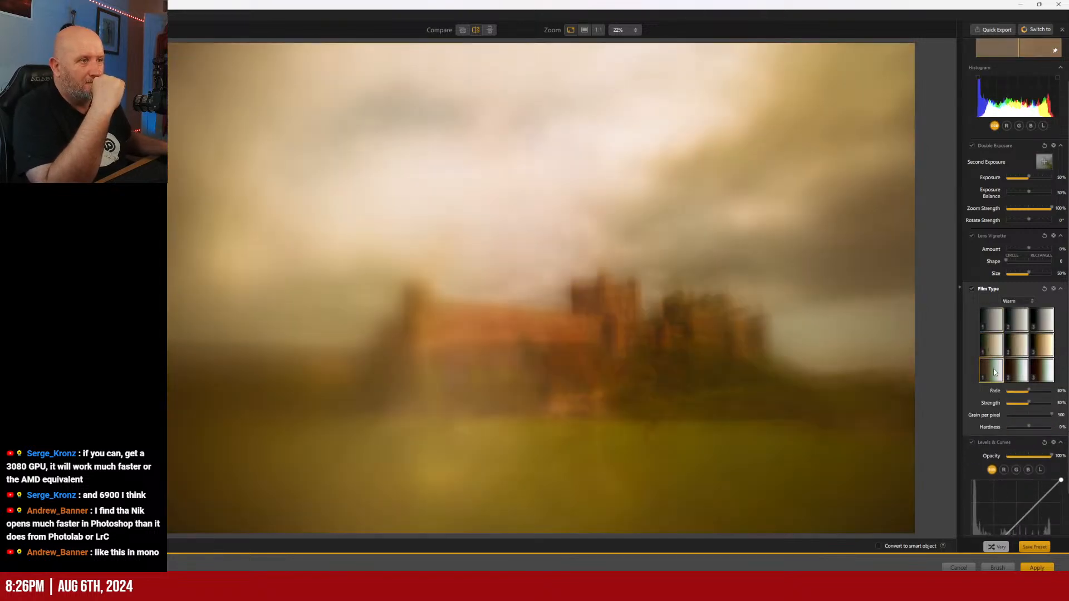
{"action": "left_click", "coordinate": [992, 329]}
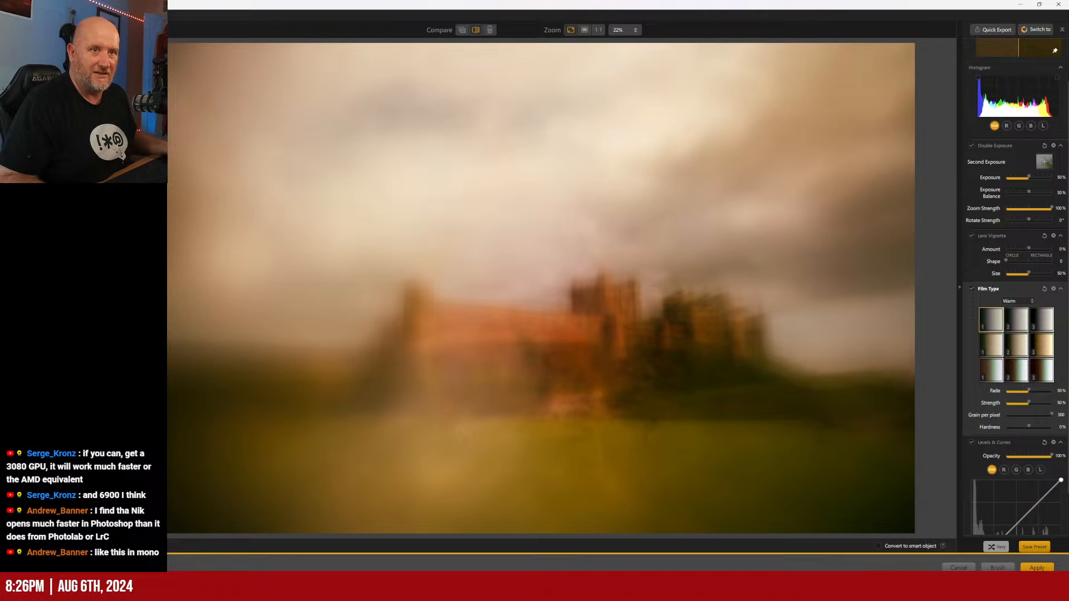
- Set the basic adjustments to Brightness 26%, Contrast -15% and Detail Extractor 6%
{"action": "scroll", "coordinate": [1013, 334], "scroll_direction": "up", "scroll_amount": 3}
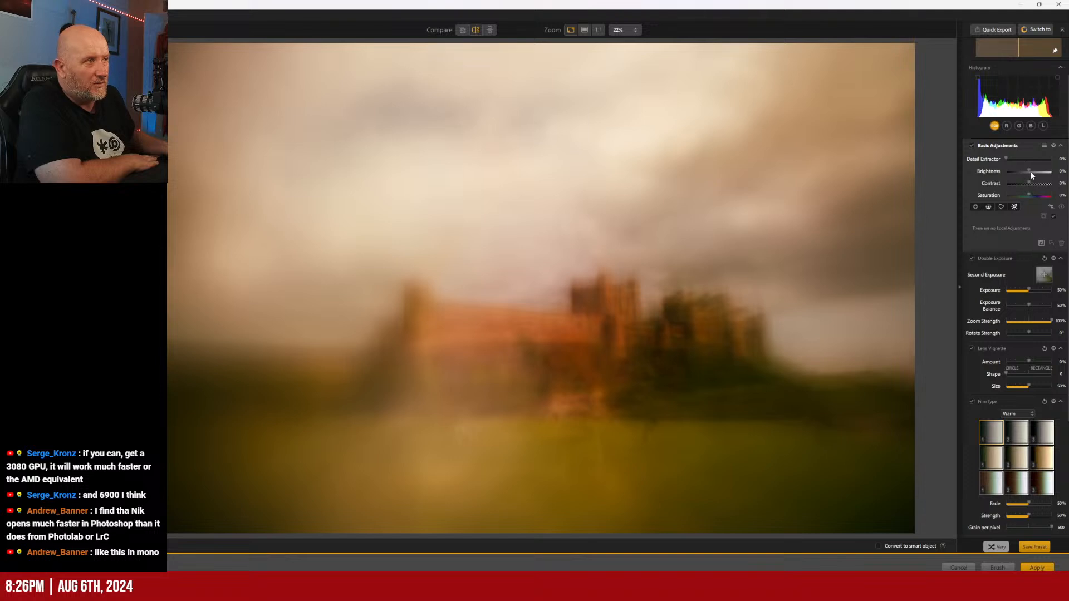
{"action": "mouse_move", "coordinate": [1030, 174]}
{"action": "left_mouse_down"}
{"action": "mouse_move", "coordinate": [1014, 180]}
{"action": "mouse_move", "coordinate": [1024, 185]}
{"action": "left_mouse_up"}
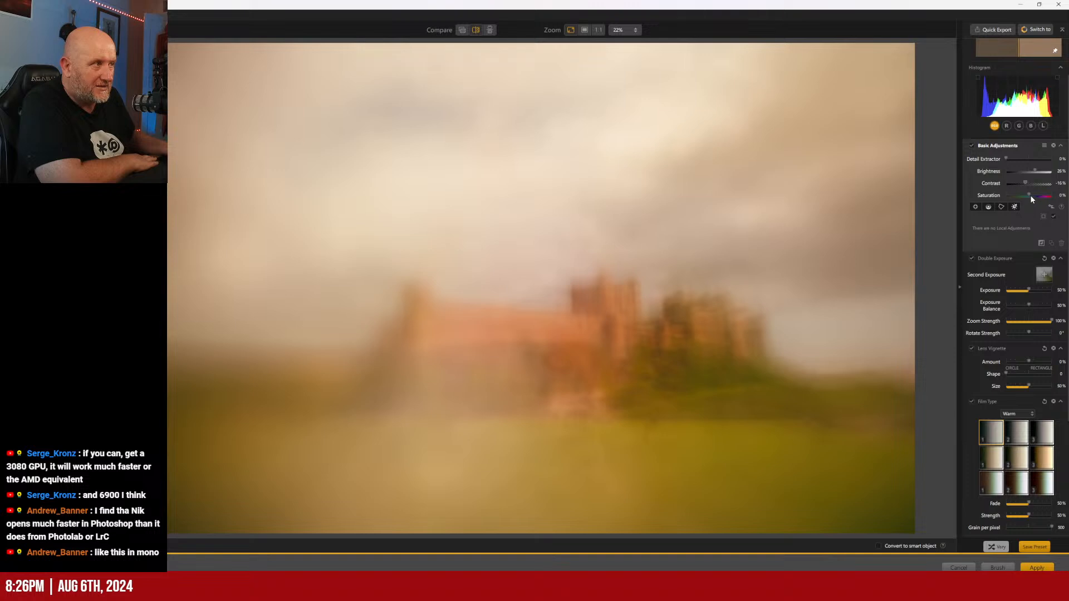
{"action": "left_click_drag", "start_coordinate": [1006, 159], "coordinate": [1012, 160]}
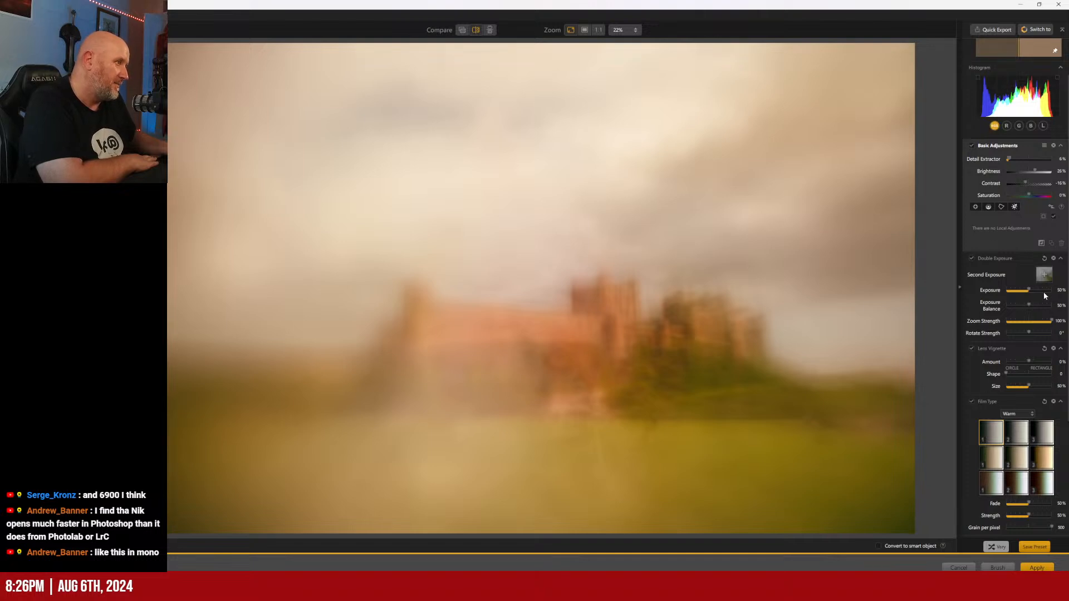
- Set the double exposure's Zoom Strength to 0%, and enlarge and slightly rotate the second exposure's frame
{"action": "left_click_drag", "start_coordinate": [1058, 323], "coordinate": [1010, 316]}
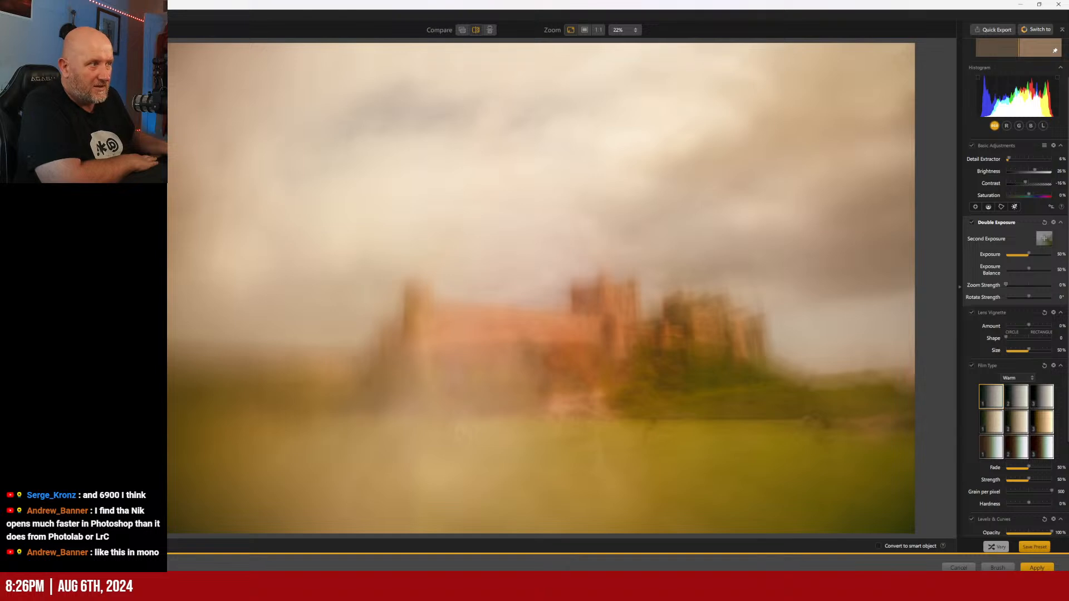
{"action": "mouse_move", "coordinate": [921, 282]}
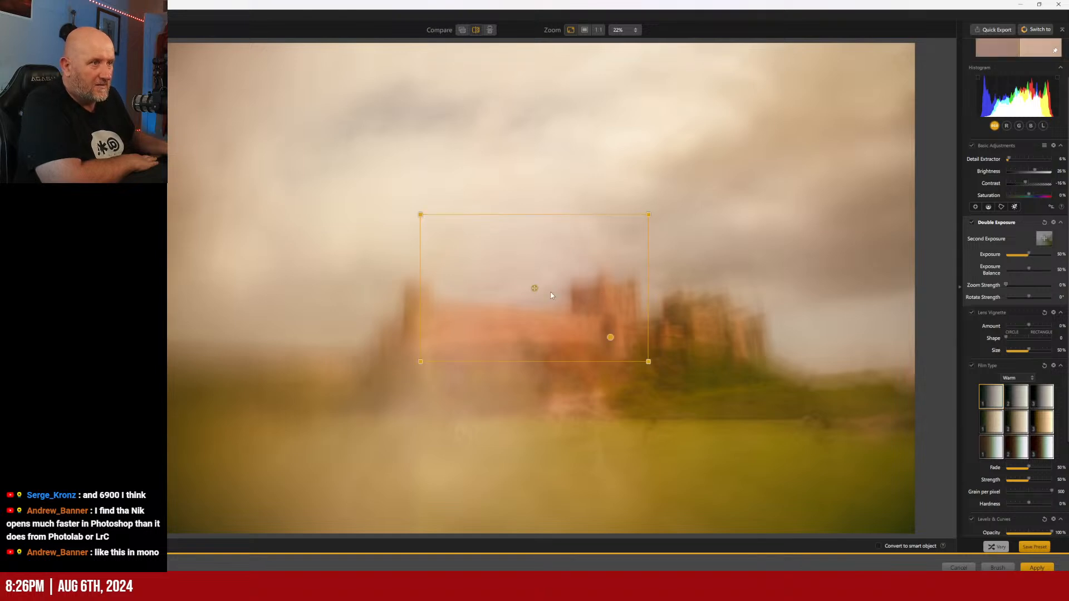
{"action": "left_click_drag", "start_coordinate": [647, 361], "coordinate": [754, 429]}
{"action": "left_click_drag", "start_coordinate": [812, 168], "coordinate": [419, 357]}
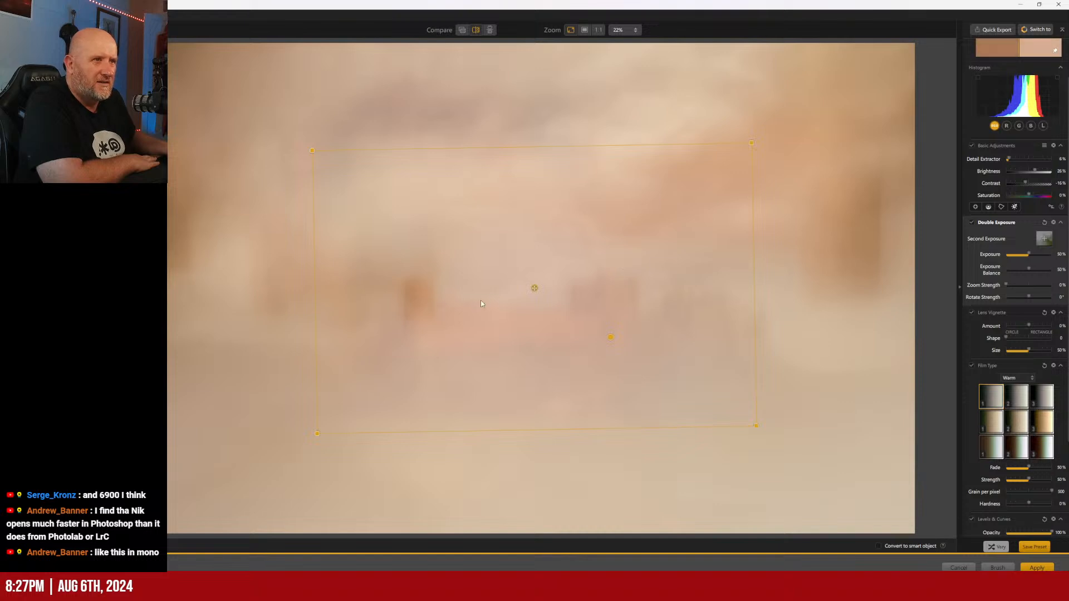
- Shift the second exposure down and right over the castle, enlarge it and tilt it counterclockwise
{"action": "left_click_drag", "start_coordinate": [535, 288], "coordinate": [601, 394]}
{"action": "scroll", "coordinate": [579, 373], "scroll_direction": "up", "scroll_amount": 5}
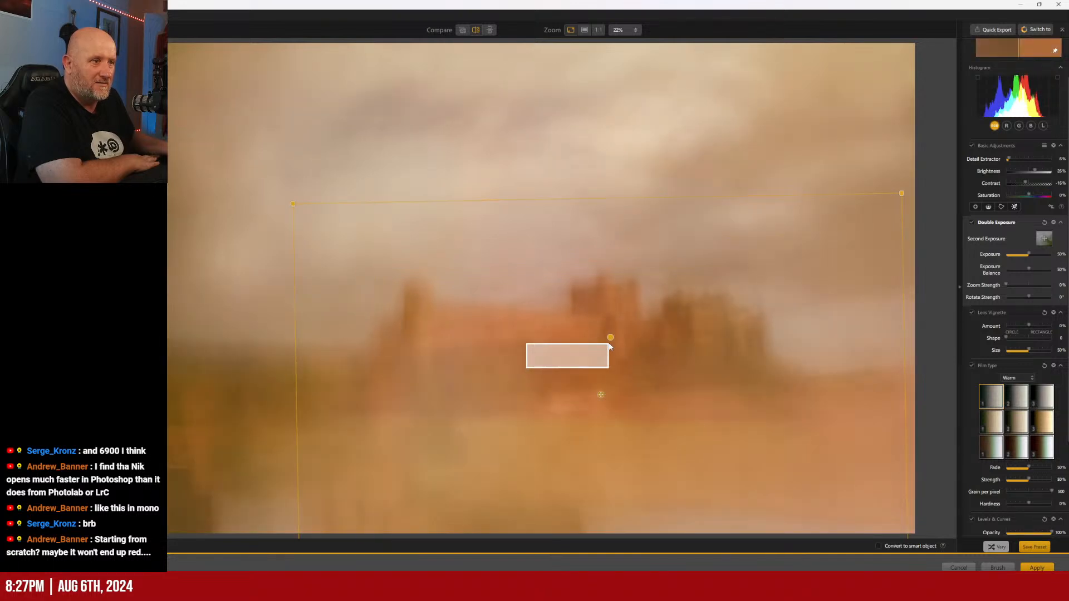
{"action": "left_click_drag", "start_coordinate": [601, 394], "coordinate": [653, 355]}
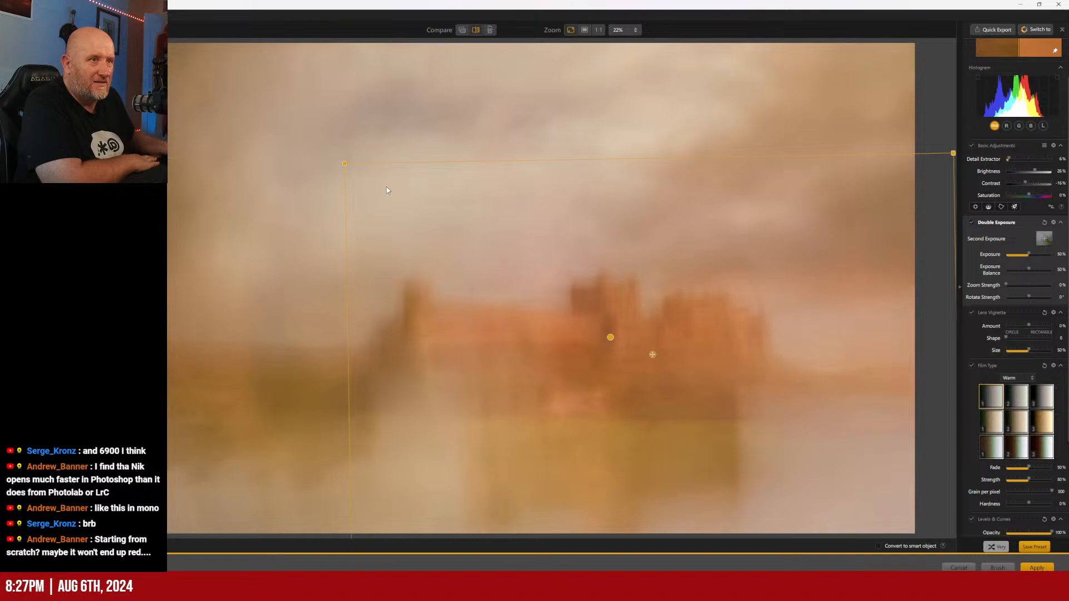
{"action": "scroll", "coordinate": [652, 355], "scroll_direction": "up", "scroll_amount": 5}
{"action": "scroll", "coordinate": [264, 170], "scroll_direction": "up", "scroll_amount": 2}
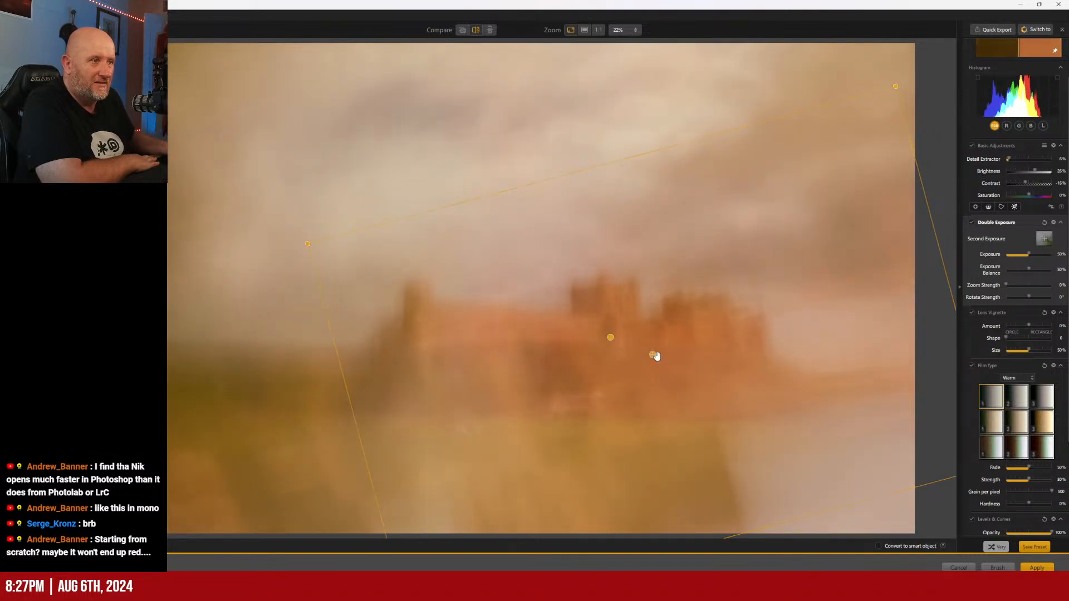
- Move the double exposure's effect centre to the upper-left sky and shift the second exposure left over the castle
{"action": "left_click", "coordinate": [344, 165]}
{"action": "left_click_drag", "start_coordinate": [344, 165], "coordinate": [273, 118]}
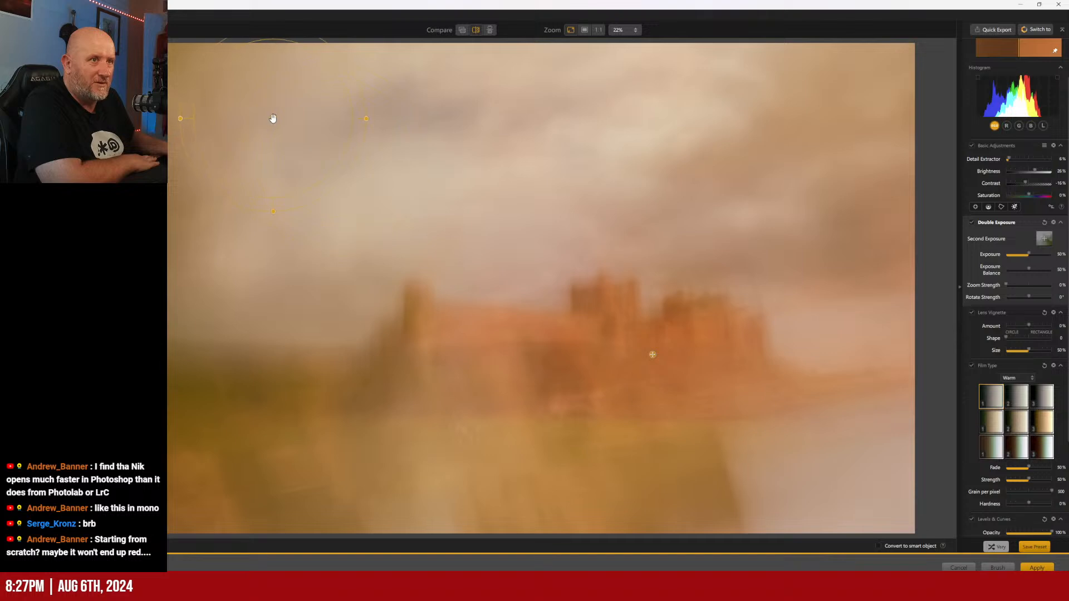
{"action": "mouse_move", "coordinate": [651, 356]}
{"action": "left_mouse_down"}
{"action": "mouse_move", "coordinate": [584, 312]}
{"action": "mouse_move", "coordinate": [609, 334]}
{"action": "mouse_move", "coordinate": [603, 348]}
{"action": "mouse_move", "coordinate": [594, 299]}
{"action": "mouse_move", "coordinate": [693, 263]}
{"action": "mouse_move", "coordinate": [807, 269]}
{"action": "mouse_move", "coordinate": [795, 310]}
{"action": "mouse_move", "coordinate": [804, 294]}
{"action": "mouse_move", "coordinate": [572, 326]}
{"action": "mouse_move", "coordinate": [487, 384]}
{"action": "mouse_move", "coordinate": [404, 372]}
{"action": "mouse_move", "coordinate": [418, 401]}
{"action": "mouse_move", "coordinate": [430, 400]}
{"action": "mouse_move", "coordinate": [733, 294]}
{"action": "mouse_move", "coordinate": [551, 365]}
{"action": "mouse_move", "coordinate": [660, 334]}
{"action": "mouse_move", "coordinate": [578, 344]}
{"action": "mouse_move", "coordinate": [558, 370]}
{"action": "left_mouse_up"}
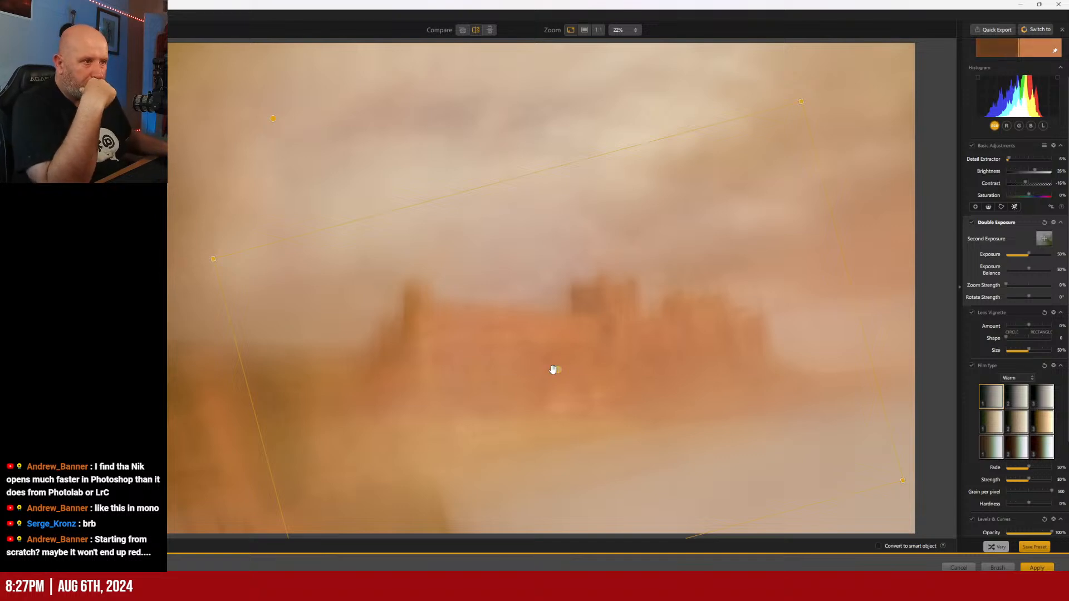
{"action": "left_click_drag", "start_coordinate": [558, 370], "coordinate": [527, 360]}
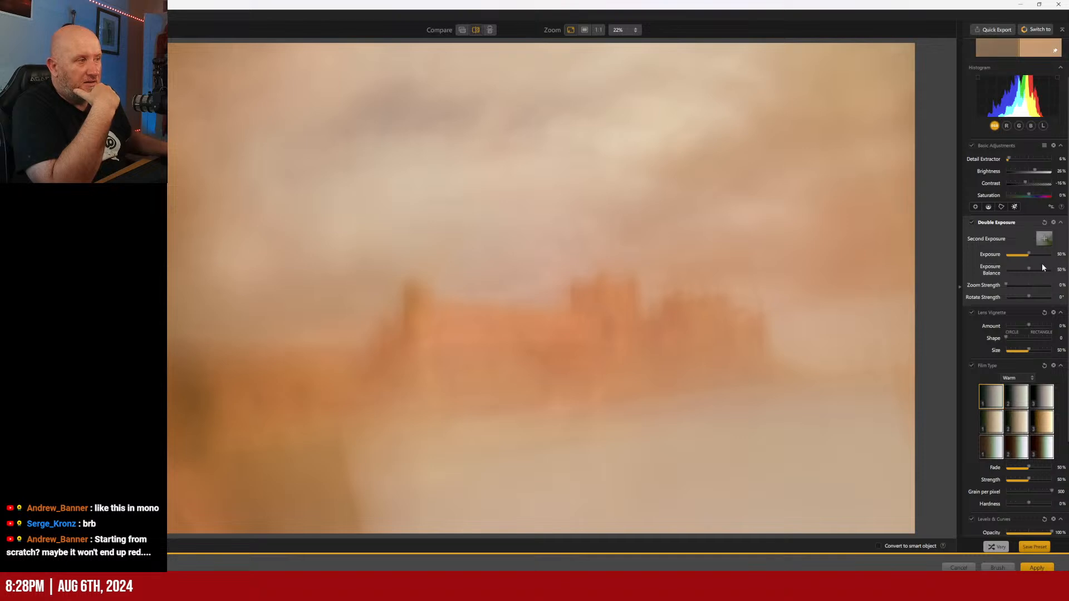
- Set the double exposure's Exposure to 57% and its Exposure Balance to 40%
{"action": "mouse_move", "coordinate": [1031, 253]}
{"action": "left_mouse_down"}
{"action": "mouse_move", "coordinate": [1010, 253]}
{"action": "mouse_move", "coordinate": [1030, 253]}
{"action": "mouse_move", "coordinate": [1013, 256]}
{"action": "mouse_move", "coordinate": [1021, 270]}
{"action": "left_mouse_up"}
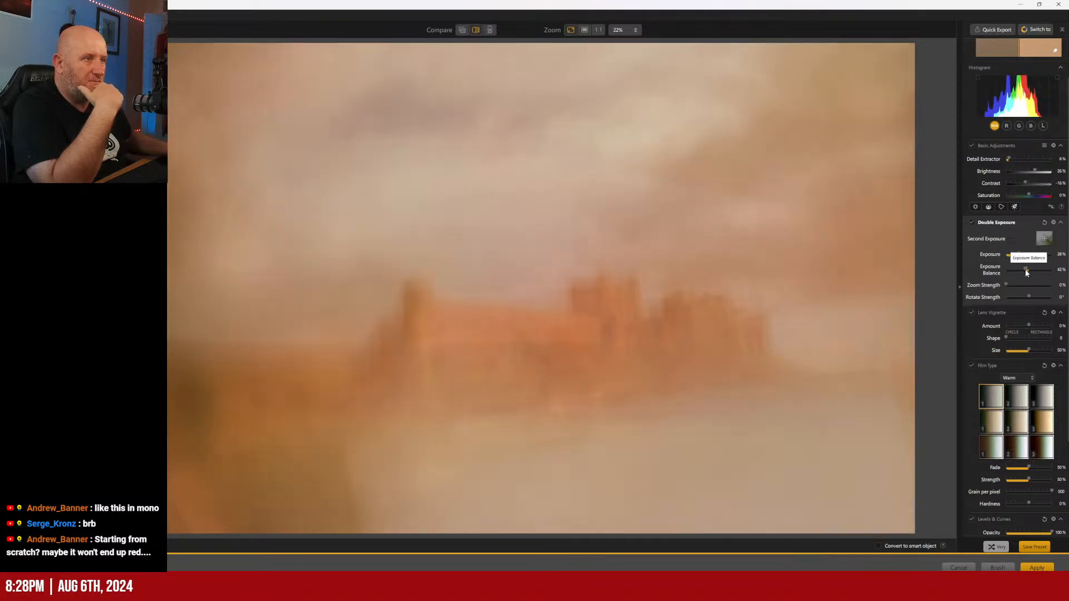
{"action": "left_click_drag", "start_coordinate": [1023, 272], "coordinate": [1024, 273]}
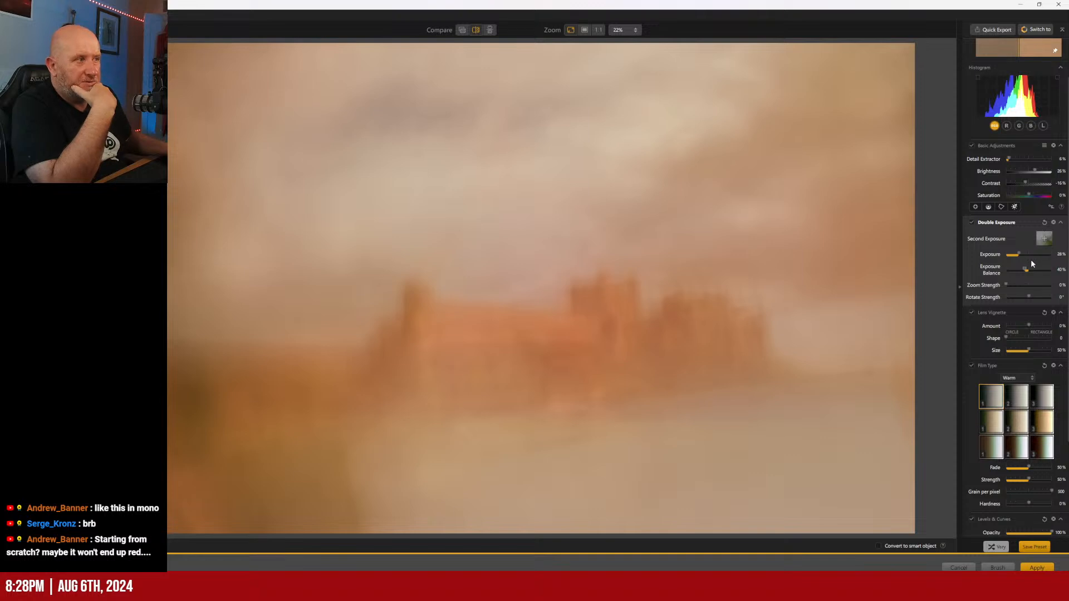
{"action": "left_click_drag", "start_coordinate": [1028, 255], "coordinate": [1045, 263]}
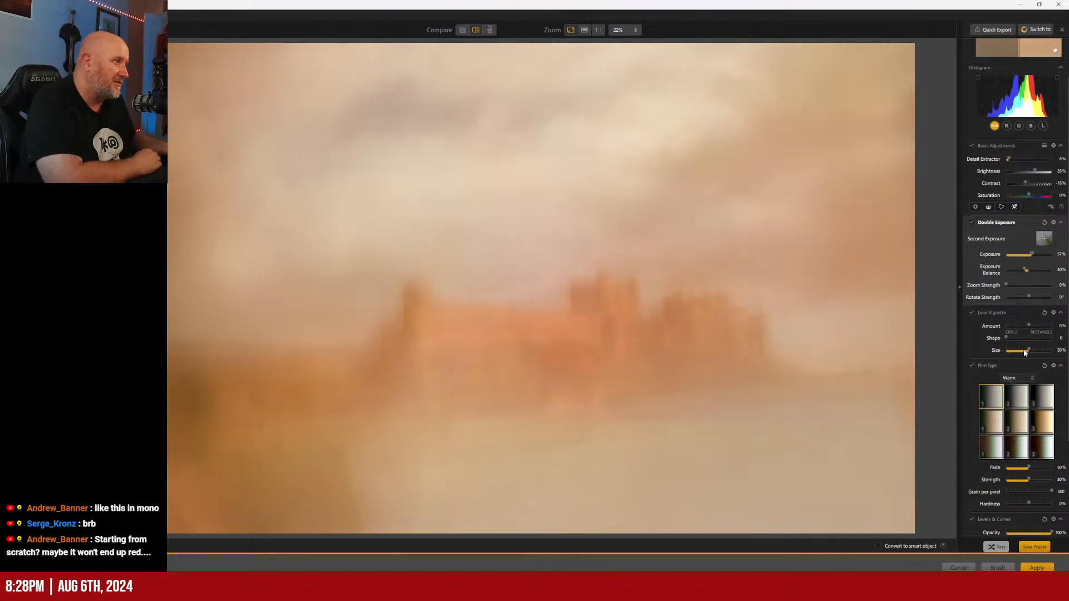
- Set the lens vignette's Size to 100% and its Amount to -20%
{"action": "left_click", "coordinate": [972, 313]}
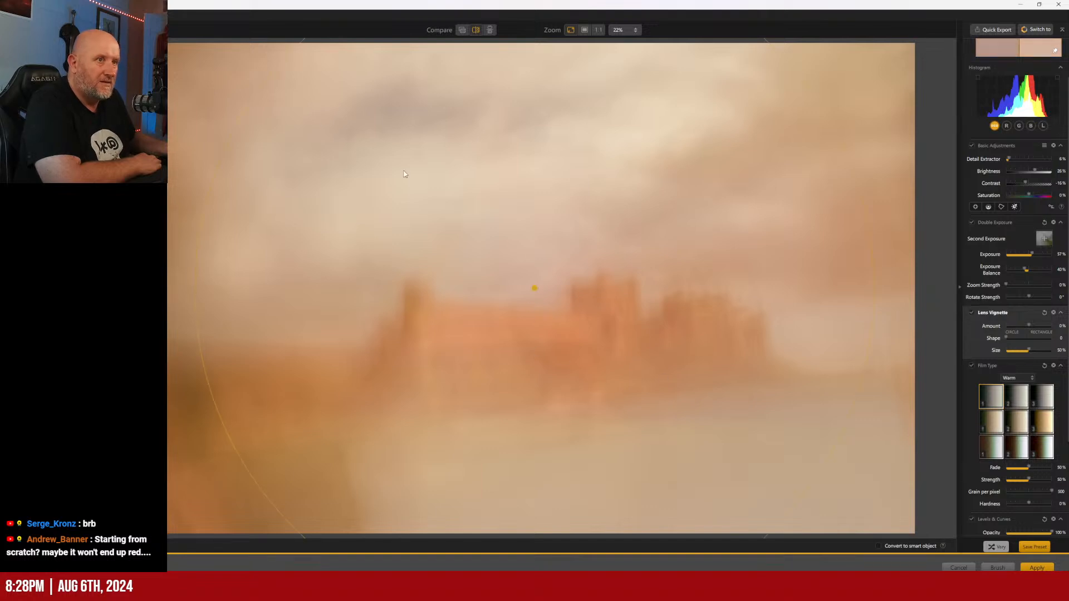
{"action": "left_click_drag", "start_coordinate": [276, 73], "coordinate": [584, 279]}
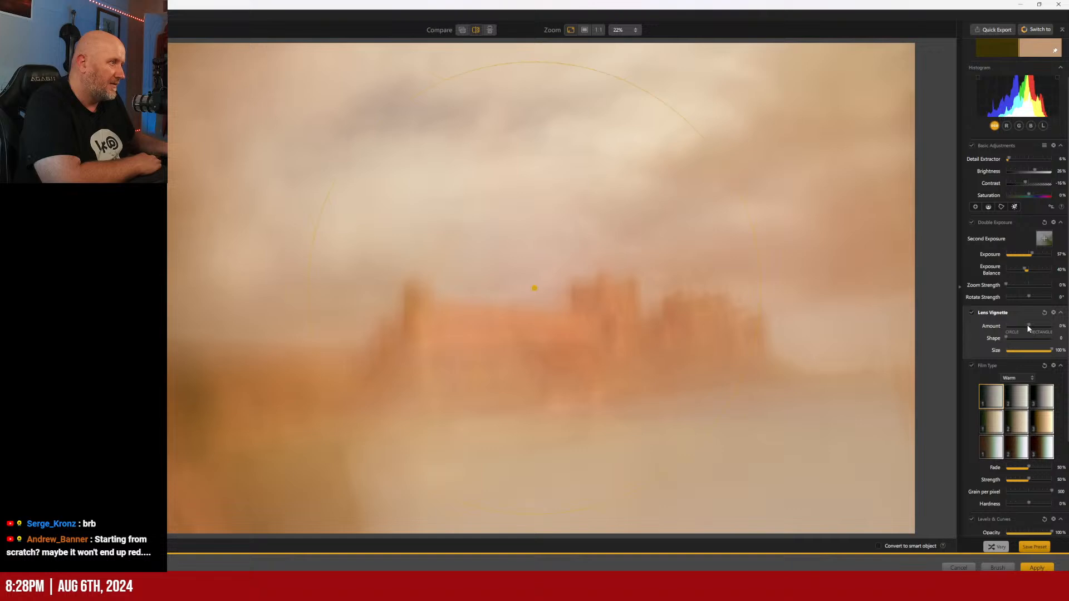
{"action": "left_click_drag", "start_coordinate": [1026, 328], "coordinate": [1026, 329]}
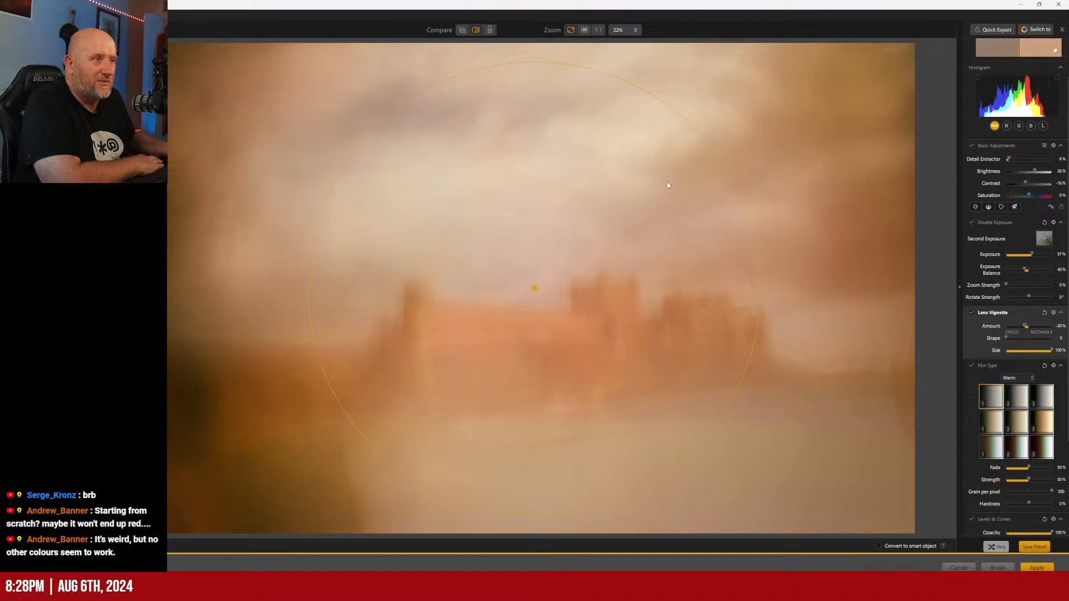
- Reposition the lens vignette's centre near the image's left edge, keep its Size at 100% and darken its Amount slightly beyond -20%
{"action": "left_click_drag", "start_coordinate": [675, 359], "coordinate": [56, 250]}
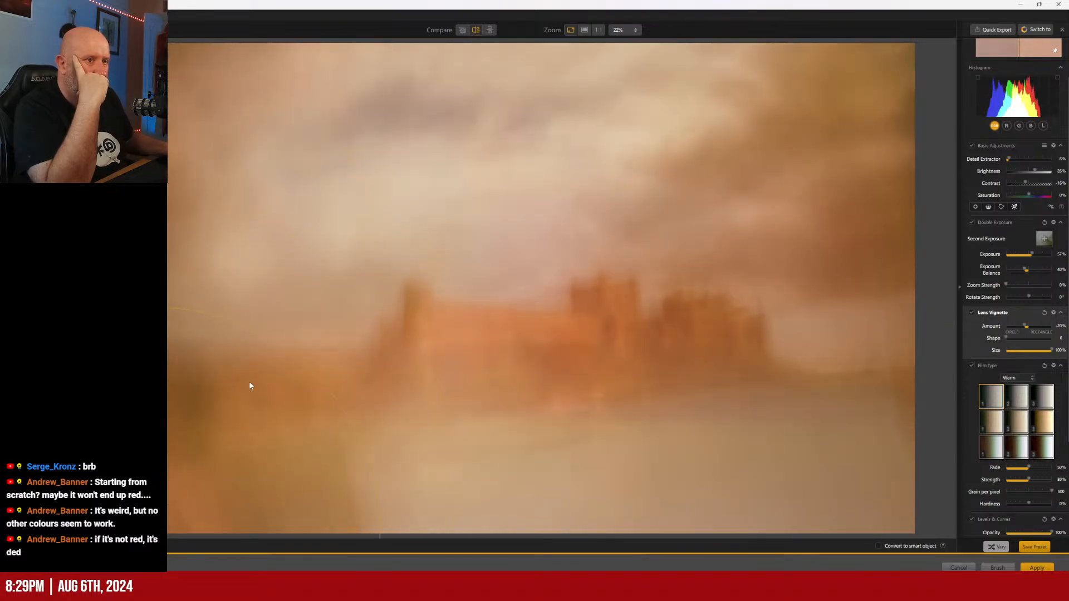
{"action": "left_click_drag", "start_coordinate": [273, 346], "coordinate": [297, 336]}
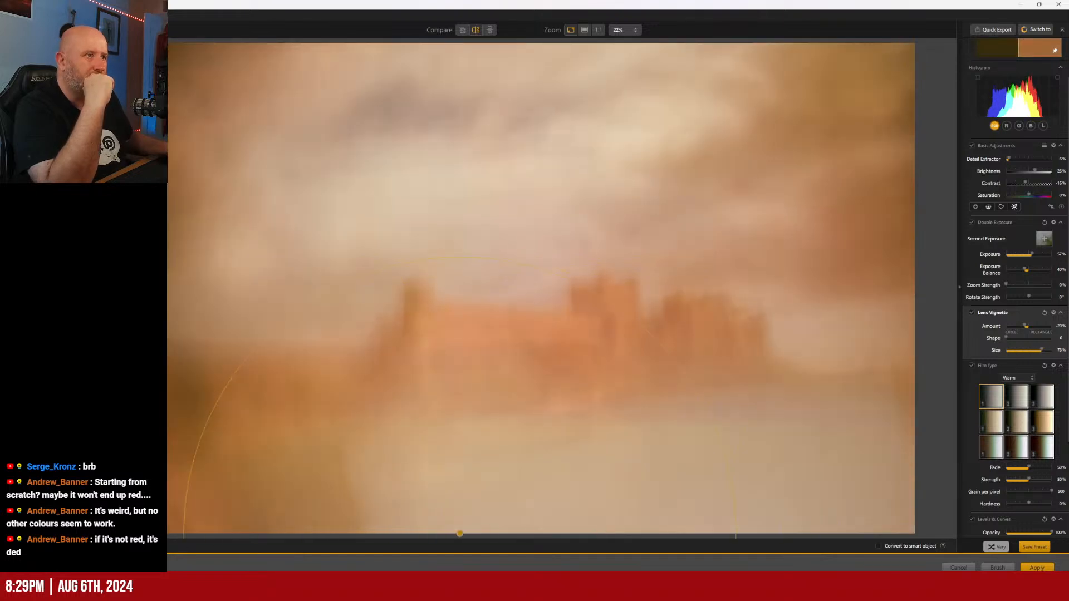
{"action": "left_click_drag", "start_coordinate": [357, 64], "coordinate": [694, 71]}
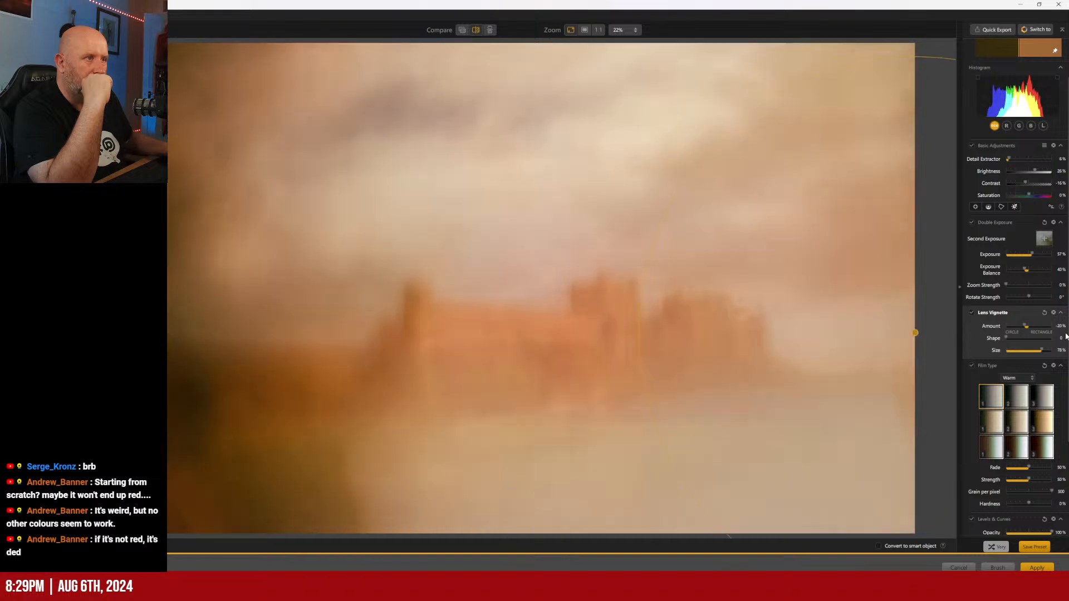
{"action": "left_click_drag", "start_coordinate": [699, 343], "coordinate": [227, 311]}
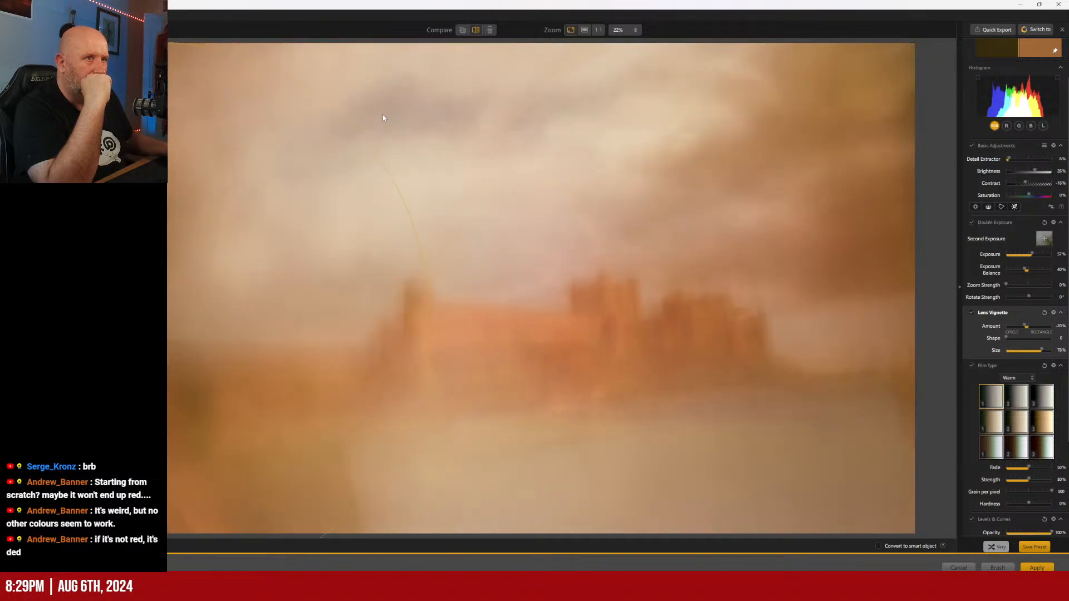
{"action": "left_click_drag", "start_coordinate": [349, 117], "coordinate": [910, 224]}
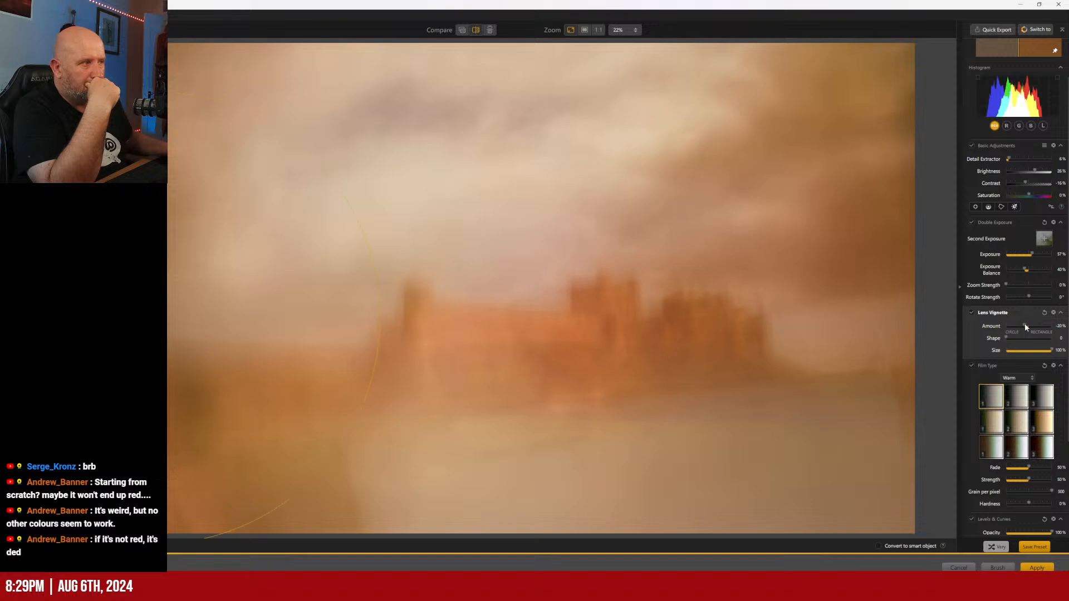
{"action": "left_click_drag", "start_coordinate": [1025, 327], "coordinate": [1024, 327]}
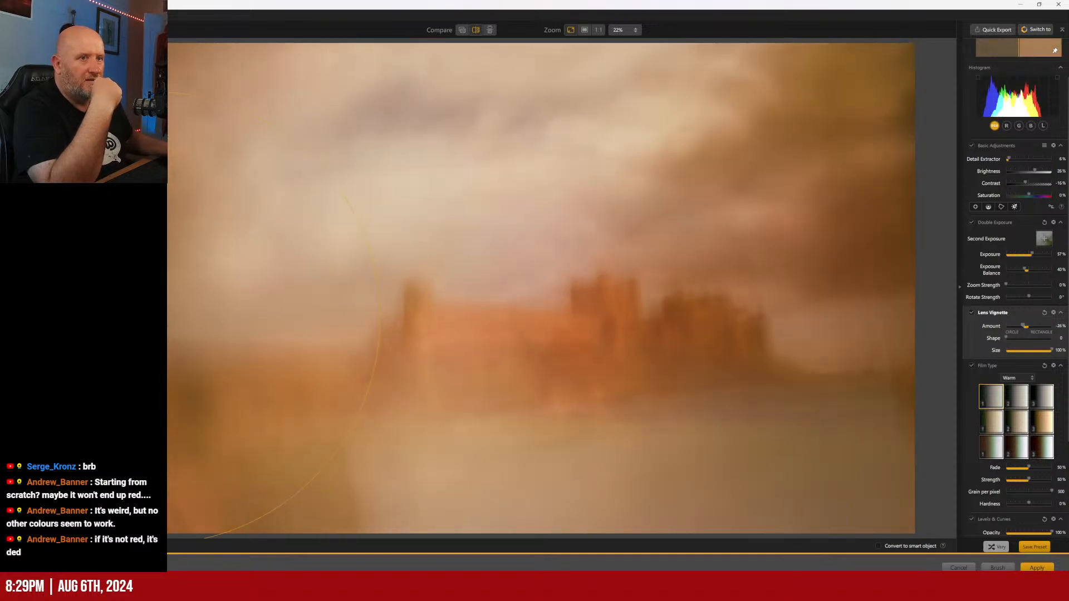
- Move the lens vignette's centre to the image's lower-left corner and shape the RGB curve into an S with raised highlights and lowered shadows
{"action": "left_click_drag", "start_coordinate": [217, 348], "coordinate": [215, 534]}
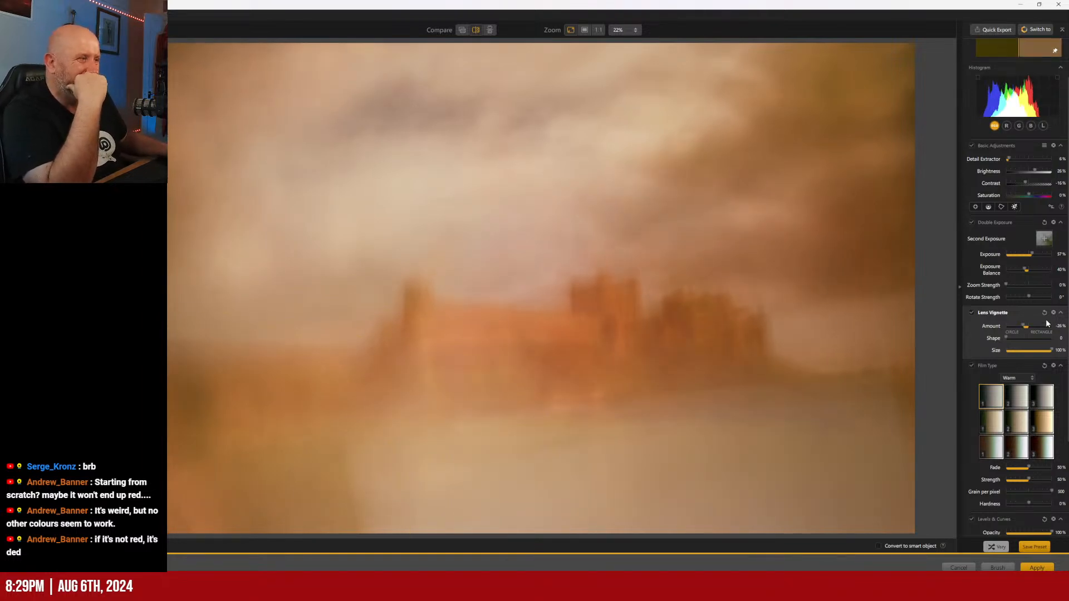
{"action": "scroll", "coordinate": [1027, 356], "scroll_direction": "down", "scroll_amount": 3}
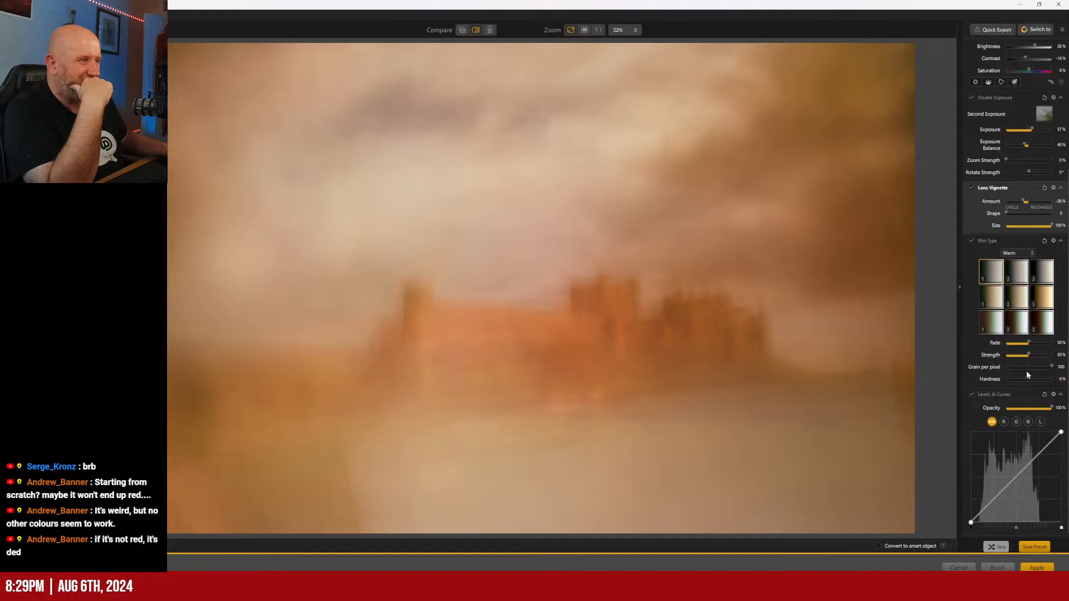
{"action": "left_click_drag", "start_coordinate": [1045, 451], "coordinate": [1042, 445]}
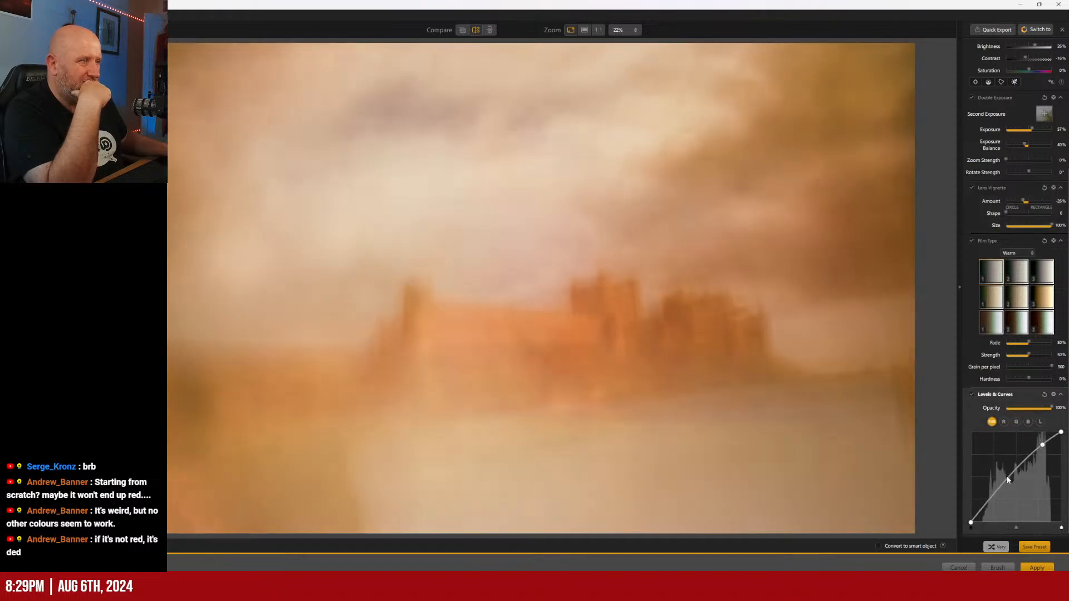
{"action": "left_click_drag", "start_coordinate": [1006, 478], "coordinate": [989, 515]}
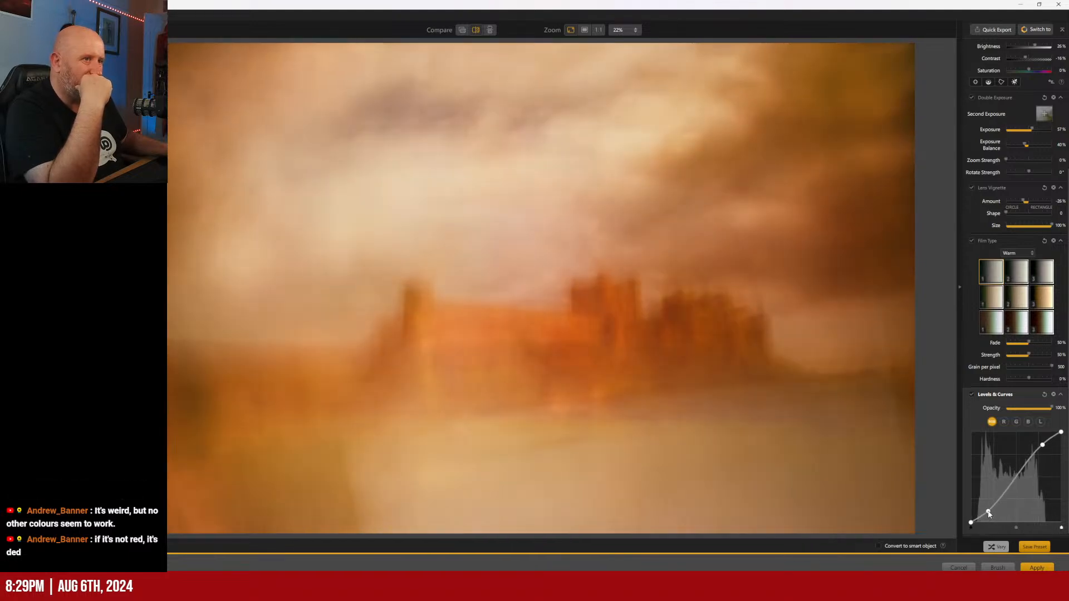
- Adjust the red curve's midpoint slightly and lower the highlight end of the green curve in Levels & Curves
{"action": "left_click", "coordinate": [1004, 421]}
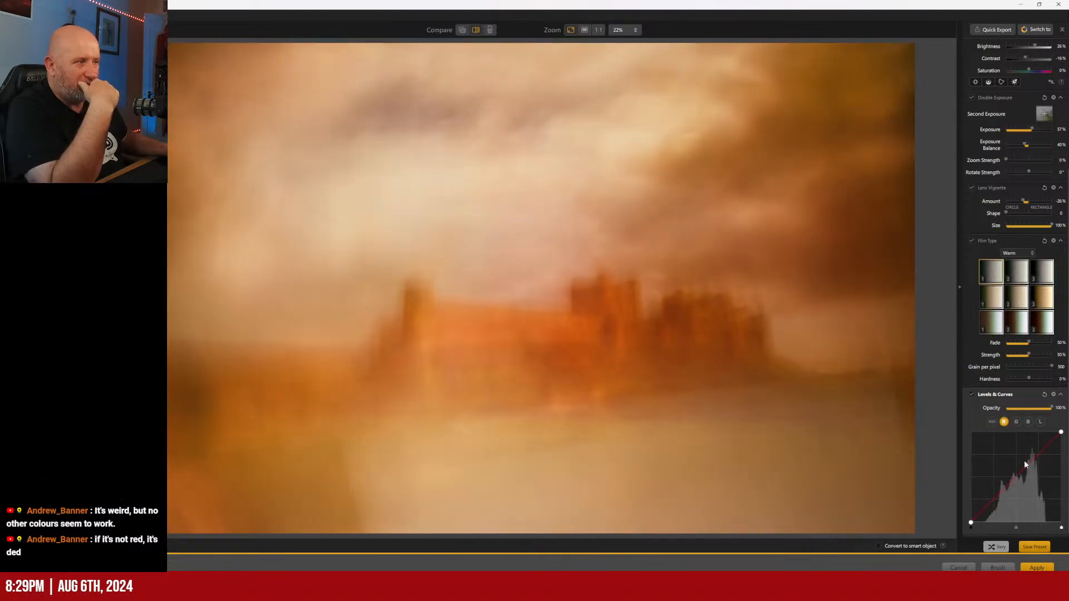
{"action": "left_click_drag", "start_coordinate": [1020, 478], "coordinate": [1017, 480]}
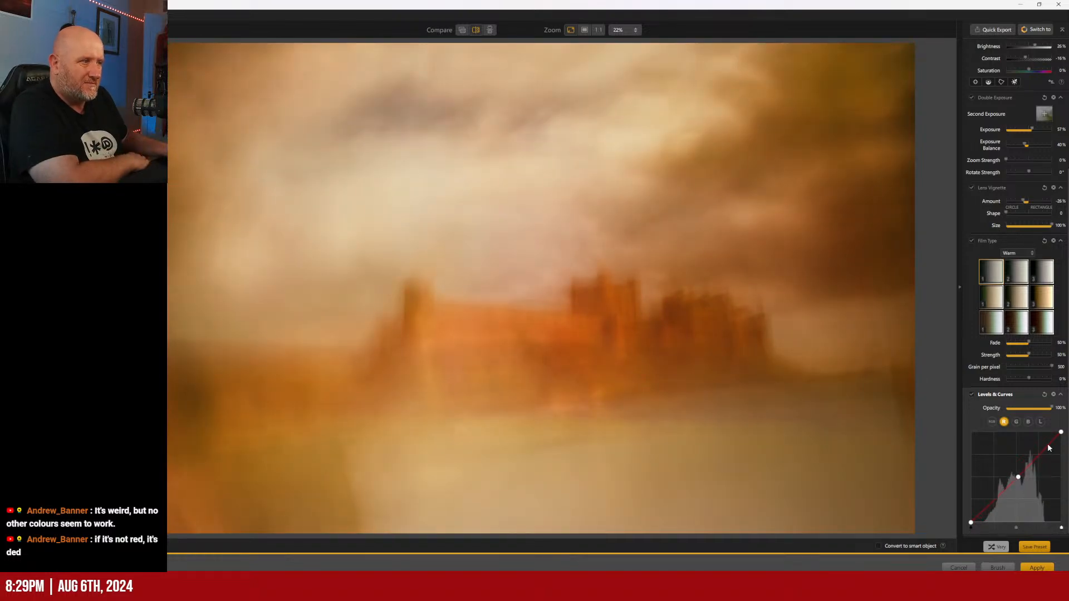
{"action": "left_click", "coordinate": [1017, 422]}
{"action": "mouse_move", "coordinate": [1023, 476]}
{"action": "left_mouse_down"}
{"action": "mouse_move", "coordinate": [1032, 495]}
{"action": "mouse_move", "coordinate": [1022, 476]}
{"action": "left_mouse_up"}
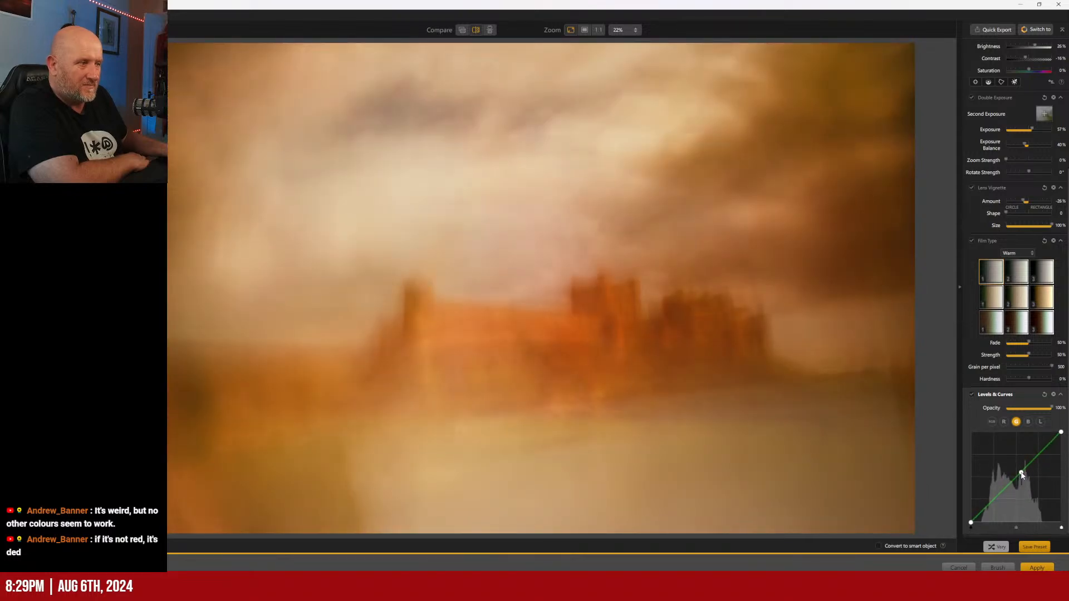
{"action": "scroll", "coordinate": [1065, 433], "scroll_direction": "up", "scroll_amount": 1}
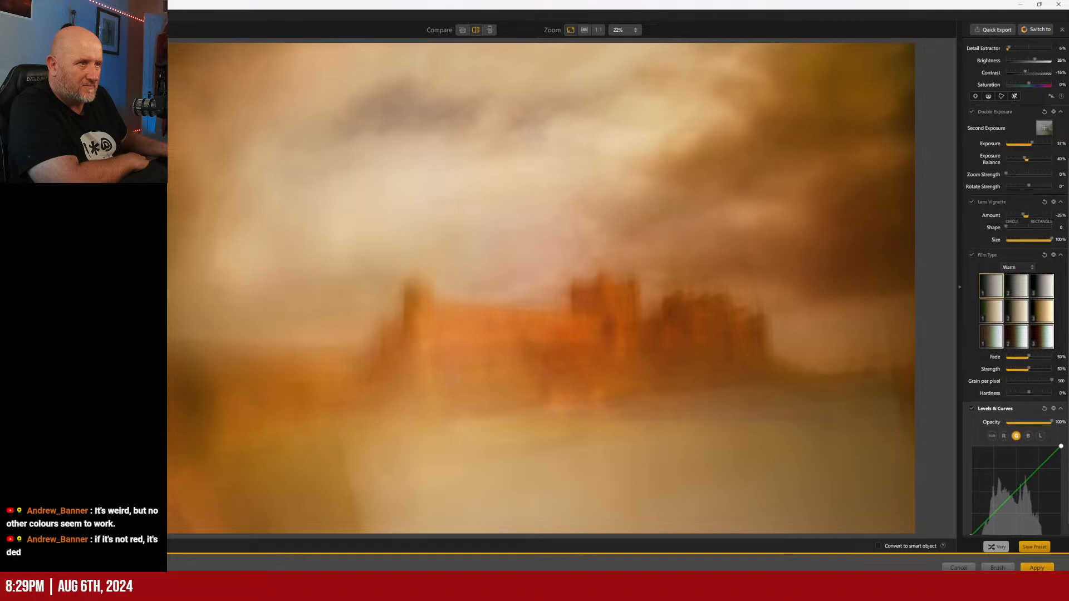
{"action": "left_click_drag", "start_coordinate": [1062, 453], "coordinate": [1045, 473]}
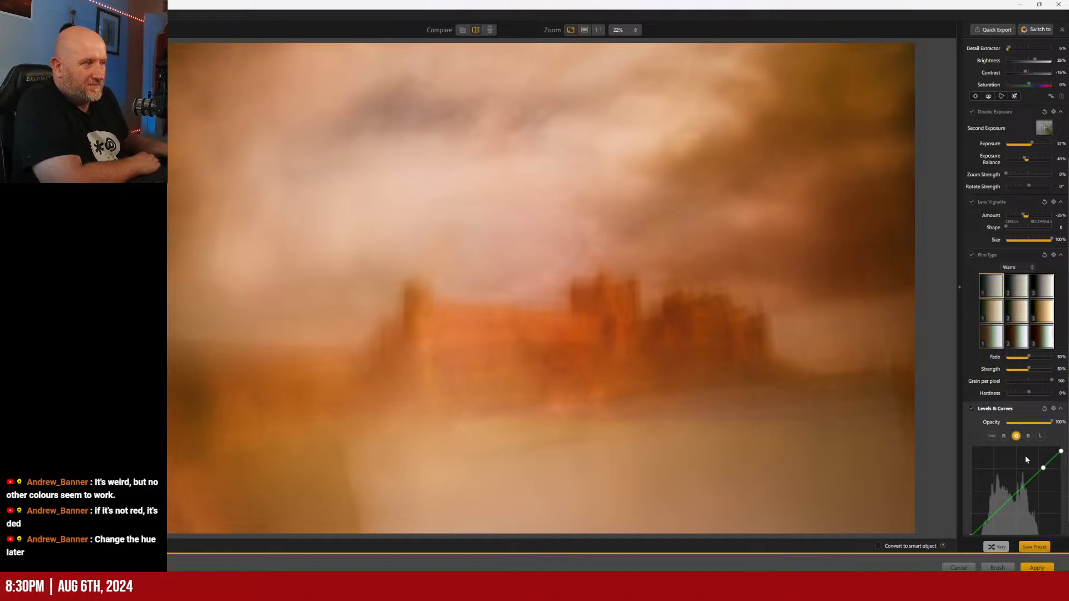
- Try a midtone adjustment on the blue channel's curve
{"action": "scroll", "coordinate": [1018, 454], "scroll_direction": "down", "scroll_amount": 1}
{"action": "left_click", "coordinate": [1029, 422]}
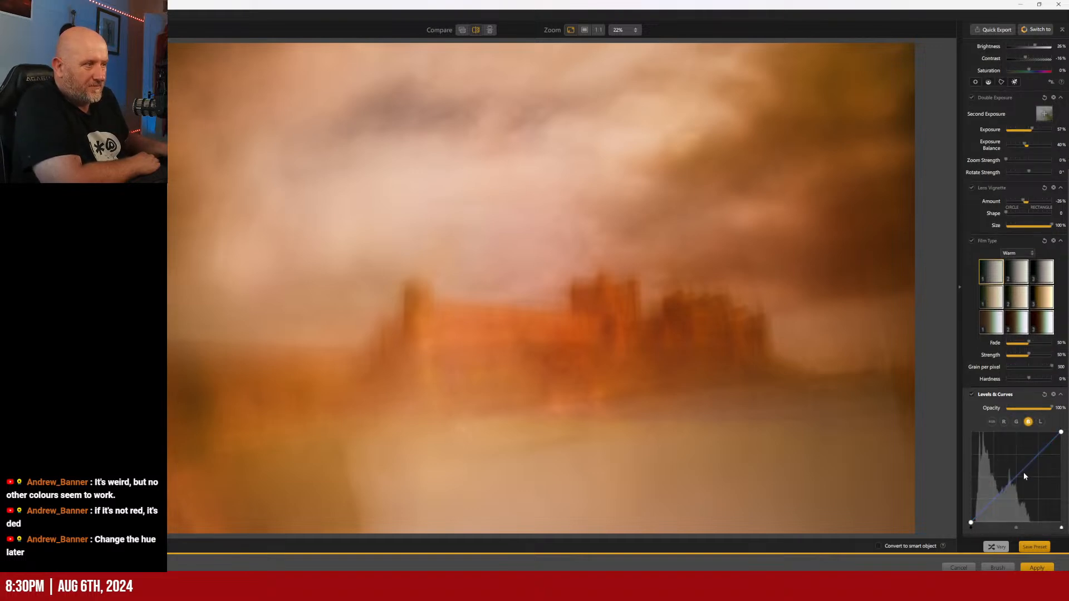
{"action": "mouse_move", "coordinate": [1026, 476]}
{"action": "left_mouse_down"}
{"action": "mouse_move", "coordinate": [1023, 460]}
{"action": "mouse_move", "coordinate": [1032, 482]}
{"action": "mouse_move", "coordinate": [1015, 472]}
{"action": "left_mouse_up"}
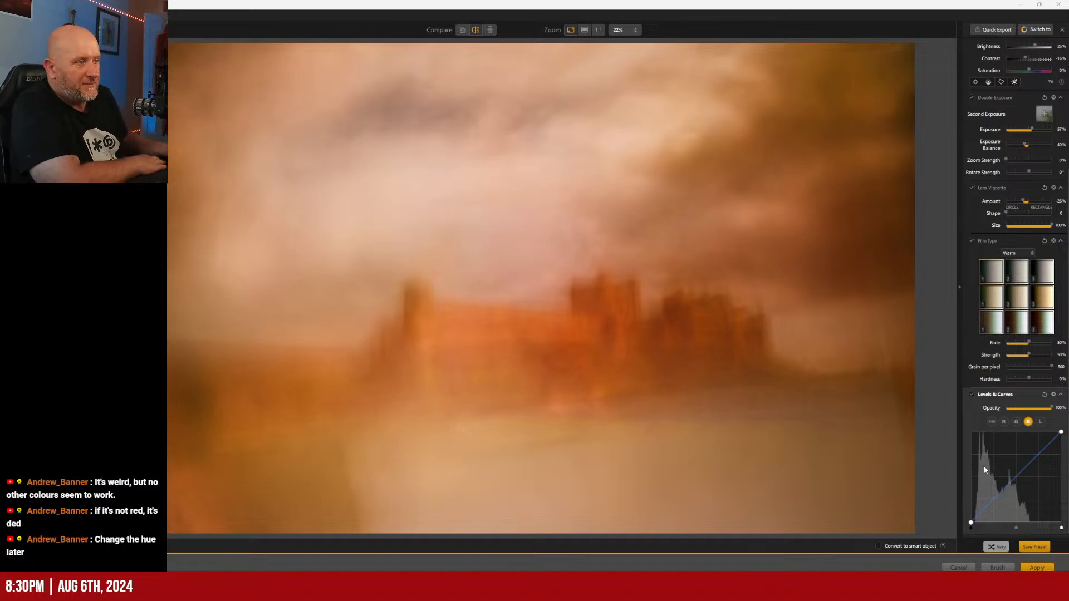
- Darken the midtones with the luminosity curve and pull the red curve's midpoint slightly down
{"action": "left_click", "coordinate": [1040, 422]}
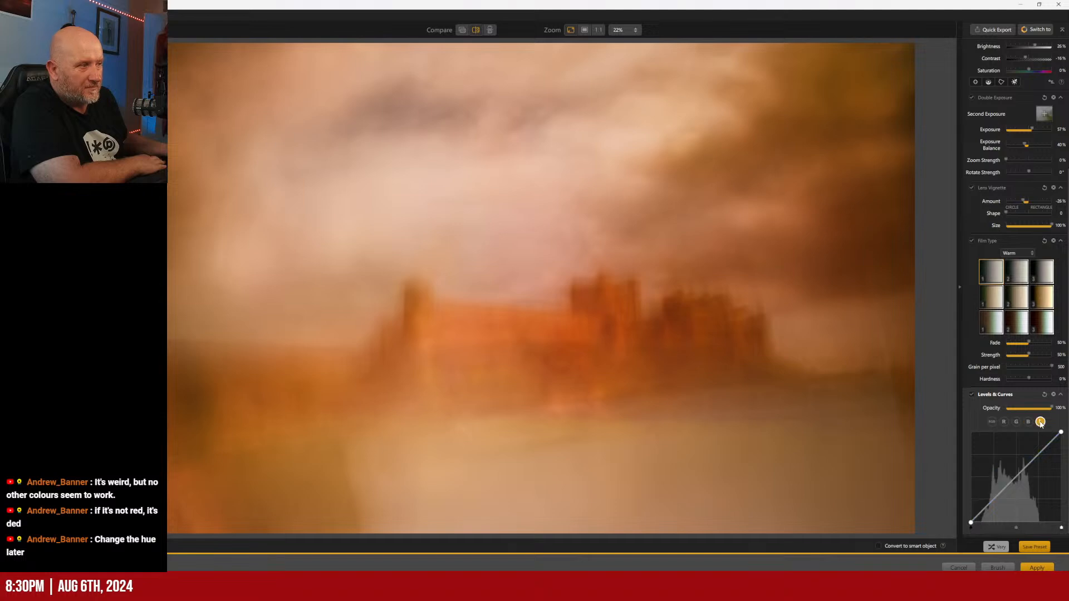
{"action": "left_click_drag", "start_coordinate": [1019, 478], "coordinate": [1022, 481]}
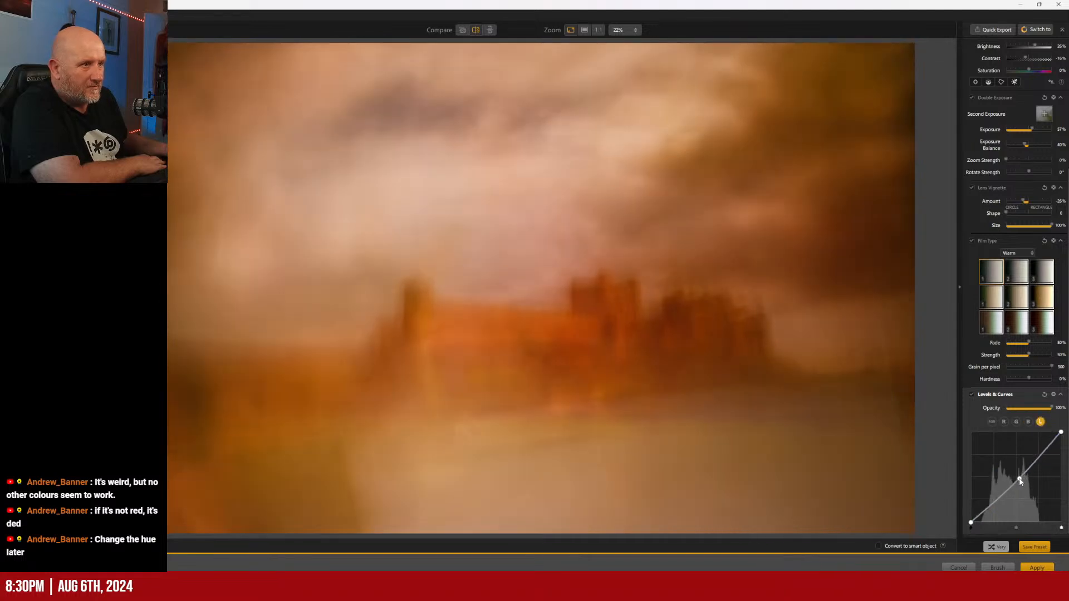
{"action": "left_click", "coordinate": [1004, 423]}
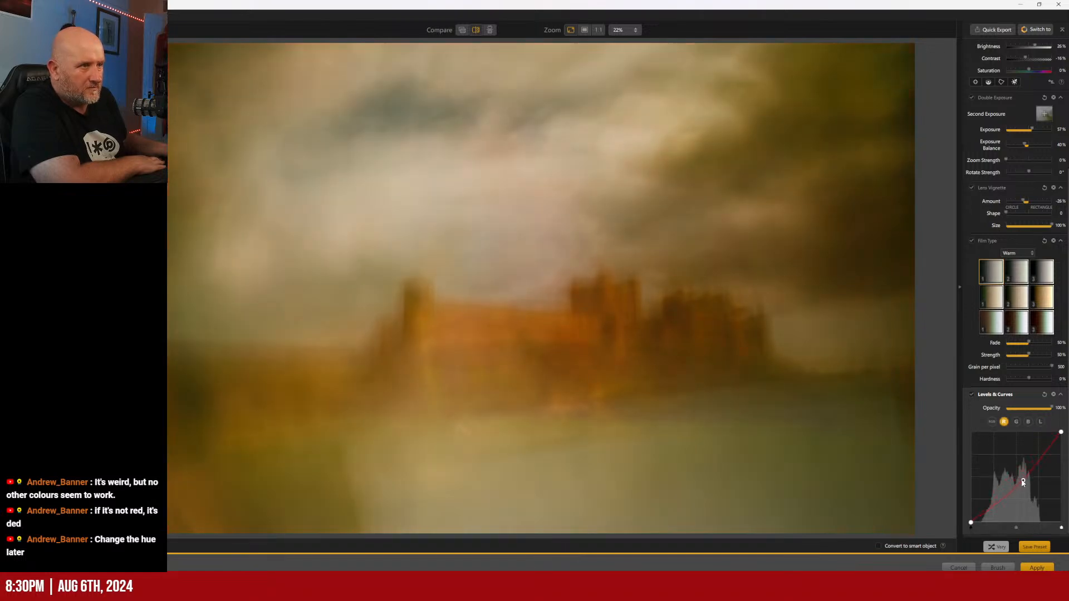
{"action": "left_click_drag", "start_coordinate": [1018, 483], "coordinate": [1016, 482]}
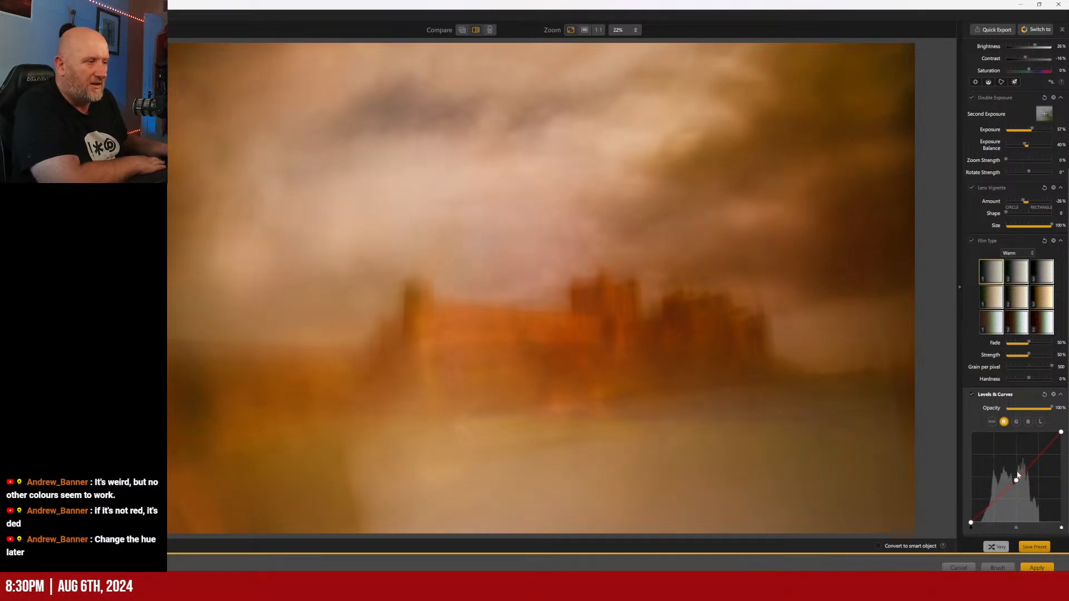
- Set the double exposure's Exposure Balance to 44% and shift the second exposure slightly left and up over the castle
{"action": "left_click_drag", "start_coordinate": [1024, 145], "coordinate": [1026, 148]}
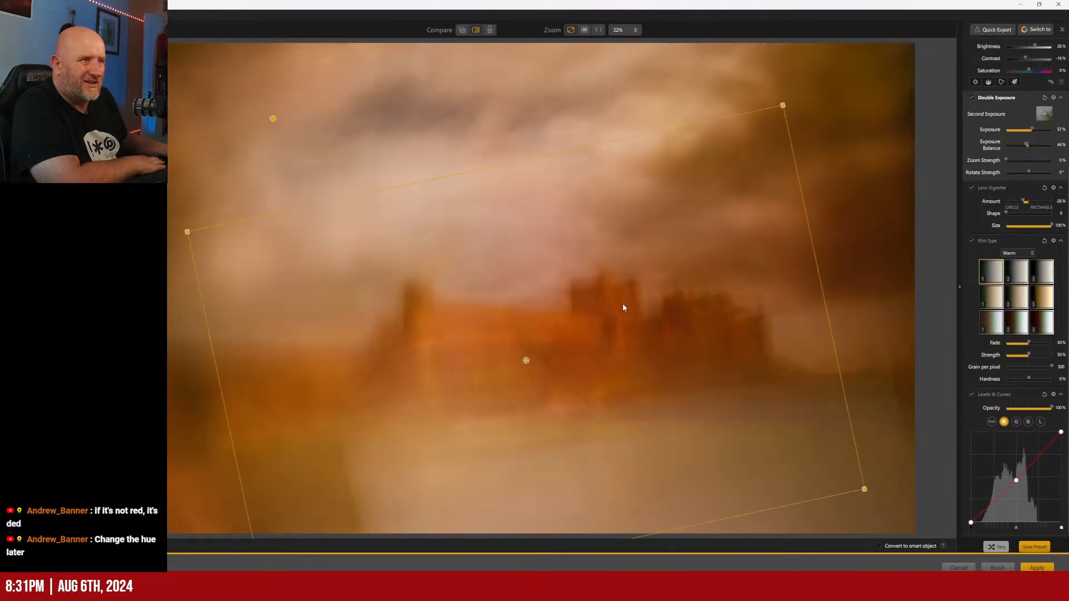
{"action": "left_click_drag", "start_coordinate": [526, 363], "coordinate": [647, 308]}
{"action": "left_click_drag", "start_coordinate": [711, 325], "coordinate": [495, 348]}
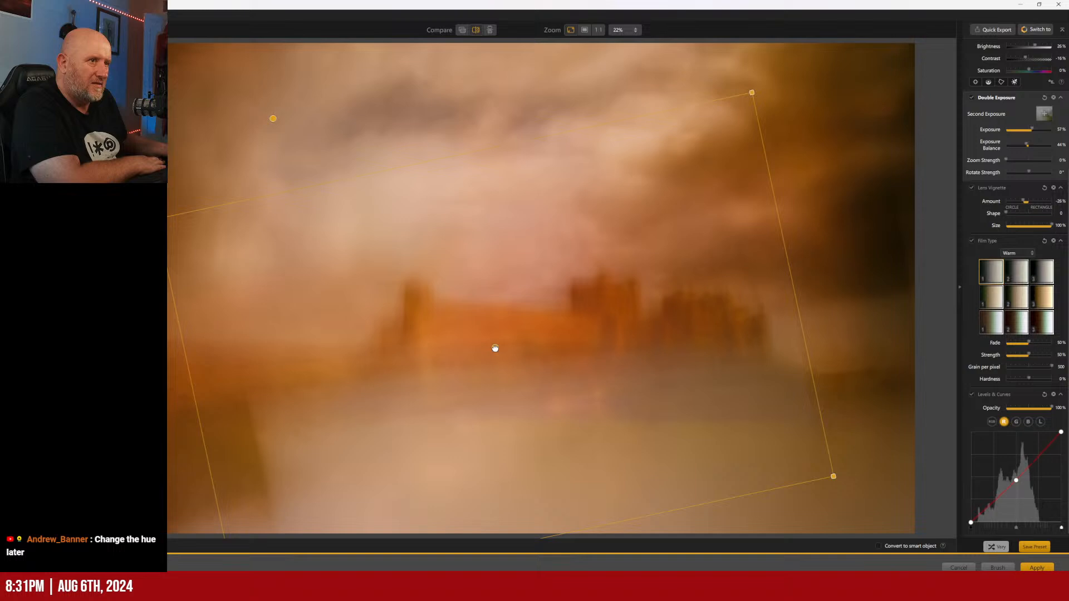
- Set the double exposure's Rotate Strength to 7° and its Exposure Balance to 51%
{"action": "left_click", "coordinate": [274, 116]}
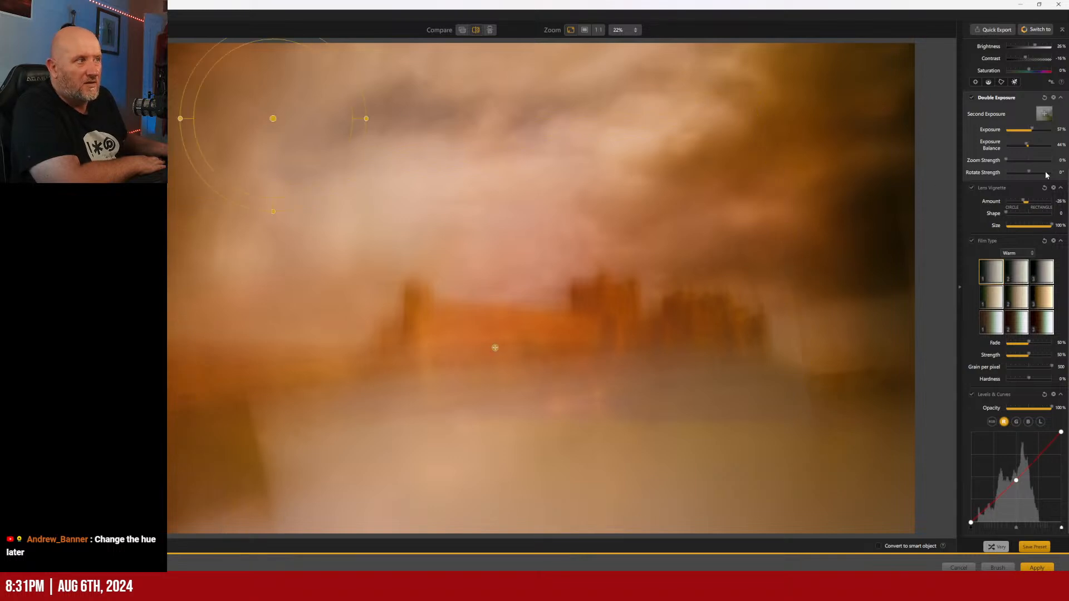
{"action": "left_click", "coordinate": [1018, 174]}
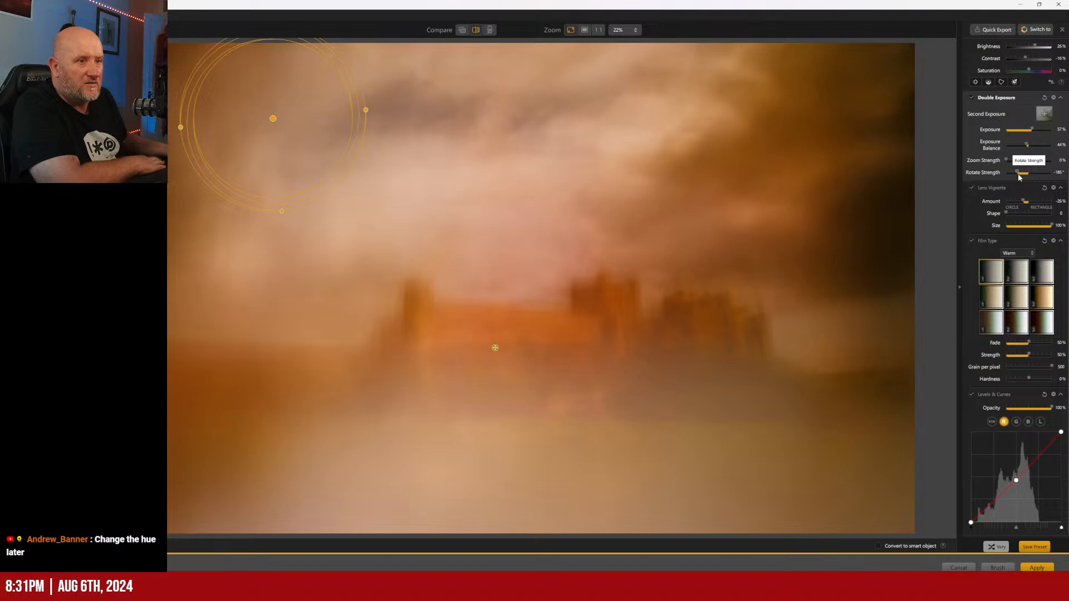
{"action": "left_click_drag", "start_coordinate": [1019, 173], "coordinate": [1029, 173]}
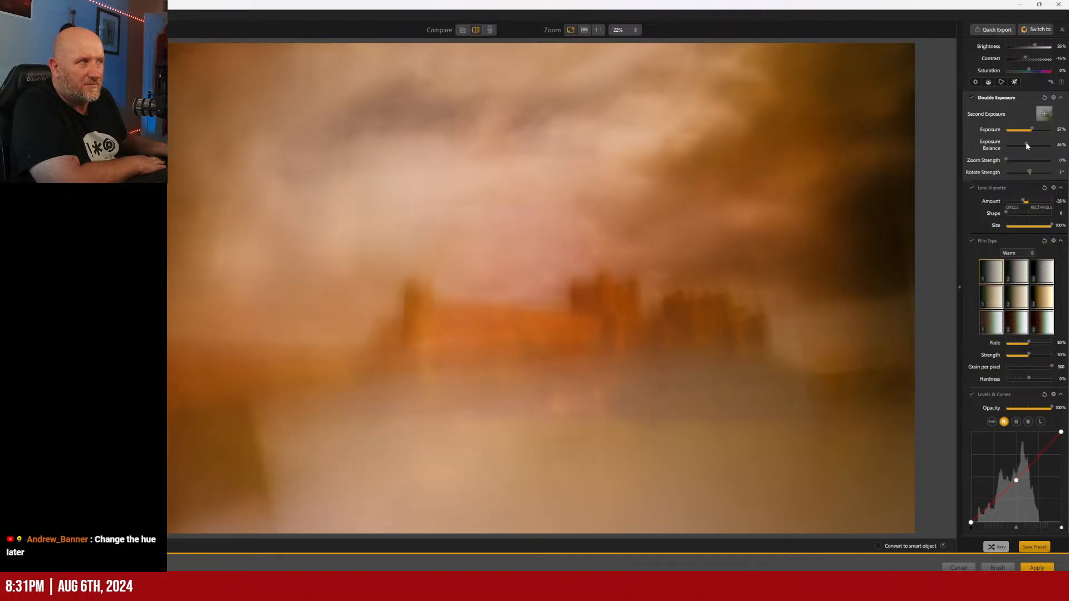
{"action": "left_click_drag", "start_coordinate": [1025, 143], "coordinate": [1033, 147]}
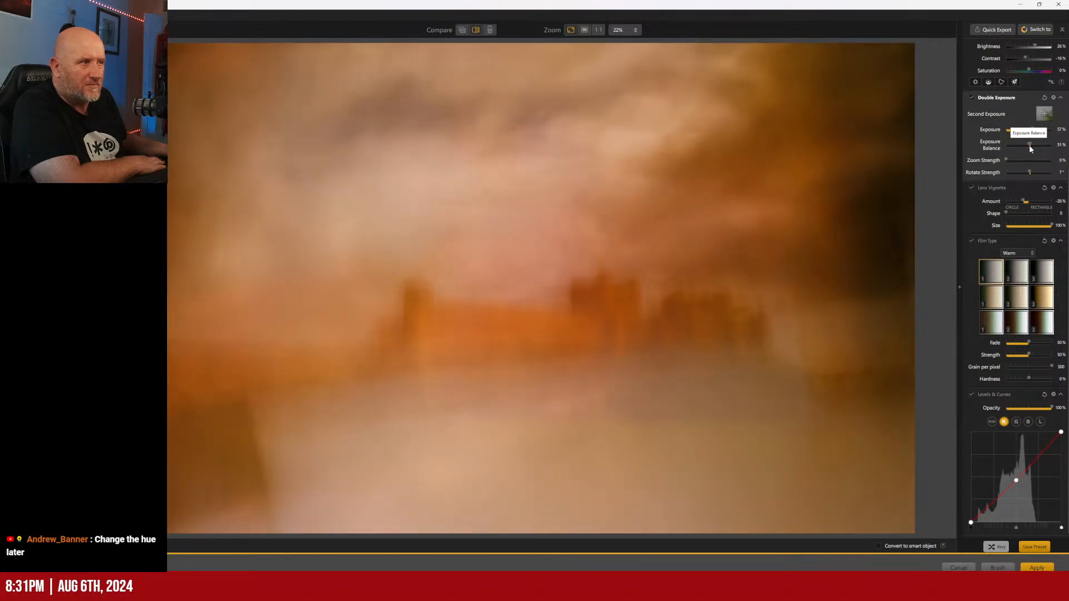
- Return the double exposure's Rotate Strength to 0° and nudge the second exposure slightly downward
{"action": "left_click_drag", "start_coordinate": [1031, 170], "coordinate": [1029, 174]}
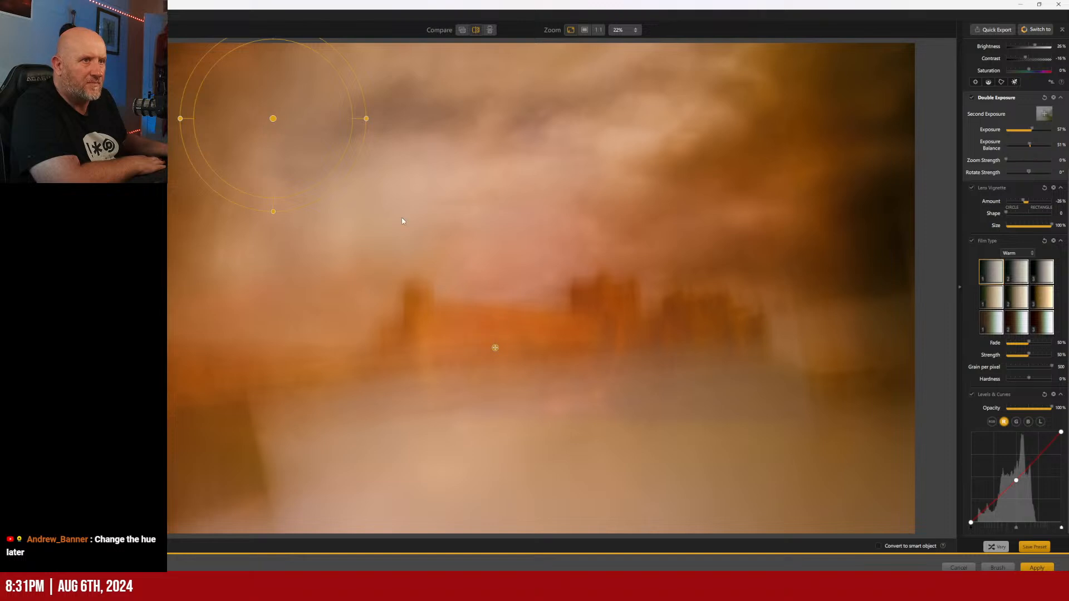
{"action": "left_click", "coordinate": [496, 348]}
{"action": "mouse_move", "coordinate": [499, 350]}
{"action": "left_mouse_down"}
{"action": "mouse_move", "coordinate": [504, 359]}
{"action": "mouse_move", "coordinate": [487, 363]}
{"action": "mouse_move", "coordinate": [494, 353]}
{"action": "left_mouse_up"}
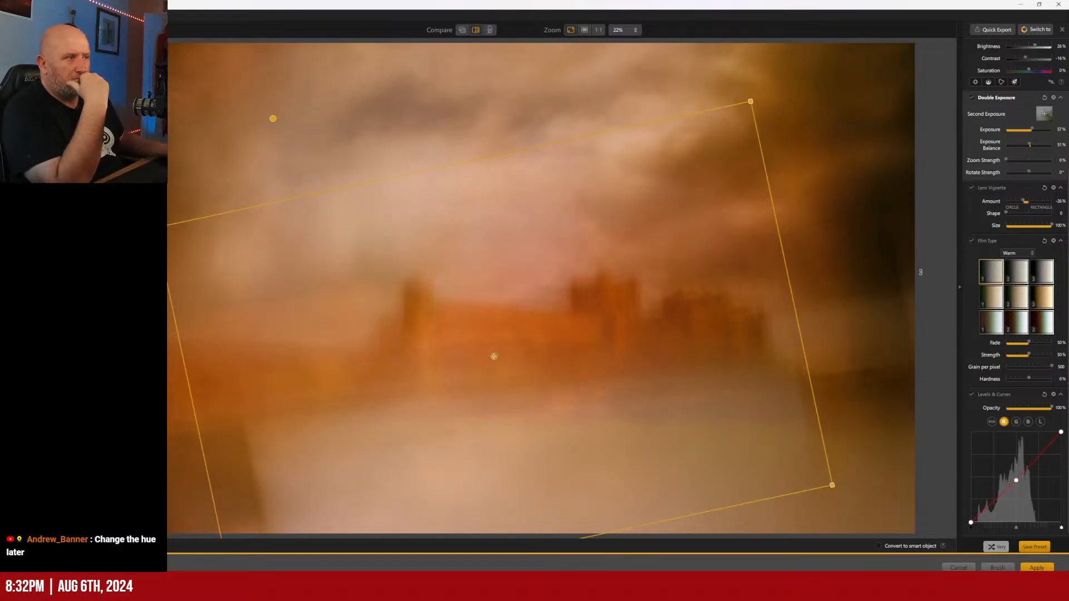
- Try the first films of the Warm set's second and third rows and the first films of the Cool set
{"action": "left_click", "coordinate": [991, 298]}
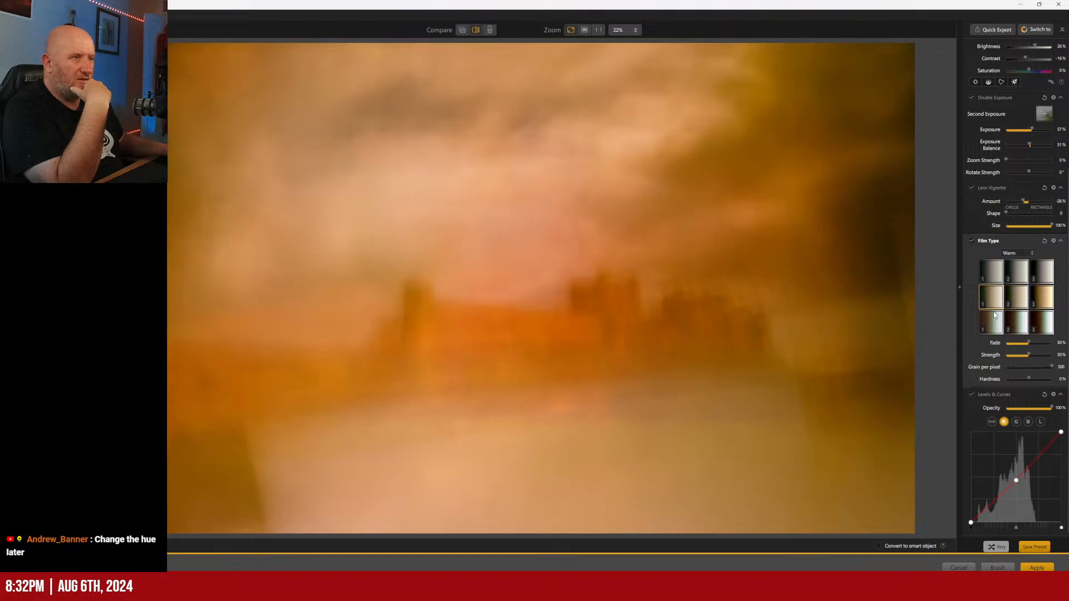
{"action": "left_click", "coordinate": [991, 323]}
{"action": "left_click", "coordinate": [1011, 257]}
{"action": "left_click", "coordinate": [1011, 269]}
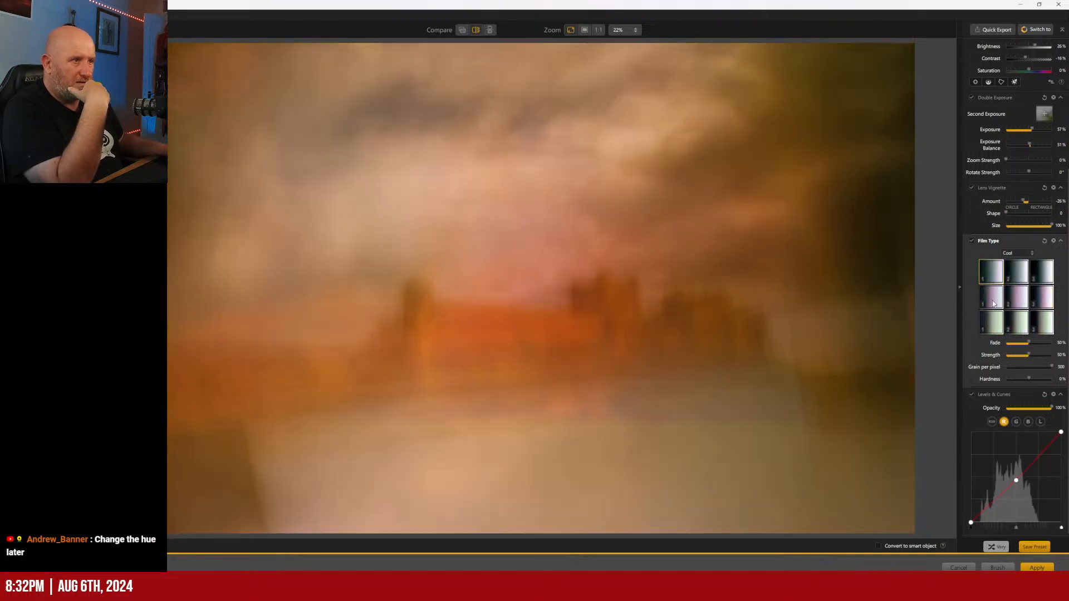
{"action": "left_click", "coordinate": [995, 303]}
{"action": "left_click", "coordinate": [995, 321]}
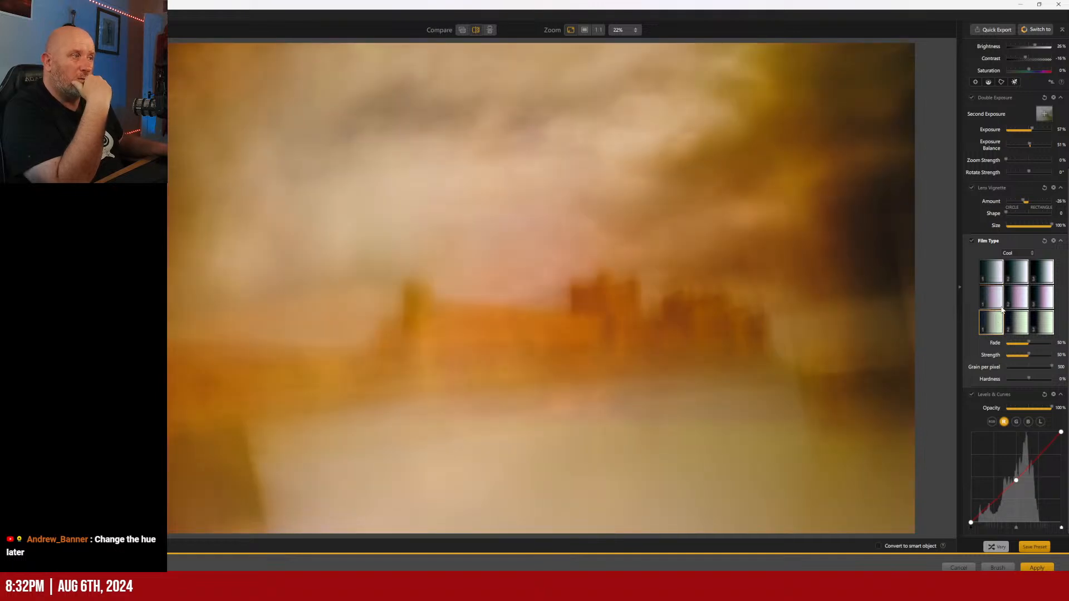
- Try several first-column films from the Subtle film type set, ending with the one in the last row
{"action": "left_click", "coordinate": [1011, 254]}
{"action": "left_click", "coordinate": [1015, 286]}
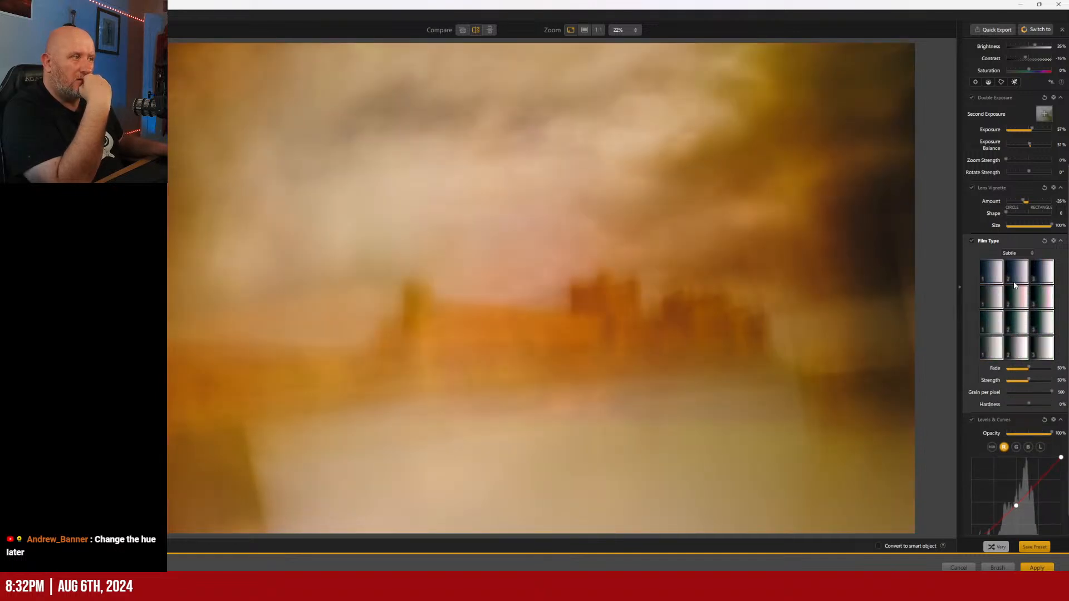
{"action": "left_click", "coordinate": [998, 274]}
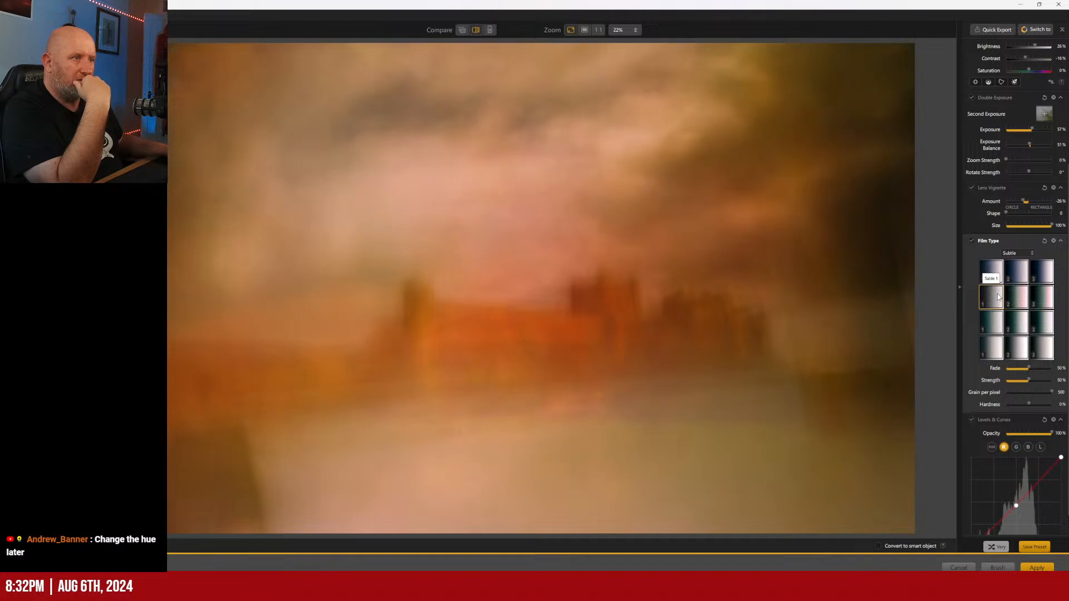
{"action": "left_click", "coordinate": [991, 350]}
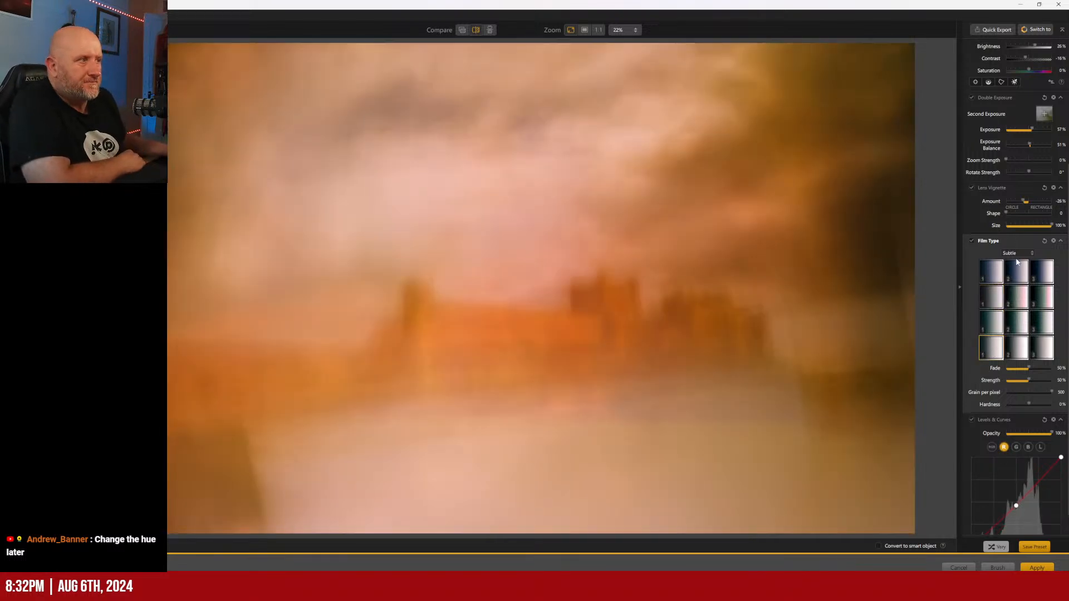
- Select the first film of the Warm set and set its Fade to 47% and its Strength to about 67%
{"action": "left_click", "coordinate": [1017, 257]}
{"action": "left_click", "coordinate": [1013, 263]}
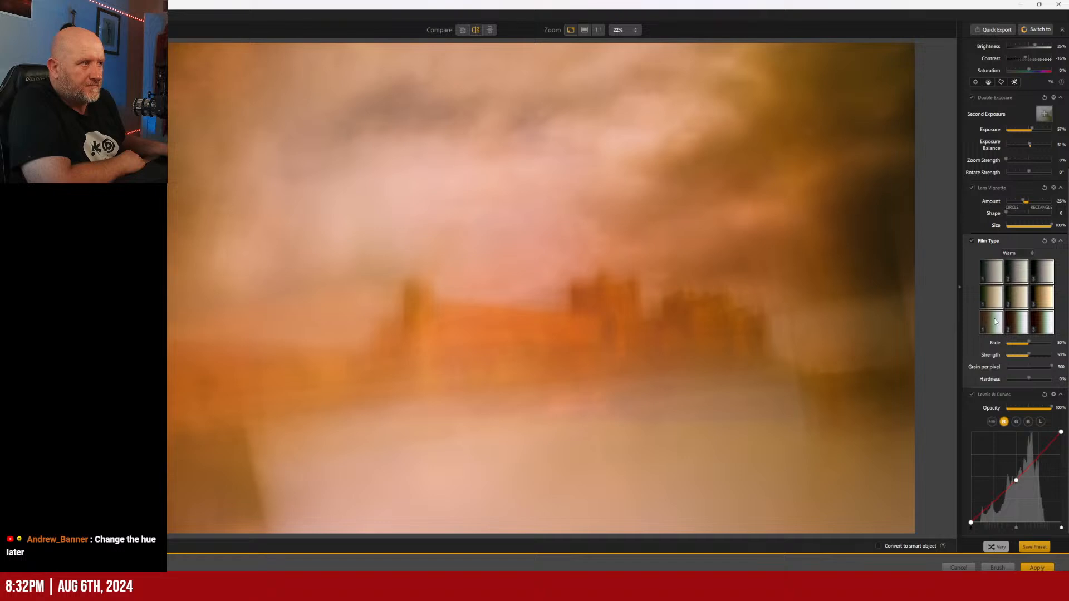
{"action": "left_click", "coordinate": [994, 323]}
{"action": "left_click", "coordinate": [995, 271]}
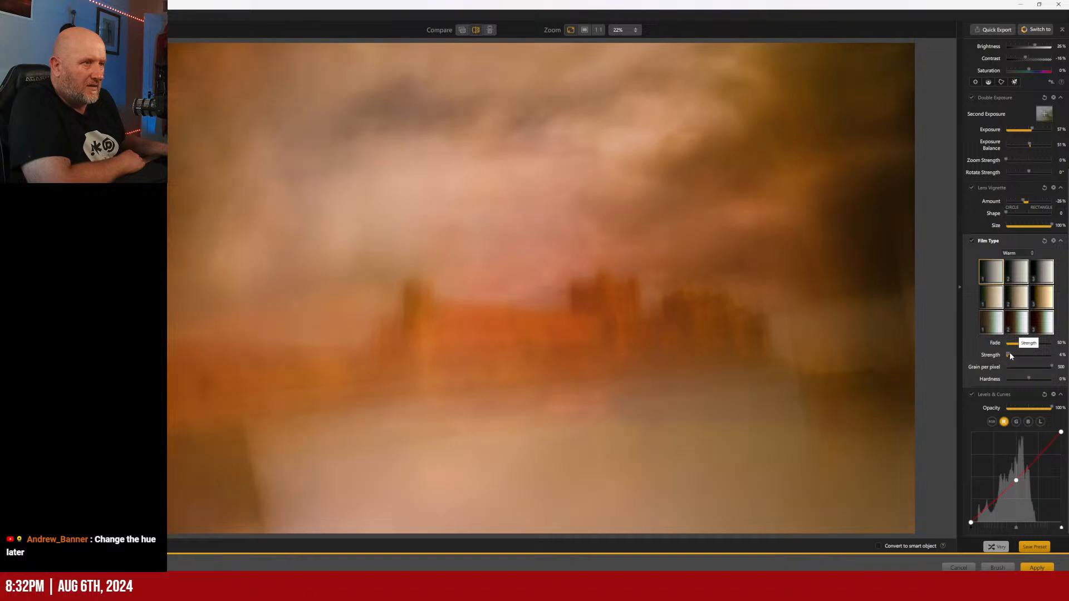
{"action": "mouse_move", "coordinate": [1010, 353]}
{"action": "left_mouse_down"}
{"action": "mouse_move", "coordinate": [1035, 360]}
{"action": "mouse_move", "coordinate": [1040, 344]}
{"action": "mouse_move", "coordinate": [1052, 346]}
{"action": "mouse_move", "coordinate": [1006, 355]}
{"action": "mouse_move", "coordinate": [1027, 354]}
{"action": "left_mouse_up"}
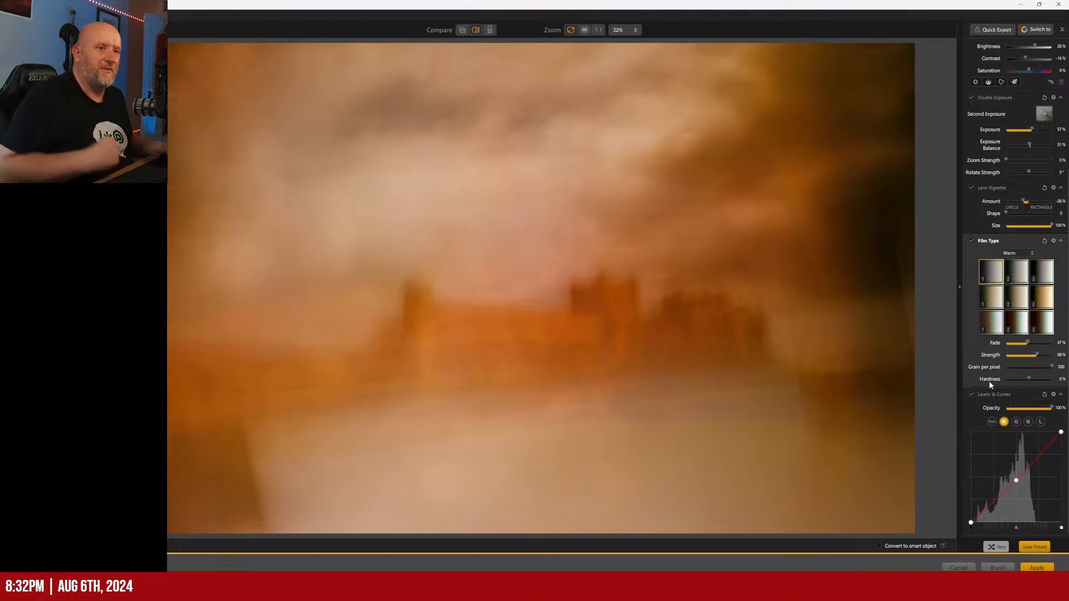
- Compare the image with the lens vignette off and on, and move the vignette's centre to the middle of the image's lower edge
{"action": "left_click", "coordinate": [971, 186]}
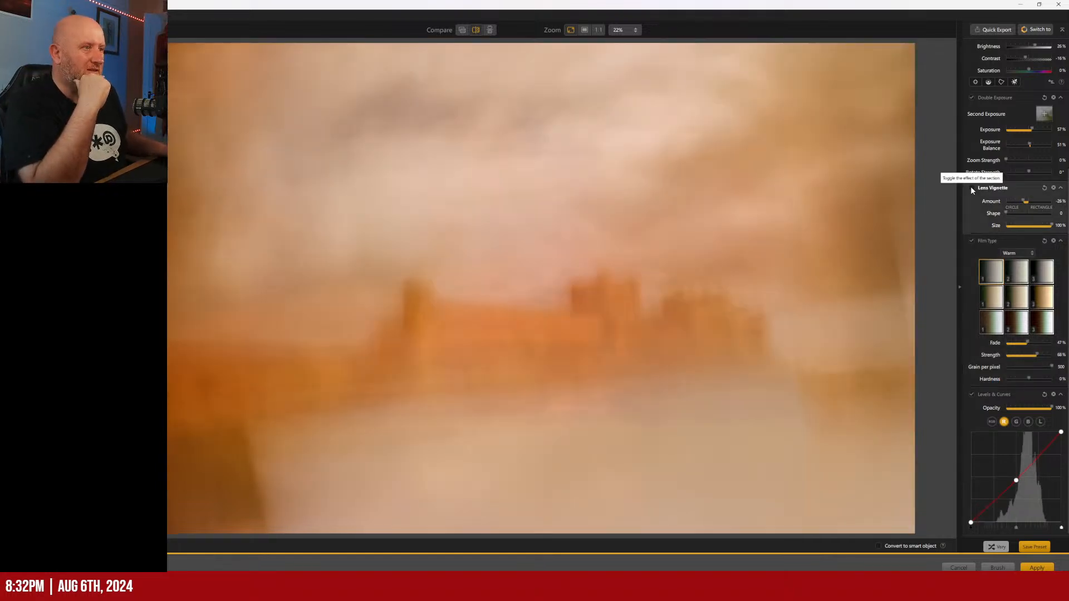
{"action": "left_click", "coordinate": [970, 186]}
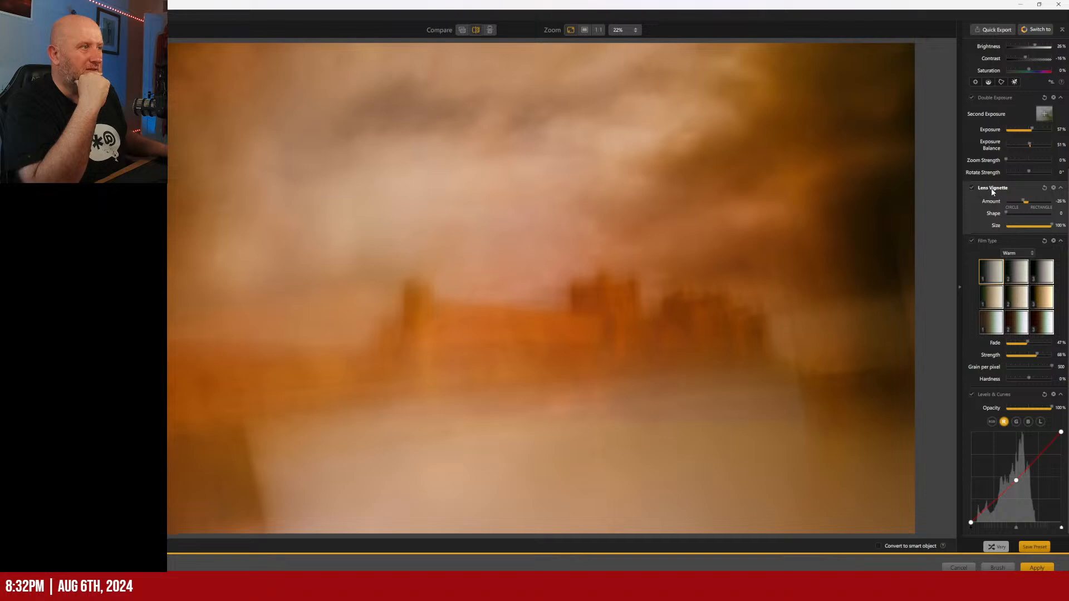
{"action": "left_click_drag", "start_coordinate": [181, 534], "coordinate": [546, 533]}
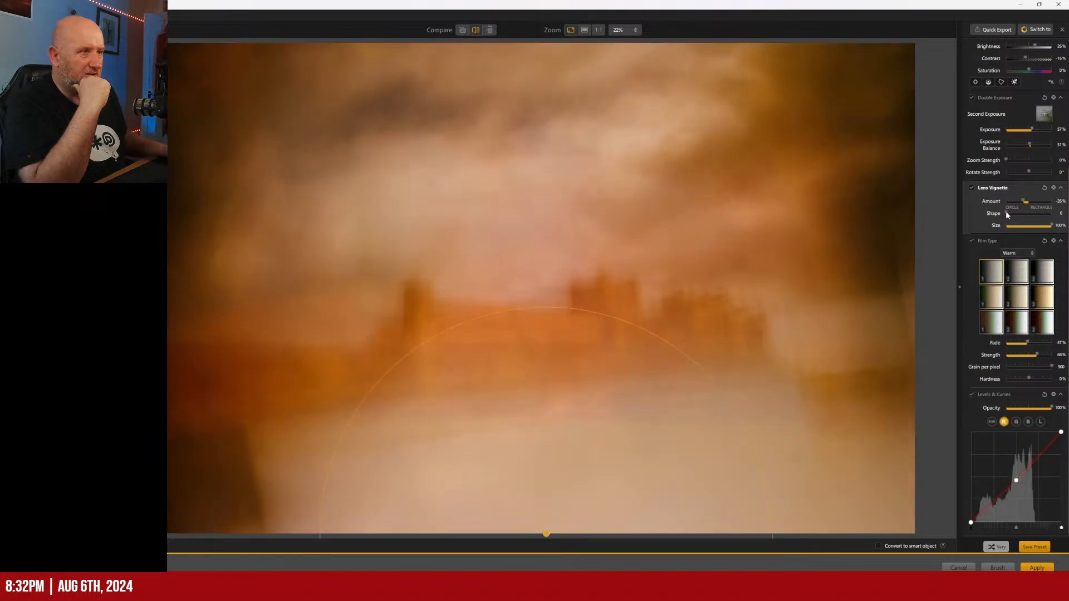
- Try a fully rectangular lens vignette, set its Amount to -6%, and return its Shape to 0 for a circle
{"action": "left_click_drag", "start_coordinate": [1007, 215], "coordinate": [1052, 214]}
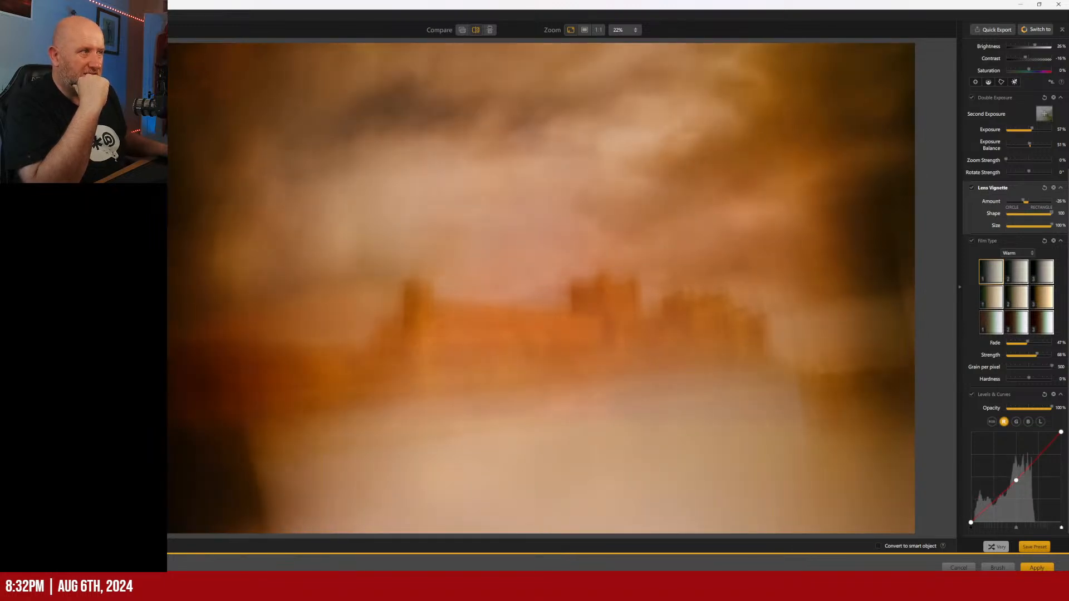
{"action": "left_click_drag", "start_coordinate": [1024, 202], "coordinate": [1024, 207]}
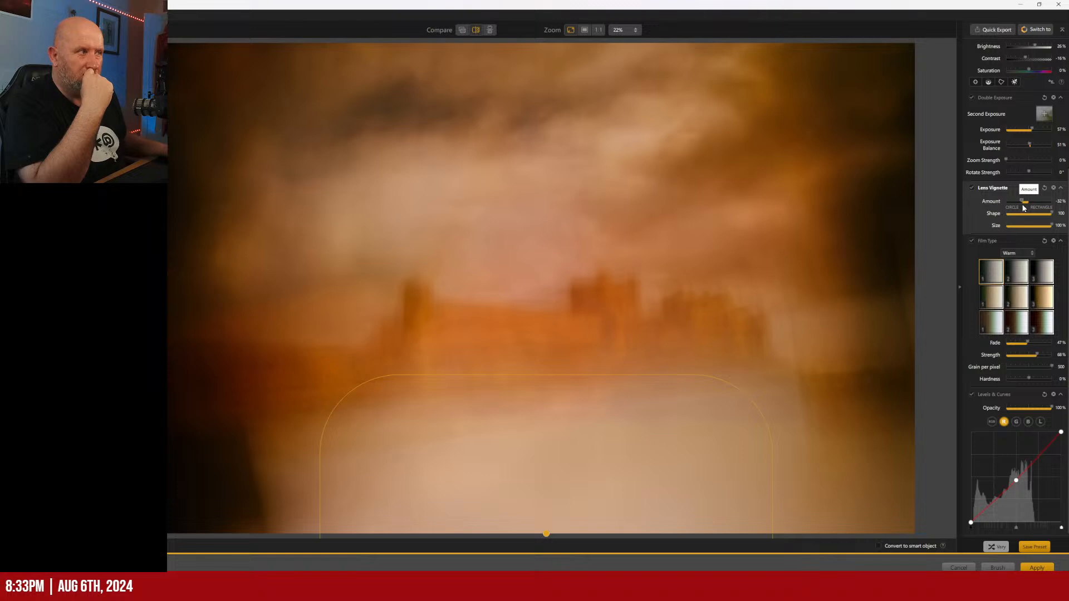
{"action": "left_click_drag", "start_coordinate": [1023, 208], "coordinate": [1030, 210]}
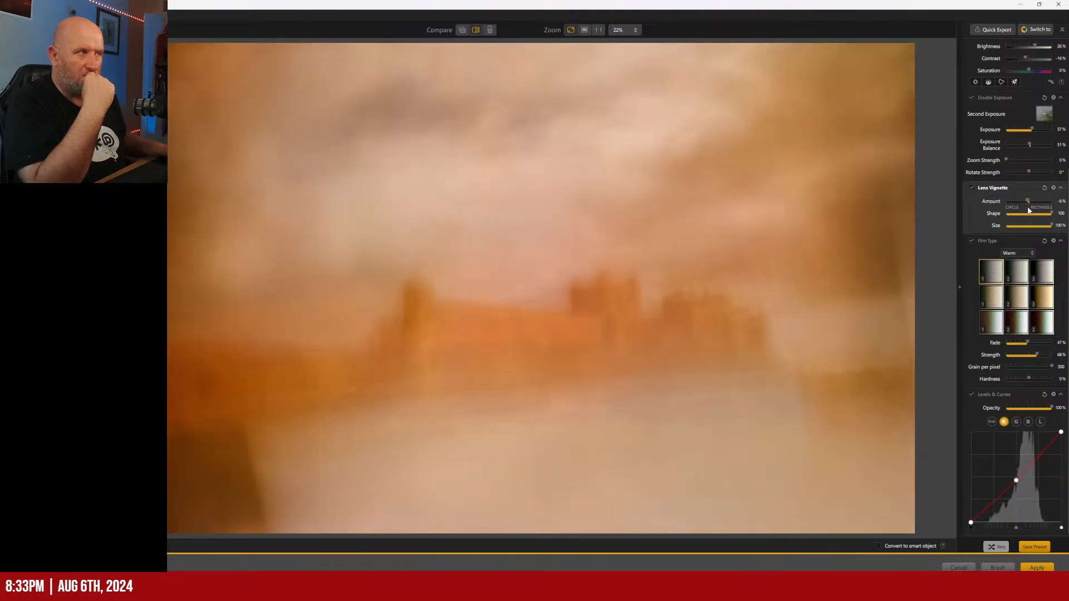
{"action": "left_click_drag", "start_coordinate": [1052, 214], "coordinate": [957, 222]}
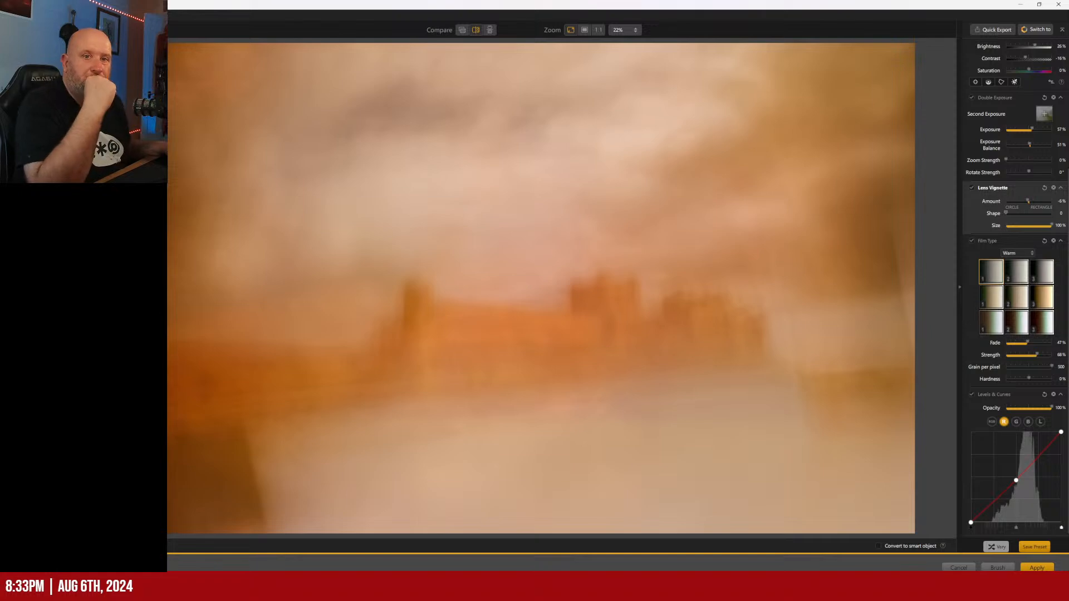
- Switch the image over to Nik 7 Color Efex
{"action": "left_click", "coordinate": [1036, 29]}
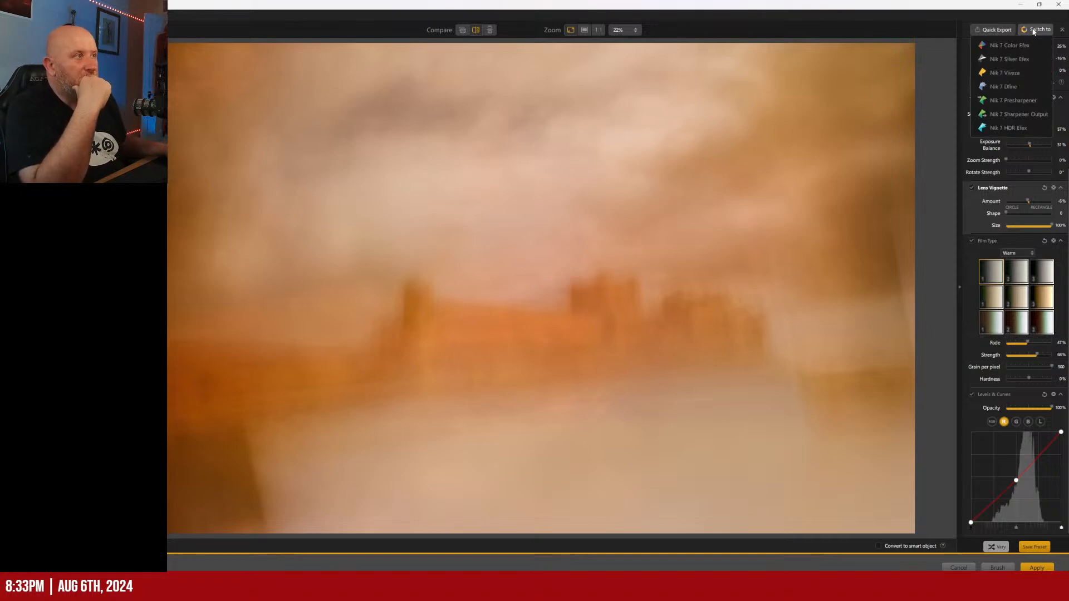
{"action": "left_click", "coordinate": [1009, 58]}
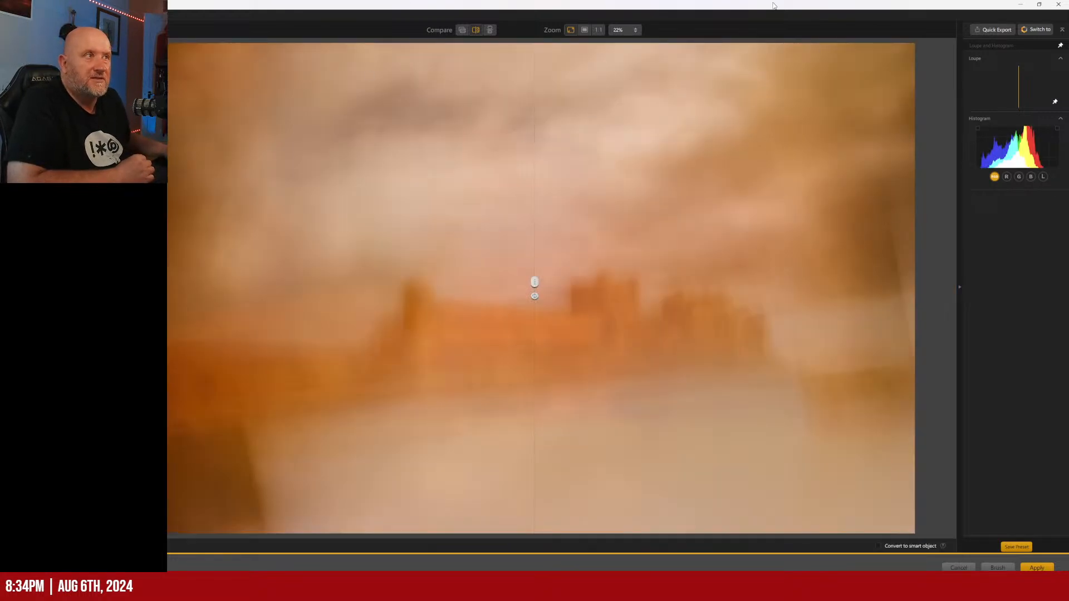
- Reposition and enlarge the Color Efex window so all its panels are visible, and move the comparison divider to the image's left edge
{"action": "left_click", "coordinate": [1039, 5]}
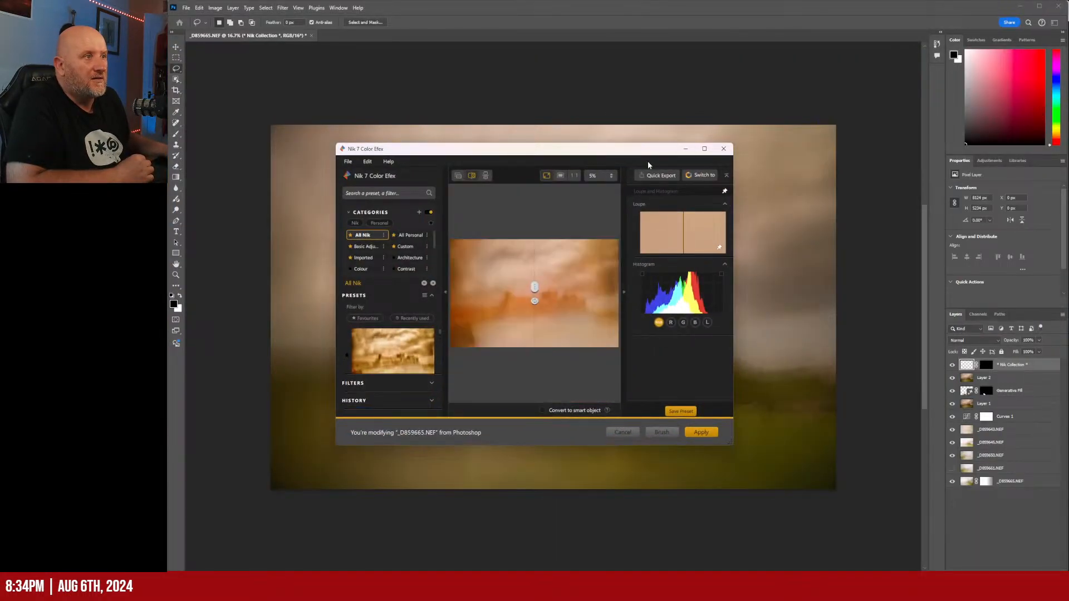
{"action": "left_click_drag", "start_coordinate": [638, 154], "coordinate": [813, 138]}
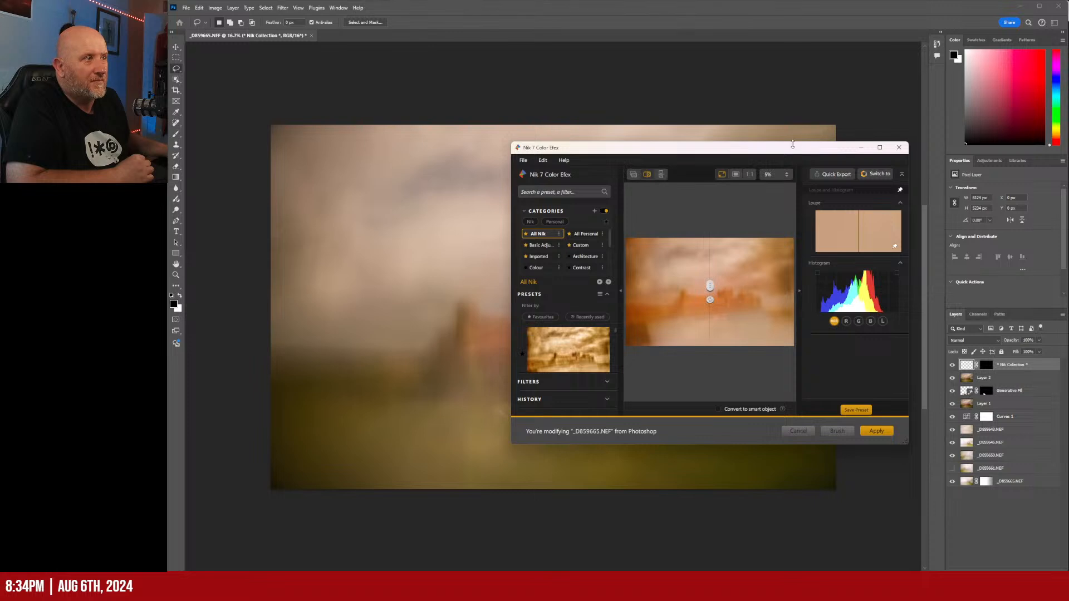
{"action": "double_click", "coordinate": [797, 123]}
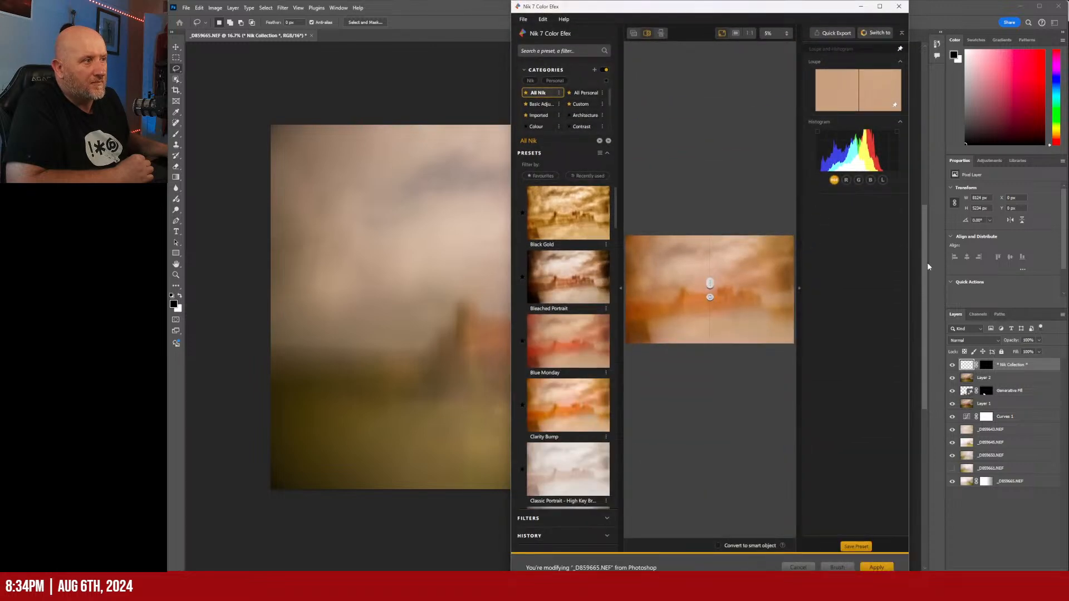
{"action": "left_click_drag", "start_coordinate": [909, 259], "coordinate": [1066, 243]}
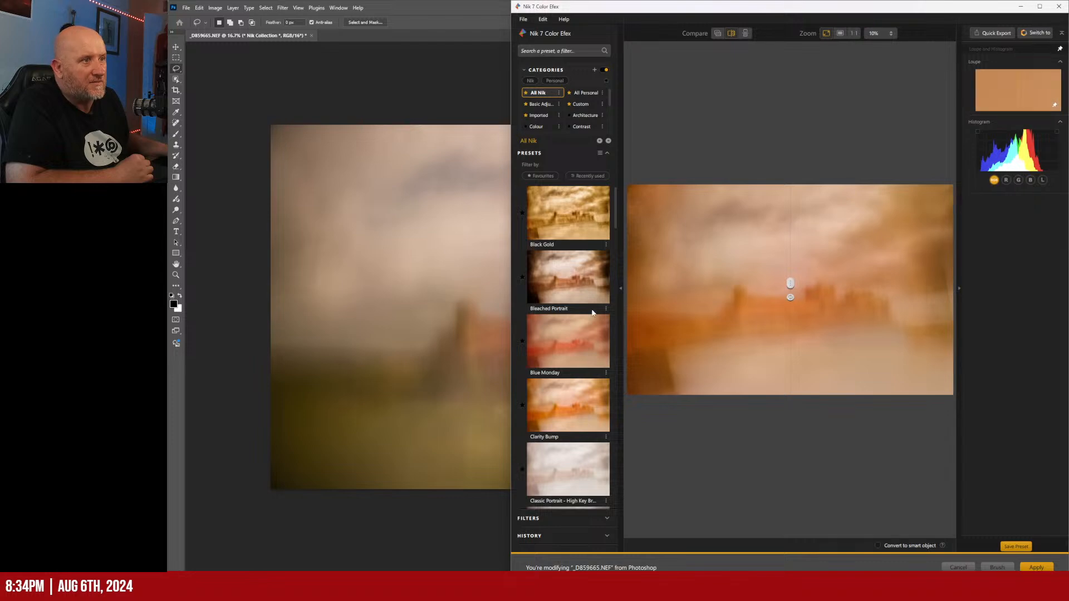
{"action": "left_click_drag", "start_coordinate": [510, 273], "coordinate": [167, 248]}
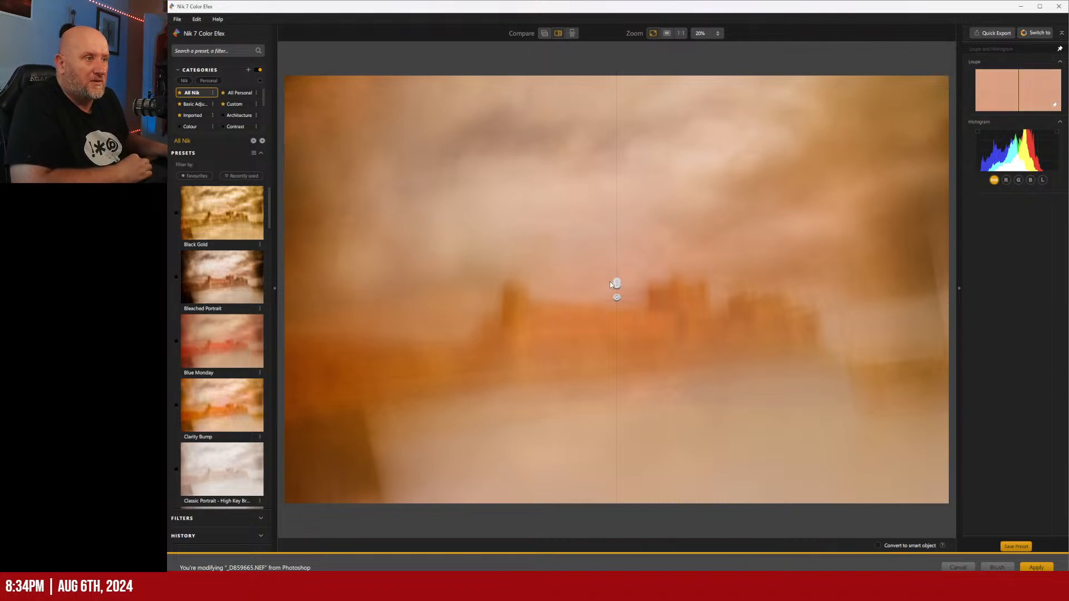
{"action": "left_click_drag", "start_coordinate": [611, 285], "coordinate": [238, 246]}
- Browse the All Nik presets and try Soft Muted and Spring on the image
{"action": "scroll", "coordinate": [236, 240], "scroll_direction": "down", "scroll_amount": 7}
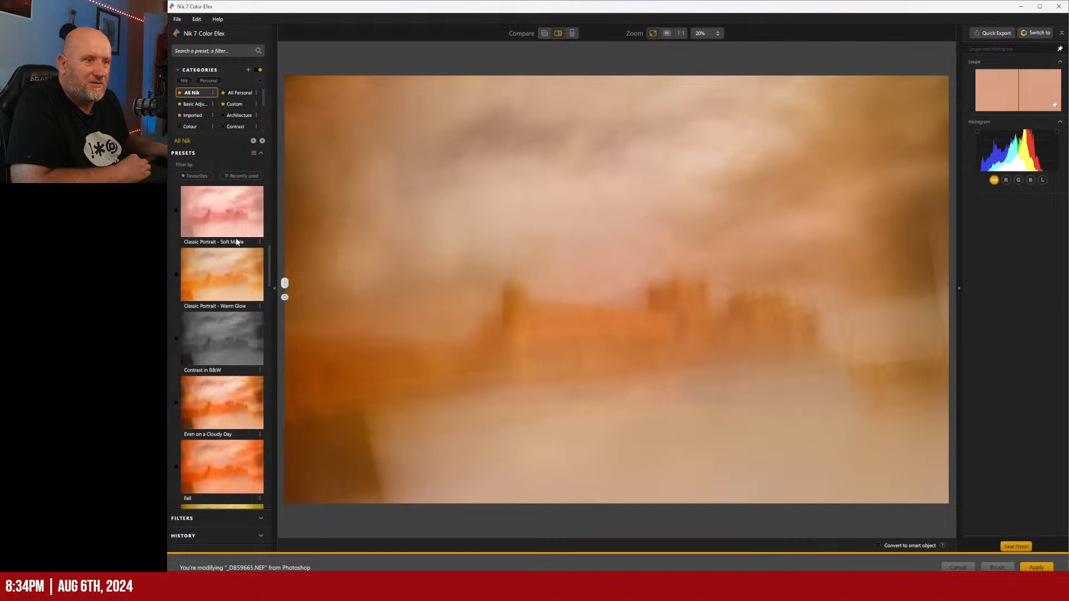
{"action": "scroll", "coordinate": [237, 243], "scroll_direction": "down", "scroll_amount": 3}
{"action": "scroll", "coordinate": [245, 247], "scroll_direction": "down", "scroll_amount": 3}
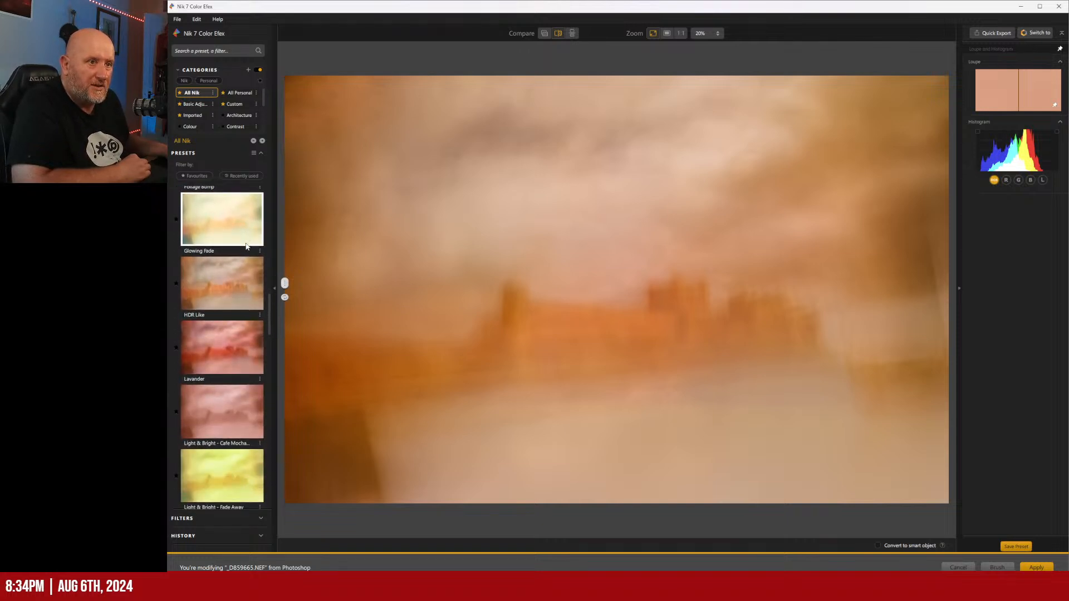
{"action": "scroll", "coordinate": [246, 246], "scroll_direction": "down", "scroll_amount": 1}
{"action": "left_click", "coordinate": [237, 268]}
{"action": "scroll", "coordinate": [237, 268], "scroll_direction": "down", "scroll_amount": 2}
{"action": "scroll", "coordinate": [237, 267], "scroll_direction": "down", "scroll_amount": 15}
{"action": "scroll", "coordinate": [236, 262], "scroll_direction": "up", "scroll_amount": 1}
{"action": "left_click", "coordinate": [231, 235]}
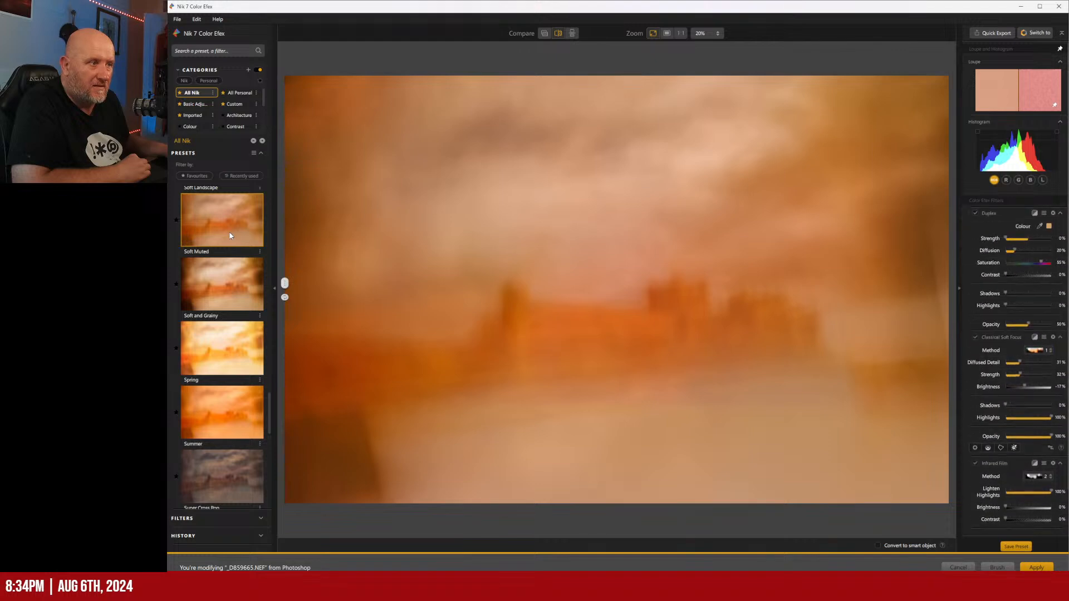
{"action": "left_click", "coordinate": [227, 370]}
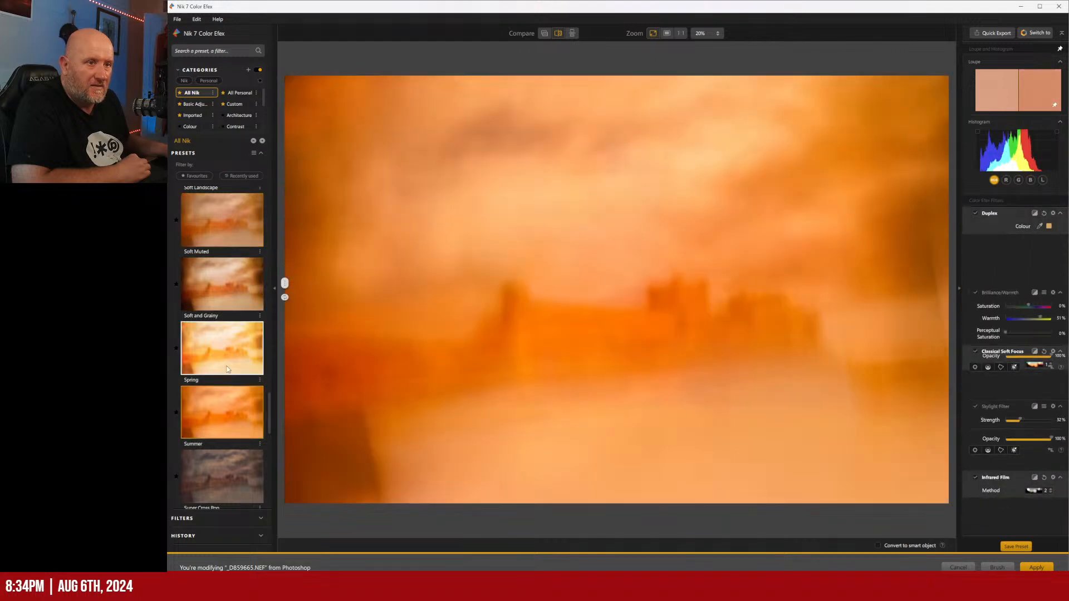
- Apply the Wildlife - On the Dark Side preset and look back through the rest of the presets
{"action": "scroll", "coordinate": [229, 351], "scroll_direction": "down", "scroll_amount": 5}
{"action": "scroll", "coordinate": [231, 332], "scroll_direction": "down", "scroll_amount": 2}
{"action": "scroll", "coordinate": [229, 285], "scroll_direction": "down", "scroll_amount": 2}
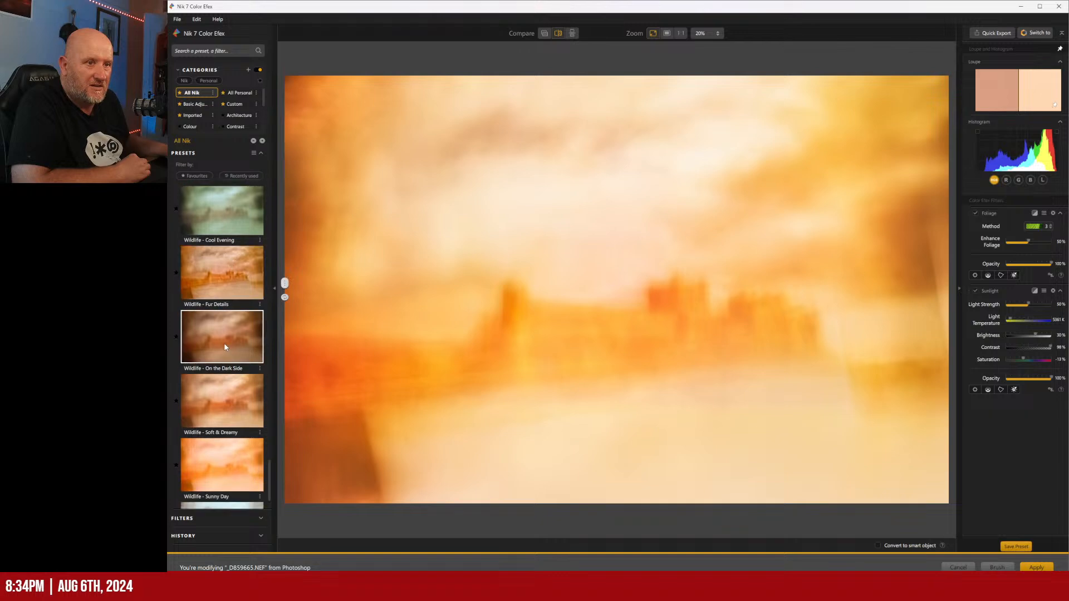
{"action": "left_click", "coordinate": [225, 347]}
{"action": "scroll", "coordinate": [224, 339], "scroll_direction": "down", "scroll_amount": 1}
{"action": "scroll", "coordinate": [224, 341], "scroll_direction": "up", "scroll_amount": 20}
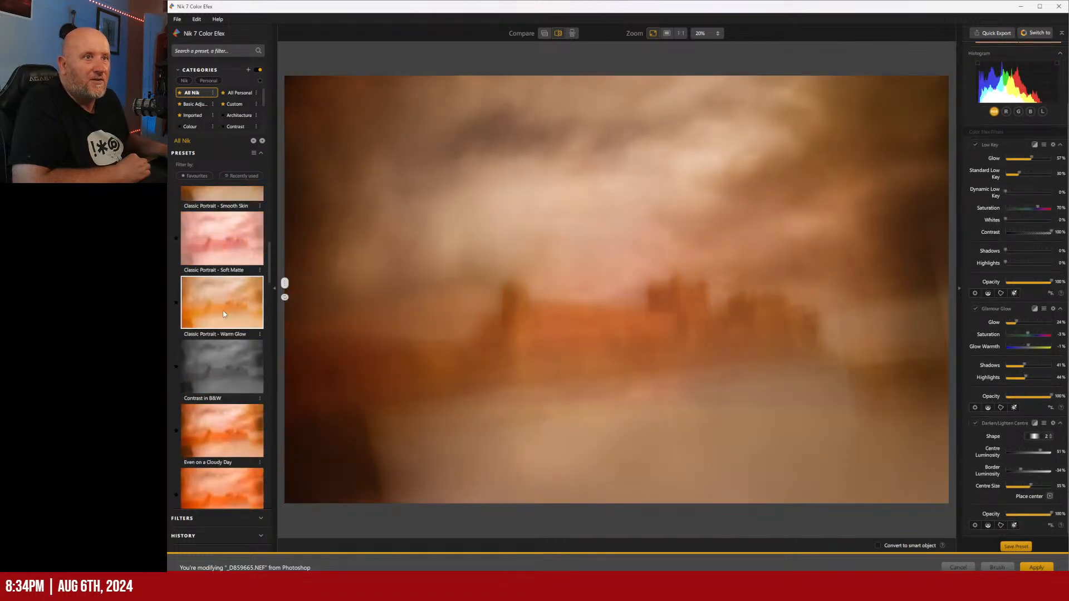
{"action": "scroll", "coordinate": [223, 314], "scroll_direction": "up", "scroll_amount": 5}
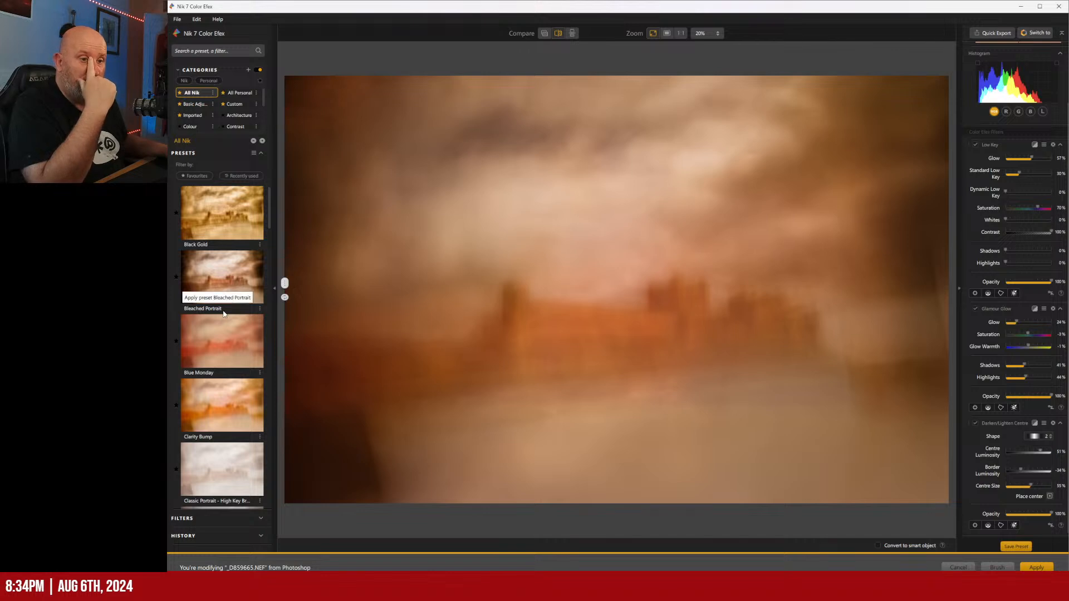
- Look through the list of individual filters and add Graduated Filters to the image
{"action": "left_click", "coordinate": [230, 519]}
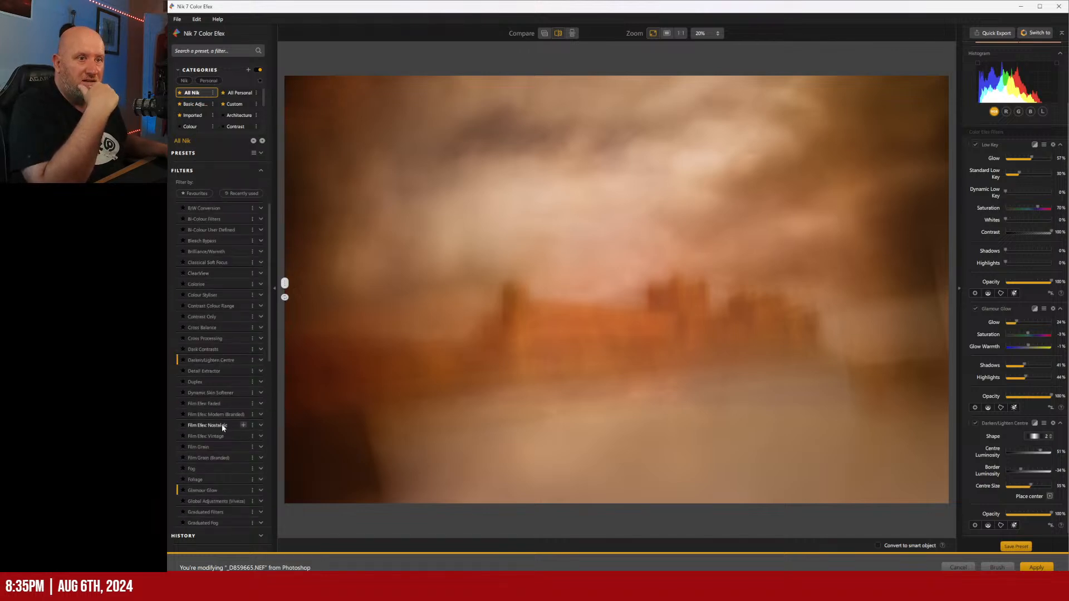
{"action": "scroll", "coordinate": [219, 329], "scroll_direction": "down", "scroll_amount": 5}
{"action": "scroll", "coordinate": [218, 328], "scroll_direction": "down", "scroll_amount": 10}
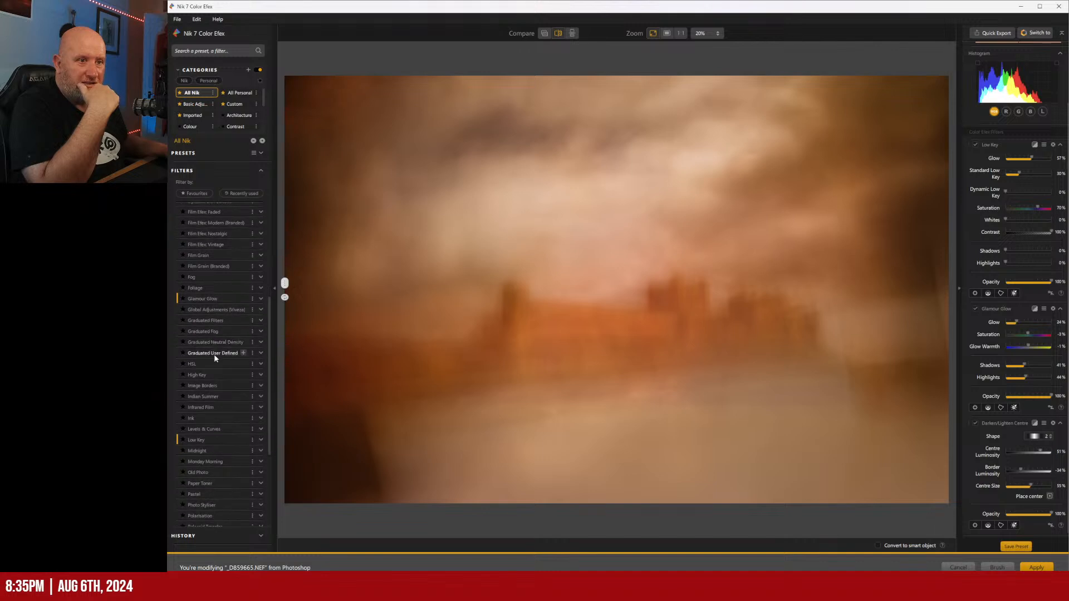
{"action": "scroll", "coordinate": [214, 363], "scroll_direction": "down", "scroll_amount": 3}
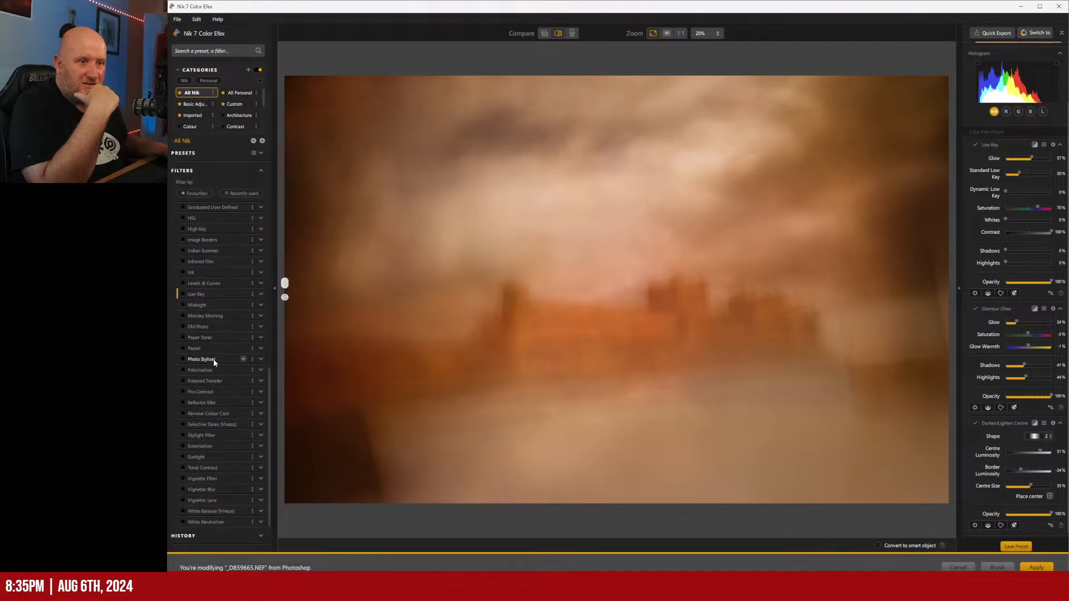
{"action": "scroll", "coordinate": [213, 363], "scroll_direction": "up", "scroll_amount": 6}
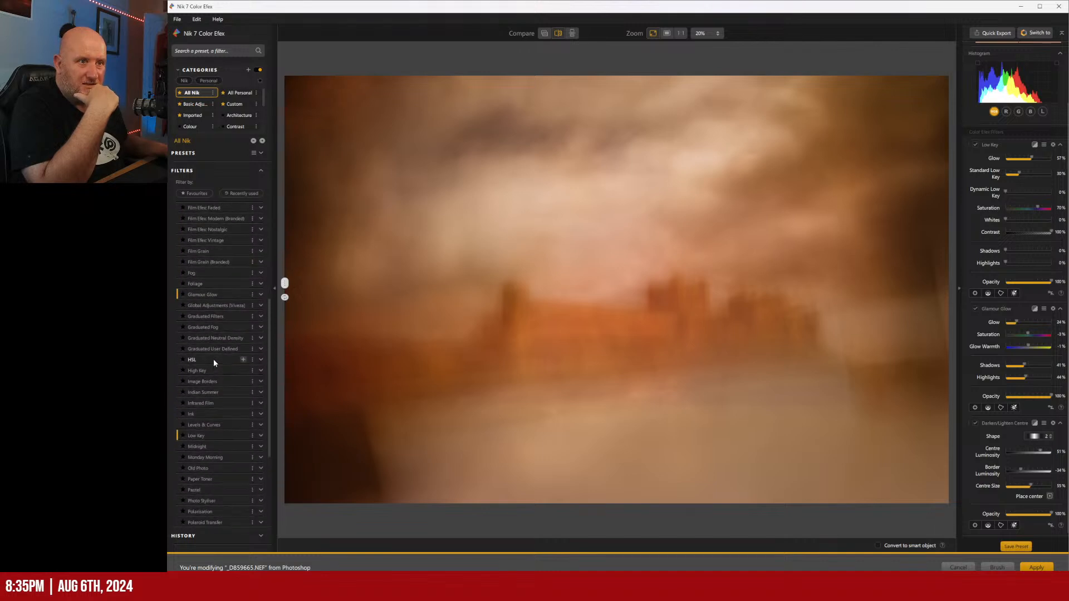
{"action": "left_click", "coordinate": [211, 318]}
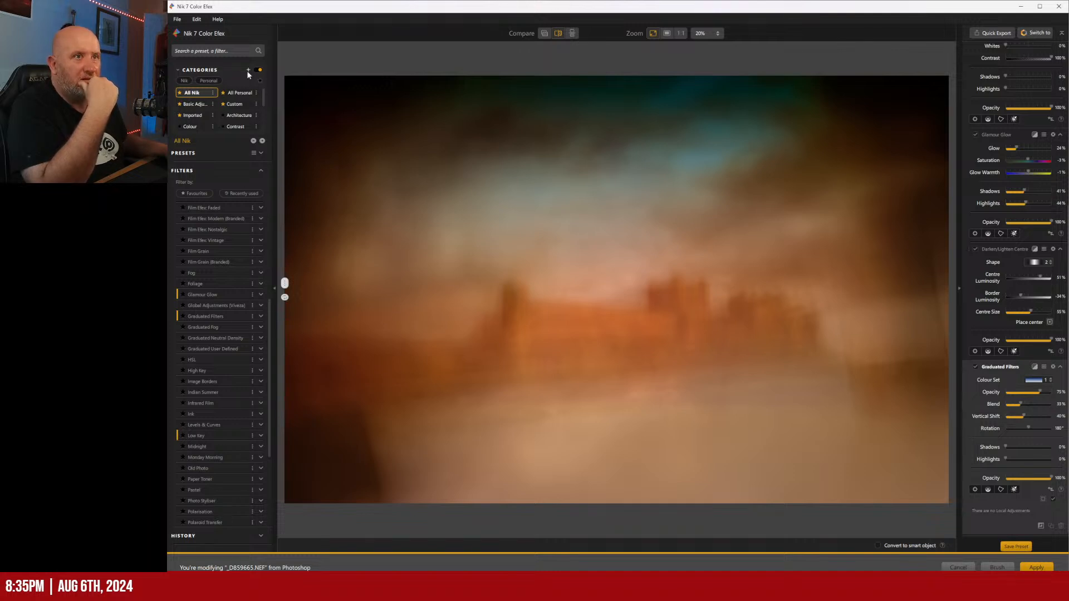
- Remove the Low Key, Glamour Glow and Darken/Lighten Centre filters, keeping only Graduated Filters
{"action": "scroll", "coordinate": [246, 278], "scroll_direction": "up", "scroll_amount": 6}
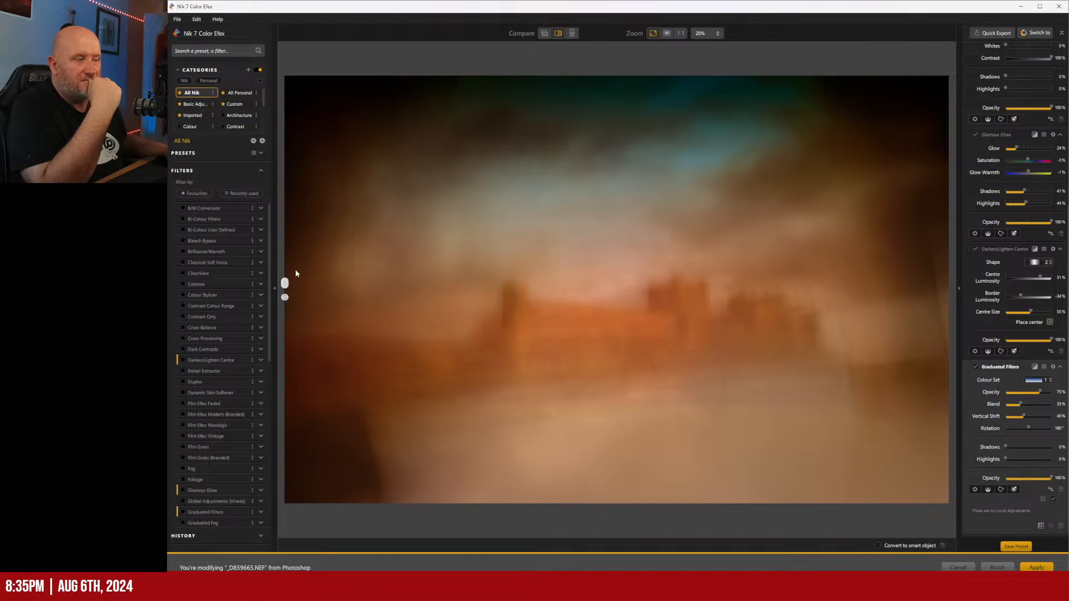
{"action": "scroll", "coordinate": [1035, 78], "scroll_direction": "up", "scroll_amount": 5}
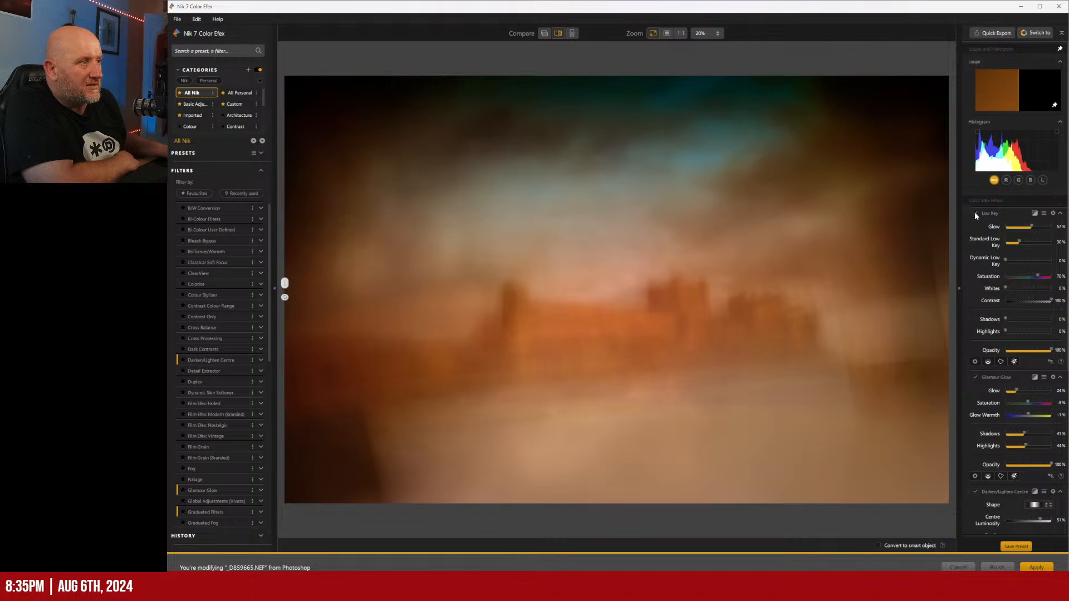
{"action": "left_click", "coordinate": [1053, 214]}
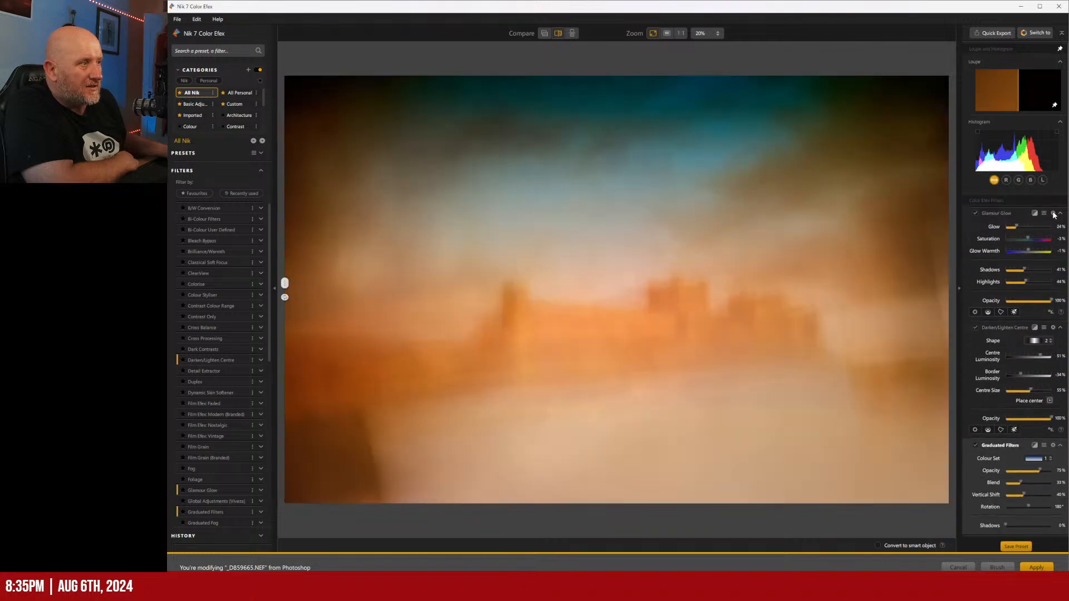
{"action": "left_click", "coordinate": [1052, 214]}
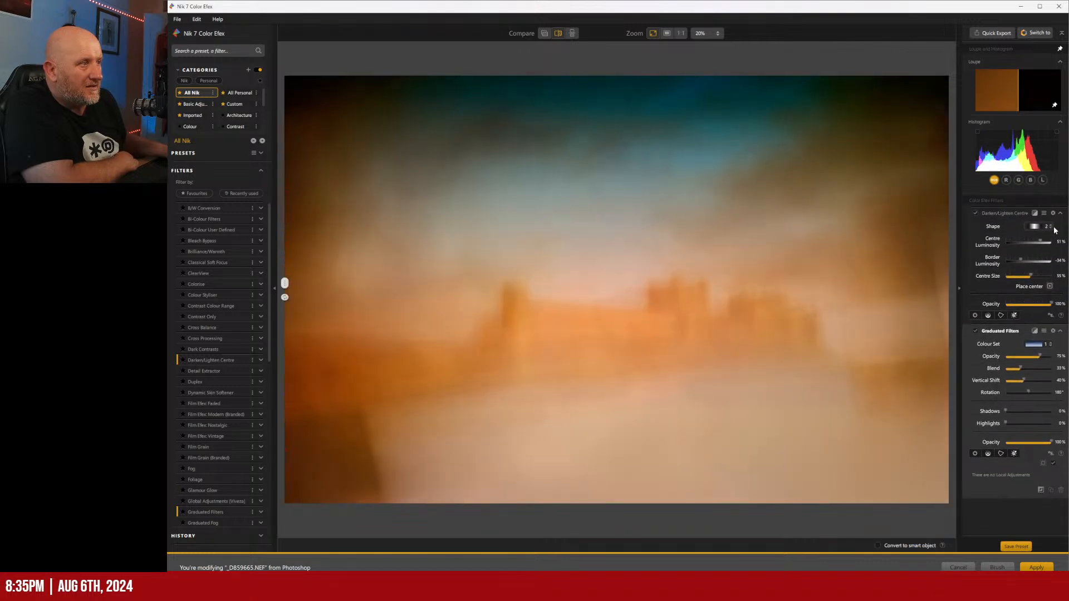
{"action": "left_click", "coordinate": [1053, 214]}
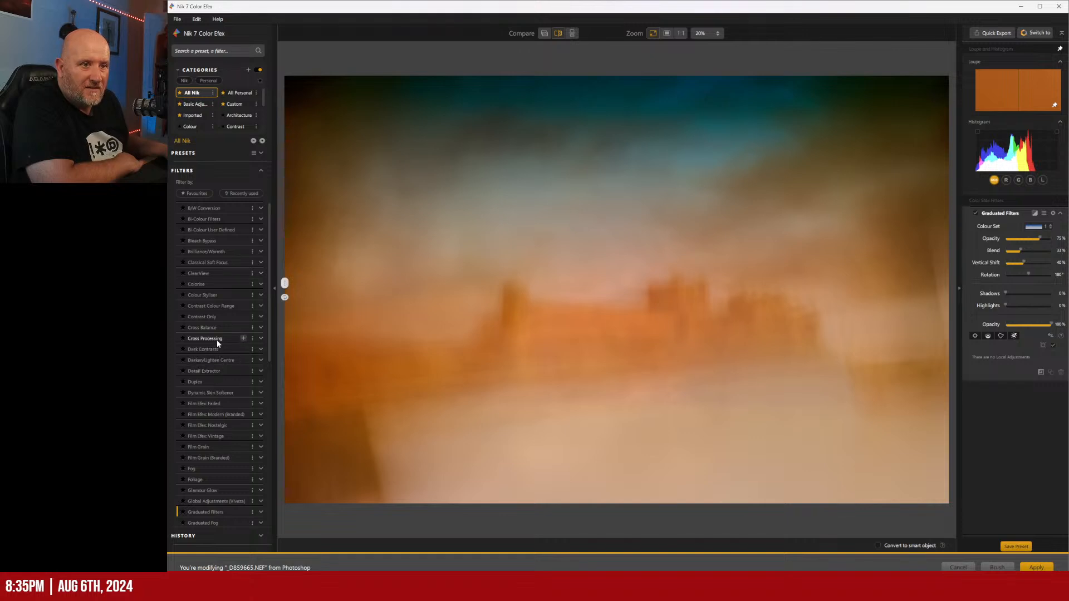
- Apply Graduated Neutral Density instead, with Upper Tonality -51%, Lower Tonality -20%, Blend 20% and Vertical Shift 55%
{"action": "scroll", "coordinate": [217, 346], "scroll_direction": "down", "scroll_amount": 1}
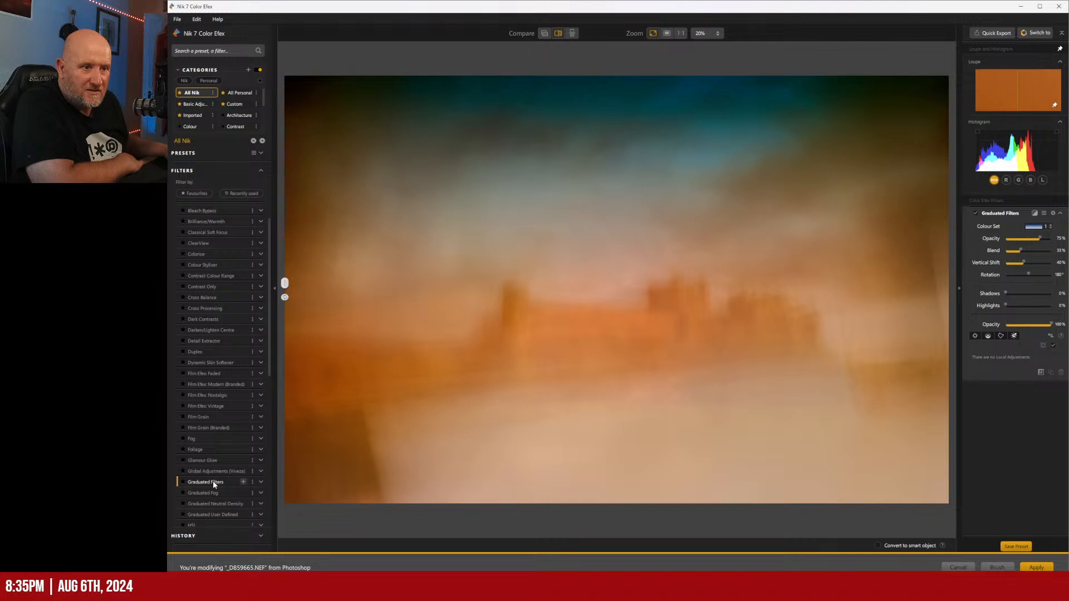
{"action": "left_click", "coordinate": [214, 505]}
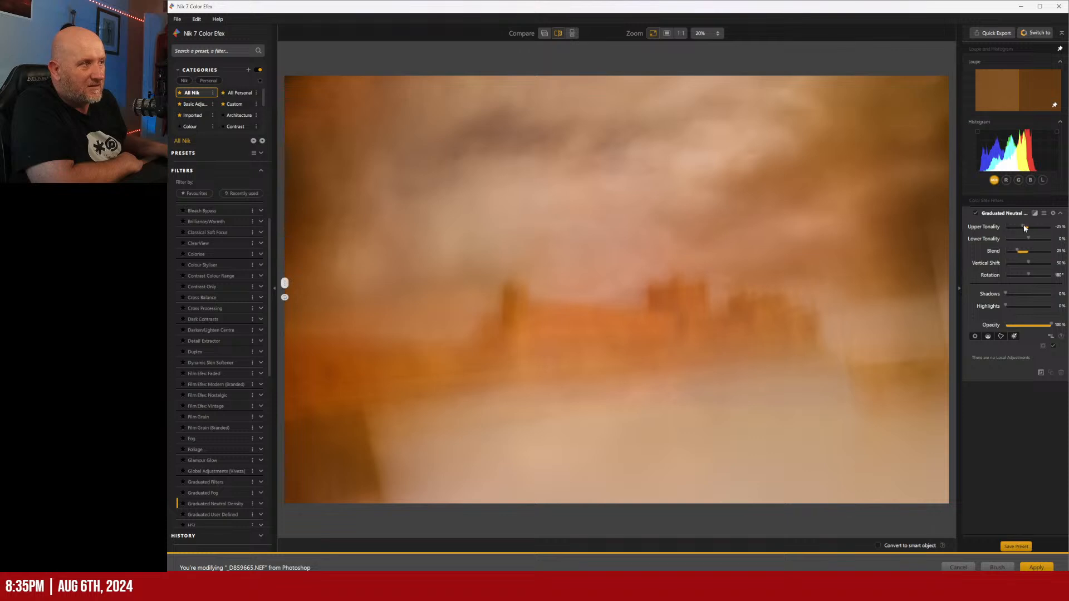
{"action": "left_click_drag", "start_coordinate": [1025, 228], "coordinate": [1031, 263]}
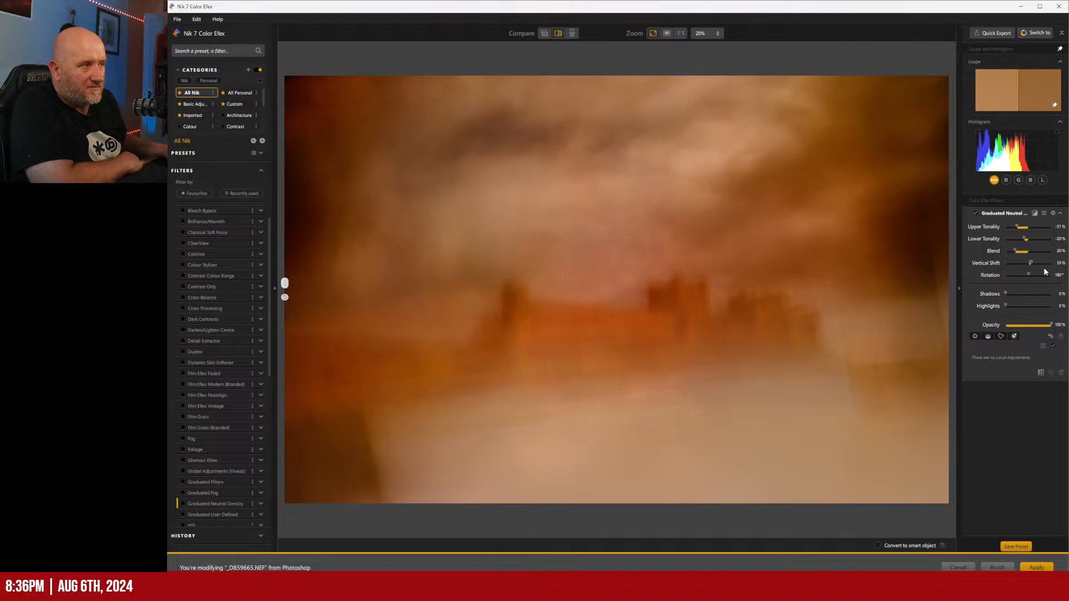
- Set the Graduated Neutral Density filter's Opacity to 94%, keeping Rotation at 180° and Shadows and Highlights at 0%, and compare before and after
{"action": "left_click_drag", "start_coordinate": [1027, 275], "coordinate": [1029, 276]}
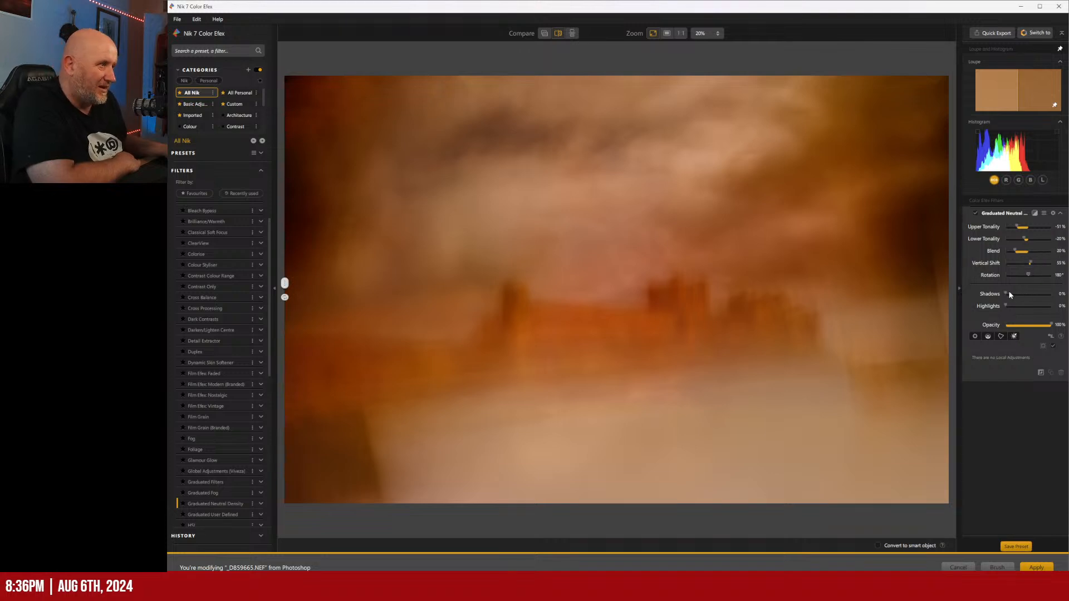
{"action": "left_click_drag", "start_coordinate": [1006, 294], "coordinate": [963, 294]}
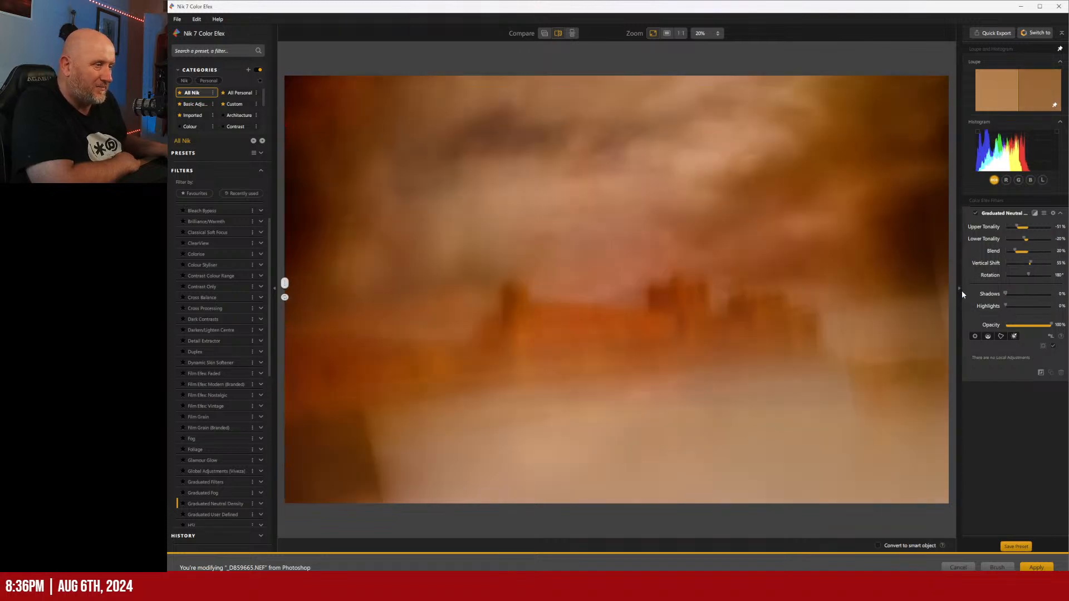
{"action": "left_click_drag", "start_coordinate": [1034, 307], "coordinate": [964, 315]}
{"action": "left_click_drag", "start_coordinate": [1052, 325], "coordinate": [1047, 327]}
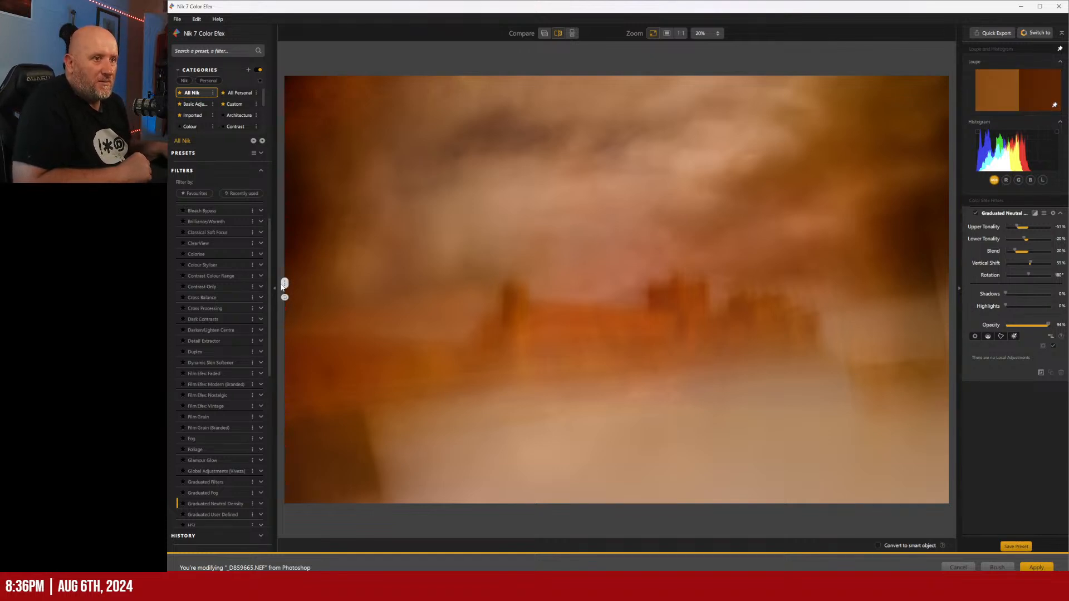
{"action": "left_click_drag", "start_coordinate": [286, 285], "coordinate": [279, 315]}
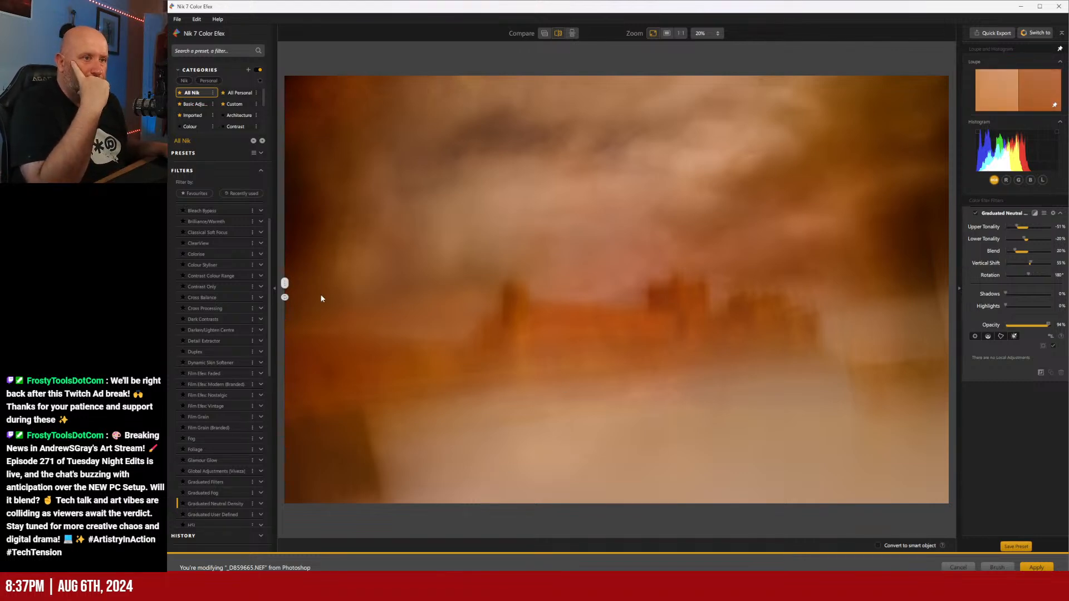
- Compare the filtered image with the original, apply the Color Efex filter, and check the resulting layer by toggling its visibility in Photoshop
{"action": "left_click_drag", "start_coordinate": [293, 287], "coordinate": [308, 270]}
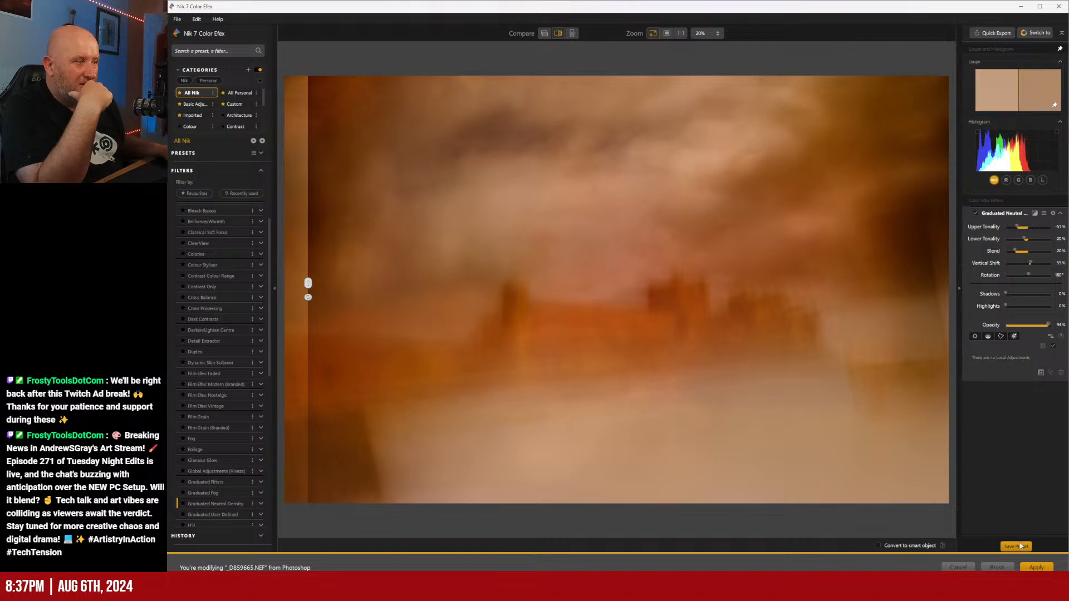
{"action": "left_click", "coordinate": [1036, 568]}
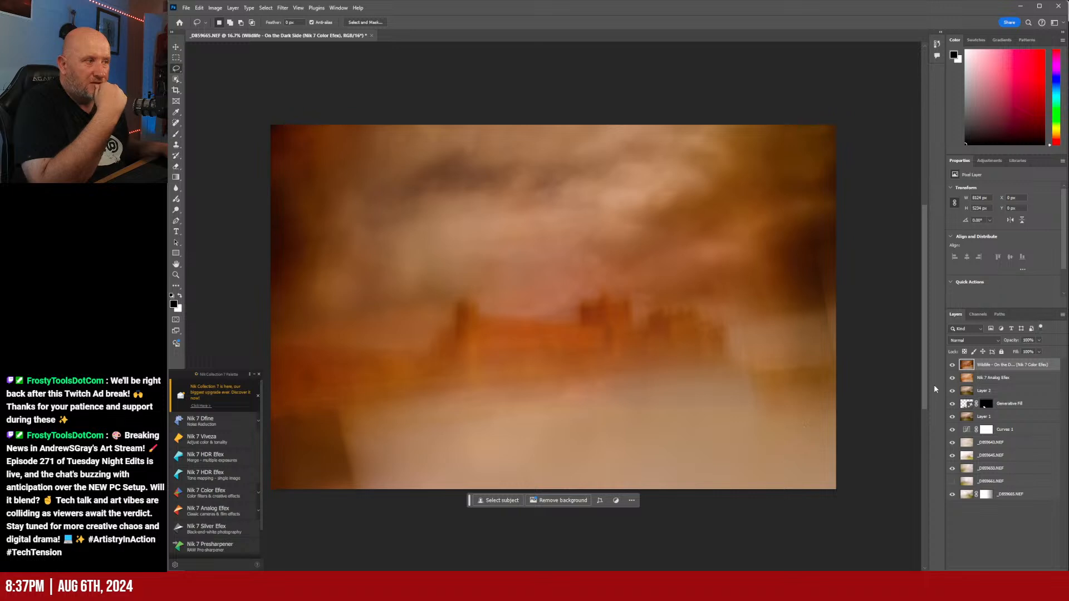
{"action": "left_click", "coordinate": [952, 366]}
{"action": "left_click", "coordinate": [953, 366]}
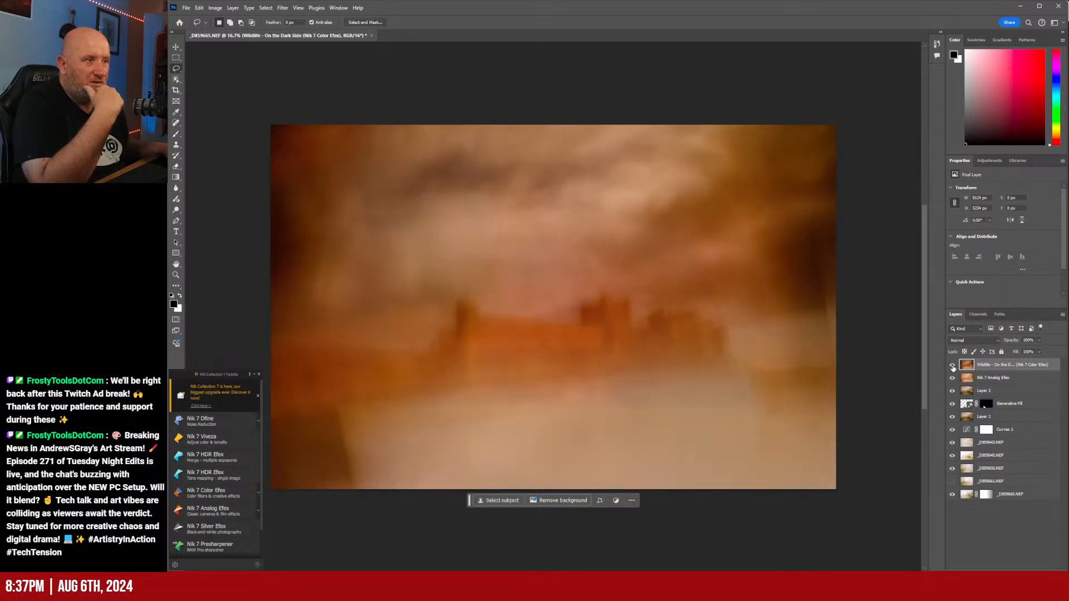
- Try the Overlay blend mode on the Color Efex layer, then settle on Multiply
{"action": "left_click", "coordinate": [980, 340]}
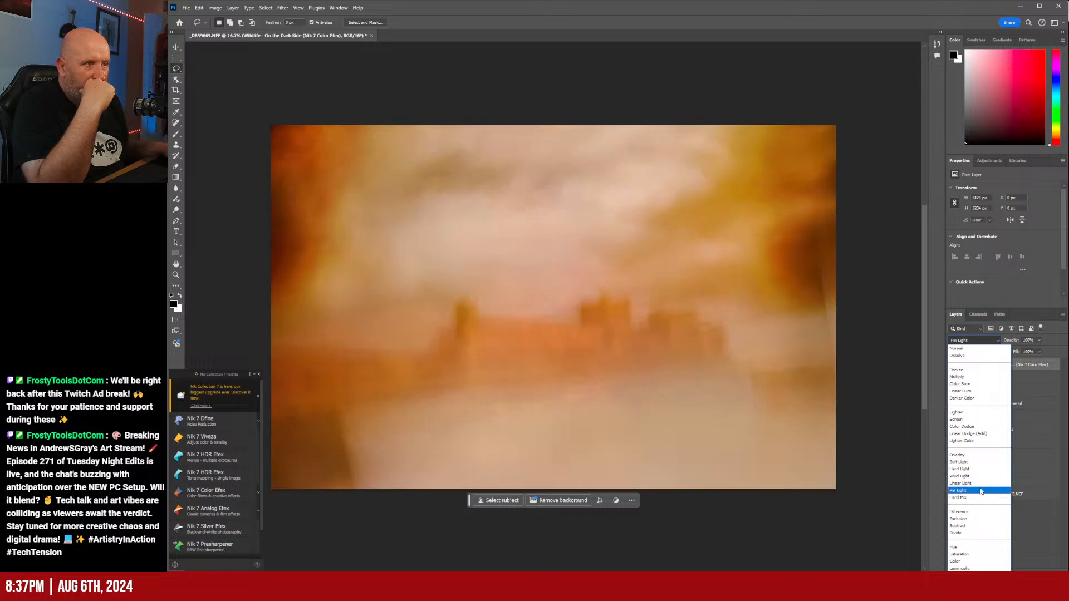
{"action": "left_click", "coordinate": [976, 455]}
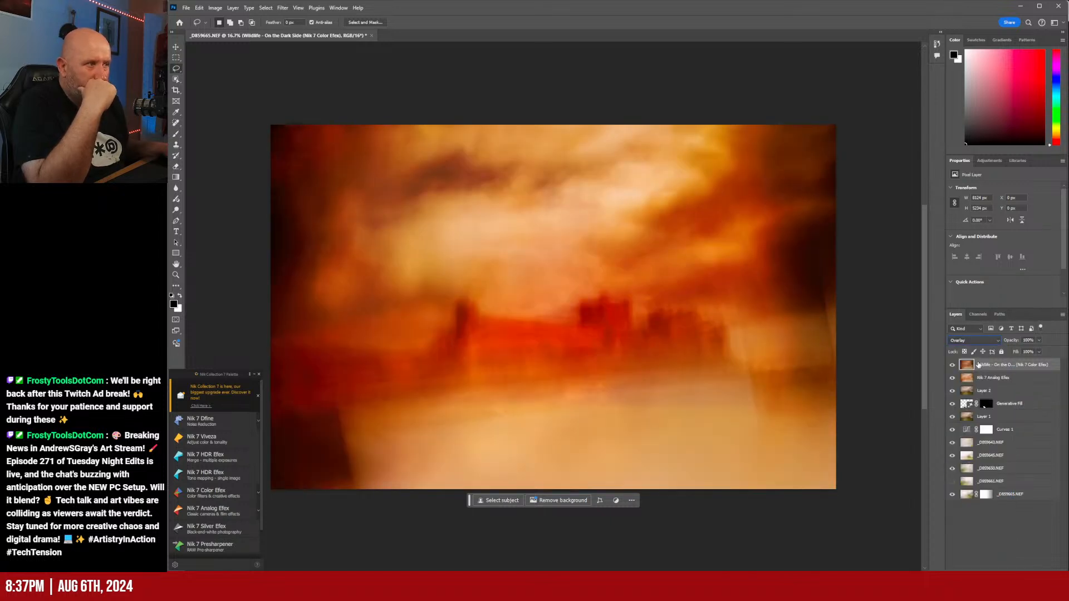
{"action": "left_click", "coordinate": [980, 340]}
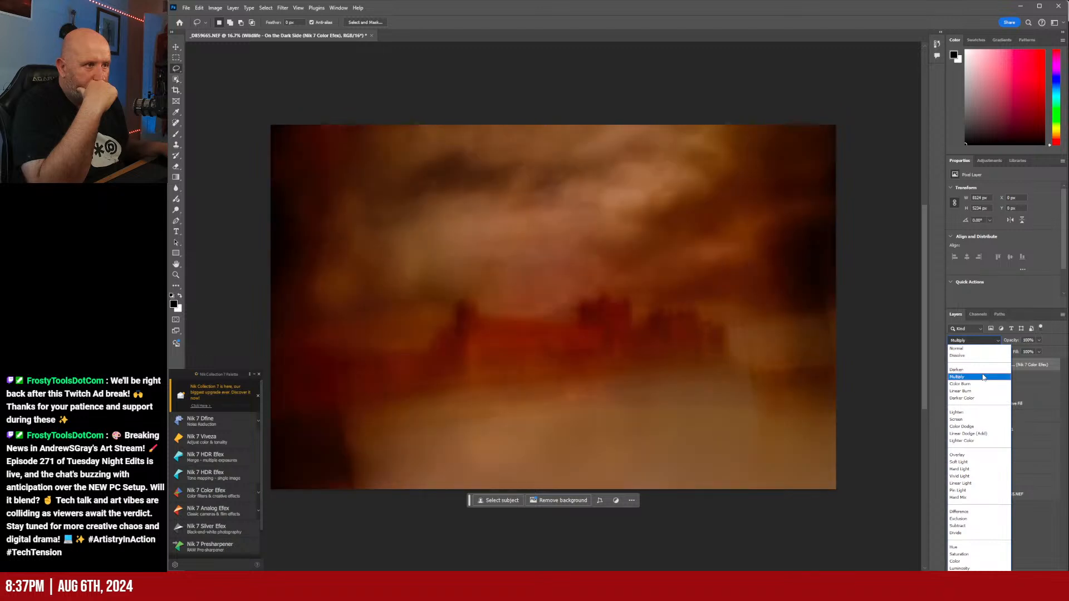
{"action": "left_click", "coordinate": [983, 377]}
- Stamp all visible layers into a new top layer and preview blend modes on it, keeping Normal
{"action": "left_click", "coordinate": [999, 536]}
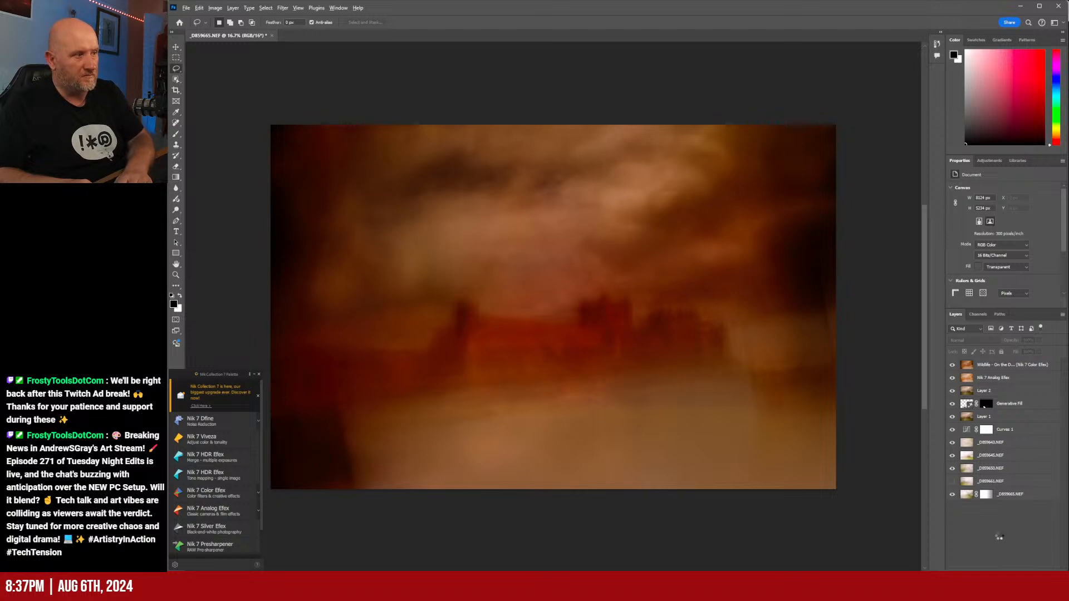
{"action": "key", "text": "ctrl+shift+alt+e"}
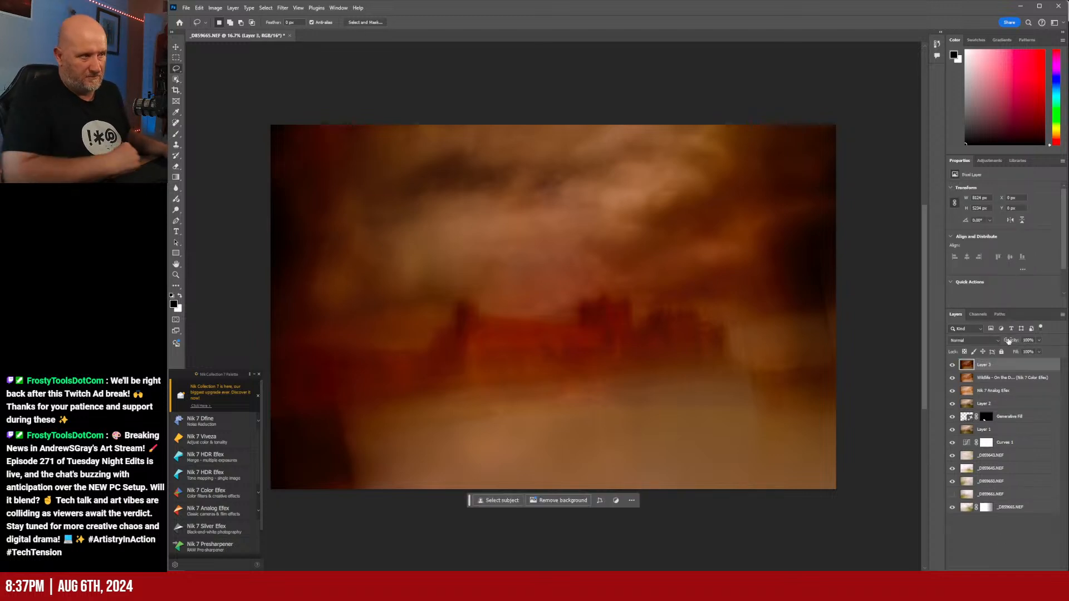
{"action": "left_click", "coordinate": [992, 339]}
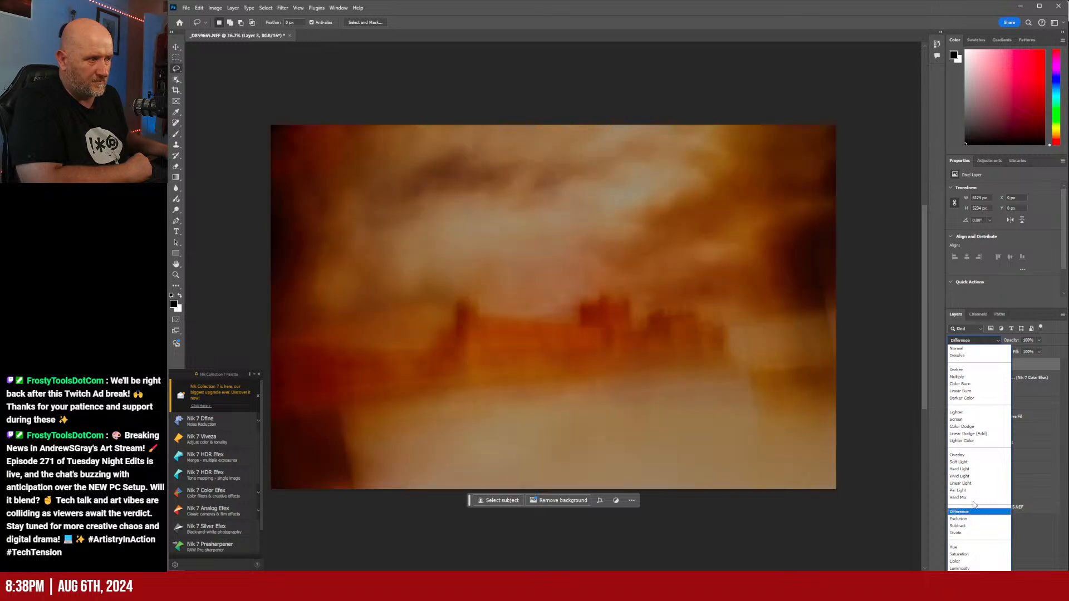
{"action": "left_click", "coordinate": [1042, 546]}
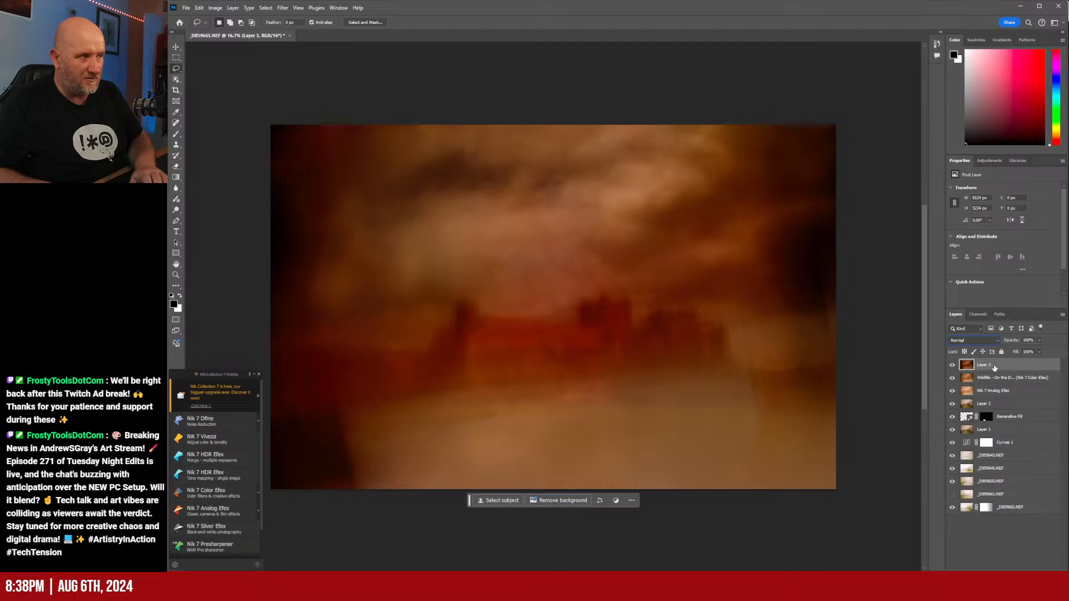
- Invert the colours of the stamped top layer and set its blend mode to Exclusion
{"action": "key", "text": "ctrl+i"}
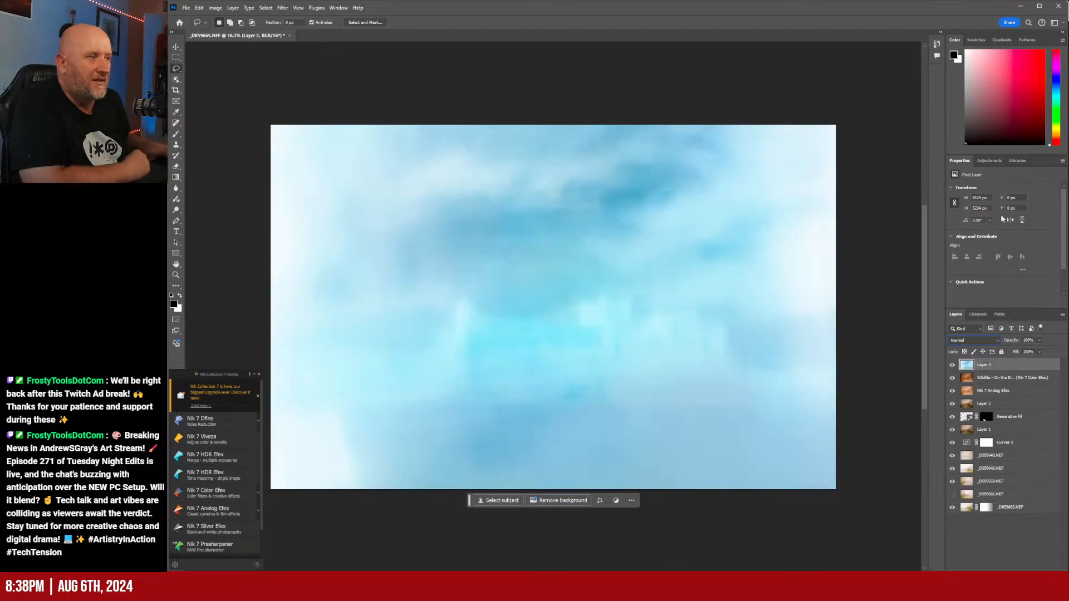
{"action": "left_click", "coordinate": [962, 340]}
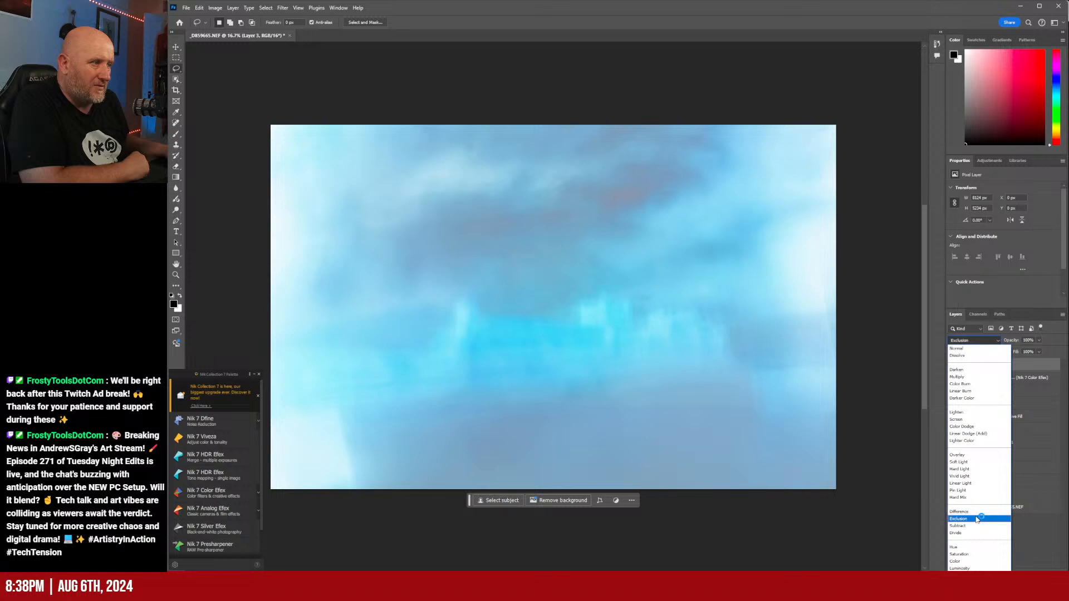
{"action": "left_click", "coordinate": [976, 519]}
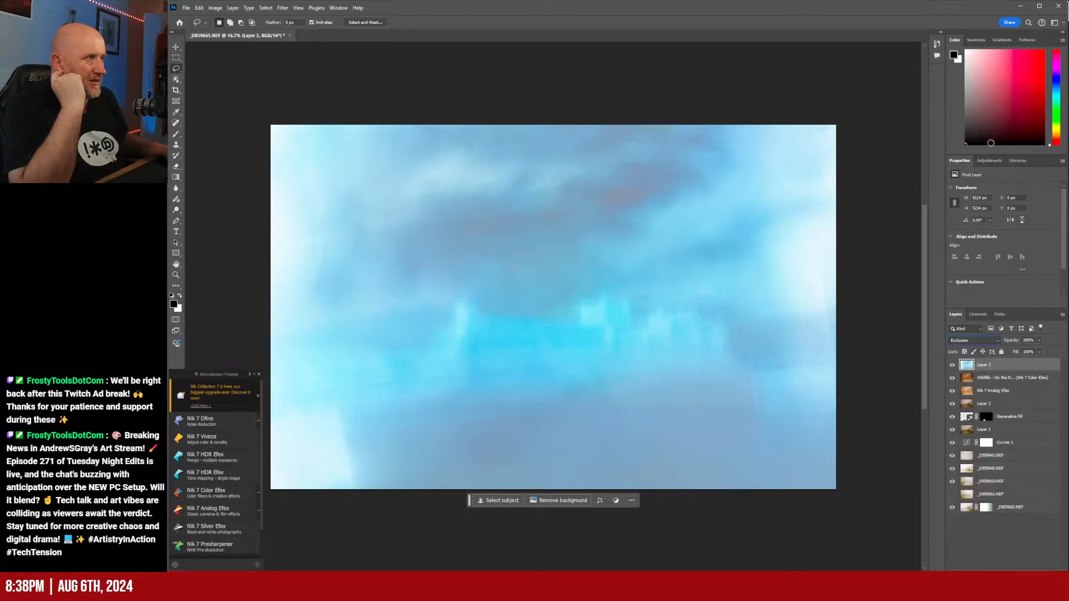
- Add a Hue/Saturation adjustment with a strong positive Hue shift, Saturation +100 and Lightness +13, and compare the top two layers on and off
{"action": "left_click", "coordinate": [989, 161]}
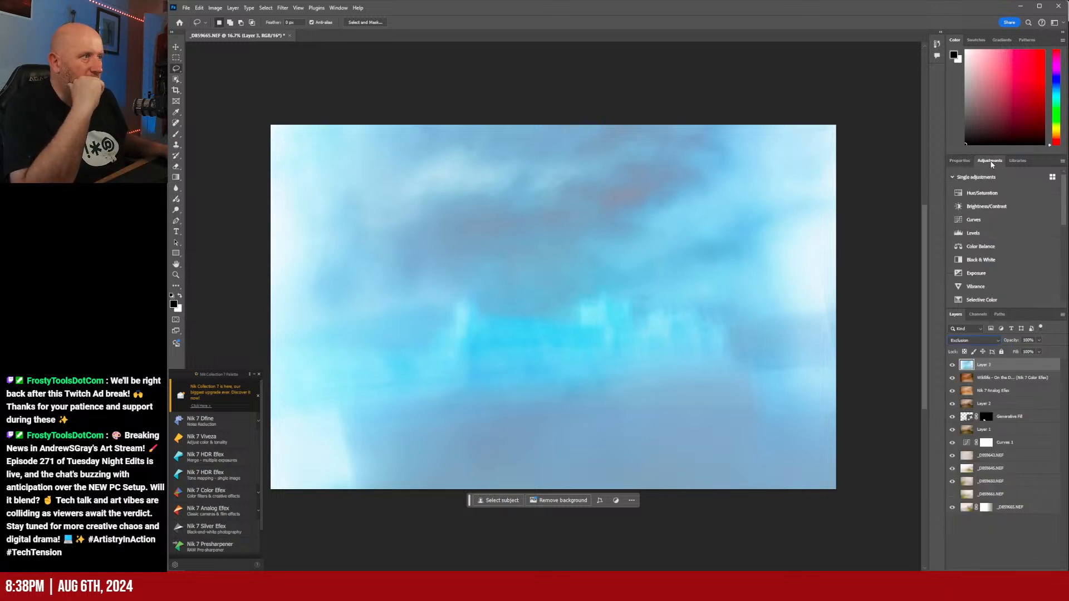
{"action": "left_click", "coordinate": [1000, 193]}
{"action": "left_click_drag", "start_coordinate": [1000, 226], "coordinate": [1011, 261]}
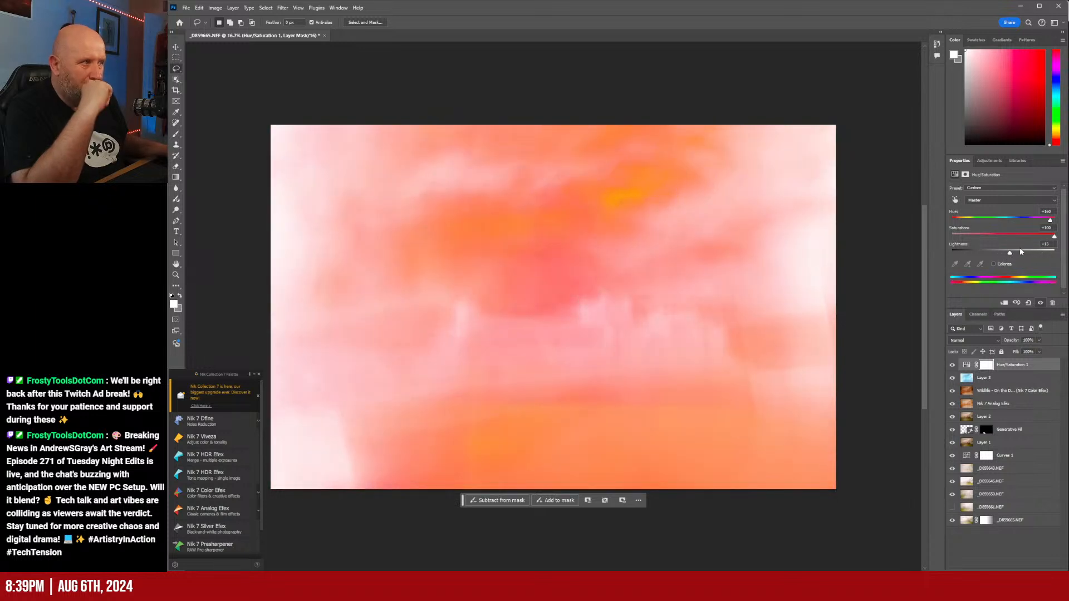
{"action": "left_click", "coordinate": [953, 365]}
{"action": "left_click", "coordinate": [952, 365]}
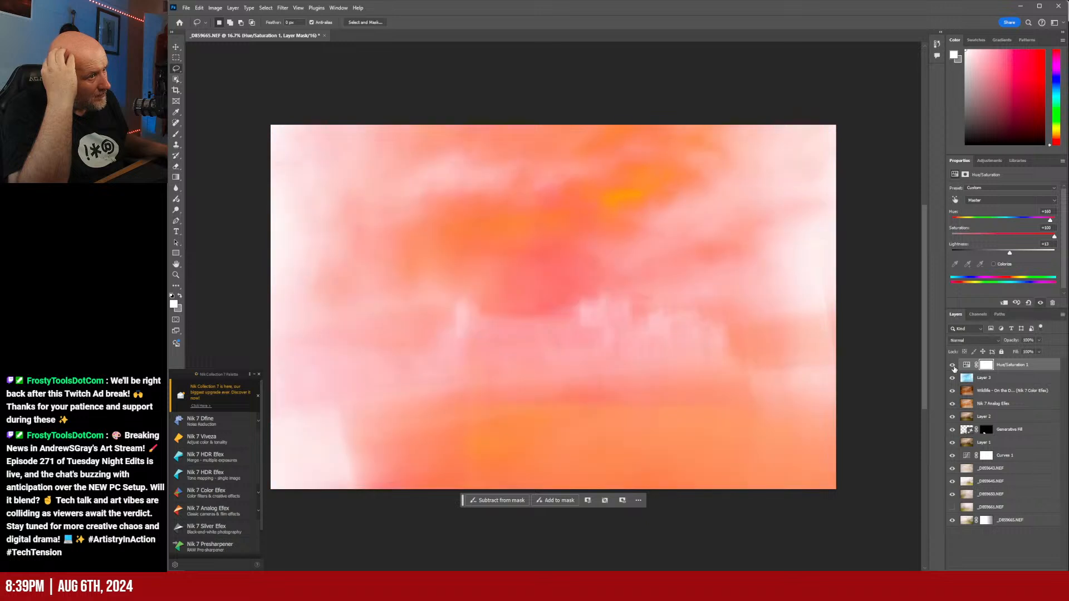
{"action": "left_click", "coordinate": [951, 378]}
{"action": "left_click", "coordinate": [950, 378]}
- Transform the inverted layer by enlarging it to about 117%, rotating it to about 89° and moving it over the canvas
{"action": "left_click", "coordinate": [1011, 382]}
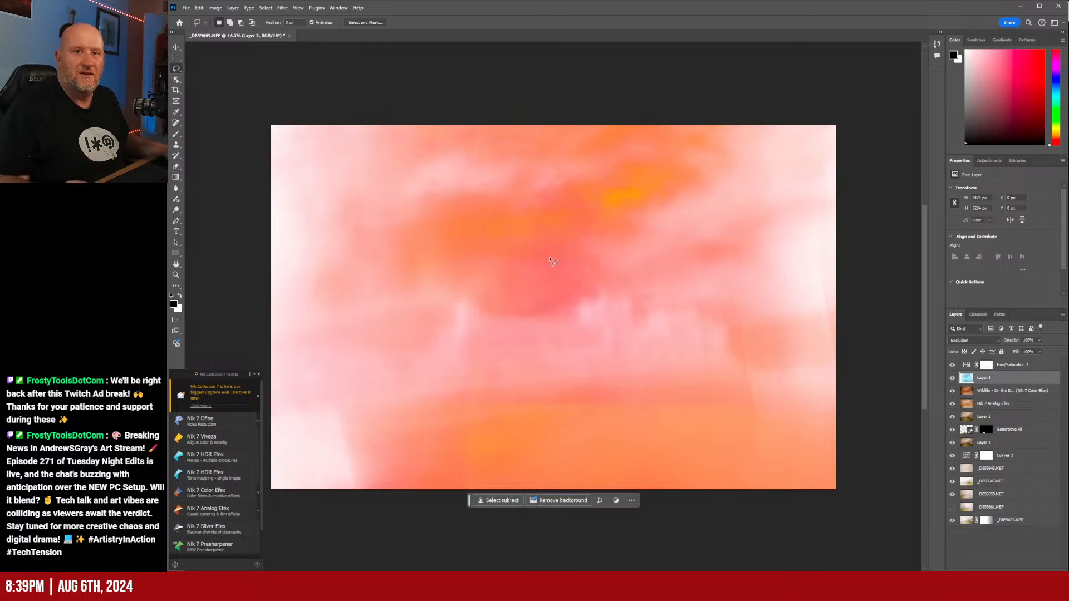
{"action": "left_click", "coordinate": [176, 47]}
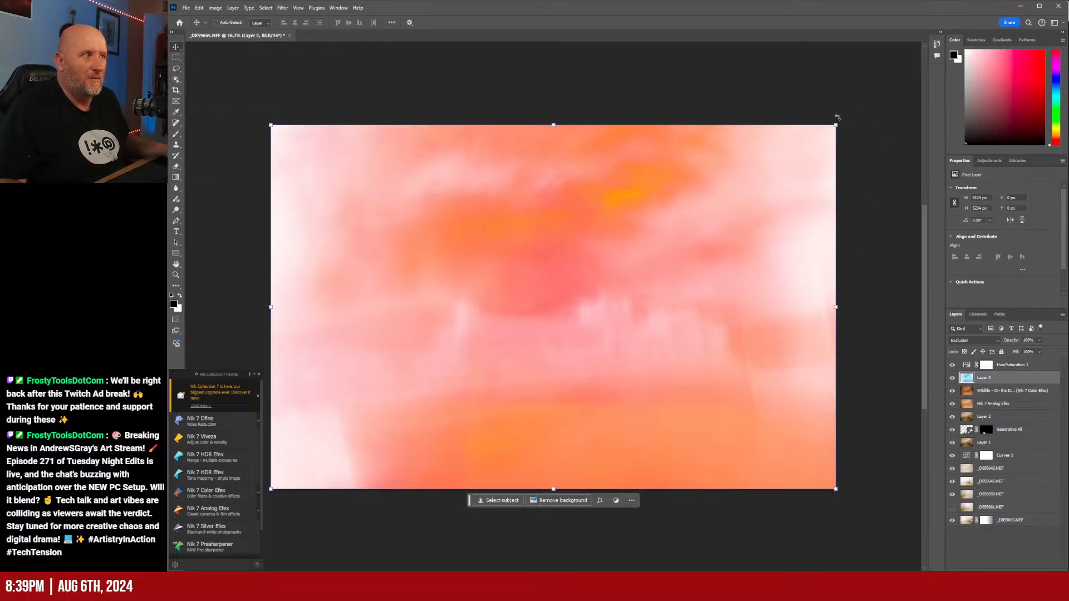
{"action": "left_click_drag", "start_coordinate": [862, 142], "coordinate": [396, 414]}
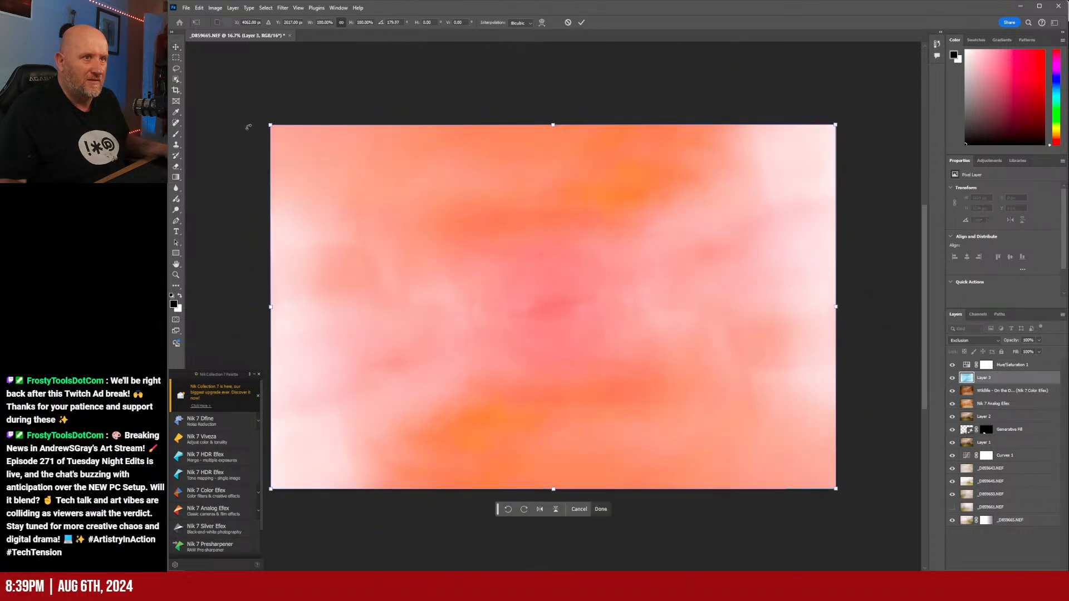
{"action": "left_click_drag", "start_coordinate": [272, 127], "coordinate": [176, 67]}
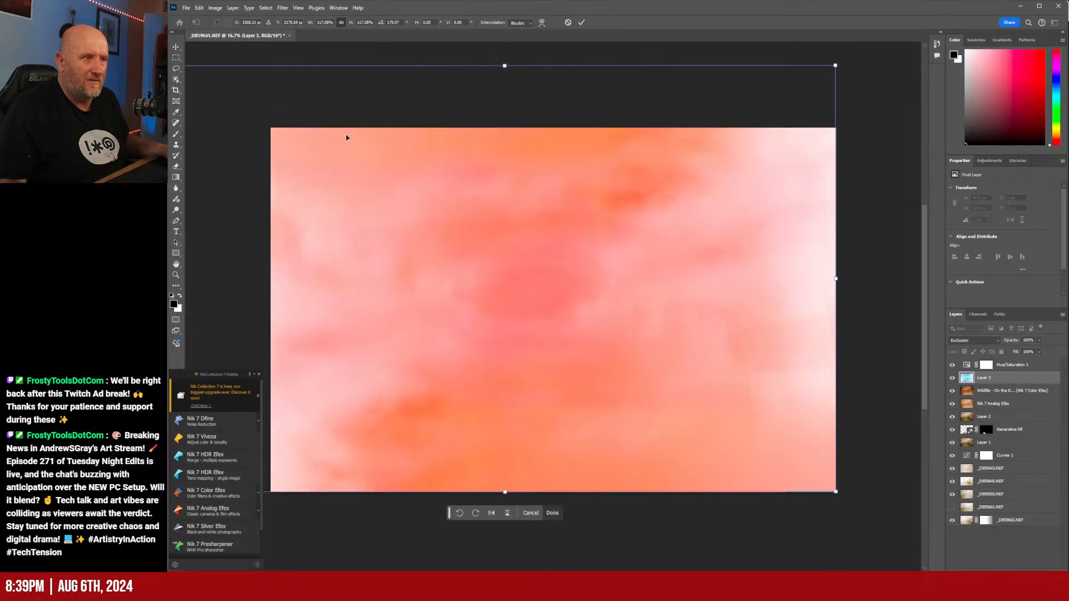
{"action": "left_click_drag", "start_coordinate": [458, 177], "coordinate": [495, 297]}
{"action": "left_click_drag", "start_coordinate": [855, 156], "coordinate": [353, 149]}
{"action": "left_click_drag", "start_coordinate": [568, 263], "coordinate": [629, 301]}
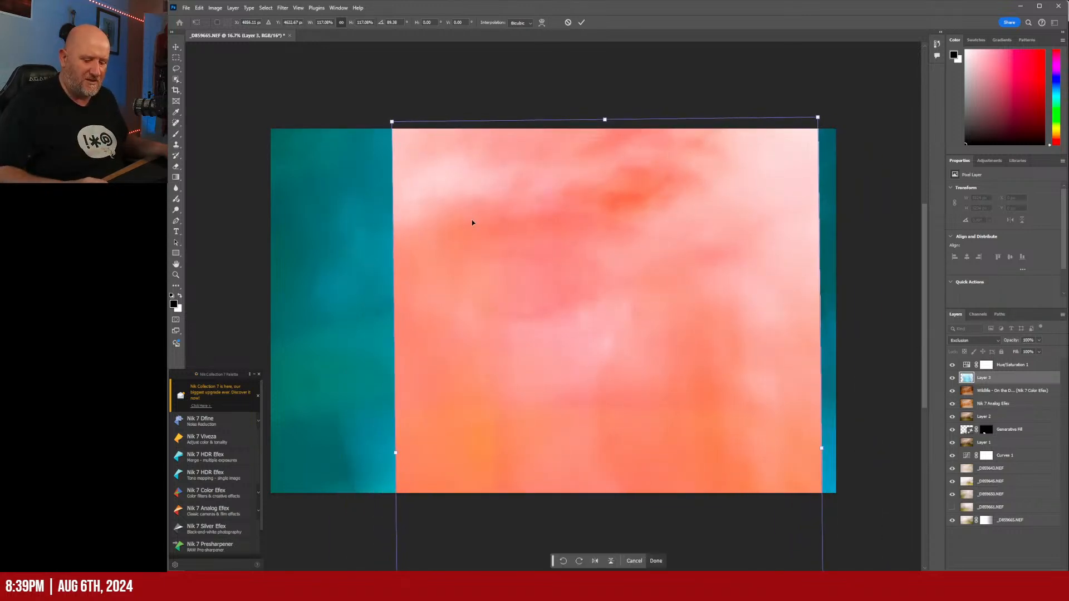
- Enlarge the inverted layer to about 210%, rotate it to about 98°, and reposition it to cover the whole canvas, committing the transform
{"action": "scroll", "coordinate": [463, 219], "scroll_direction": "down", "scroll_amount": 2}
{"action": "scroll", "coordinate": [463, 219], "scroll_direction": "down", "scroll_amount": 1}
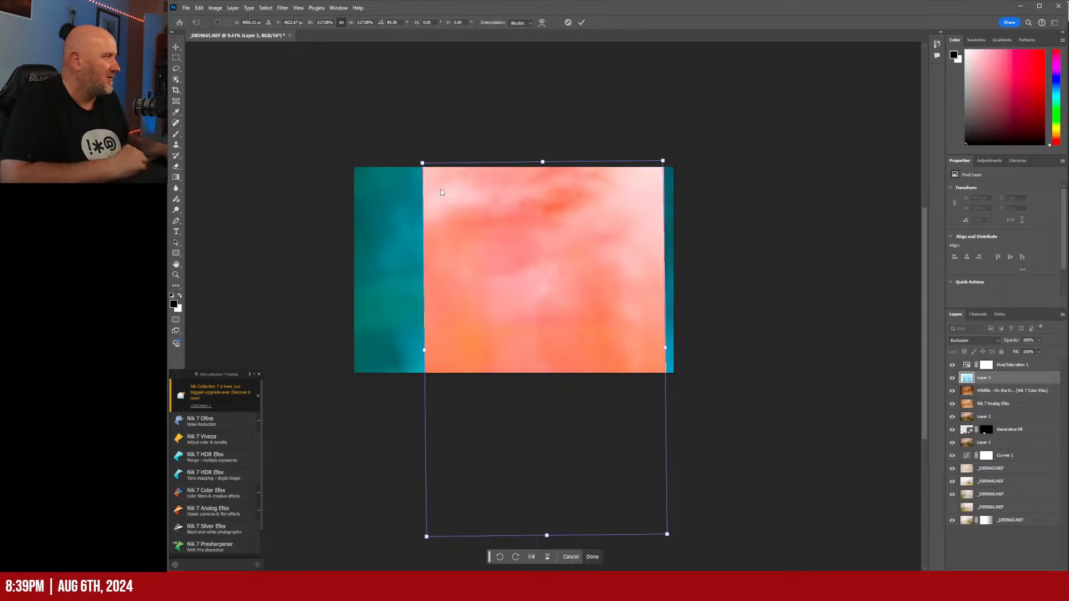
{"action": "left_click_drag", "start_coordinate": [422, 163], "coordinate": [292, 90]}
{"action": "left_click_drag", "start_coordinate": [661, 346], "coordinate": [750, 308]}
{"action": "left_click_drag", "start_coordinate": [551, 310], "coordinate": [586, 122]}
{"action": "left_click_drag", "start_coordinate": [787, 489], "coordinate": [732, 529]}
{"action": "mouse_move", "coordinate": [573, 300]}
{"action": "left_mouse_down"}
{"action": "mouse_move", "coordinate": [605, 309]}
{"action": "mouse_move", "coordinate": [588, 299]}
{"action": "left_mouse_up"}
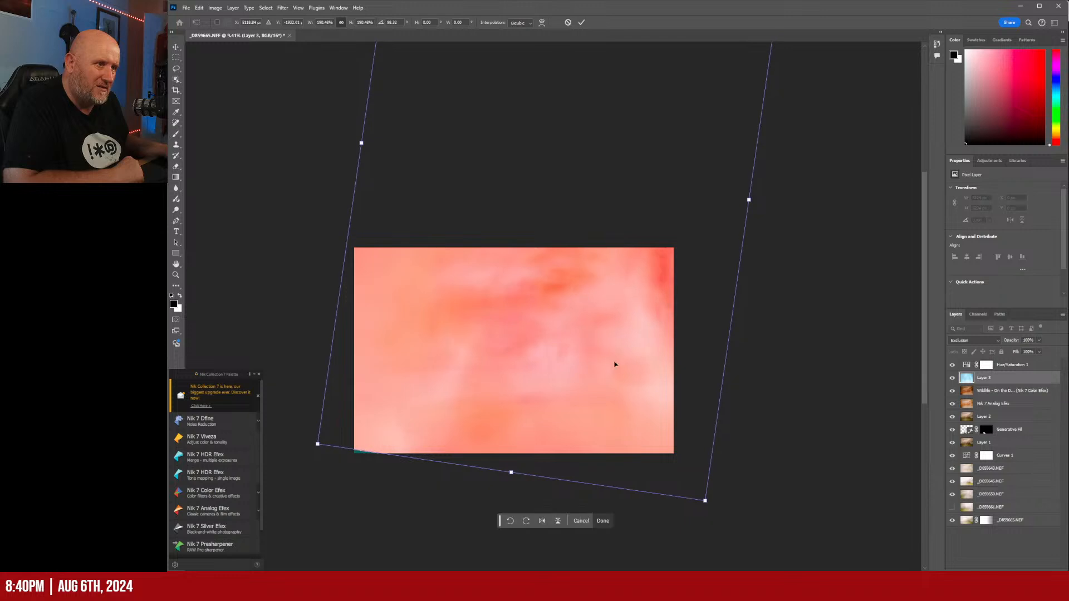
{"action": "left_click_drag", "start_coordinate": [705, 502], "coordinate": [769, 555]}
{"action": "left_click_drag", "start_coordinate": [623, 384], "coordinate": [629, 358]}
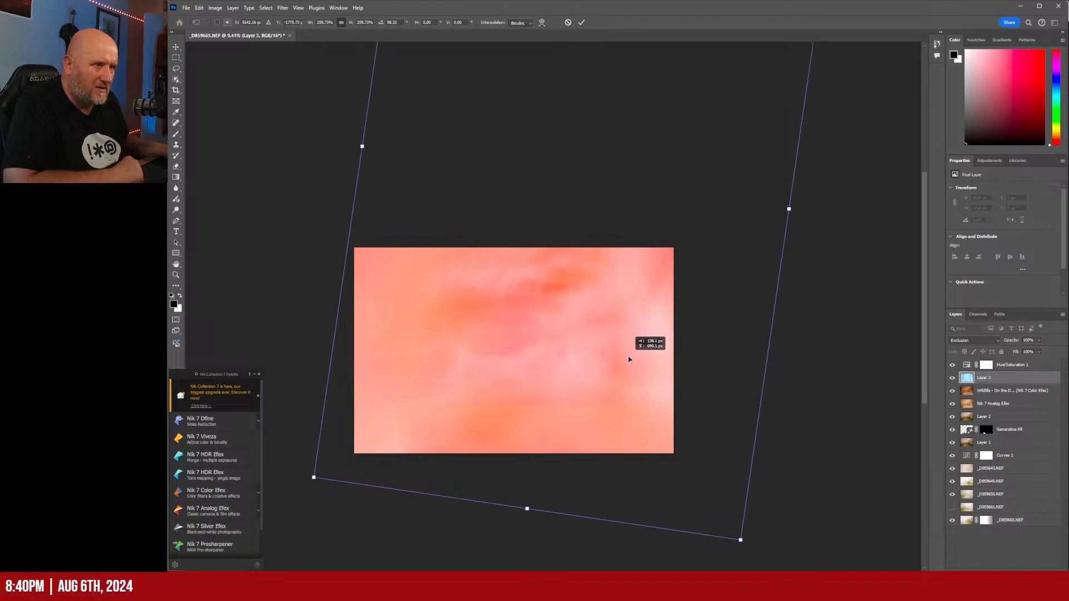
{"action": "left_click_drag", "start_coordinate": [630, 359], "coordinate": [630, 359]}
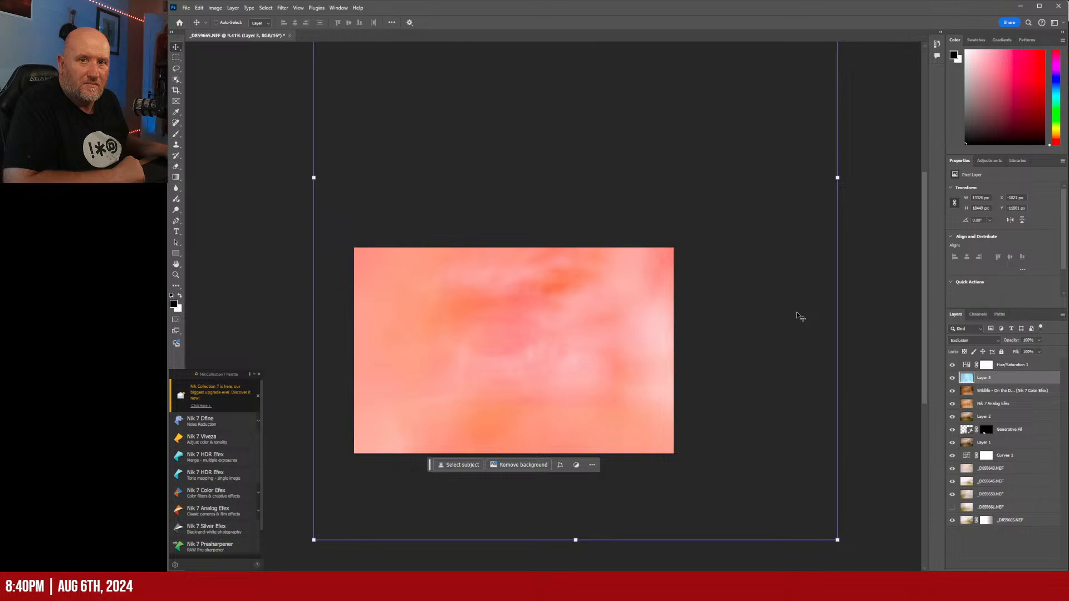
- Check the Hue/Saturation effect, then add a Curves adjustment above it with lowered shadows and raised midtones on the RGB curve
{"action": "left_click", "coordinate": [969, 365]}
{"action": "left_click", "coordinate": [953, 366]}
{"action": "left_click", "coordinate": [952, 366]}
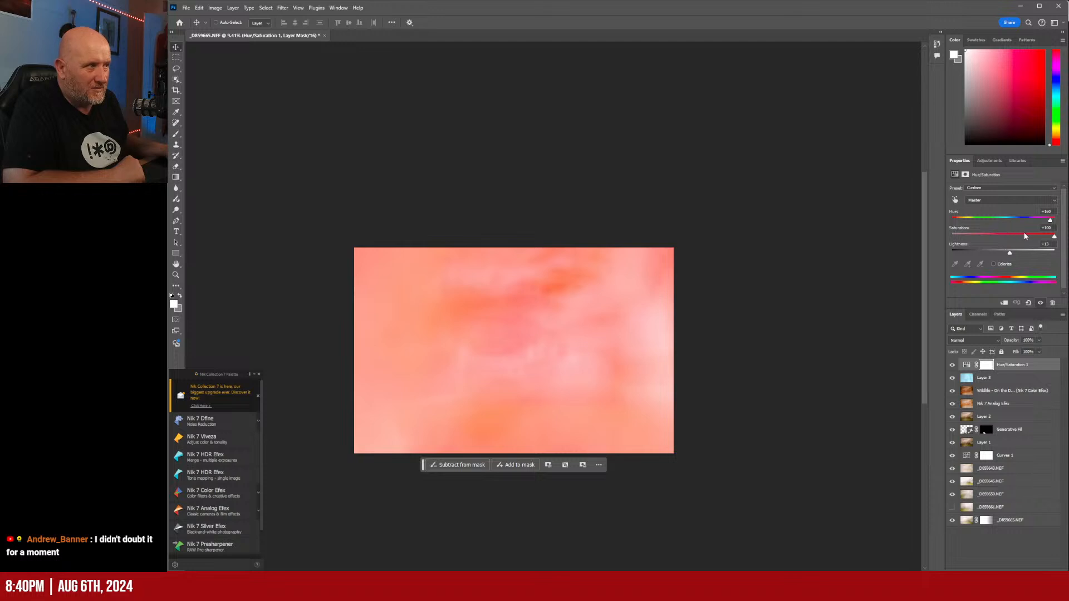
{"action": "left_click", "coordinate": [986, 161]}
{"action": "left_click", "coordinate": [987, 220]}
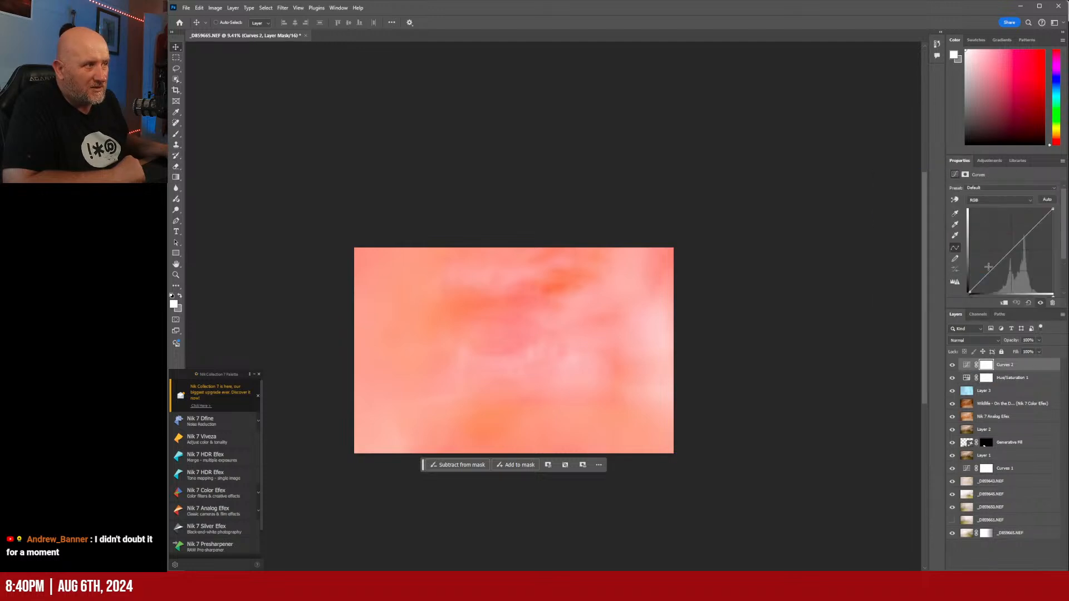
{"action": "left_click_drag", "start_coordinate": [990, 270], "coordinate": [987, 278]}
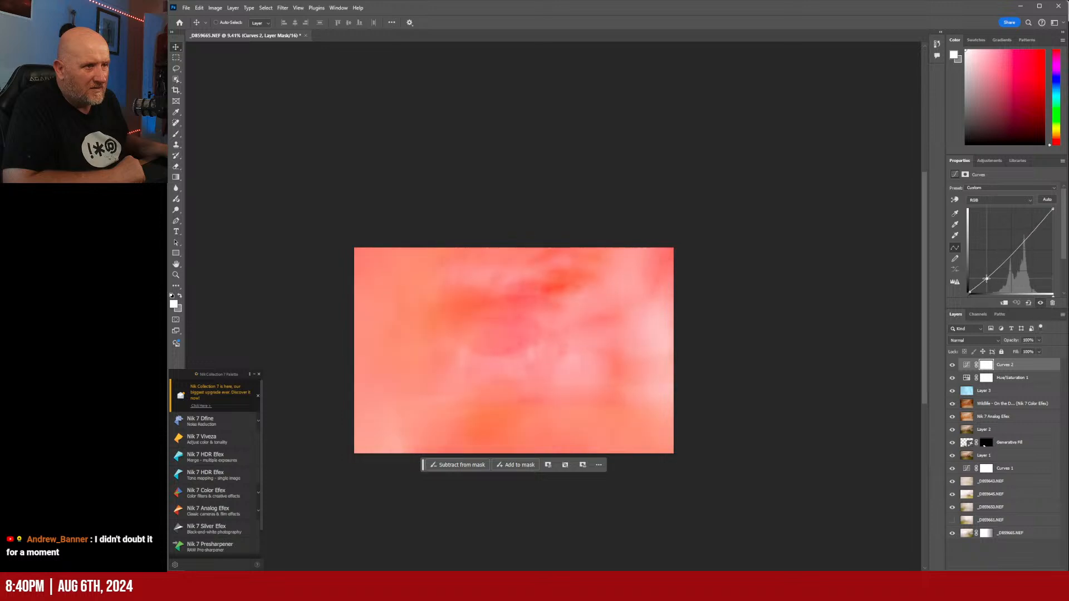
{"action": "mouse_move", "coordinate": [1023, 246]}
{"action": "left_mouse_down"}
{"action": "mouse_move", "coordinate": [1014, 233]}
{"action": "mouse_move", "coordinate": [1012, 245]}
{"action": "left_mouse_up"}
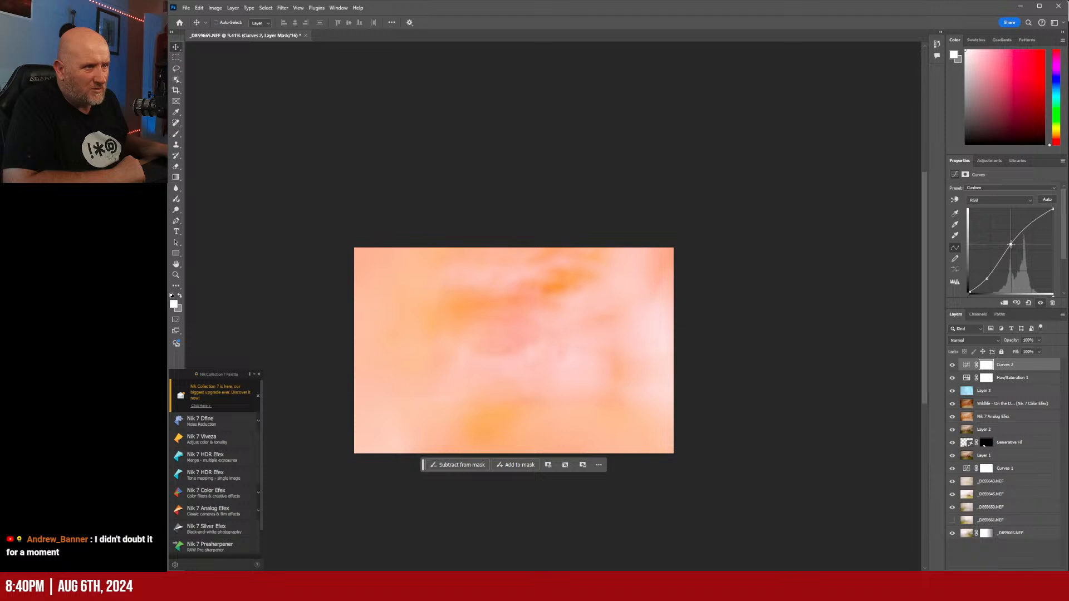
{"action": "mouse_move", "coordinate": [1054, 209]}
{"action": "left_mouse_down"}
{"action": "mouse_move", "coordinate": [1047, 223]}
{"action": "mouse_move", "coordinate": [1041, 213]}
{"action": "mouse_move", "coordinate": [1056, 200]}
{"action": "left_mouse_up"}
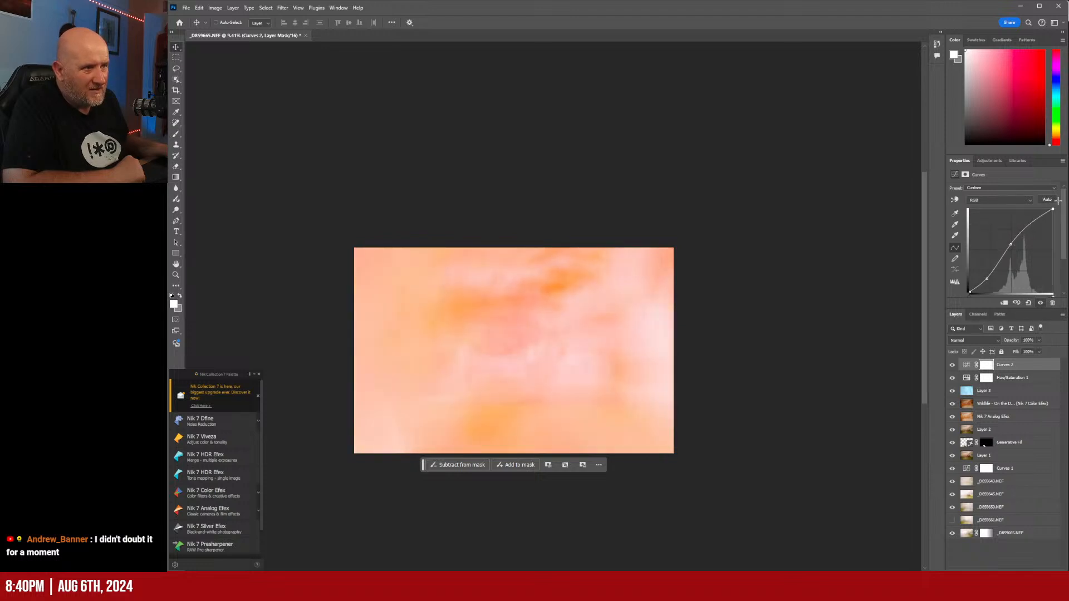
- Lower the midtones slightly on the Blue channel curve of the top Curves adjustment
{"action": "scroll", "coordinate": [546, 356], "scroll_direction": "up", "scroll_amount": 5}
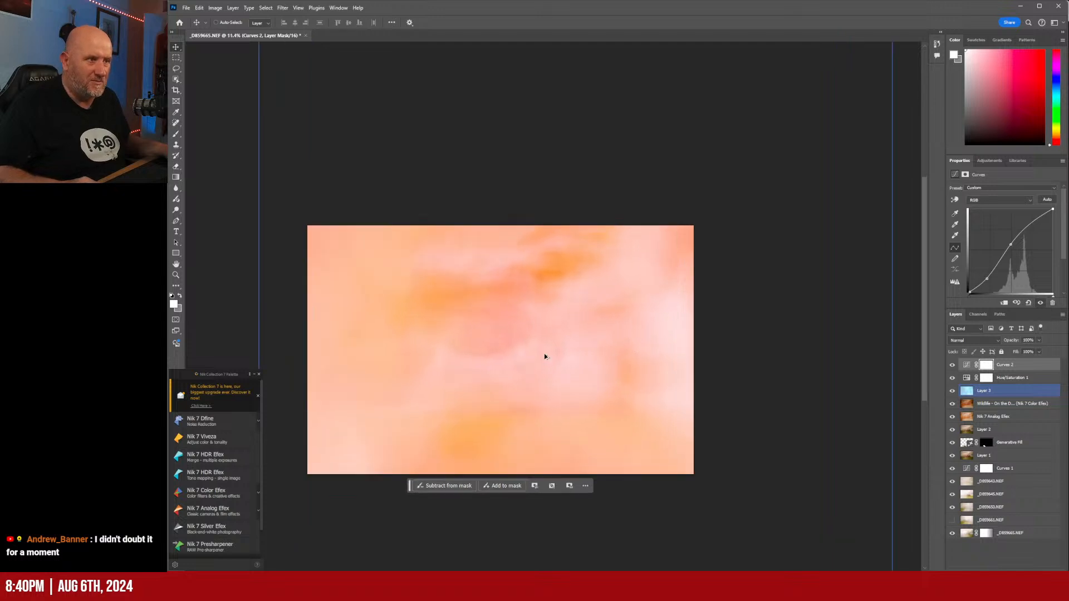
{"action": "scroll", "coordinate": [427, 340], "scroll_direction": "down", "scroll_amount": 2}
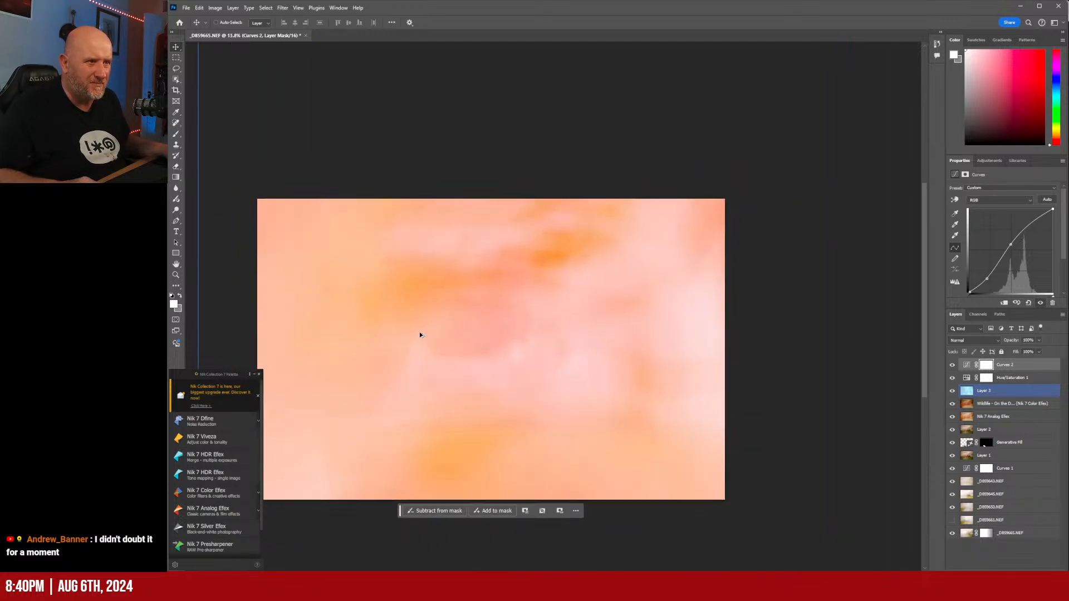
{"action": "scroll", "coordinate": [283, 316], "scroll_direction": "up", "scroll_amount": 2}
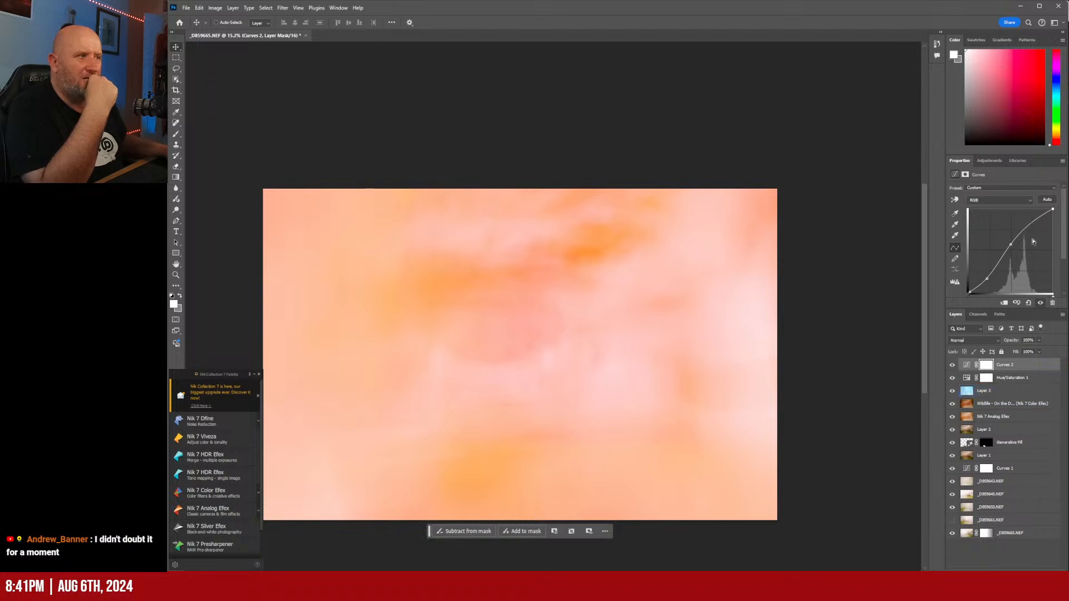
{"action": "left_click", "coordinate": [1006, 203]}
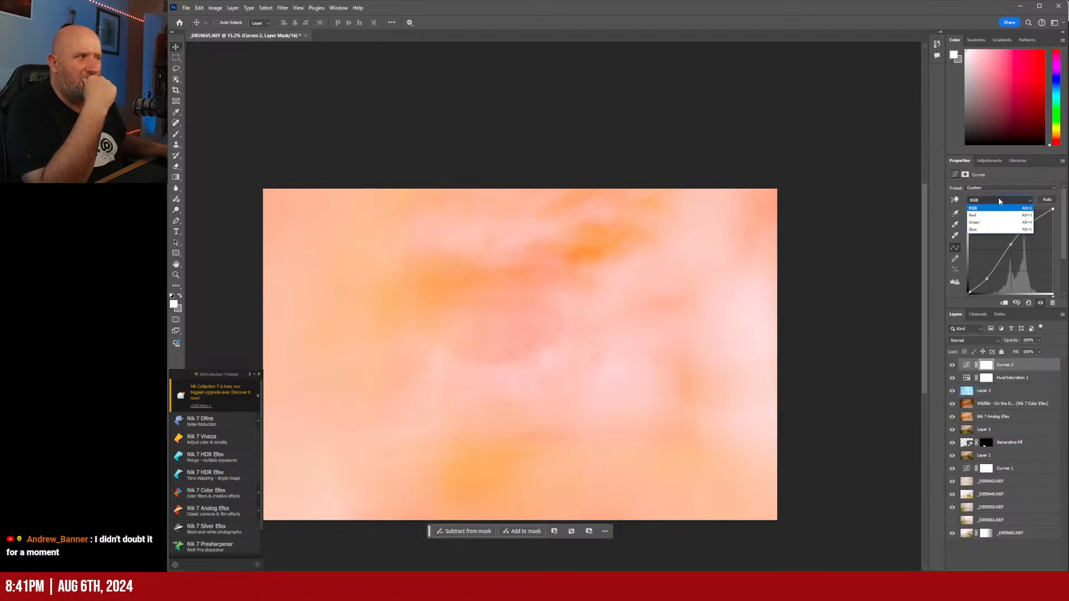
{"action": "left_click", "coordinate": [984, 230]}
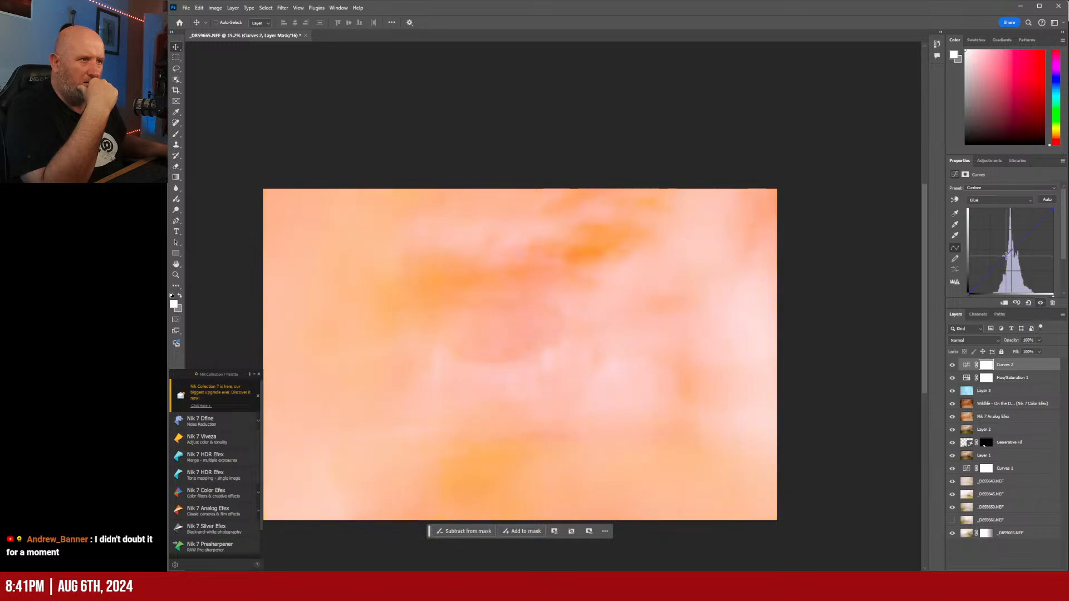
{"action": "left_click_drag", "start_coordinate": [996, 246], "coordinate": [1009, 259]}
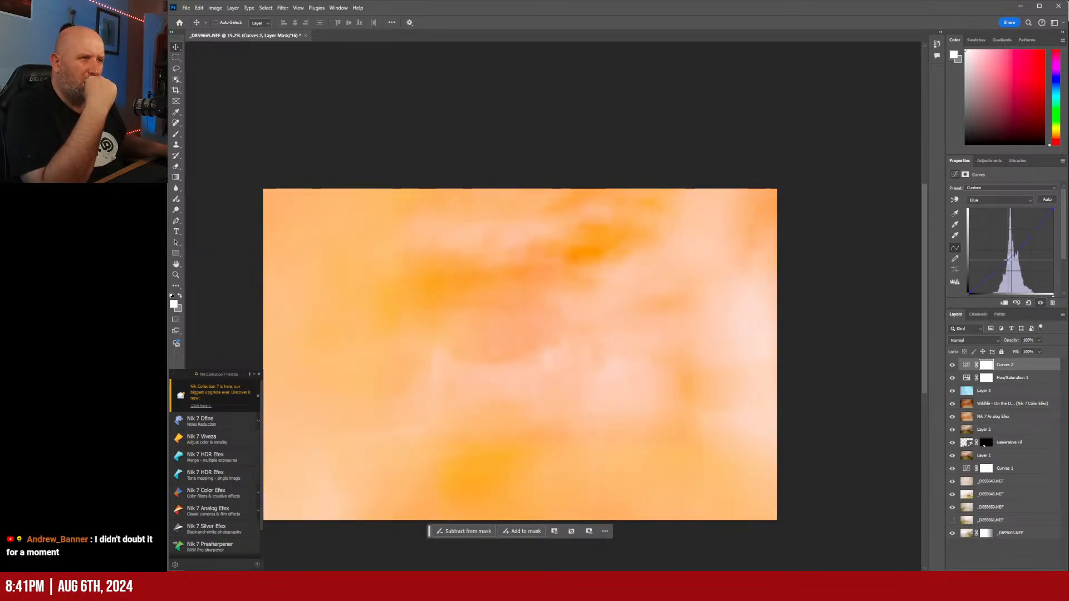
{"action": "left_click_drag", "start_coordinate": [1006, 258], "coordinate": [1008, 259]}
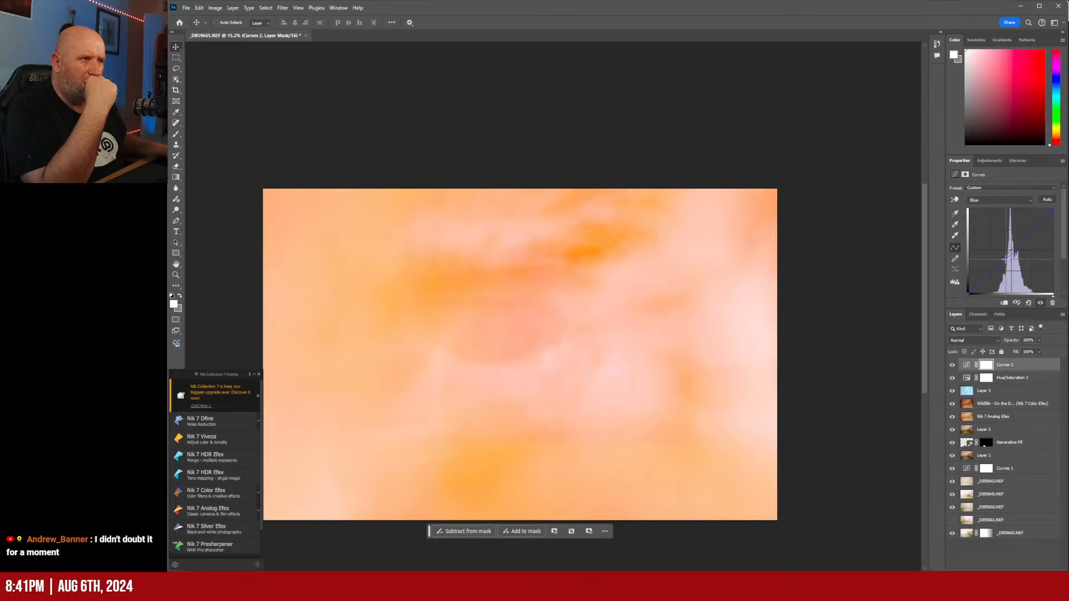
- Try raising the lower midtones on the Red channel curve
{"action": "left_click", "coordinate": [1009, 200]}
{"action": "left_click", "coordinate": [998, 218]}
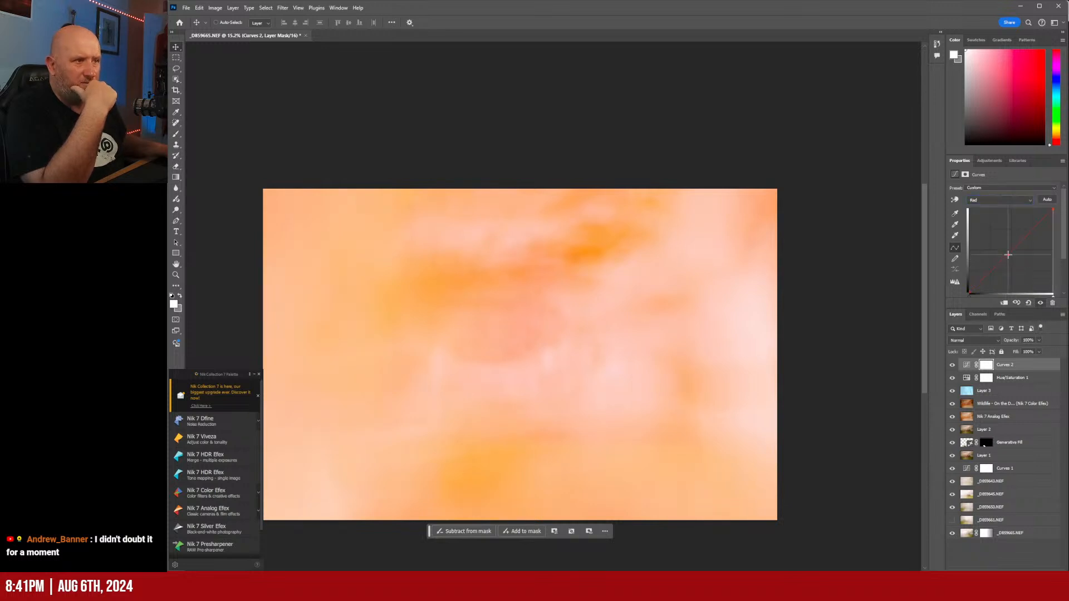
{"action": "mouse_move", "coordinate": [1013, 260]}
{"action": "left_mouse_down"}
{"action": "mouse_move", "coordinate": [977, 225]}
{"action": "mouse_move", "coordinate": [993, 262]}
{"action": "left_mouse_up"}
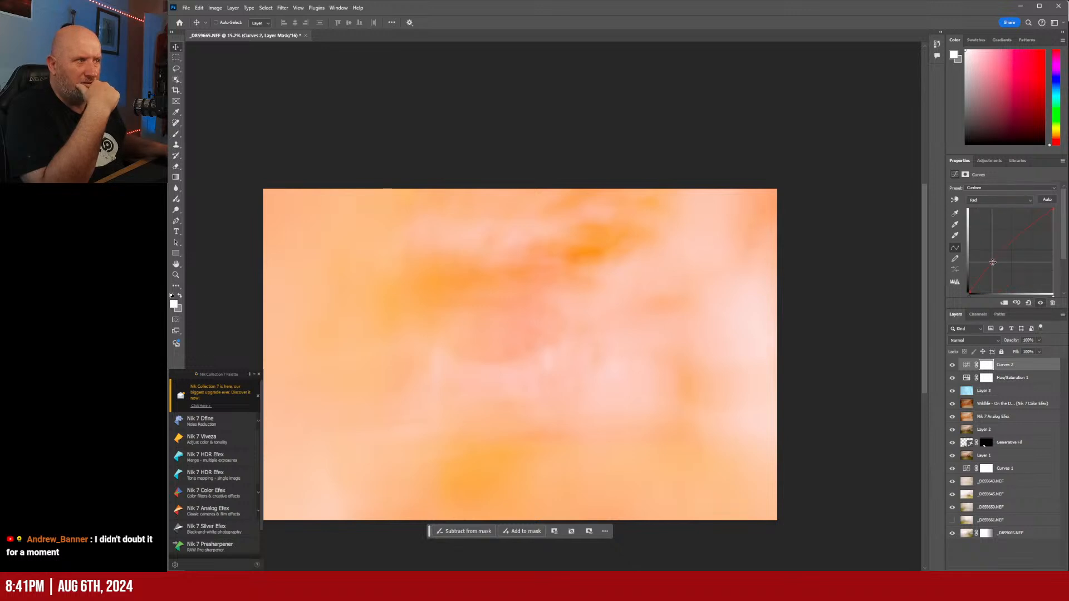
- Lower the midtones slightly on the Green channel curve of the same Curves adjustment
{"action": "left_click", "coordinate": [997, 202]}
{"action": "left_click", "coordinate": [996, 224]}
{"action": "mouse_move", "coordinate": [1013, 252]}
{"action": "left_mouse_down"}
{"action": "mouse_move", "coordinate": [999, 228]}
{"action": "mouse_move", "coordinate": [1009, 276]}
{"action": "mouse_move", "coordinate": [1024, 286]}
{"action": "mouse_move", "coordinate": [1003, 262]}
{"action": "left_mouse_up"}
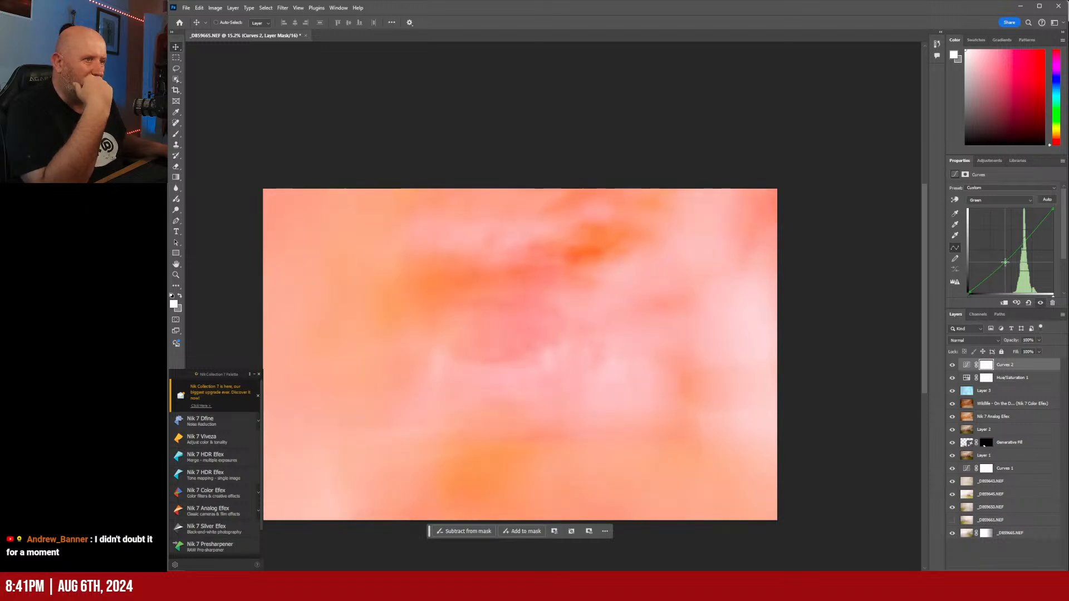
{"action": "left_click_drag", "start_coordinate": [1004, 261], "coordinate": [1005, 262]}
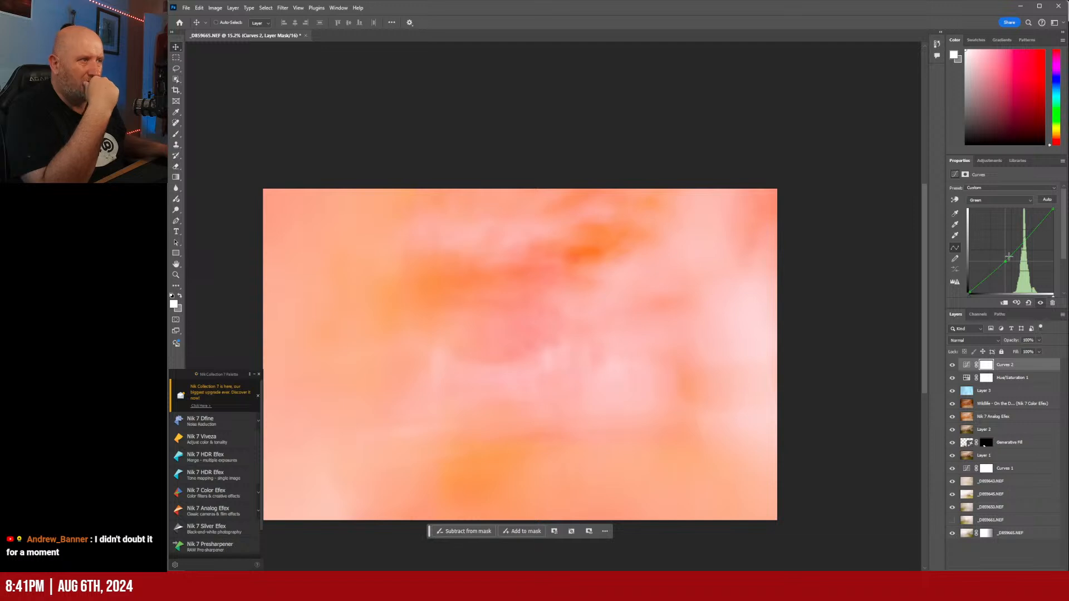
- Remove the bend from the Red channel curve, returning it to a straight diagonal
{"action": "left_click", "coordinate": [1009, 203]}
{"action": "left_click", "coordinate": [1006, 210]}
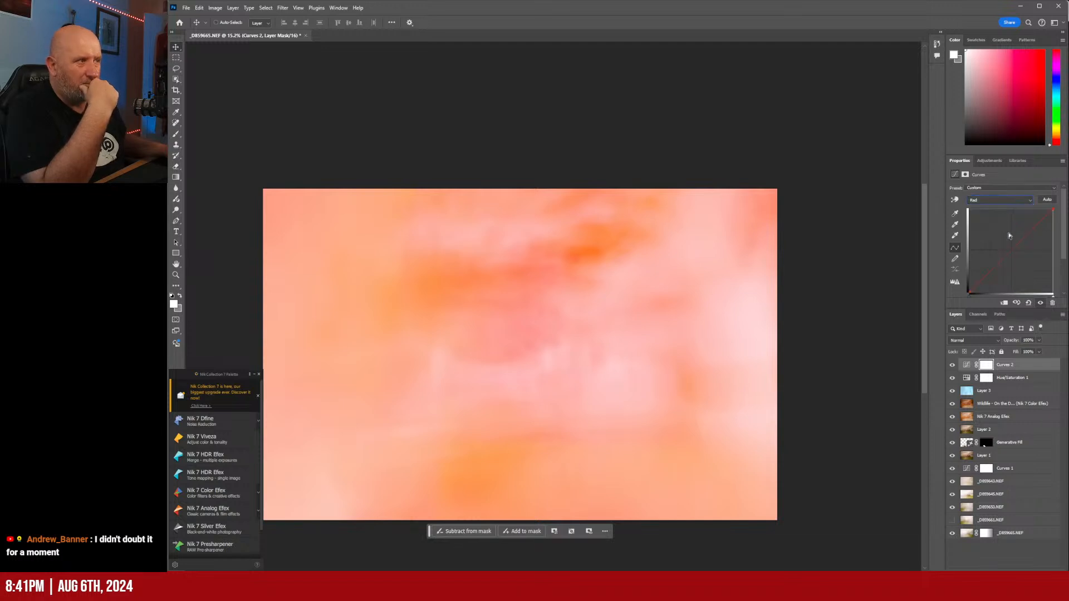
{"action": "left_click_drag", "start_coordinate": [1006, 248], "coordinate": [1068, 223]}
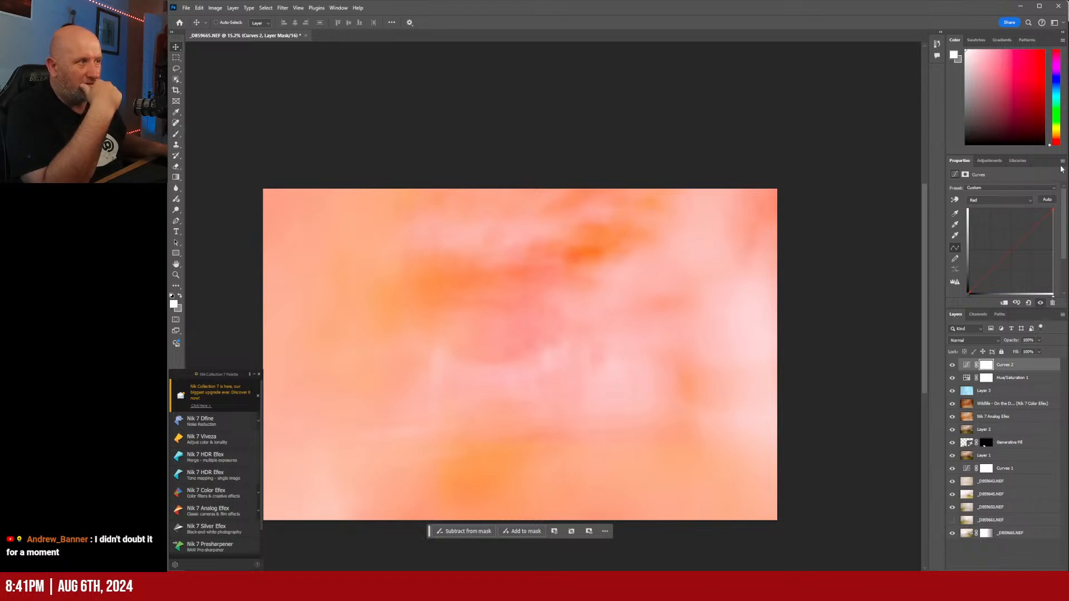
- Move the white point of the composite RGB curve slightly inward to brighten the highlights
{"action": "left_click", "coordinate": [1005, 200]}
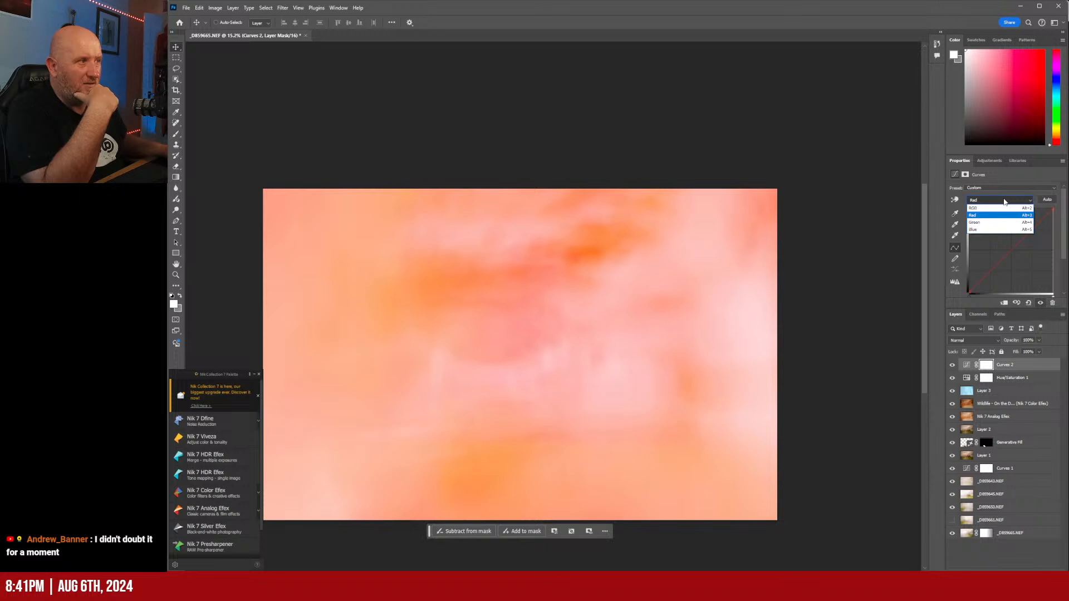
{"action": "left_click", "coordinate": [1000, 207]}
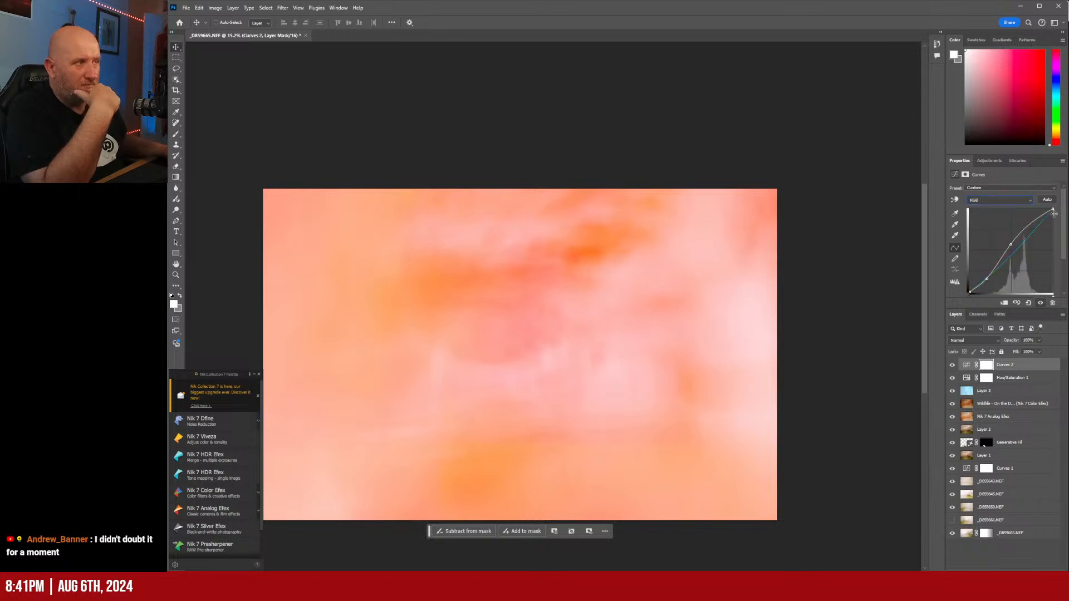
{"action": "left_click_drag", "start_coordinate": [1054, 210], "coordinate": [1044, 188]}
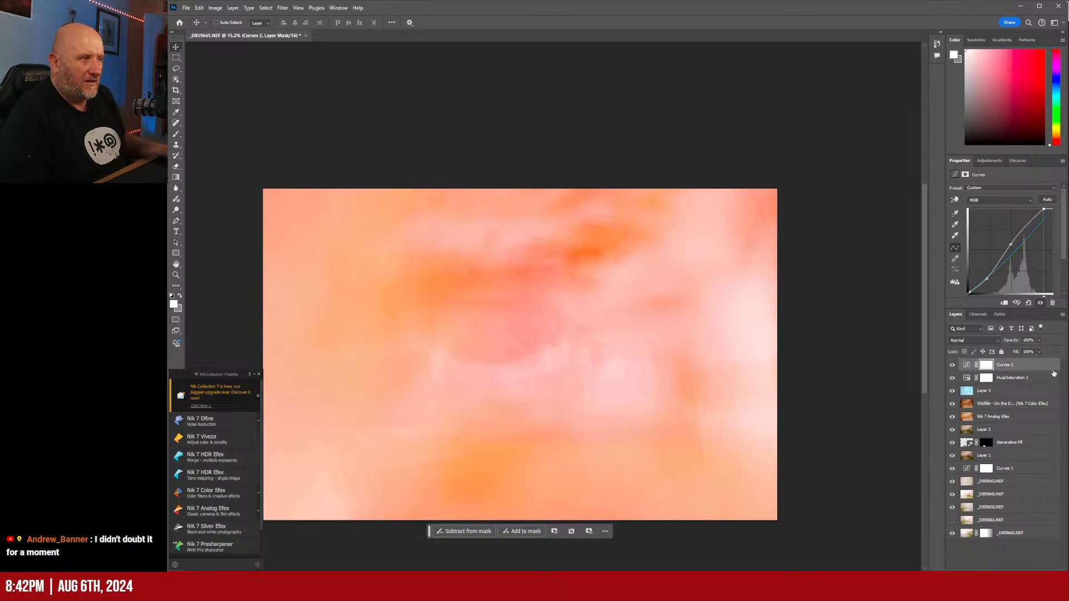
{"action": "left_click", "coordinate": [979, 380]}
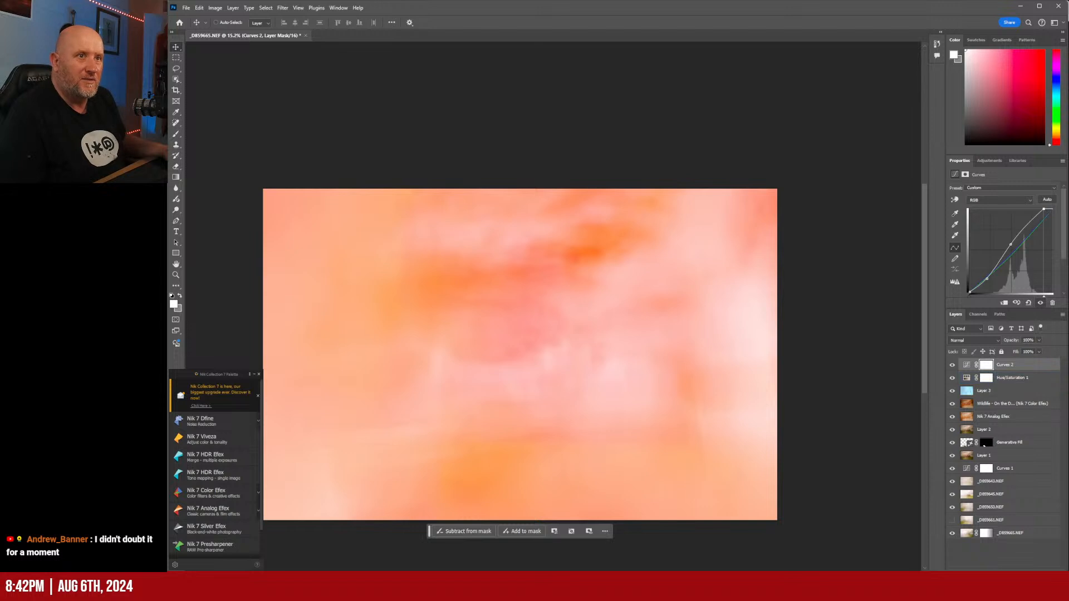
- Crop the document to its current canvas bounds with Delete Cropped Pixels enabled, and set the status information to Document Sizes
{"action": "left_click", "coordinate": [175, 90]}
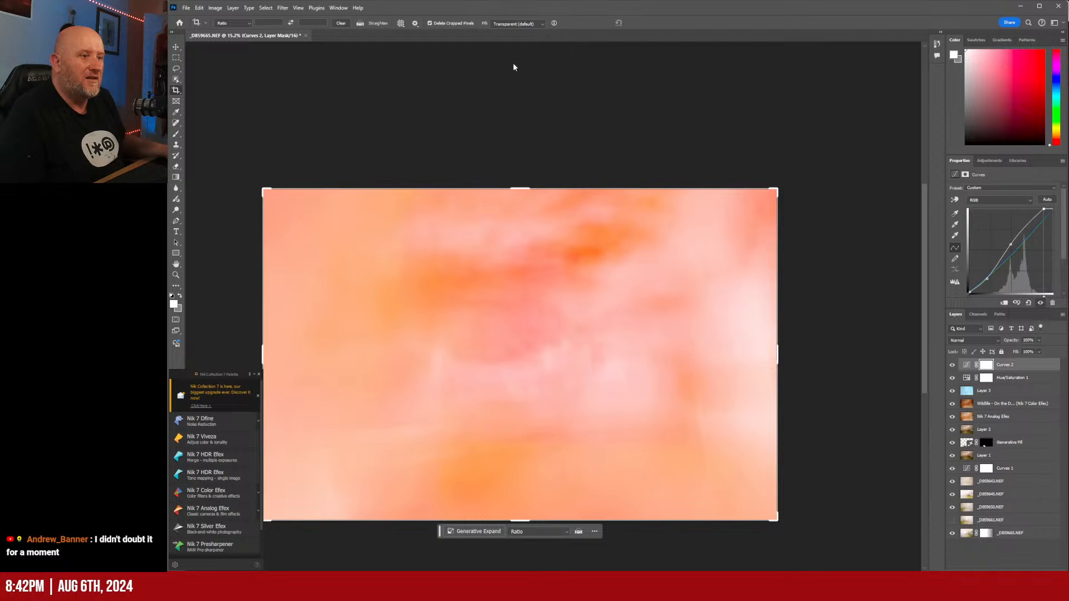
{"action": "left_click", "coordinate": [471, 228]}
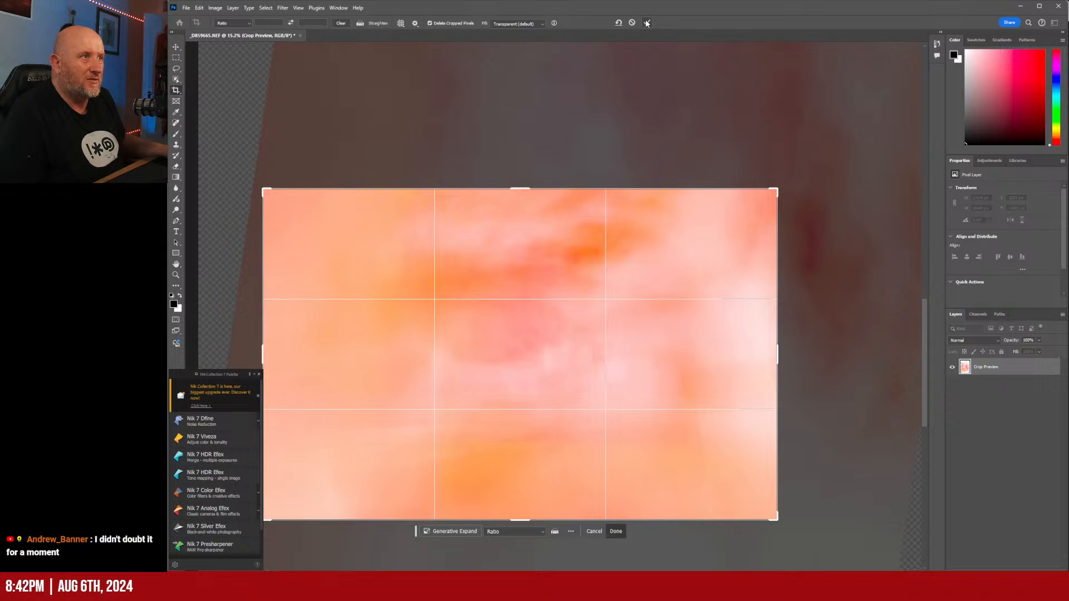
{"action": "left_click", "coordinate": [647, 23]}
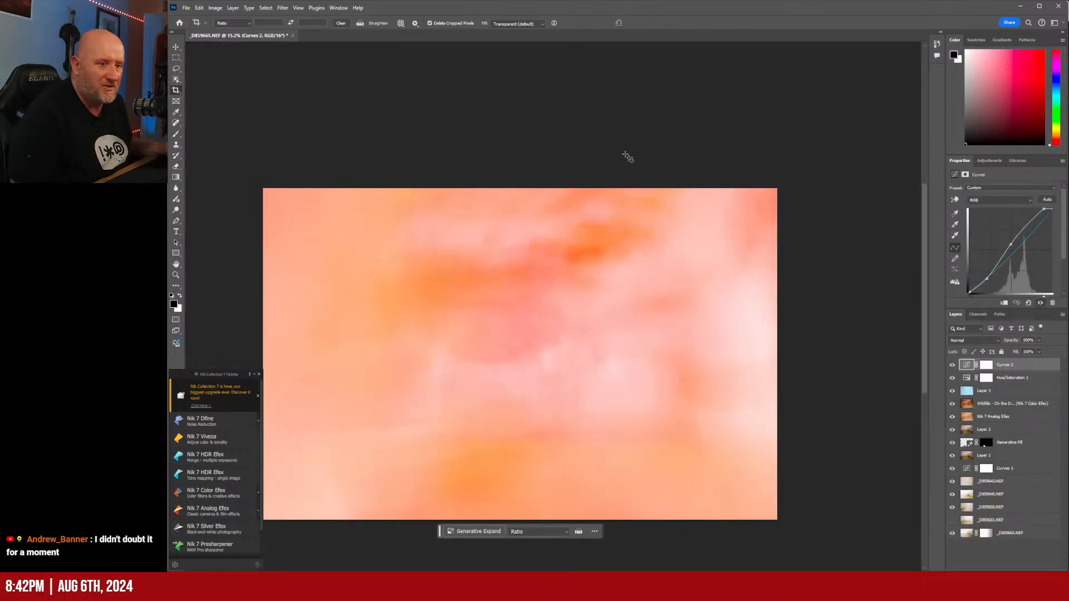
{"action": "left_click", "coordinate": [284, 567]}
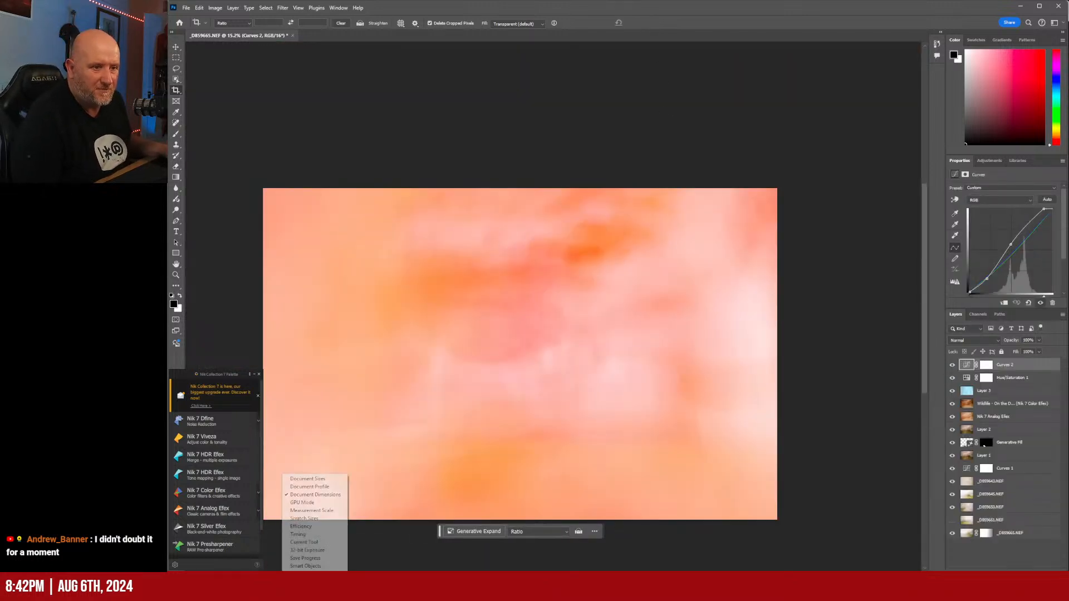
{"action": "left_click", "coordinate": [303, 480]}
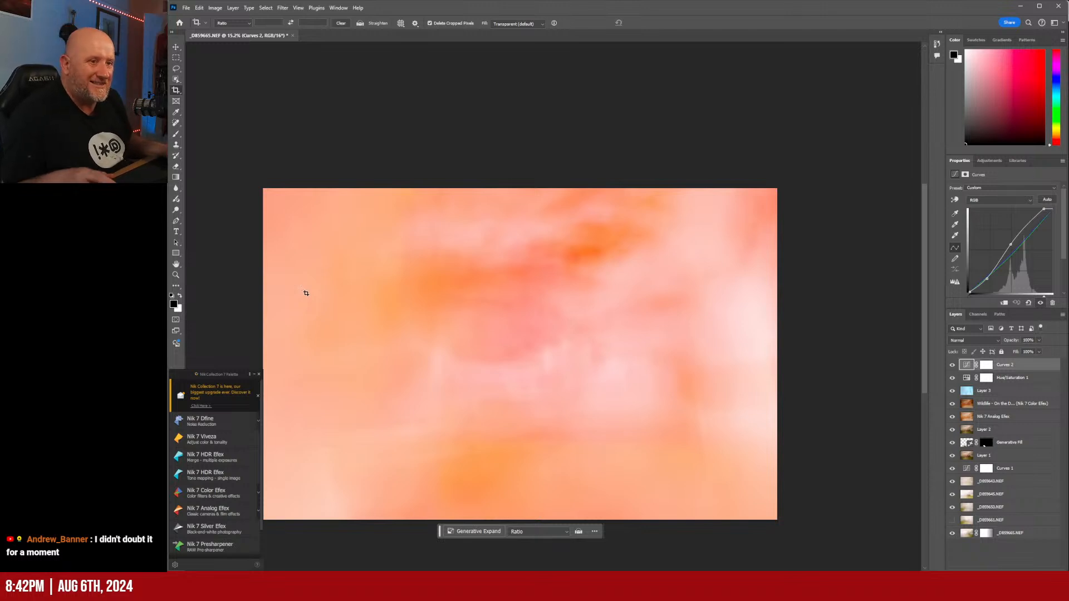
- Open the image in Nik 7 Analog Efex and add the Double Exposure, Film Type, Lens Vignette and Levels & Curves filters
{"action": "left_click", "coordinate": [221, 512]}
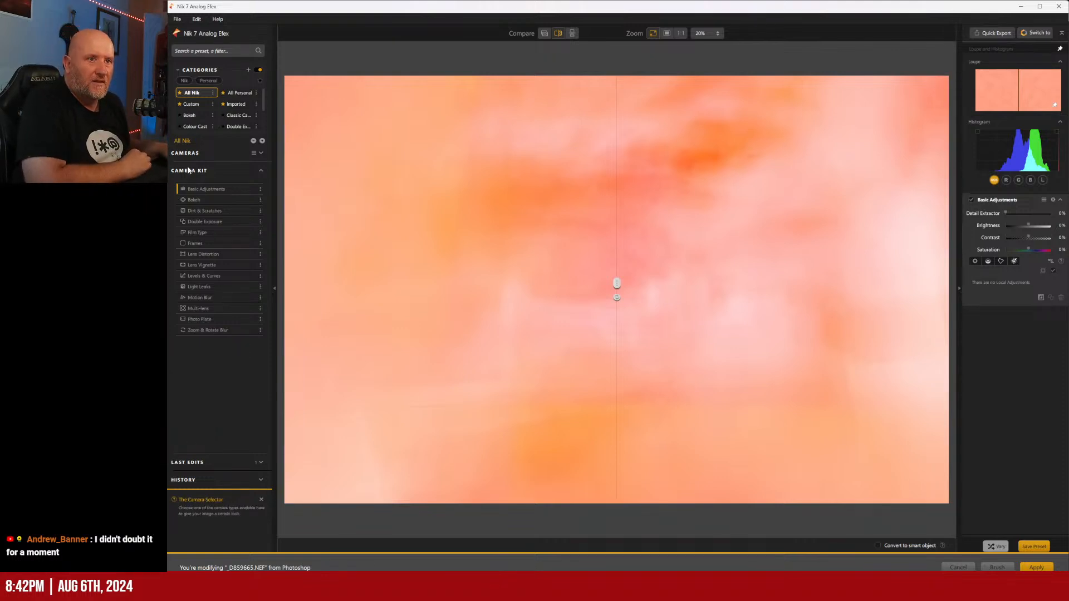
{"action": "left_click", "coordinate": [252, 222]}
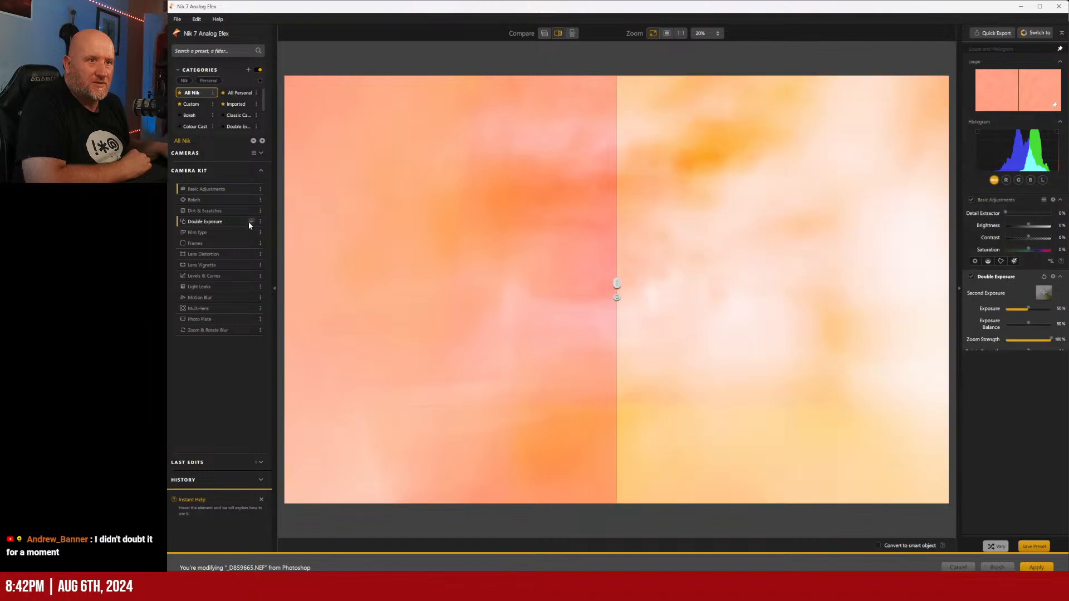
{"action": "left_click", "coordinate": [251, 233]}
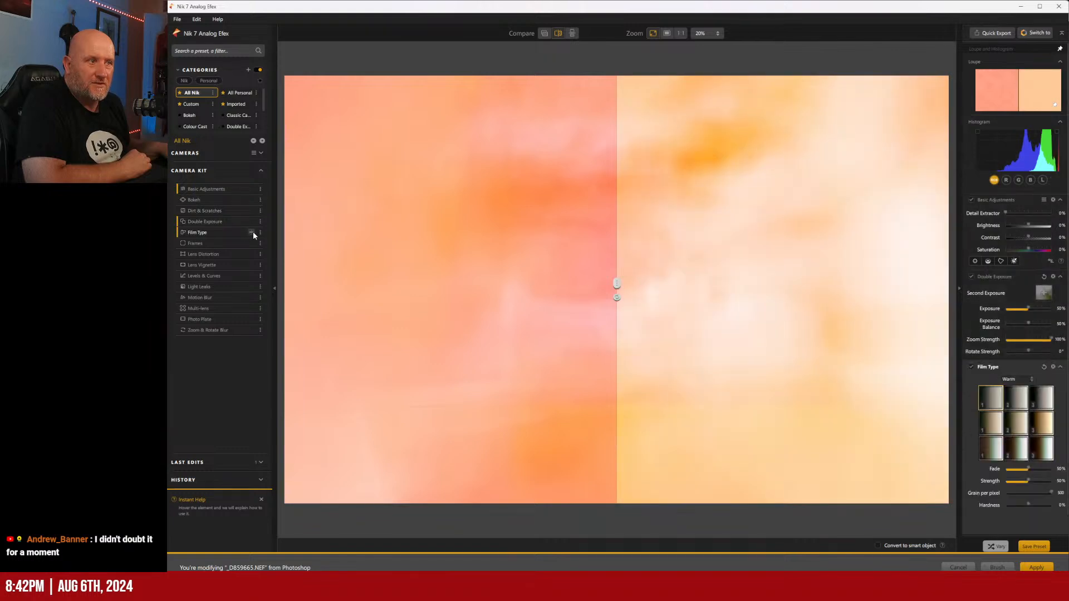
{"action": "left_click", "coordinate": [252, 265]}
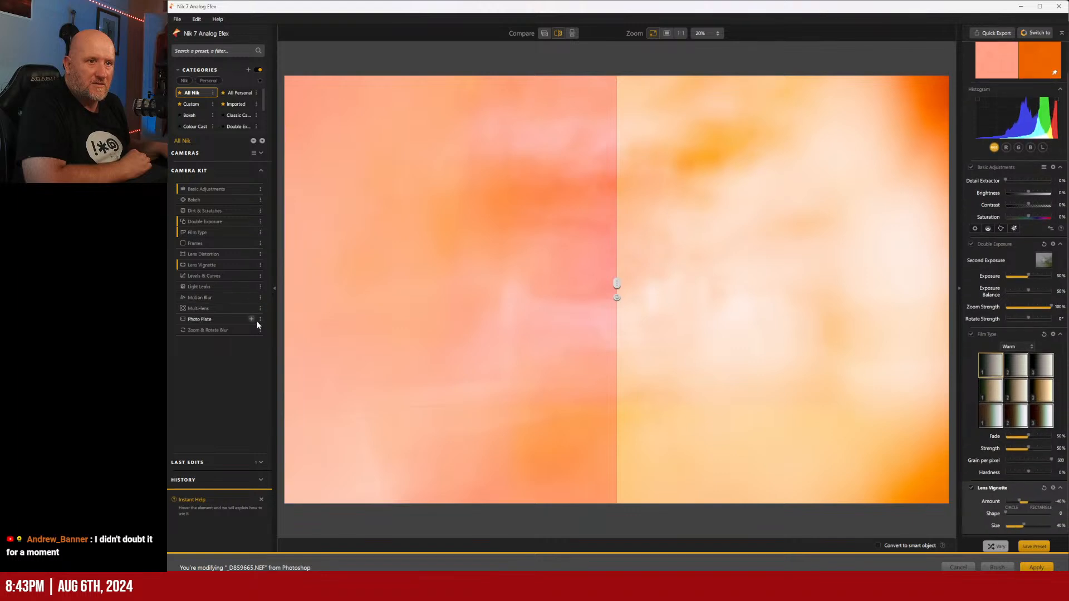
{"action": "left_click", "coordinate": [253, 275]}
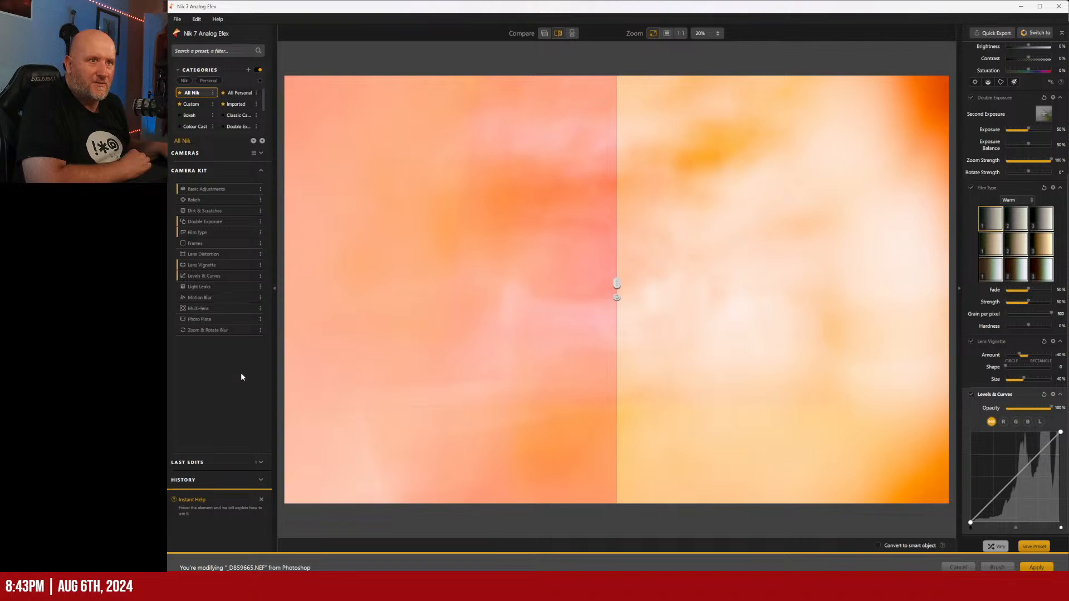
- Extend the edited preview over the whole image, compare Lens Vignette on and off, and disable both Lens Vignette and Film Type
{"action": "left_click_drag", "start_coordinate": [616, 286], "coordinate": [285, 273]}
{"action": "left_click", "coordinate": [972, 343]}
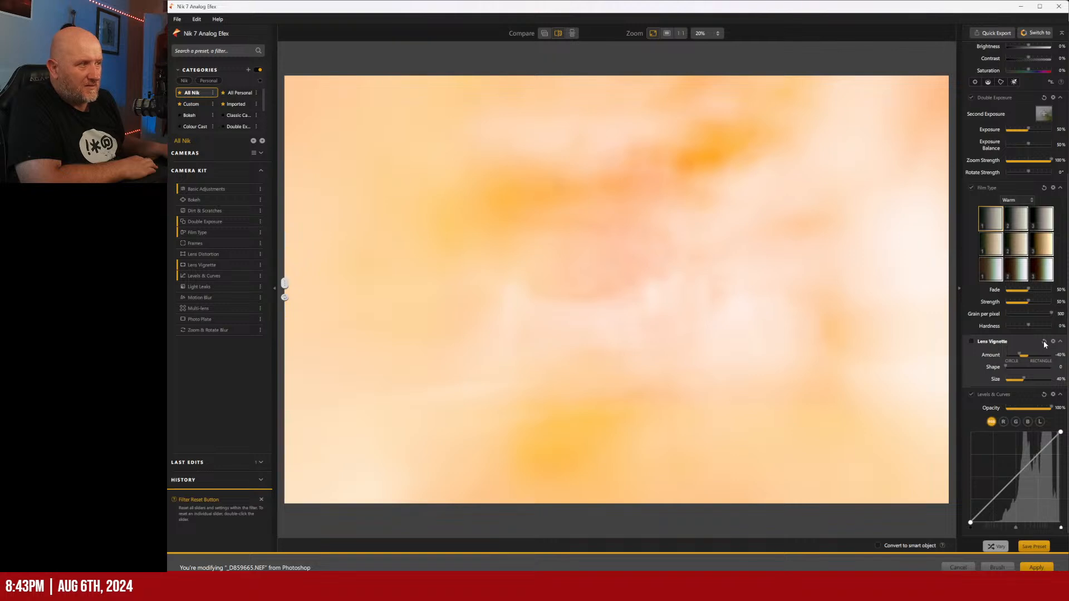
{"action": "left_click", "coordinate": [976, 342]}
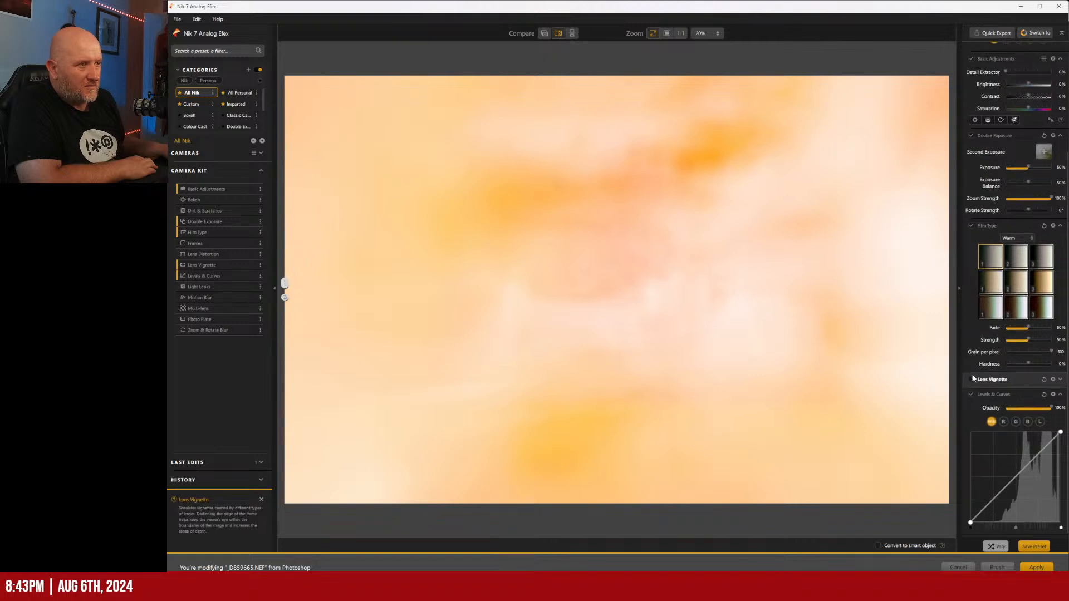
{"action": "left_click", "coordinate": [971, 381]}
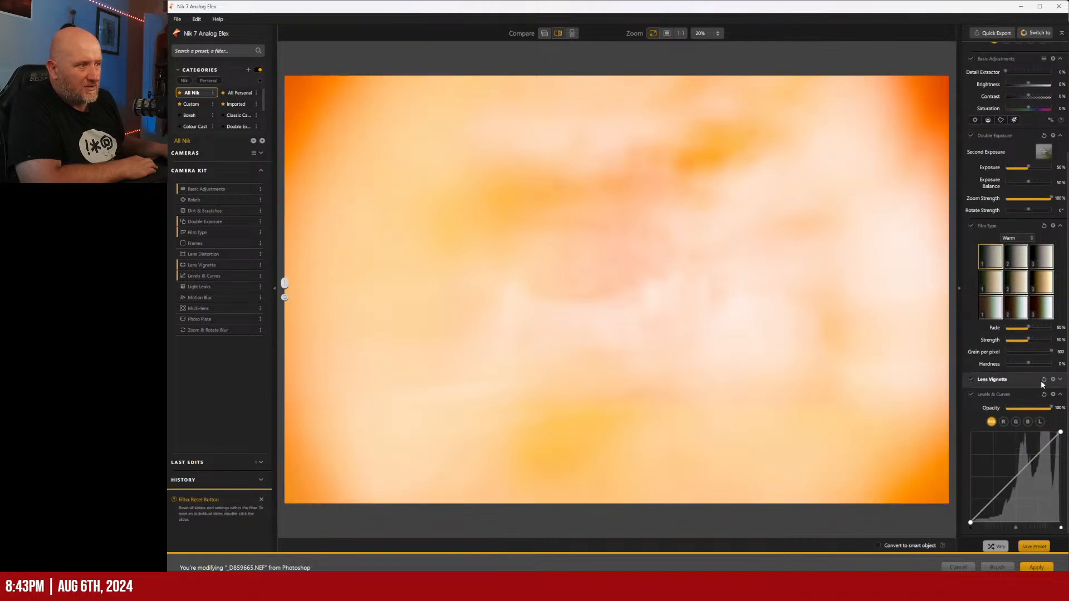
{"action": "left_click", "coordinate": [1021, 379]}
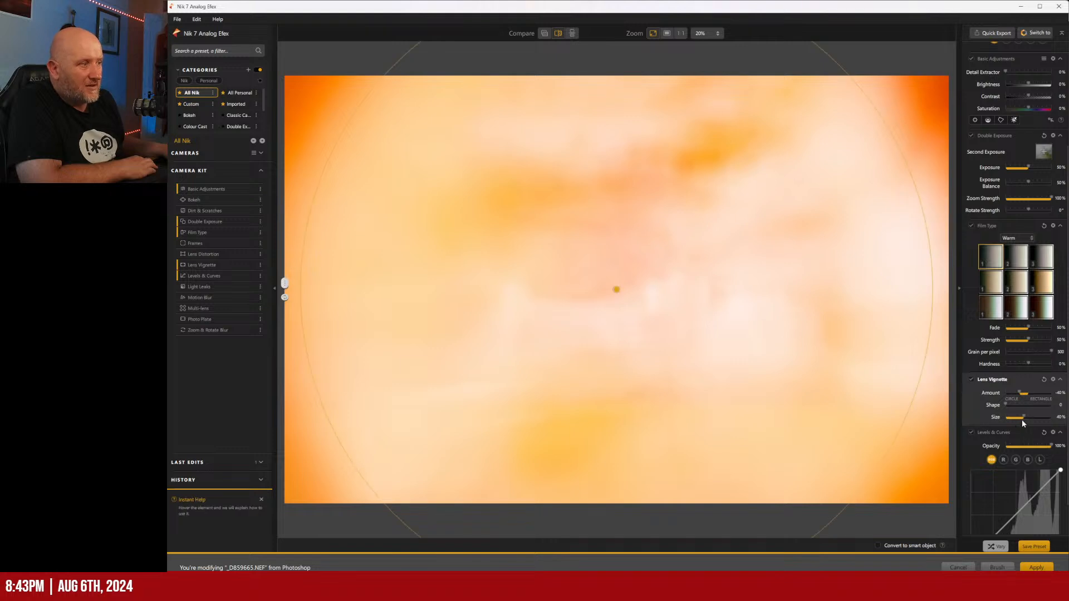
{"action": "mouse_move", "coordinate": [1026, 412]}
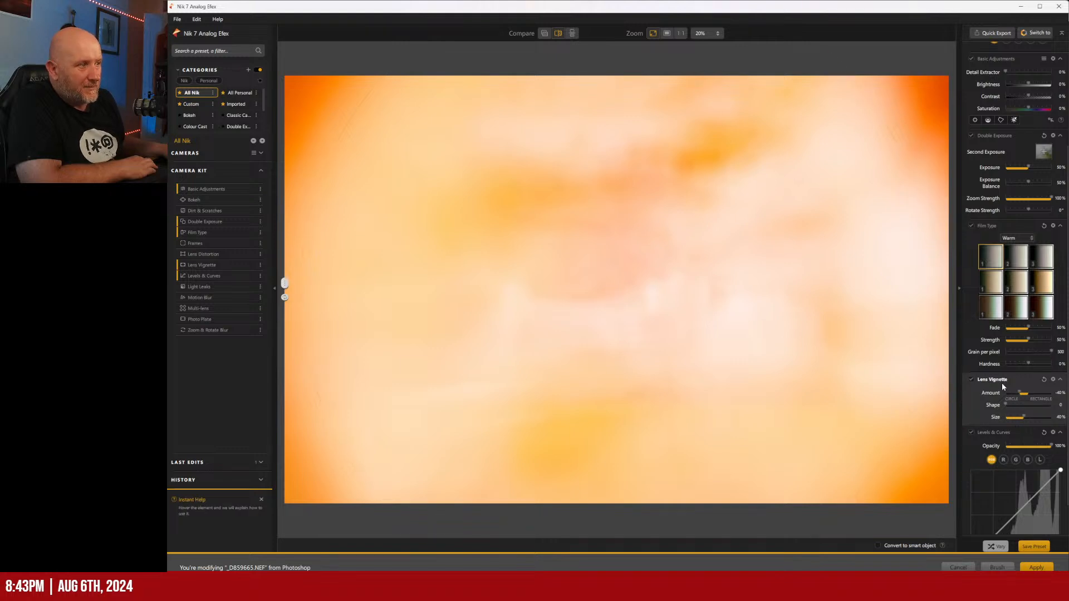
{"action": "left_click", "coordinate": [972, 380]}
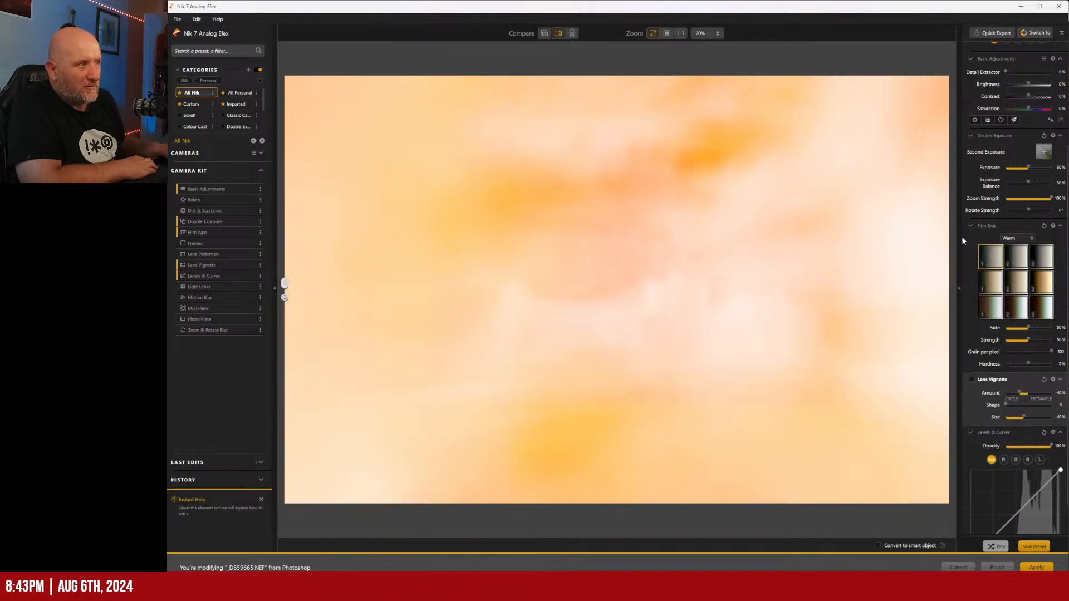
{"action": "left_click", "coordinate": [972, 226]}
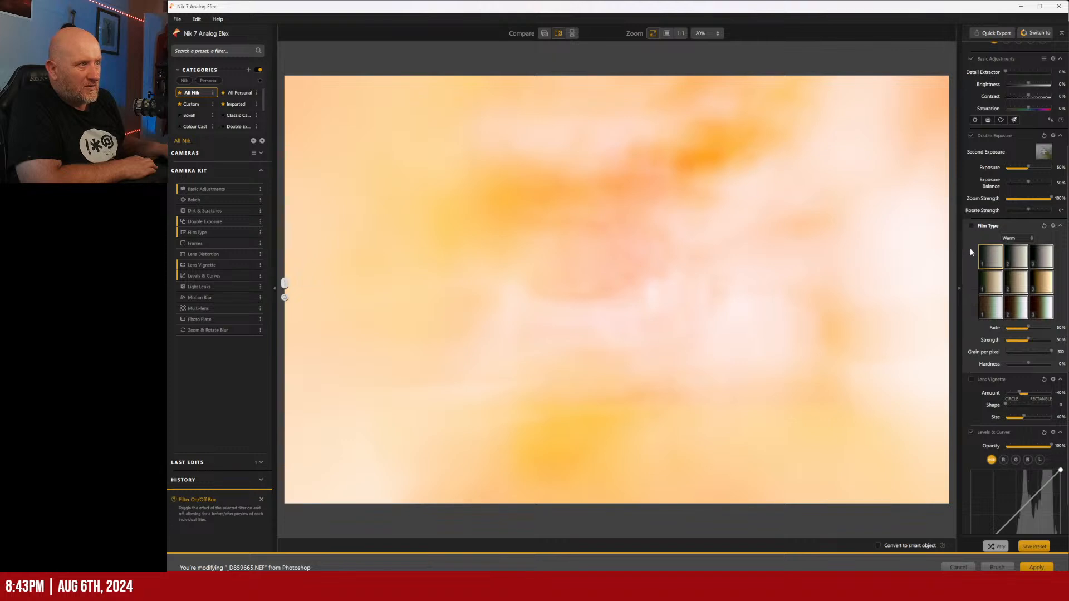
{"action": "scroll", "coordinate": [970, 245], "scroll_direction": "up", "scroll_amount": 3}
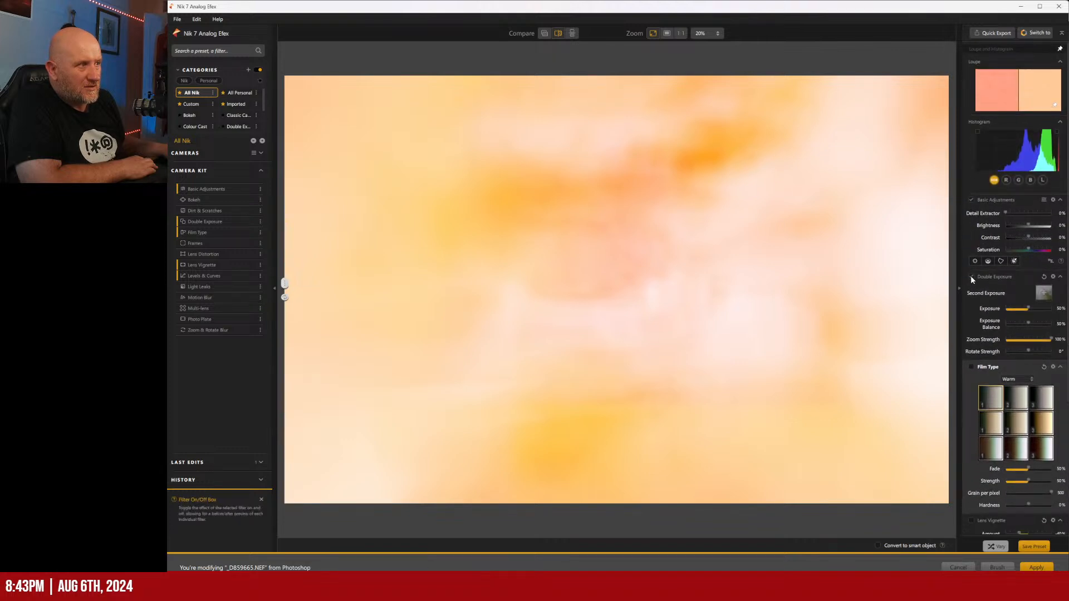
- Disable Basic Adjustments and compare the preview with Double Exposure off and on, leaving Double Exposure enabled
{"action": "left_click", "coordinate": [971, 277]}
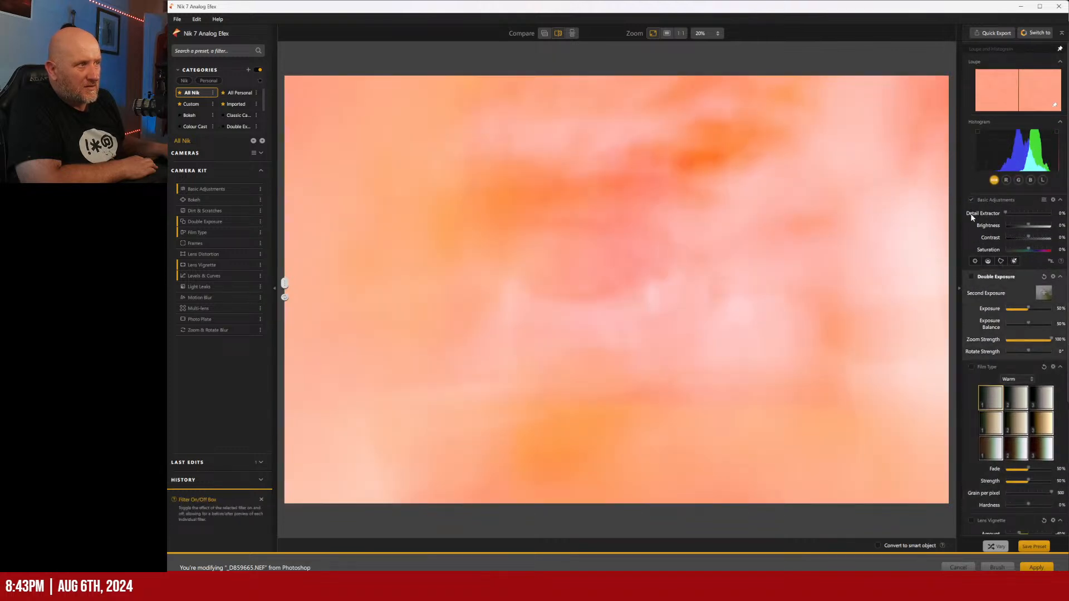
{"action": "left_click", "coordinate": [971, 199]}
{"action": "scroll", "coordinate": [994, 284], "scroll_direction": "down", "scroll_amount": 3}
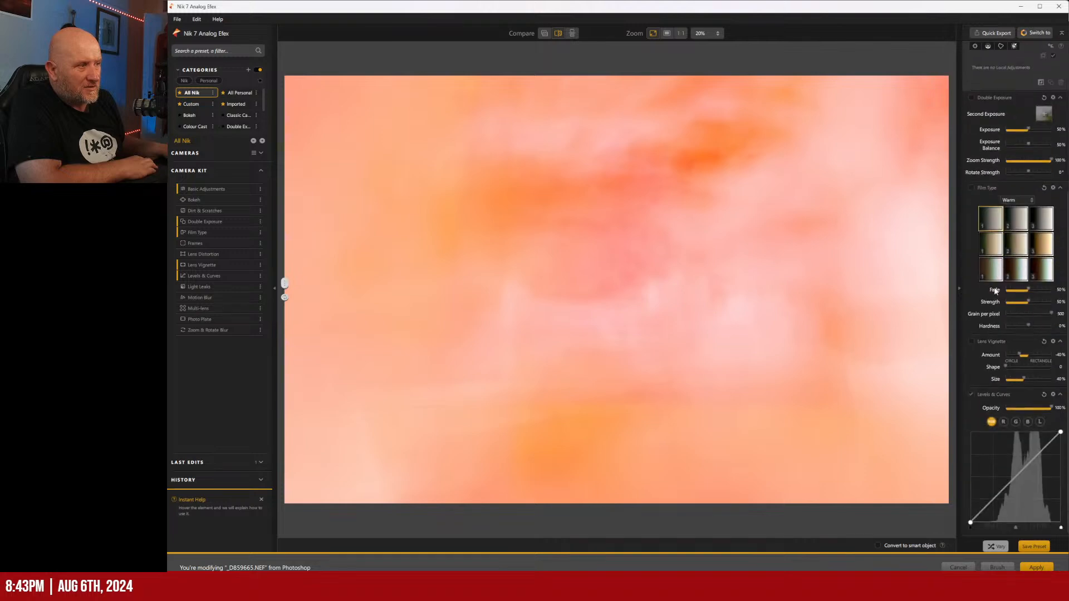
{"action": "scroll", "coordinate": [986, 362], "scroll_direction": "up", "scroll_amount": 3}
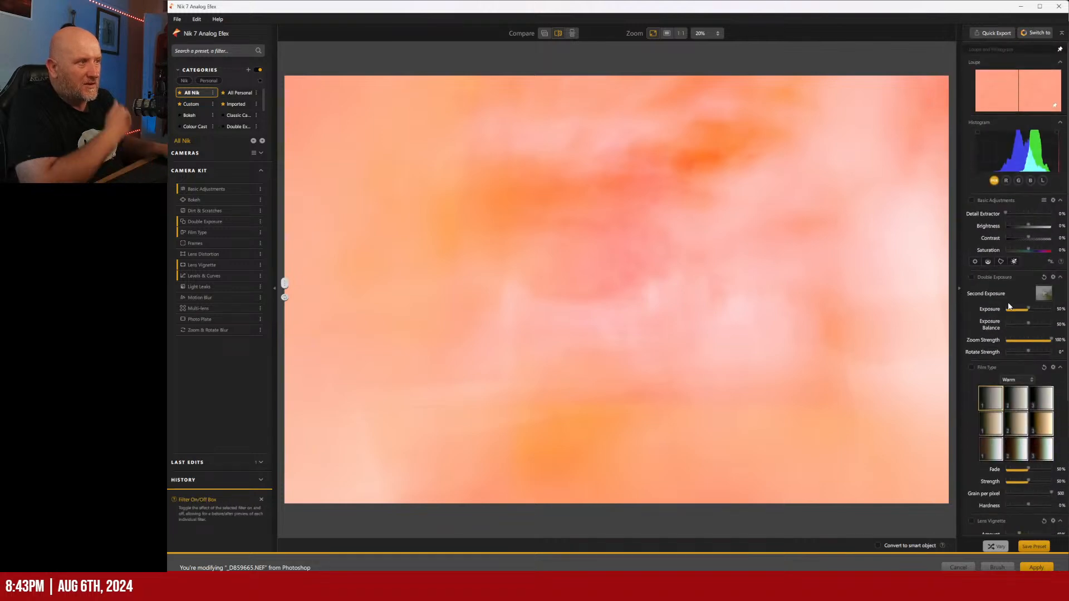
{"action": "left_click", "coordinate": [971, 277]}
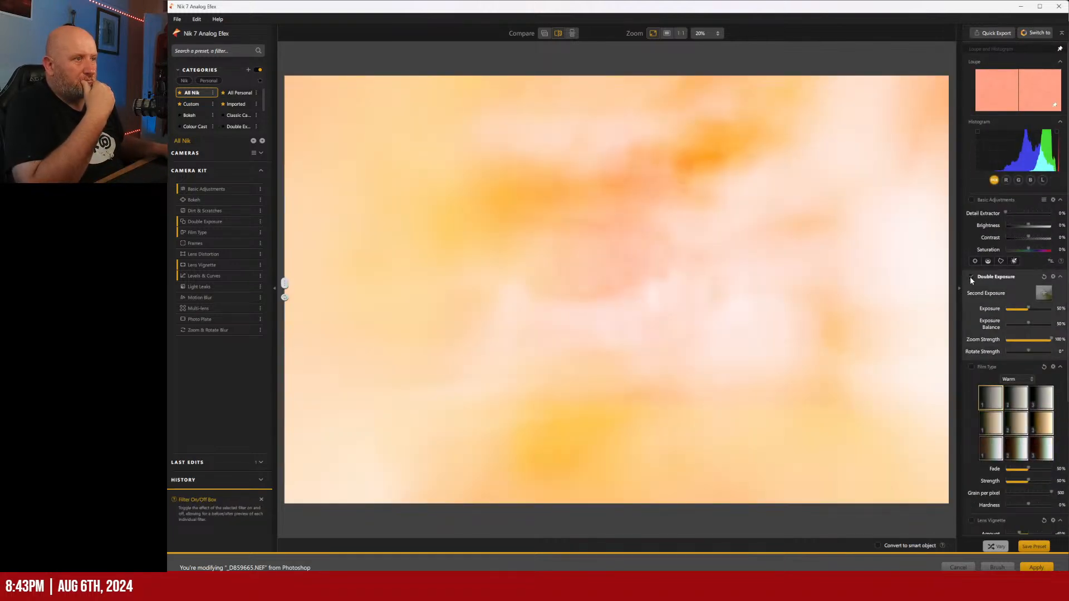
- Reset Double Exposure's Zoom Strength to 0%, then enlarge the second exposure and reposition it toward the image's upper left
{"action": "double_click", "coordinate": [1054, 342]}
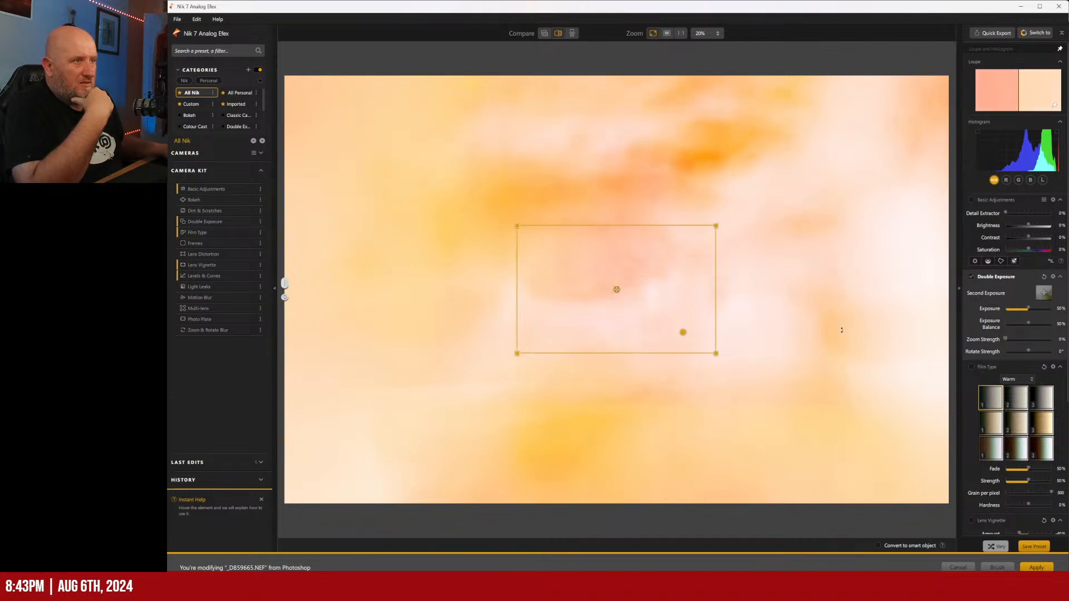
{"action": "left_click_drag", "start_coordinate": [716, 225], "coordinate": [490, 359]}
{"action": "left_click_drag", "start_coordinate": [614, 290], "coordinate": [683, 317]}
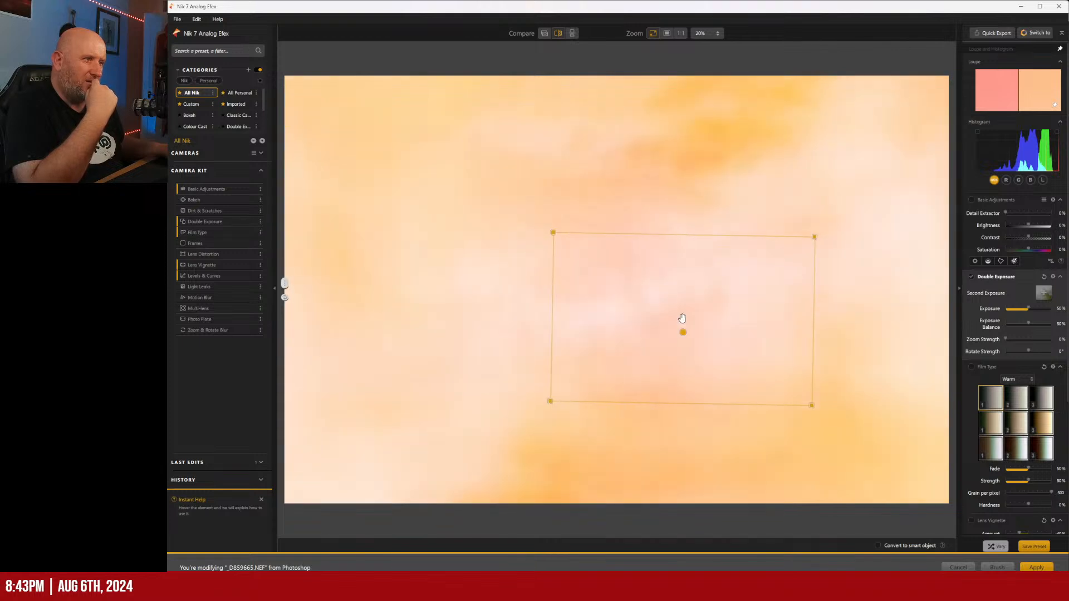
{"action": "scroll", "coordinate": [683, 319], "scroll_direction": "up", "scroll_amount": 5}
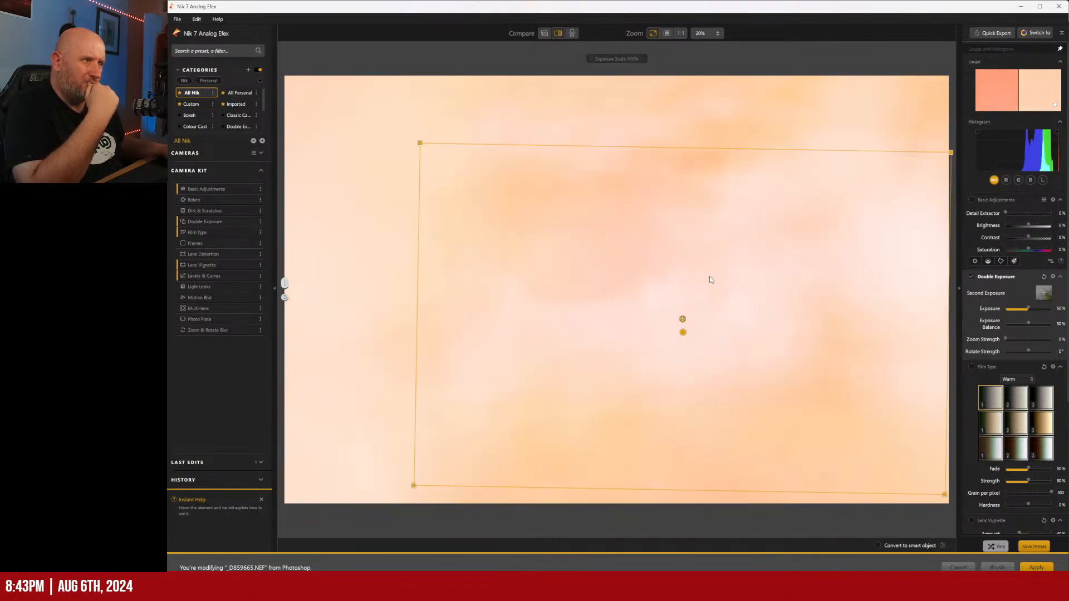
{"action": "left_click_drag", "start_coordinate": [683, 332], "coordinate": [392, 143]}
{"action": "left_click_drag", "start_coordinate": [685, 321], "coordinate": [530, 186]}
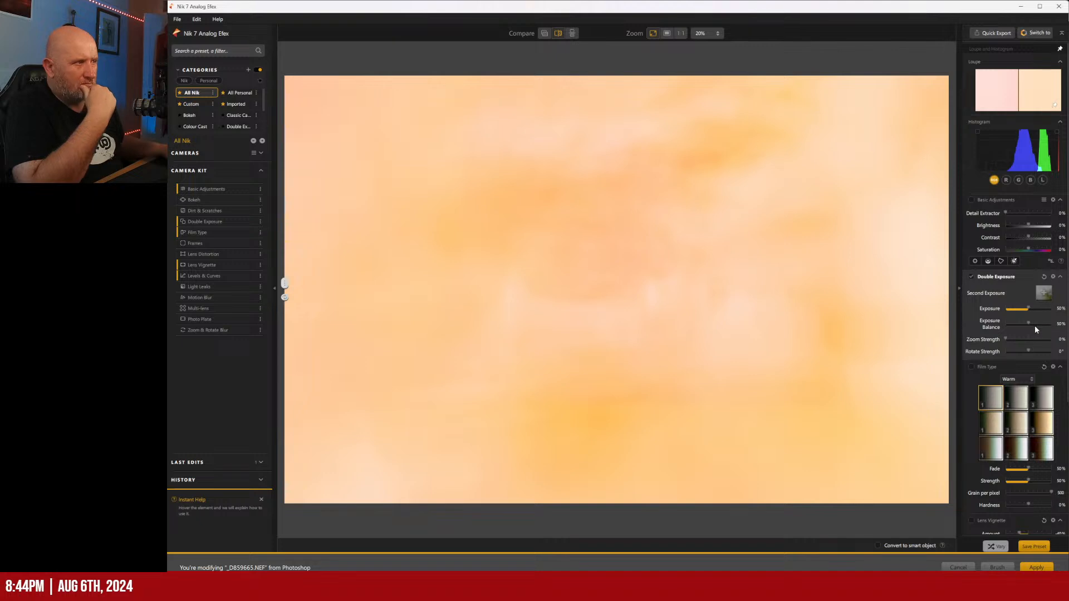
- Set Double Exposure's Exposure to 43% and its Exposure Balance to 44%
{"action": "left_click_drag", "start_coordinate": [1028, 309], "coordinate": [1026, 310]}
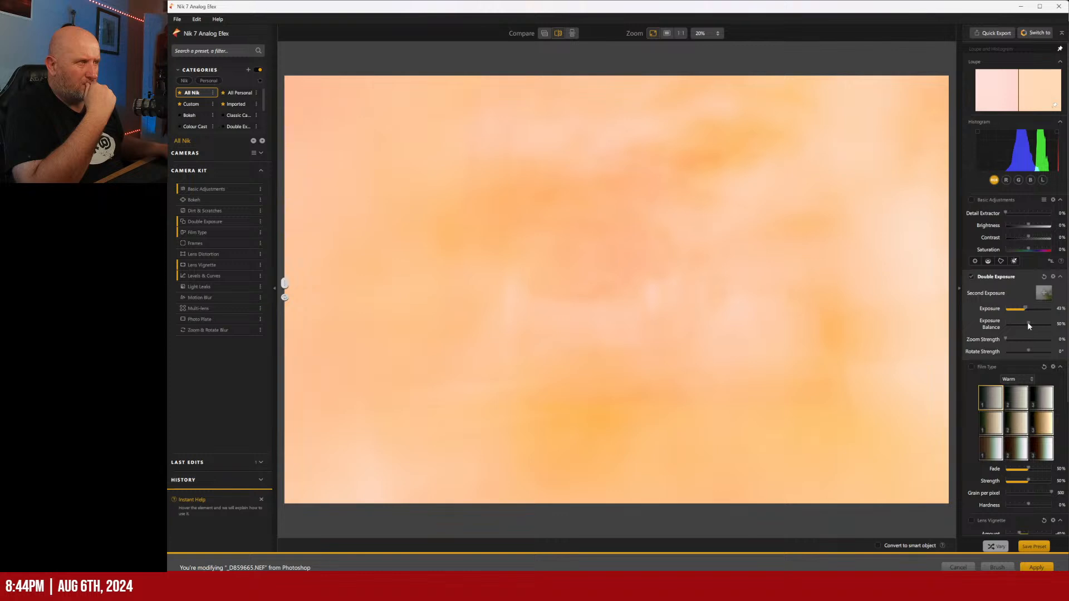
{"action": "left_click_drag", "start_coordinate": [1019, 326], "coordinate": [1028, 325]}
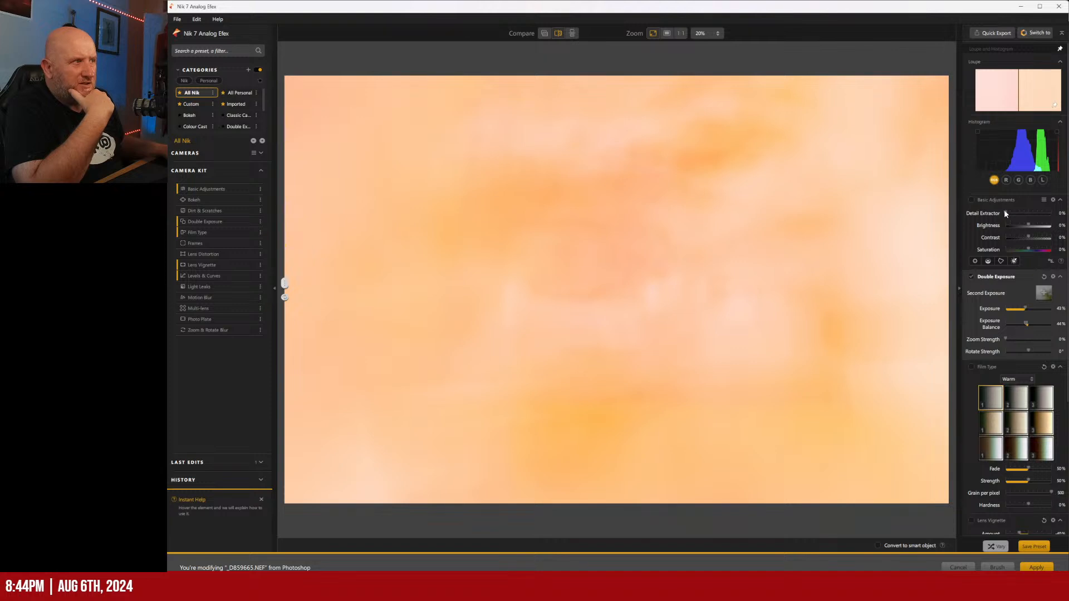
- Enable Basic Adjustments and set Detail Extractor to 8%, Brightness to -8% and Contrast to -18%, keeping Saturation at 0%
{"action": "left_click", "coordinate": [972, 199]}
{"action": "left_click_drag", "start_coordinate": [1007, 213], "coordinate": [1014, 217]}
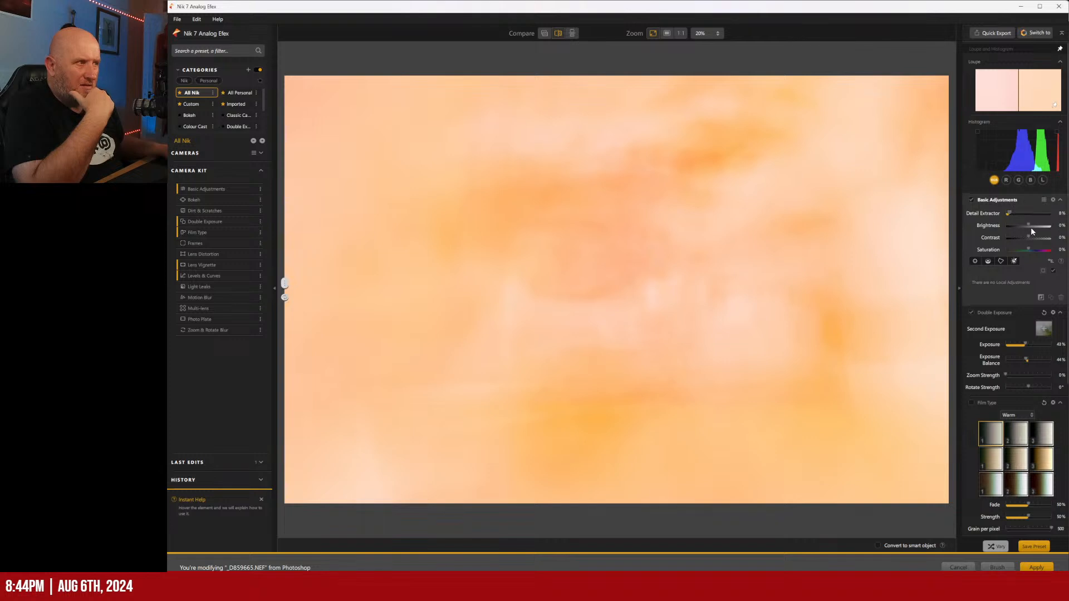
{"action": "mouse_move", "coordinate": [1030, 238]}
{"action": "left_mouse_down"}
{"action": "mouse_move", "coordinate": [1014, 235]}
{"action": "mouse_move", "coordinate": [1038, 240]}
{"action": "left_mouse_up"}
{"action": "left_click_drag", "start_coordinate": [1026, 238], "coordinate": [1025, 238]}
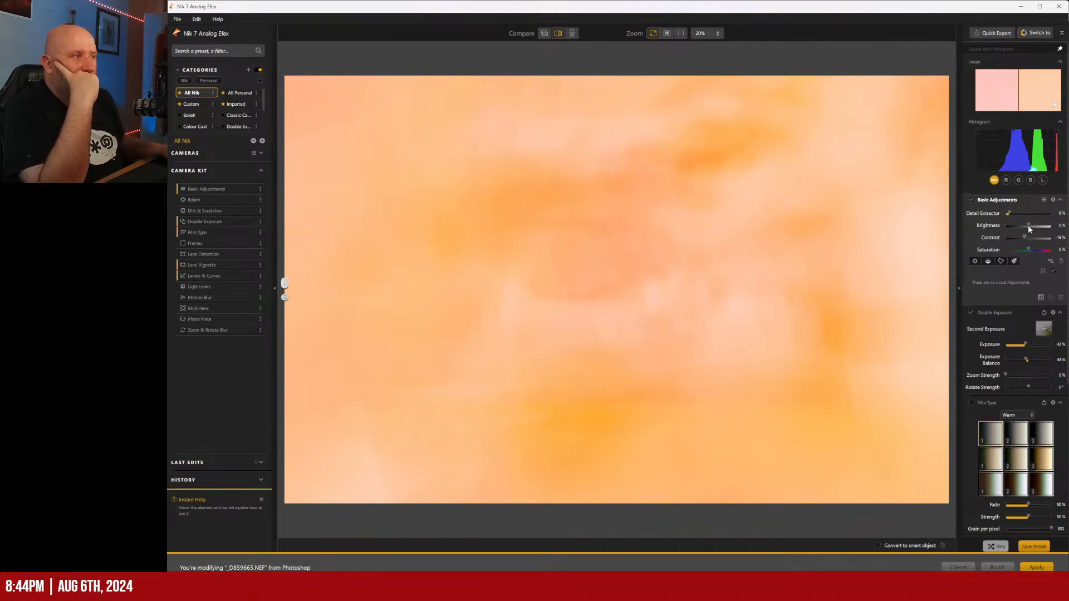
{"action": "left_click_drag", "start_coordinate": [1028, 227], "coordinate": [1031, 227]}
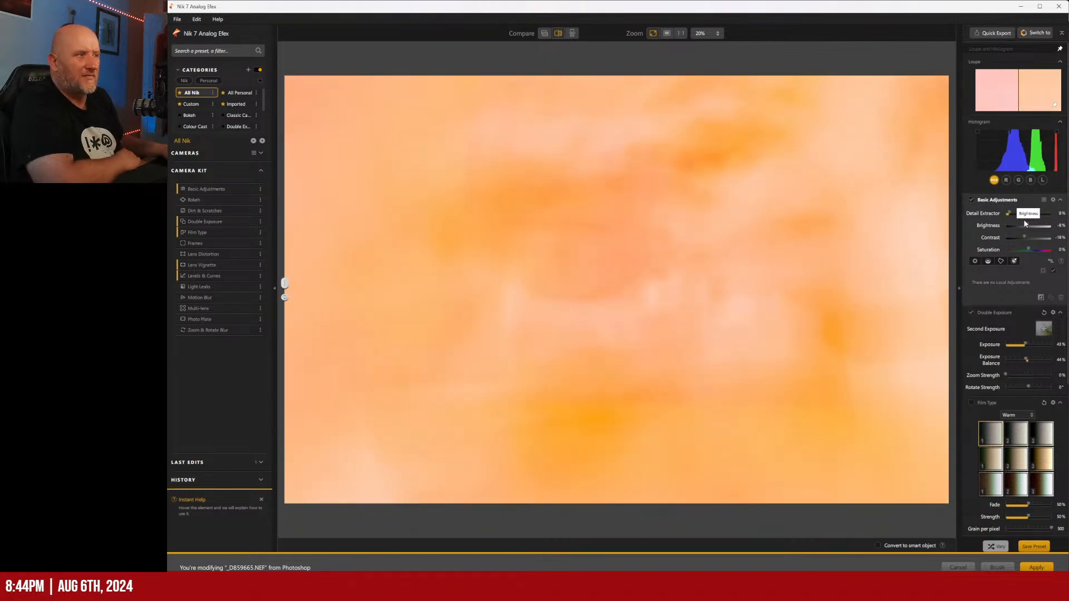
{"action": "left_click_drag", "start_coordinate": [1029, 250], "coordinate": [1022, 253]}
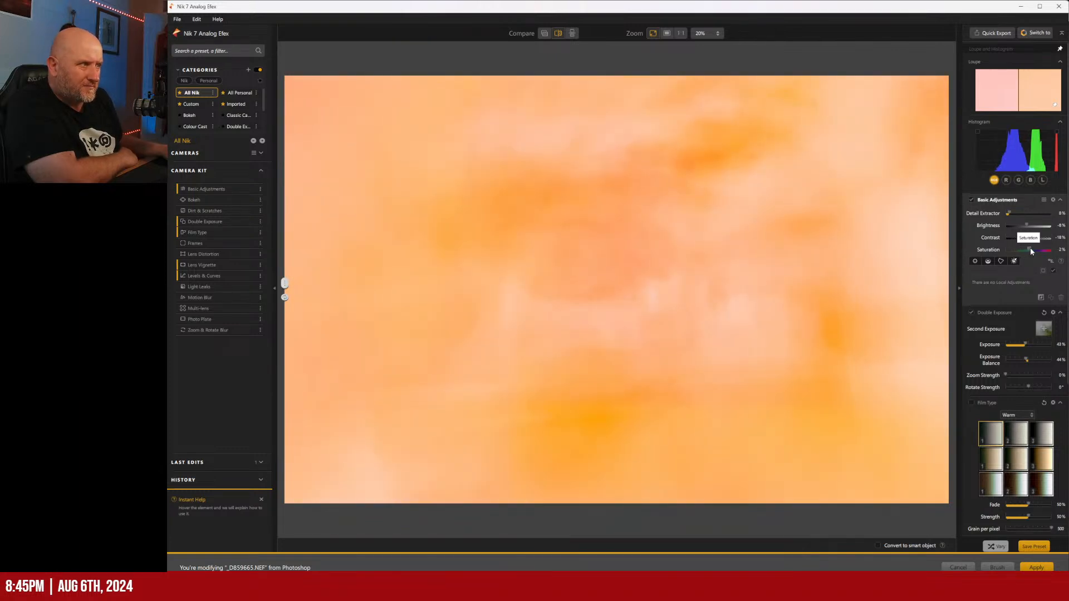
{"action": "double_click", "coordinate": [1029, 250]}
- Try the first film in the third row of the Warm Film Type set, and disable Film Type again
{"action": "scroll", "coordinate": [1019, 310], "scroll_direction": "down", "scroll_amount": 2}
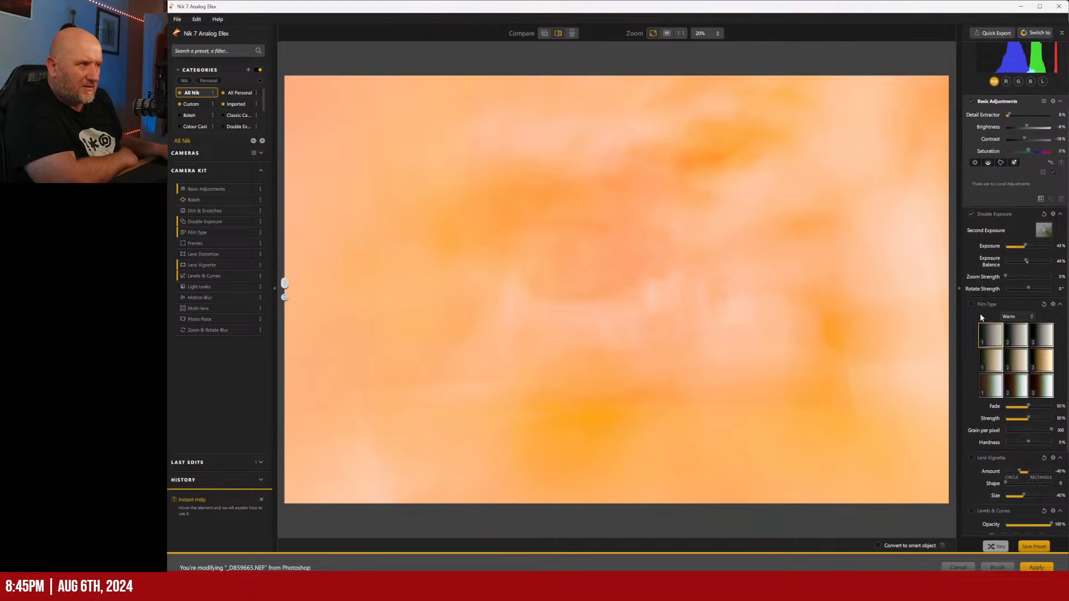
{"action": "left_click", "coordinate": [971, 304]}
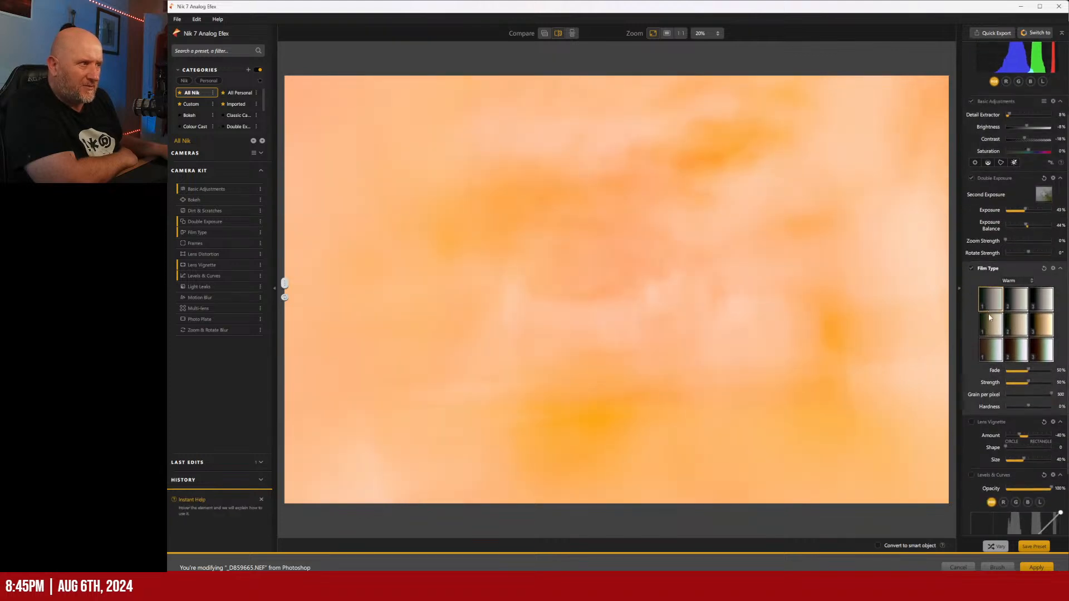
{"action": "left_click", "coordinate": [991, 350]}
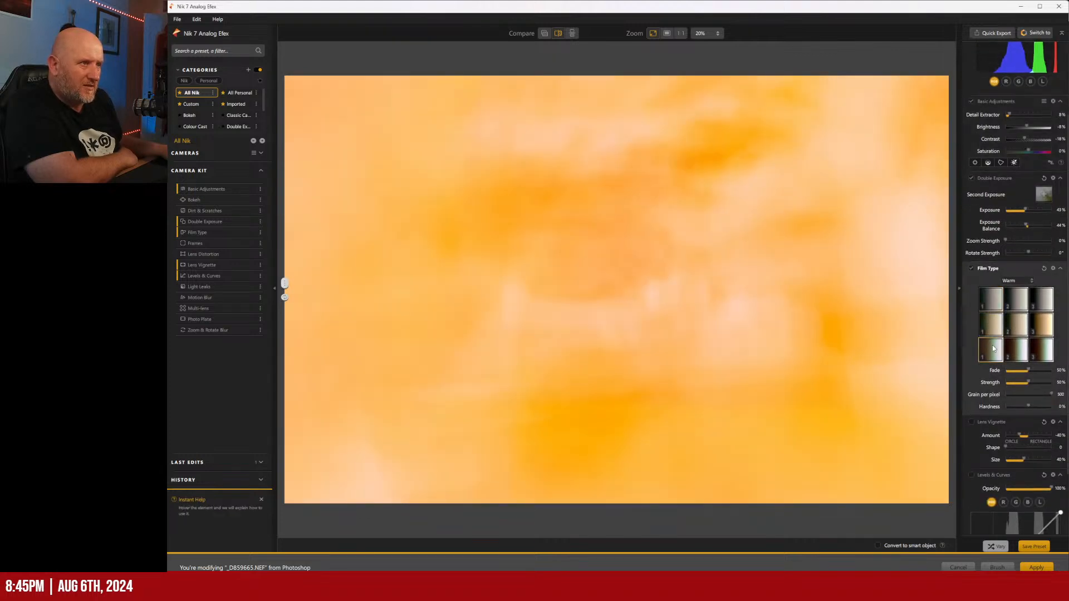
{"action": "left_click", "coordinate": [971, 268]}
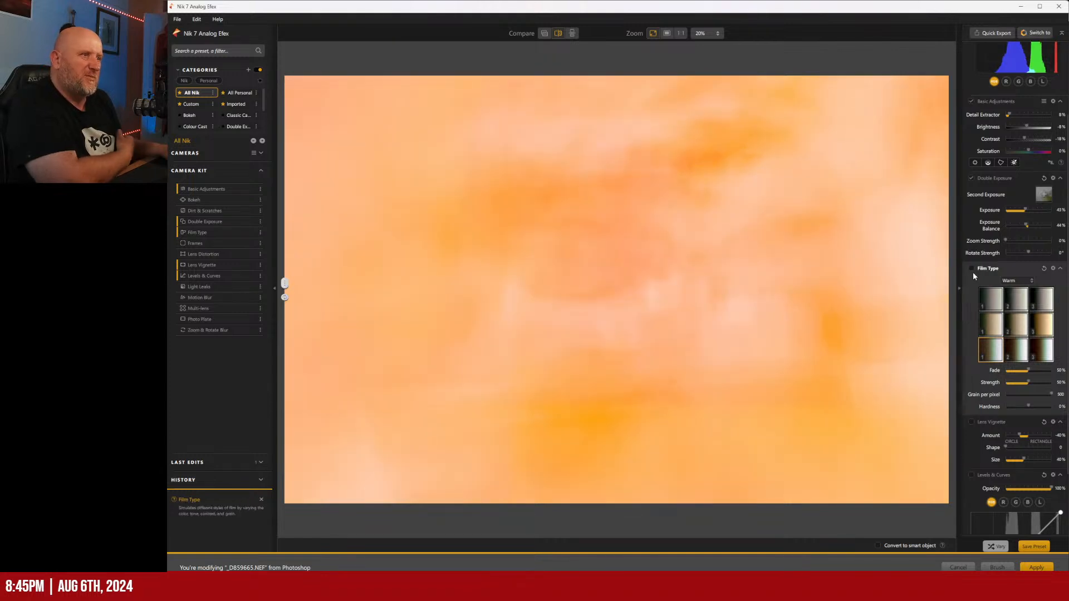
- Enable Lens Vignette with an Amount of 8% and a Size of 100%, and centre it in the image's upper middle
{"action": "left_click", "coordinate": [972, 422]}
{"action": "left_click_drag", "start_coordinate": [1021, 435], "coordinate": [1026, 436]}
{"action": "left_click_drag", "start_coordinate": [931, 261], "coordinate": [520, 312]}
{"action": "left_click_drag", "start_coordinate": [617, 289], "coordinate": [565, 9]}
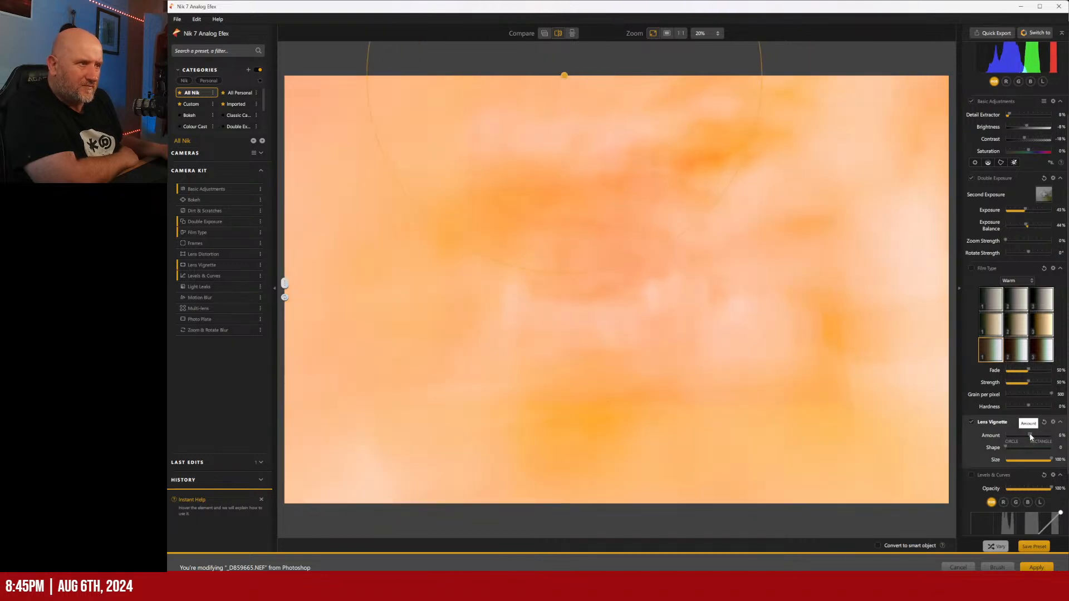
{"action": "left_click_drag", "start_coordinate": [1030, 433], "coordinate": [1030, 436]}
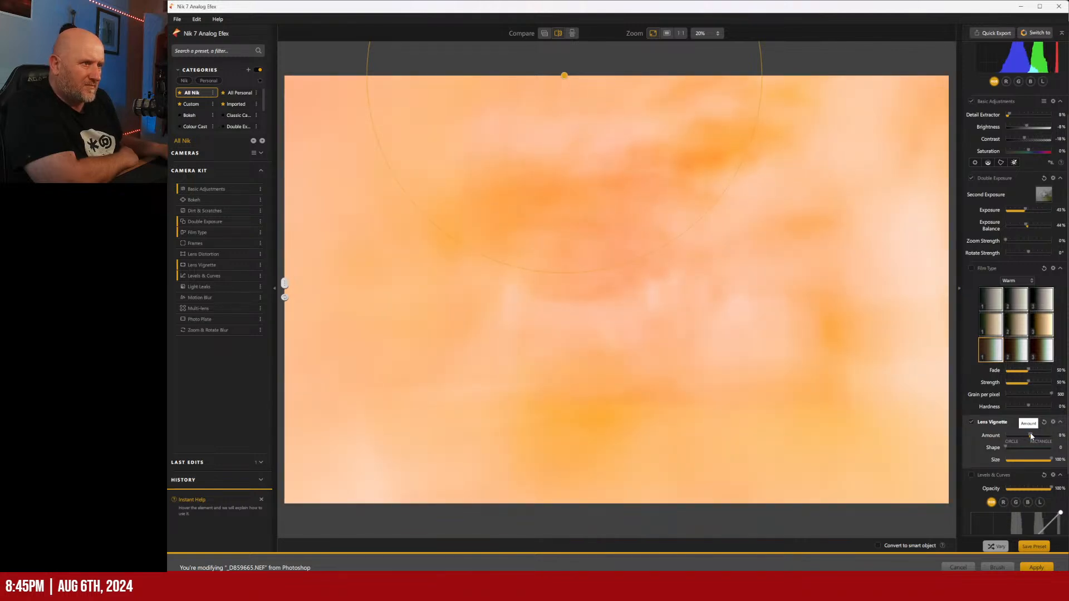
{"action": "left_click_drag", "start_coordinate": [560, 78], "coordinate": [648, 76]}
{"action": "left_click_drag", "start_coordinate": [647, 34], "coordinate": [638, 157]}
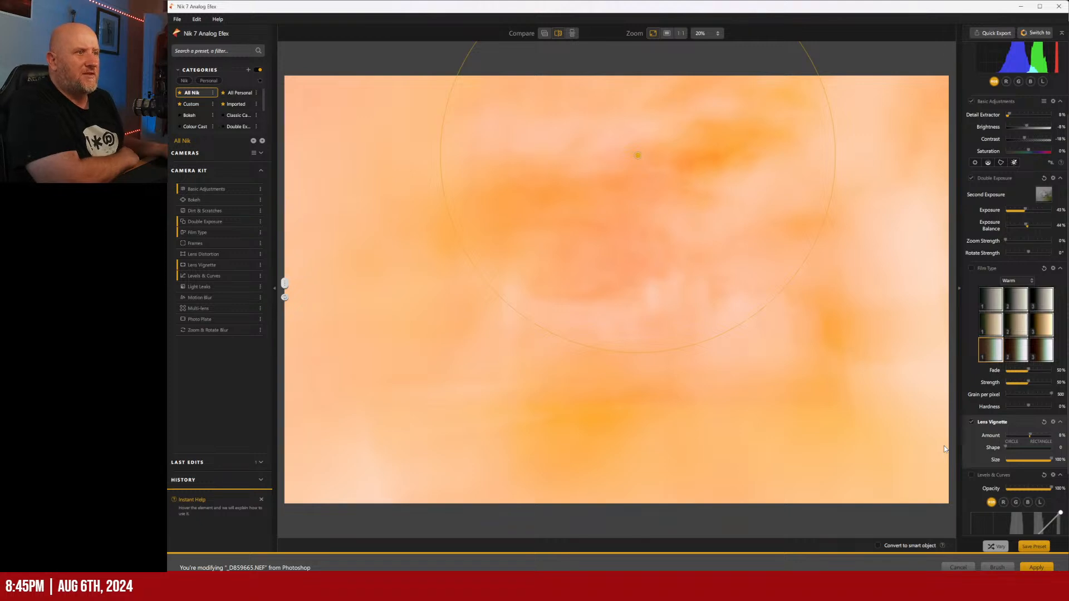
- Enable Levels & Curves, shape a gentle S-curve on the RGB channel with two points, and compare the filter off and on
{"action": "scroll", "coordinate": [999, 390], "scroll_direction": "down", "scroll_amount": 3}
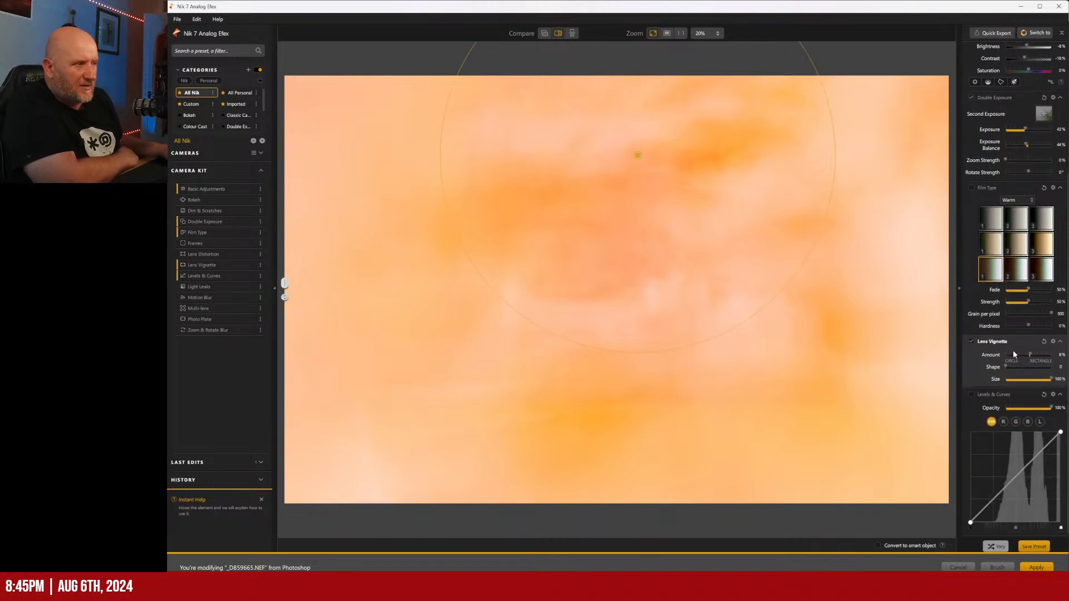
{"action": "left_click", "coordinate": [972, 394]}
{"action": "left_click", "coordinate": [1019, 474]}
{"action": "mouse_move", "coordinate": [1019, 476]}
{"action": "left_mouse_down"}
{"action": "mouse_move", "coordinate": [1023, 495]}
{"action": "mouse_move", "coordinate": [1015, 454]}
{"action": "mouse_move", "coordinate": [1015, 494]}
{"action": "mouse_move", "coordinate": [1030, 456]}
{"action": "mouse_move", "coordinate": [1032, 466]}
{"action": "left_mouse_up"}
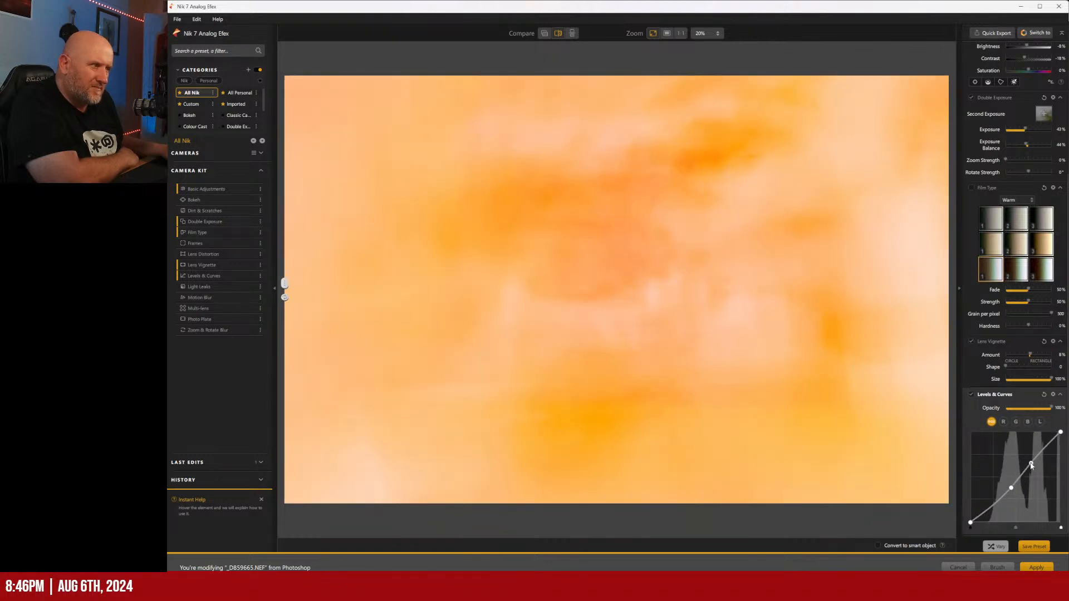
{"action": "left_click", "coordinate": [969, 396]}
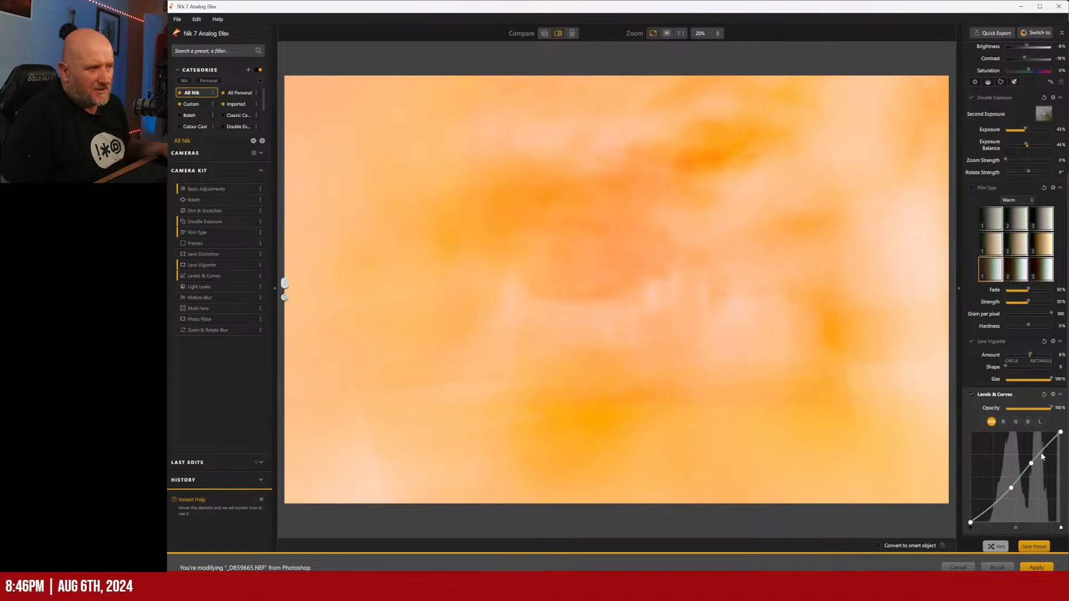
- Try adjusting the midtones of the blue channel curve in Levels & Curves
{"action": "left_click", "coordinate": [1028, 422]}
{"action": "mouse_move", "coordinate": [1015, 479]}
{"action": "left_mouse_down"}
{"action": "mouse_move", "coordinate": [1020, 493]}
{"action": "mouse_move", "coordinate": [1015, 482]}
{"action": "left_mouse_up"}
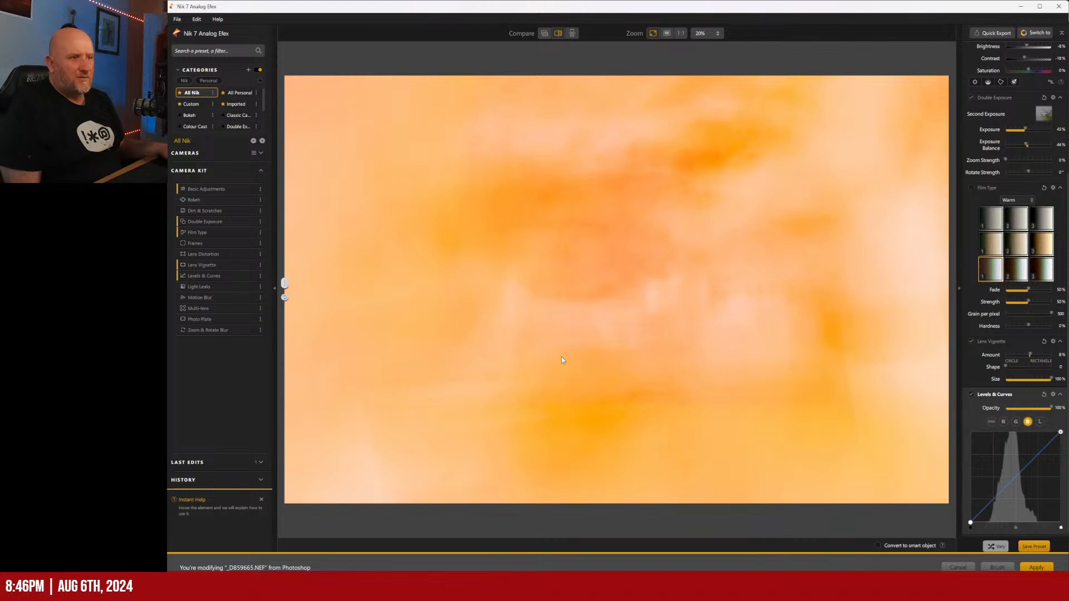
- Check the preview up close and as a whole, and apply the Analog Efex edits to the Photoshop document
{"action": "scroll", "coordinate": [499, 347], "scroll_direction": "up", "scroll_amount": 4}
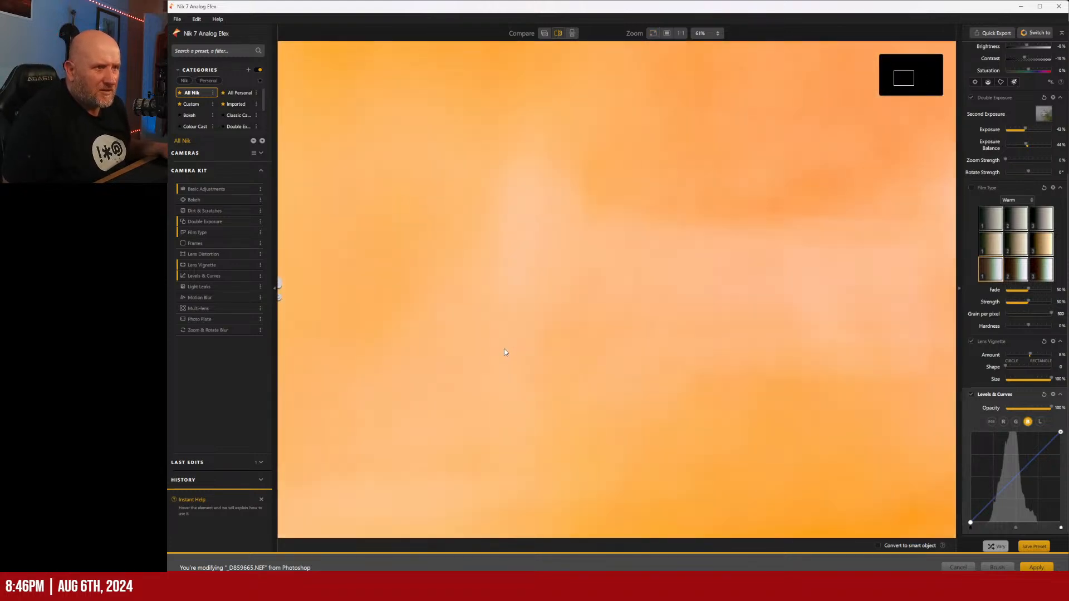
{"action": "scroll", "coordinate": [491, 342], "scroll_direction": "down", "scroll_amount": 5}
{"action": "scroll", "coordinate": [491, 342], "scroll_direction": "up", "scroll_amount": 3}
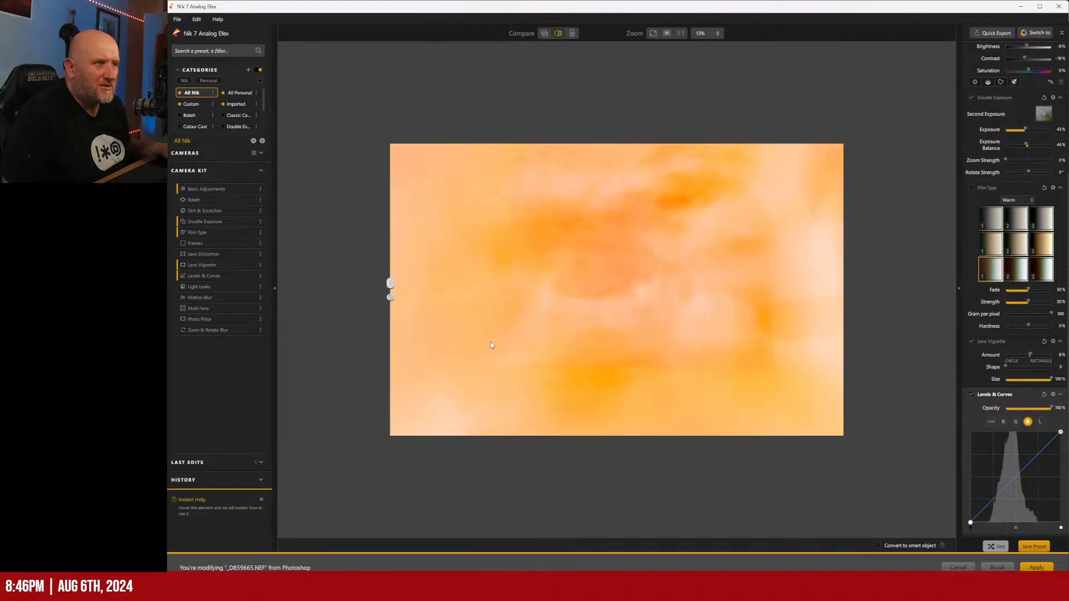
{"action": "scroll", "coordinate": [577, 311], "scroll_direction": "down", "scroll_amount": 1}
{"action": "left_click_drag", "start_coordinate": [321, 286], "coordinate": [295, 283]}
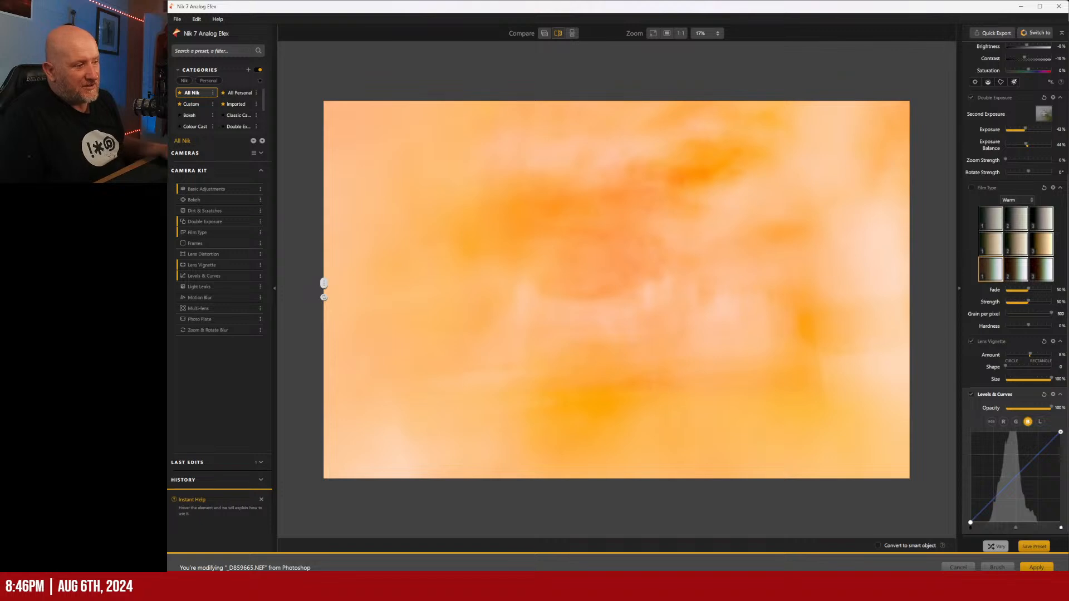
{"action": "left_click", "coordinate": [1036, 567]}
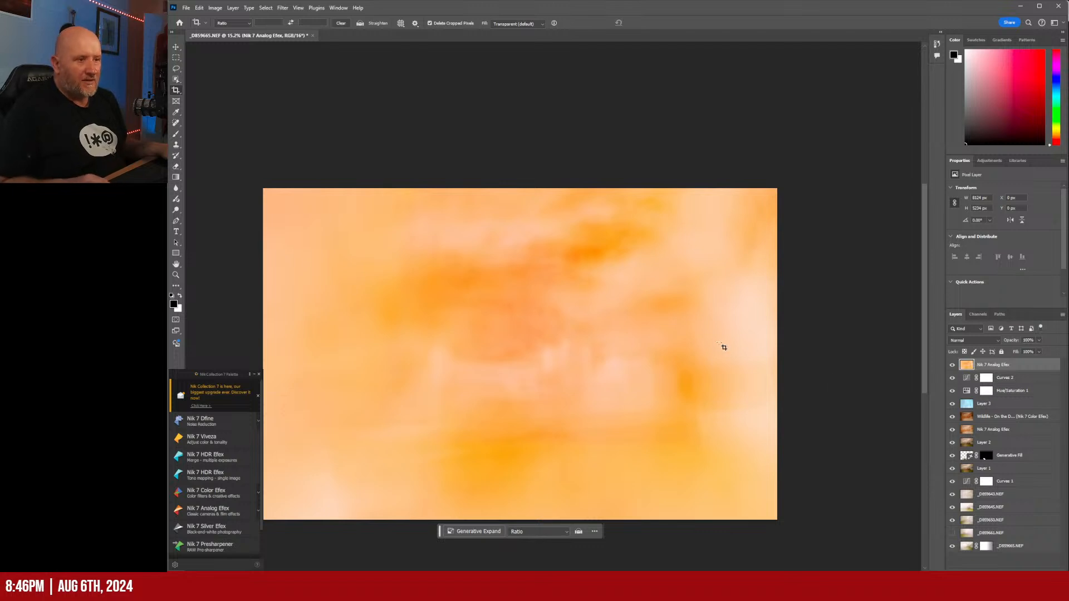
- Examine the filtered image in Photoshop at close and distant zoom levels to judge its colours and texture
{"action": "scroll", "coordinate": [464, 384], "scroll_direction": "down", "scroll_amount": 2}
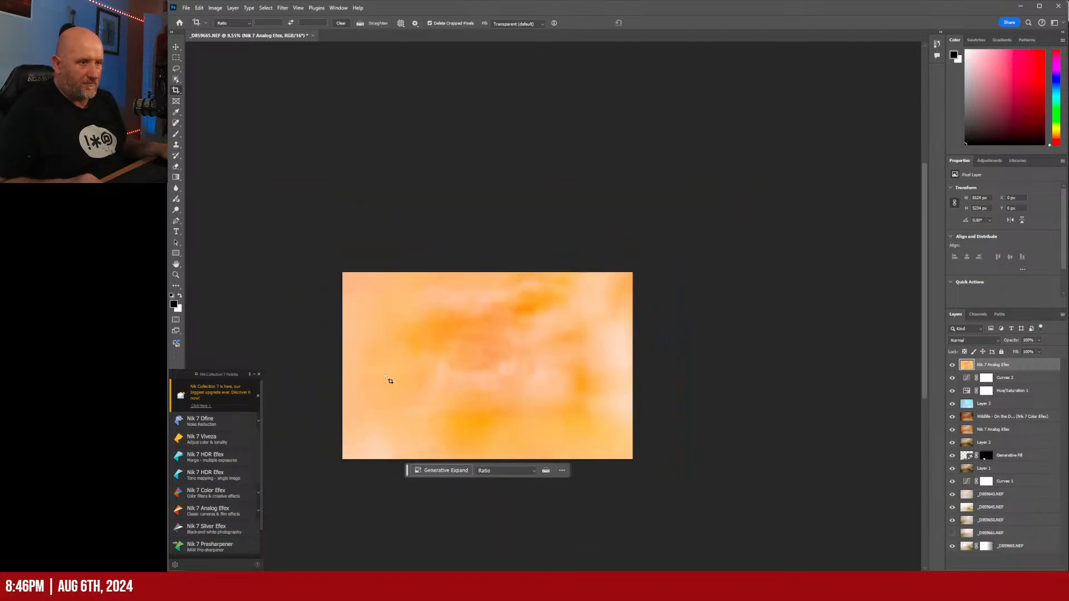
{"action": "scroll", "coordinate": [417, 401], "scroll_direction": "up", "scroll_amount": 4}
{"action": "scroll", "coordinate": [522, 351], "scroll_direction": "down", "scroll_amount": 3}
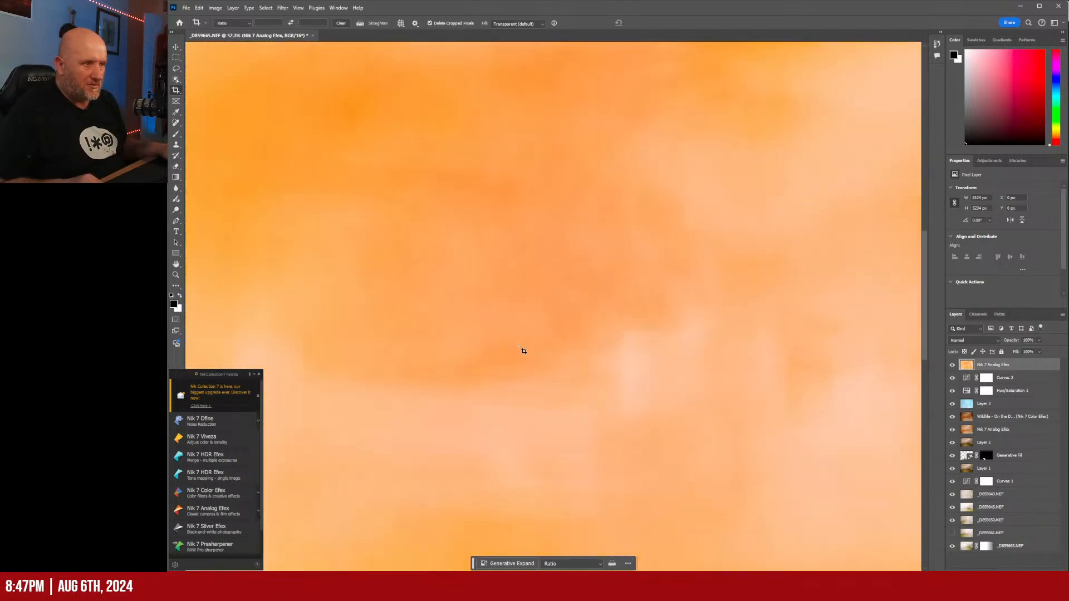
{"action": "scroll", "coordinate": [538, 373], "scroll_direction": "down", "scroll_amount": 3}
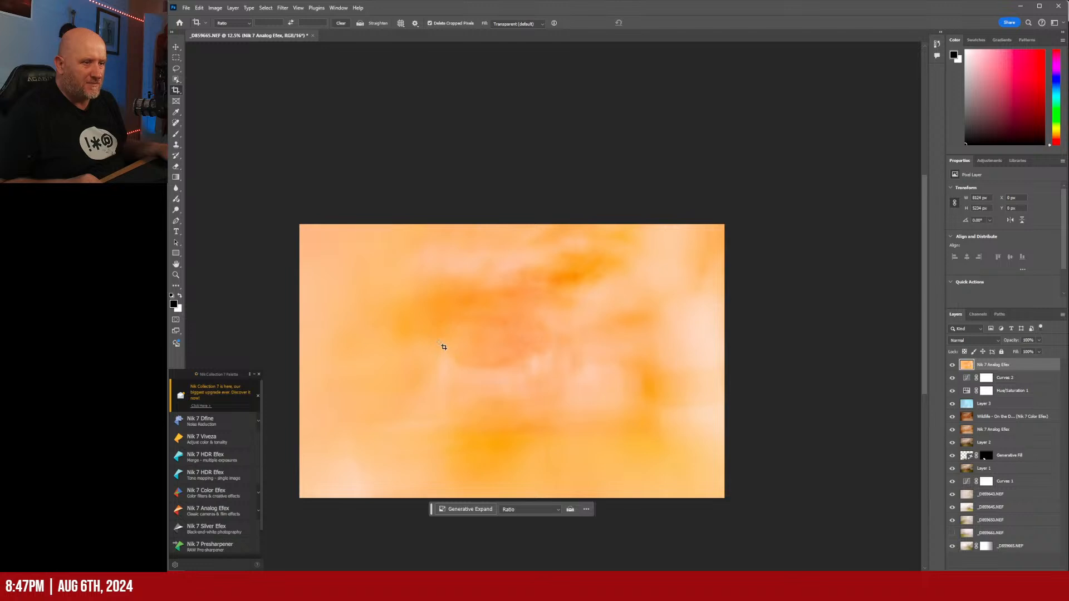
{"action": "scroll", "coordinate": [445, 353], "scroll_direction": "left", "scroll_amount": 3}
{"action": "scroll", "coordinate": [473, 339], "scroll_direction": "down", "scroll_amount": 2}
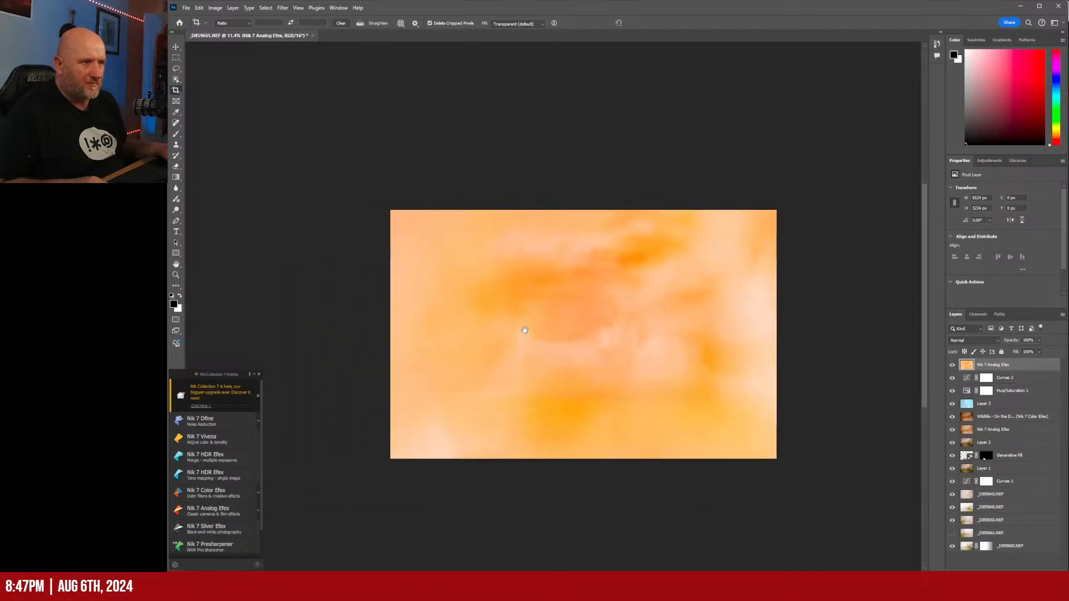
{"action": "scroll", "coordinate": [561, 341], "scroll_direction": "up", "scroll_amount": 3}
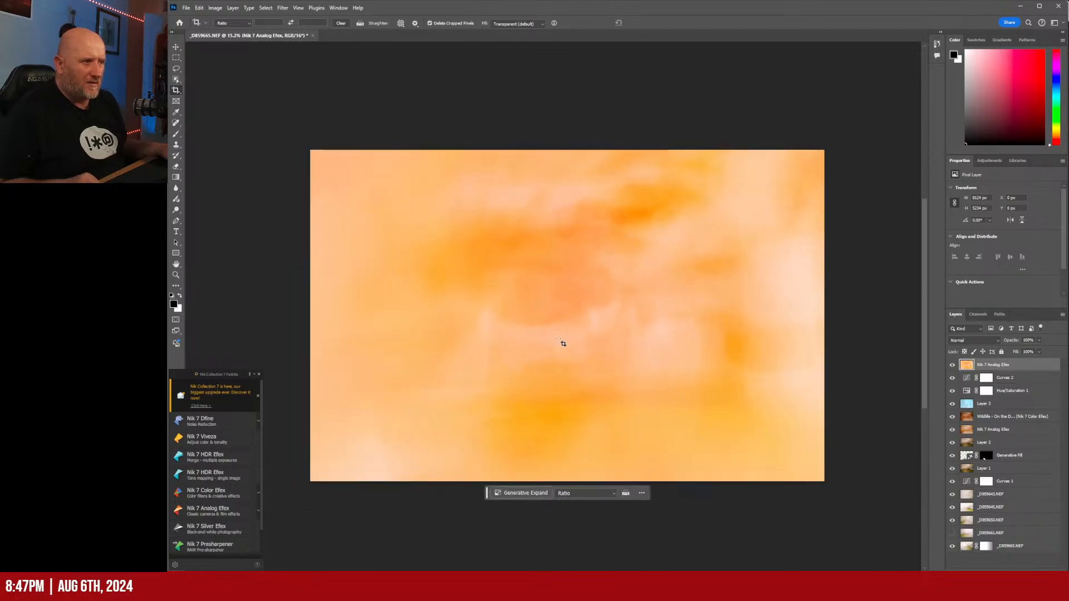
{"action": "scroll", "coordinate": [562, 344], "scroll_direction": "down", "scroll_amount": 2}
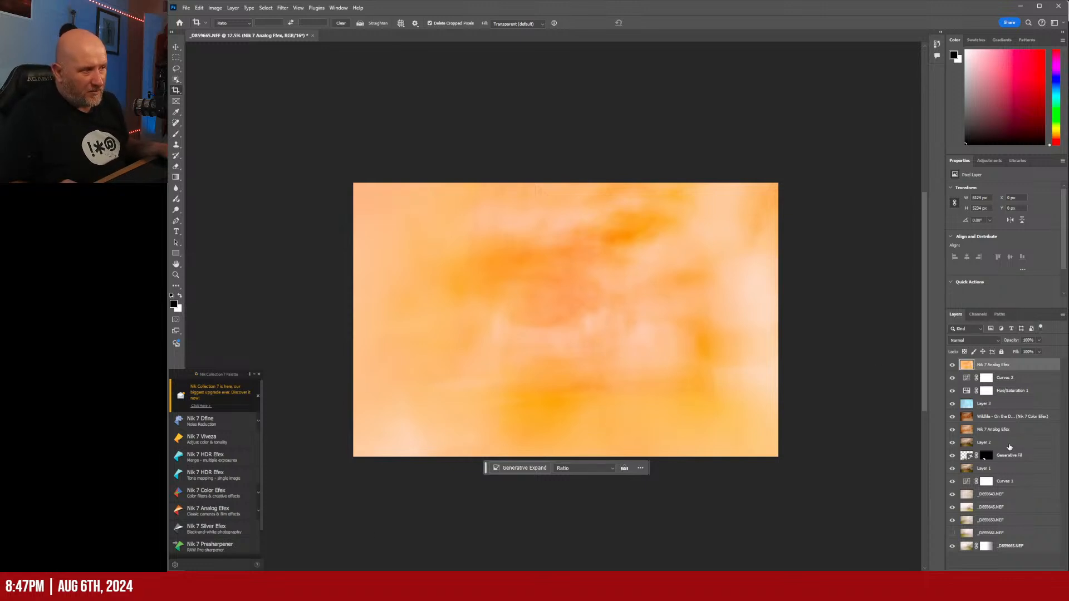
- Delete the Generative Fill layer and every layer beneath it, keeping Layer 2 and the layers above
{"action": "left_click", "coordinate": [1009, 458]}
{"action": "left_click", "coordinate": [1006, 548], "text": "shift"}
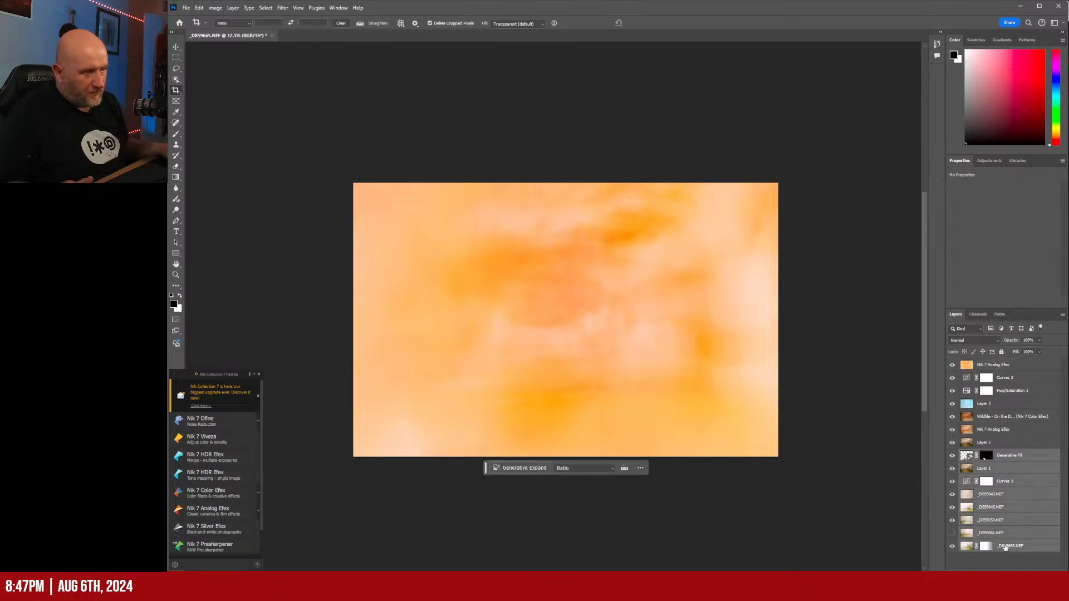
{"action": "left_click_drag", "start_coordinate": [1018, 549], "coordinate": [1051, 579]}
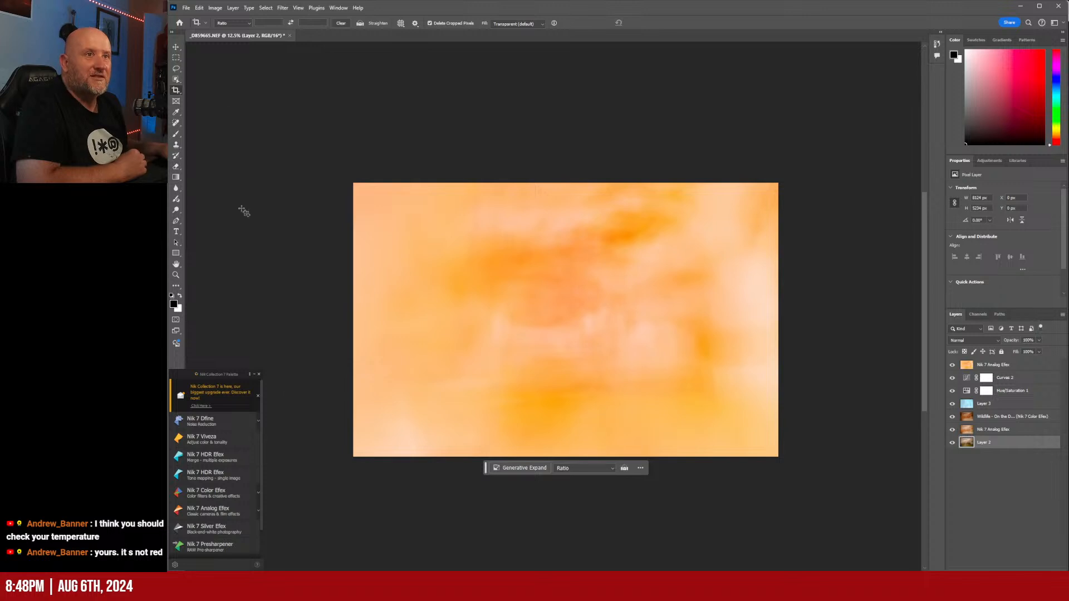
- Save the layered image as _D859643-Edit.tif, switch to Lightroom Classic and give the saved file a three-star rating
{"action": "left_click", "coordinate": [187, 8]}
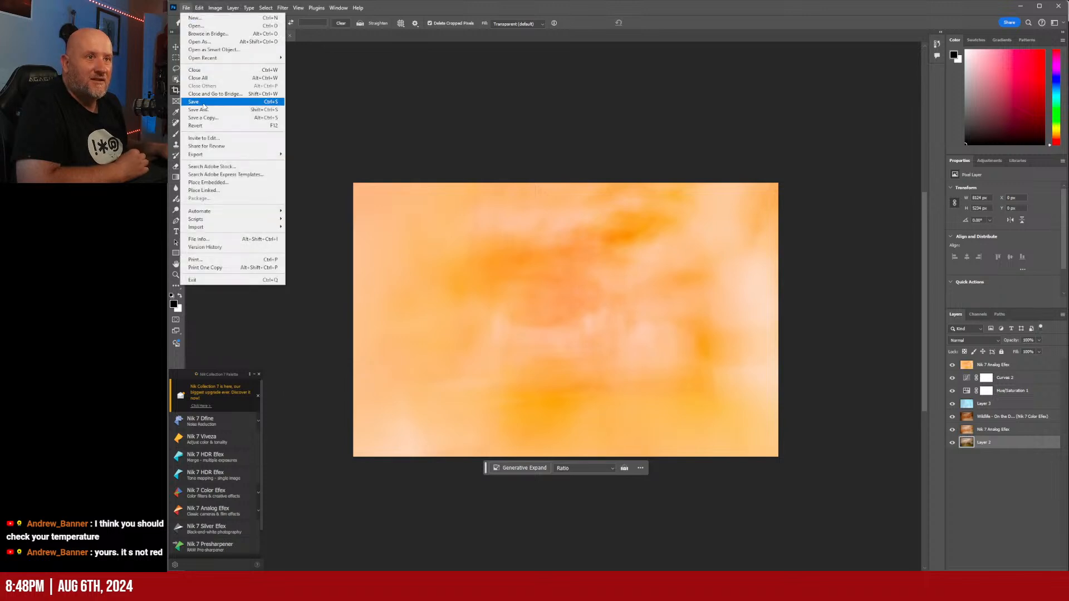
{"action": "left_click", "coordinate": [206, 107]}
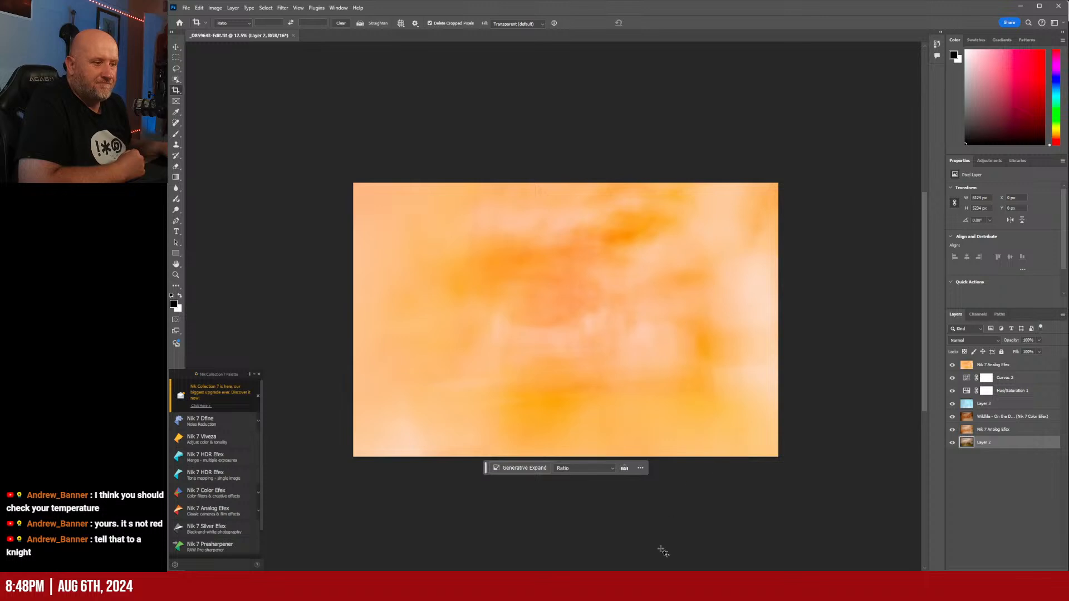
{"action": "key", "text": "alt+Tab"}
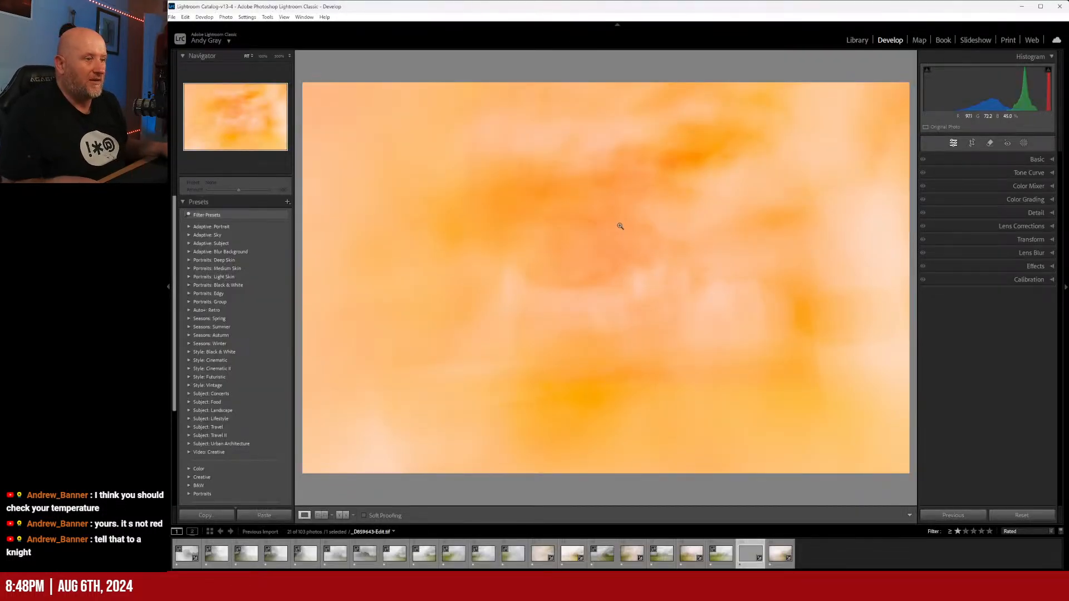
{"action": "key", "text": "3"}
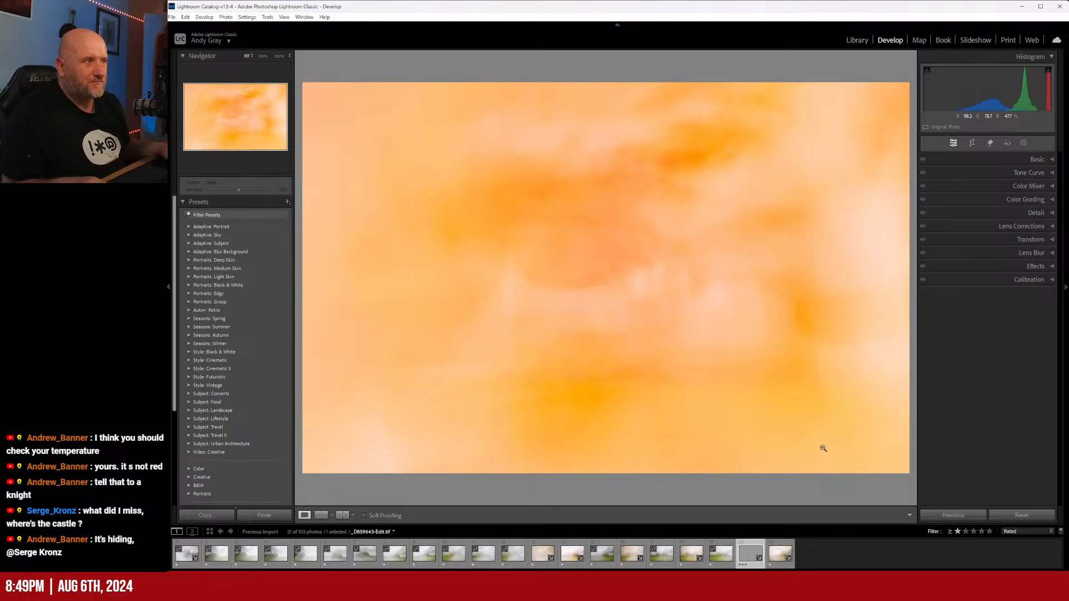
- Create a virtual copy of _D859643-Edit.tif and crop it to 4 x 5 / 8 x 10, shifting the image slightly sideways within the frame
{"action": "right_click", "coordinate": [625, 287]}
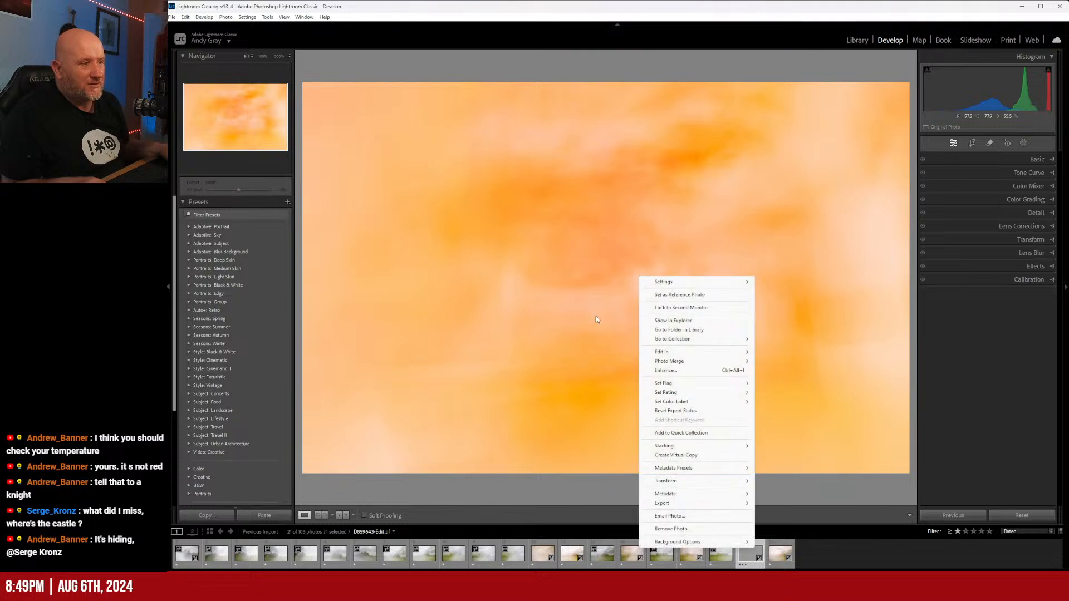
{"action": "left_click", "coordinate": [683, 455]}
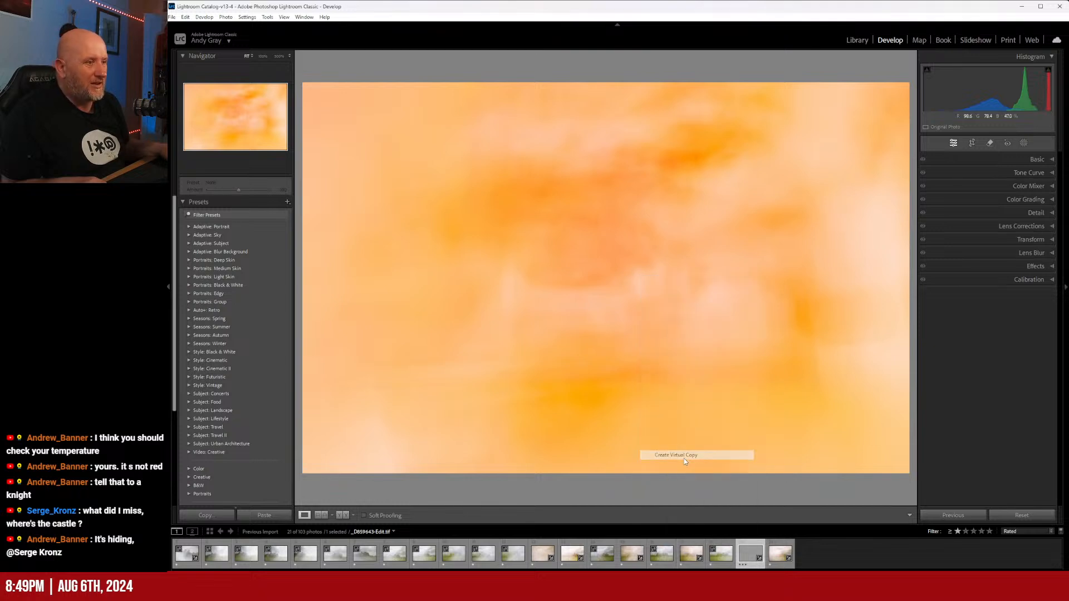
{"action": "left_click", "coordinate": [971, 143]}
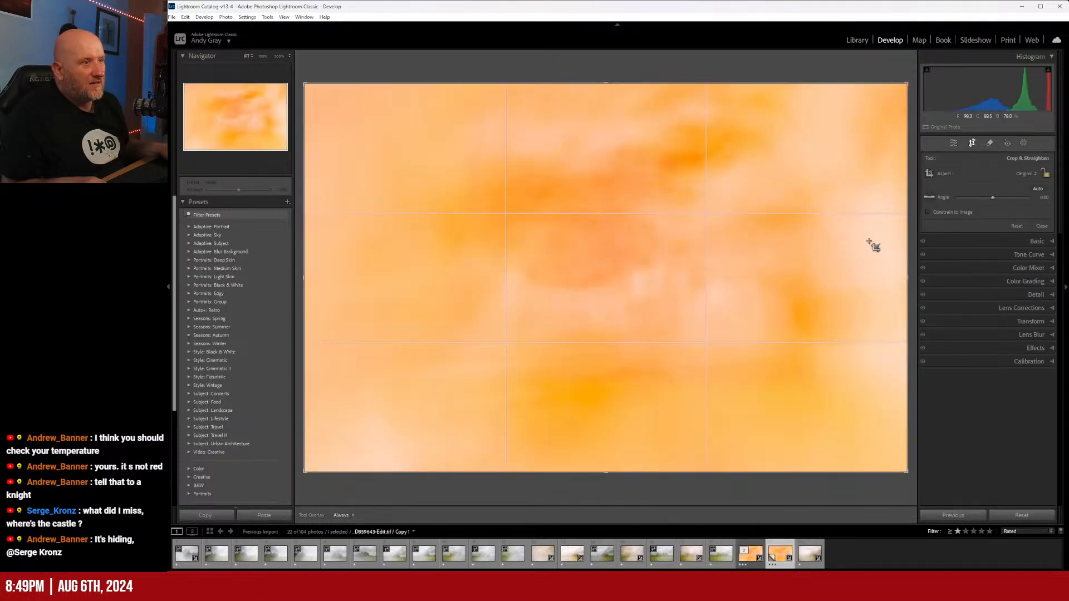
{"action": "left_click", "coordinate": [1031, 174]}
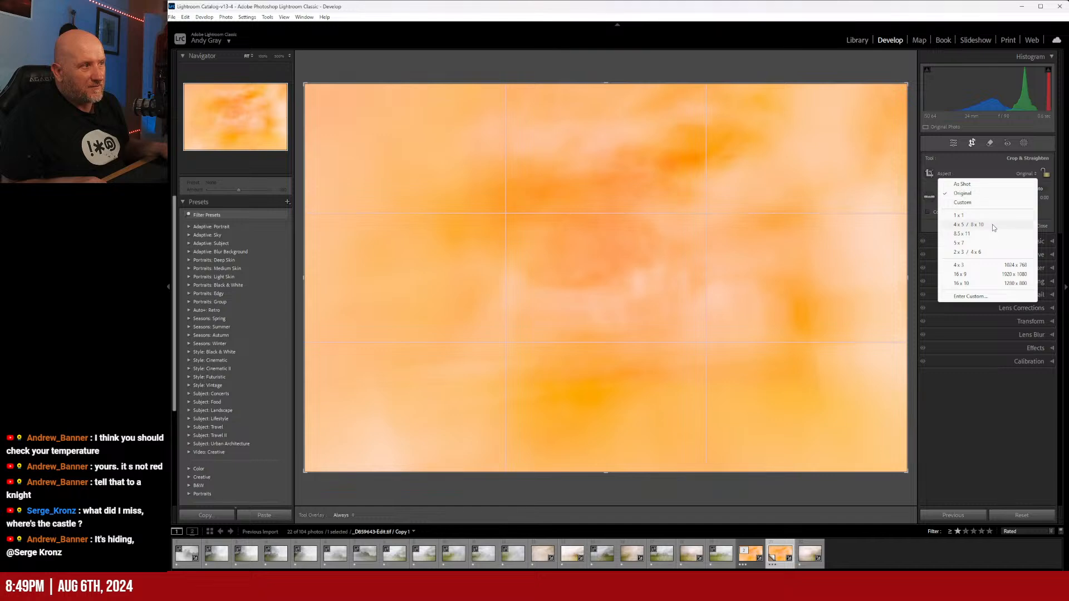
{"action": "left_click", "coordinate": [987, 226]}
{"action": "mouse_move", "coordinate": [765, 260]}
{"action": "left_mouse_down"}
{"action": "mouse_move", "coordinate": [869, 259]}
{"action": "mouse_move", "coordinate": [784, 261]}
{"action": "left_mouse_up"}
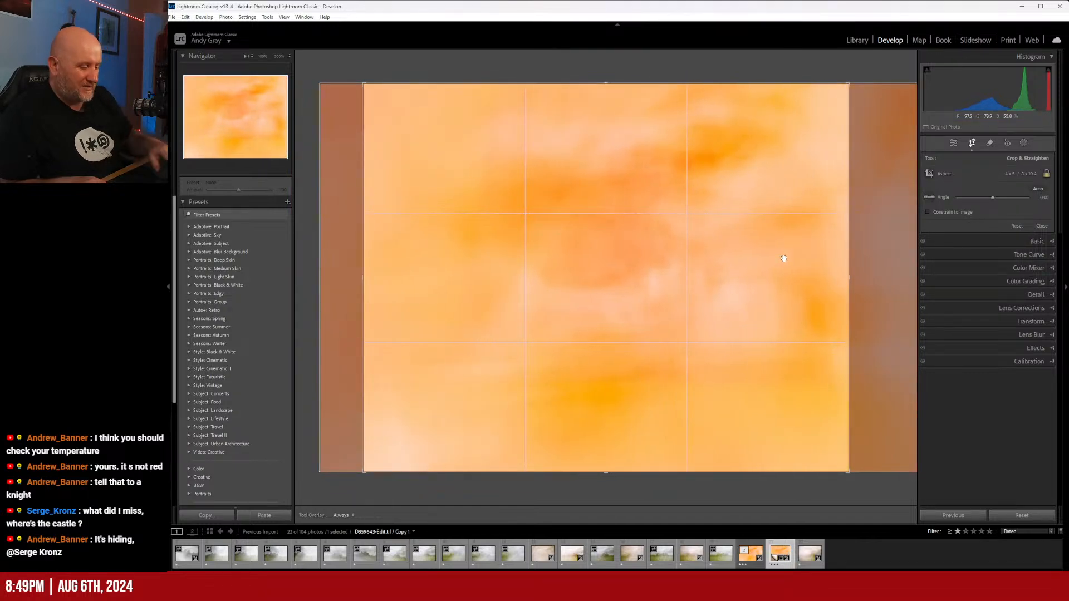
{"action": "key", "text": "Return"}
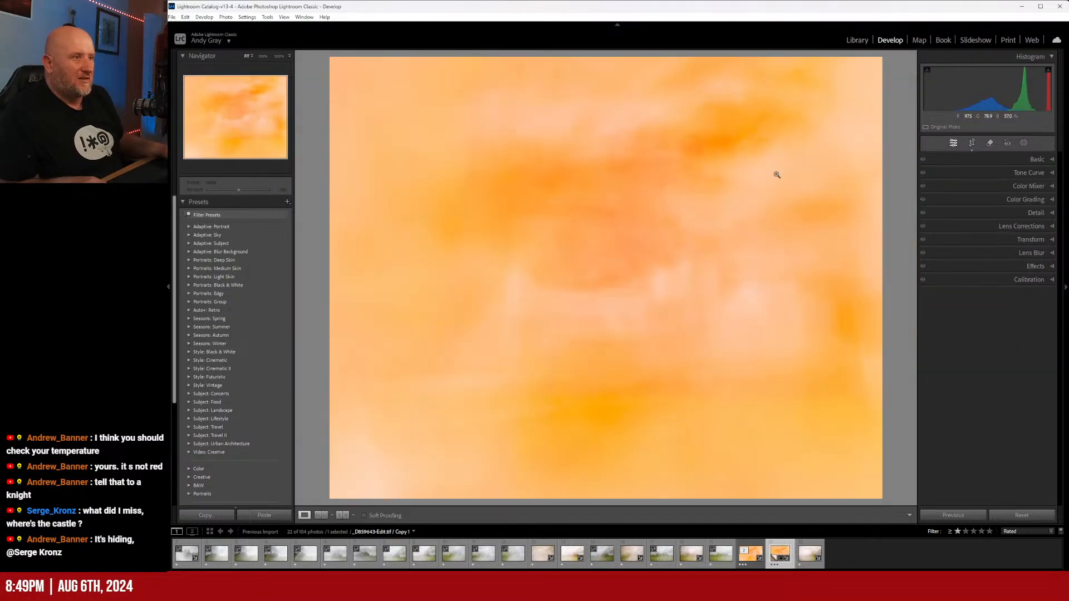
- Add a subtle dark post-crop vignette to the 4 x 5 copy by slightly lowering its Amount
{"action": "left_click", "coordinate": [1036, 265]}
{"action": "left_click_drag", "start_coordinate": [992, 298], "coordinate": [988, 300]}
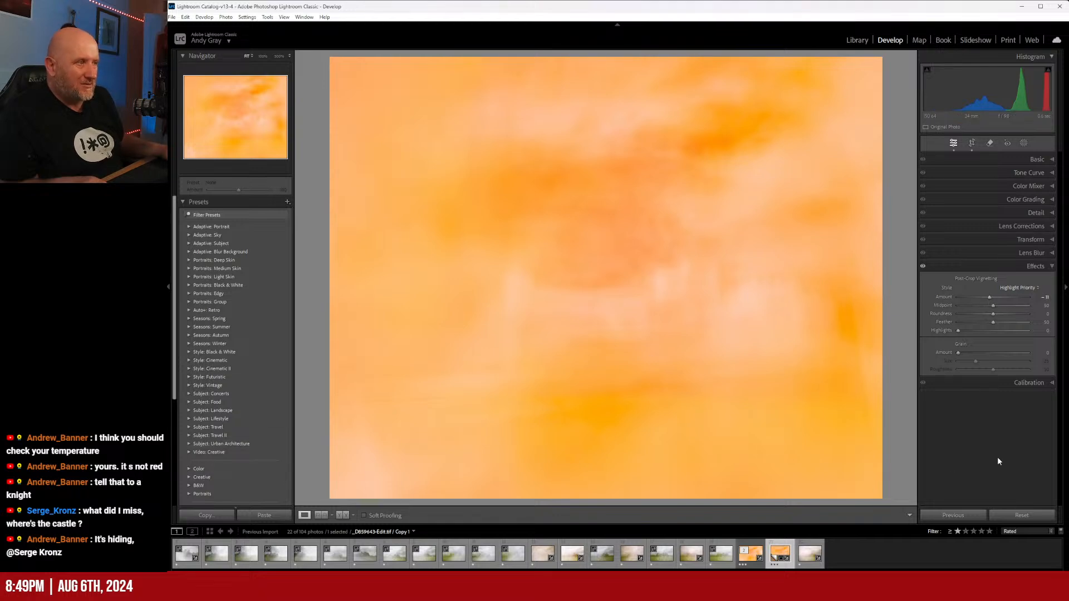
{"action": "left_click", "coordinate": [1040, 266]}
- Create another virtual copy from the vignetted 4 x 5 version and recrop it to a 1 x 1 square, repositioning the image within the frame
{"action": "right_click", "coordinate": [639, 256]}
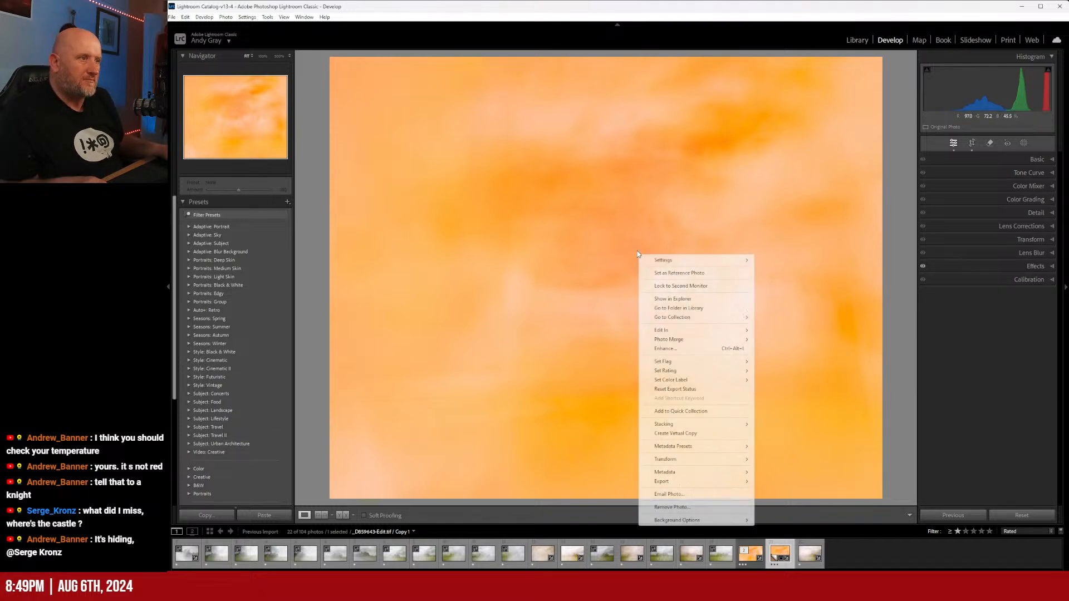
{"action": "left_click", "coordinate": [686, 432]}
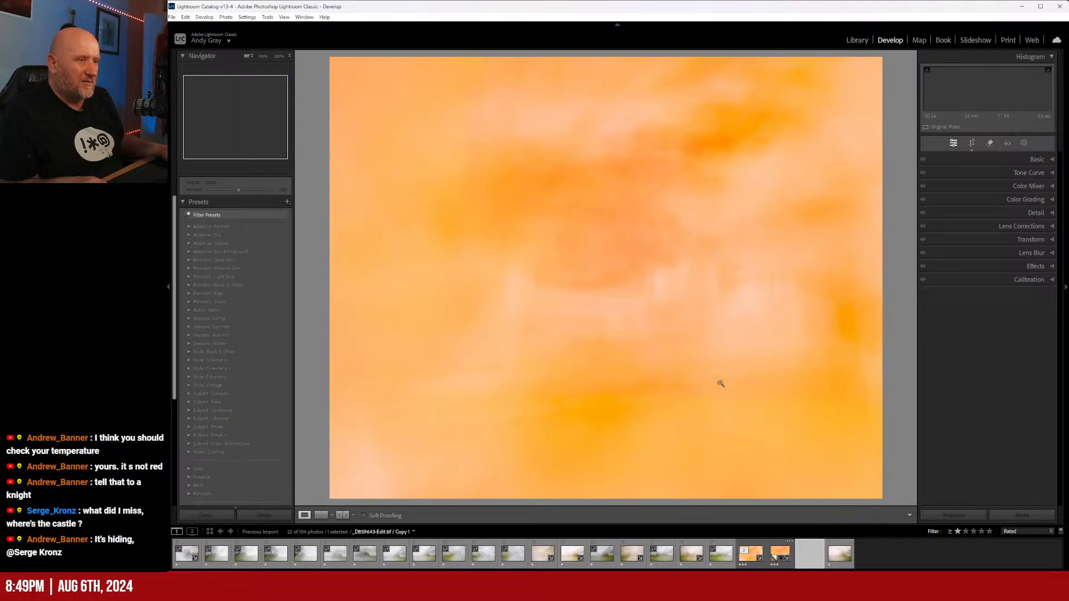
{"action": "left_click", "coordinate": [972, 143]}
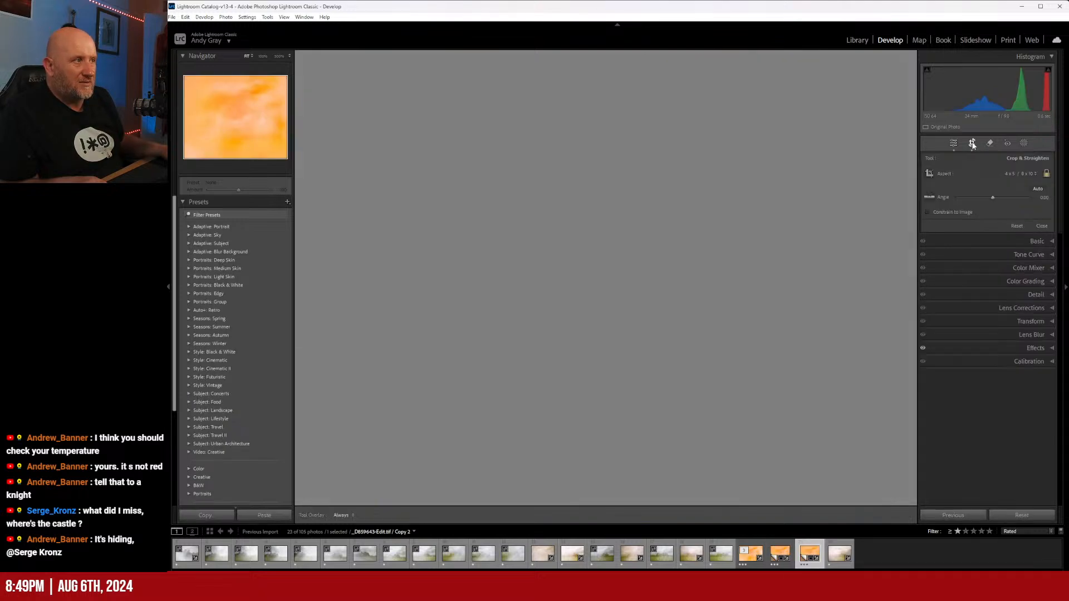
{"action": "left_click", "coordinate": [1021, 172]}
{"action": "left_click", "coordinate": [996, 216]}
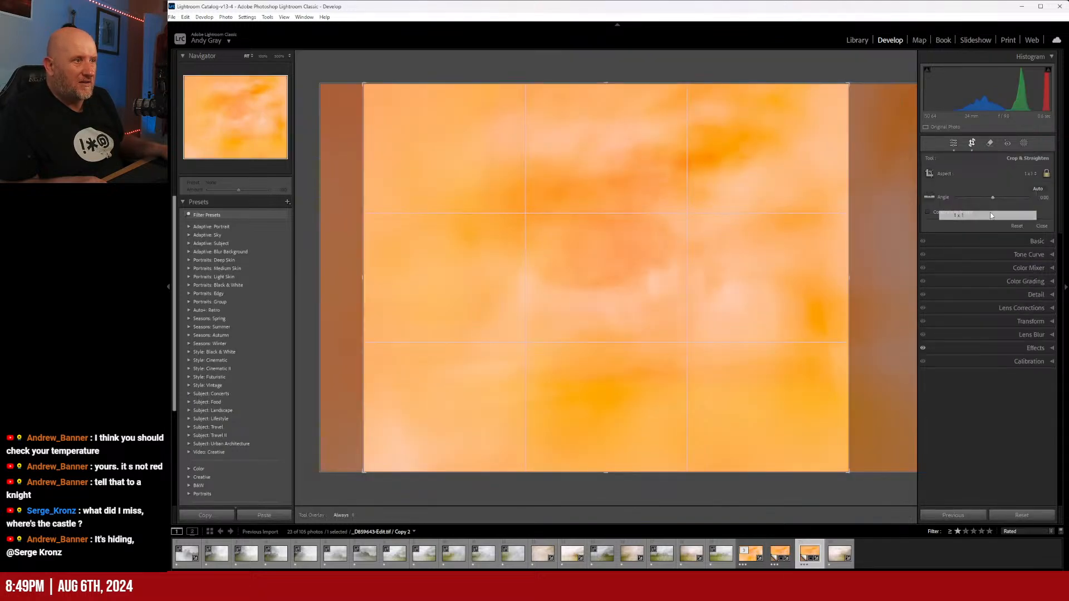
{"action": "left_click_drag", "start_coordinate": [709, 281], "coordinate": [730, 274]}
{"action": "key", "text": "Return"}
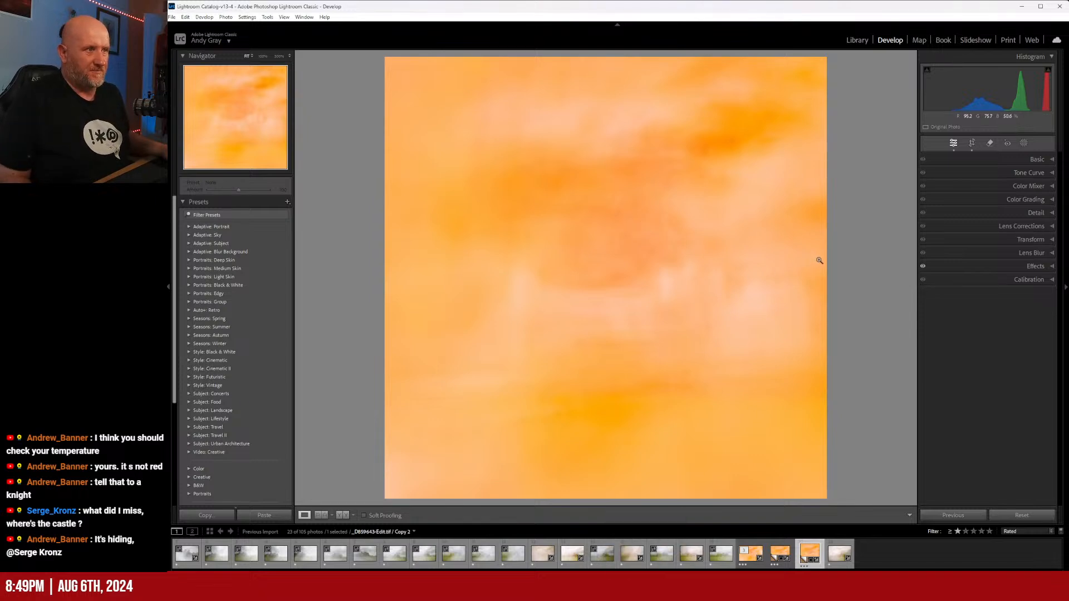
- Compare the square crop, the 4 x 5 crop and the original blurred castle photo in the Library module
{"action": "left_click", "coordinate": [856, 40]}
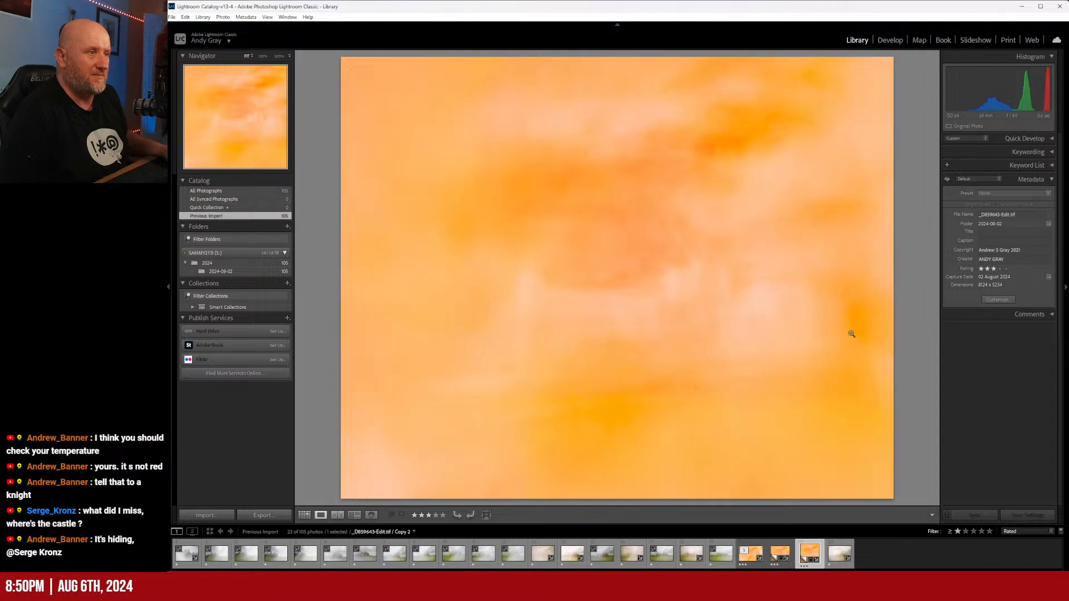
{"action": "key", "text": "Left"}
{"action": "key", "text": "Left"}
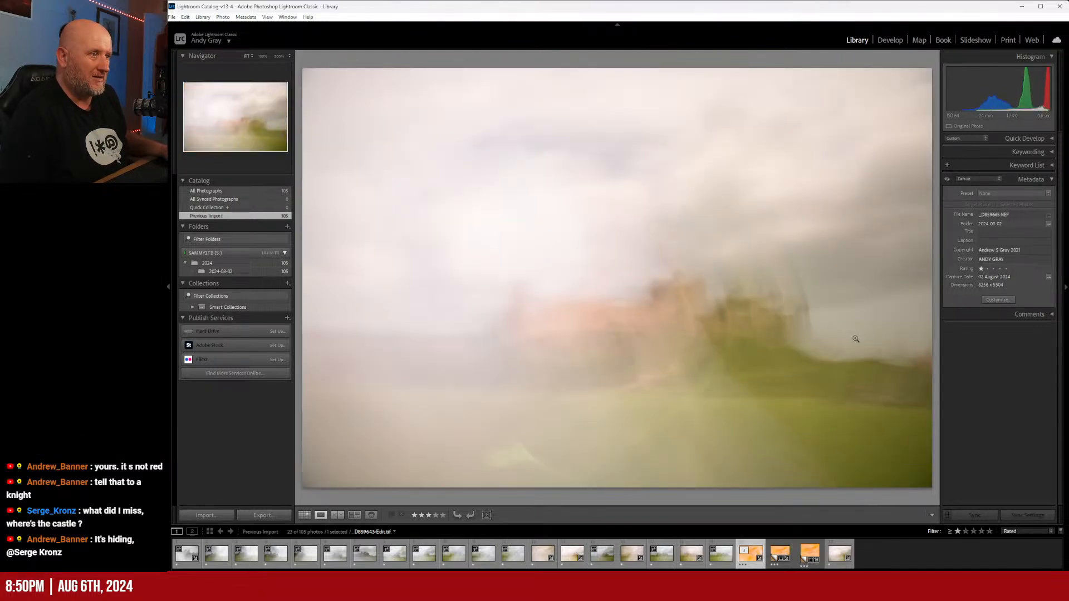
{"action": "key", "text": "Left"}
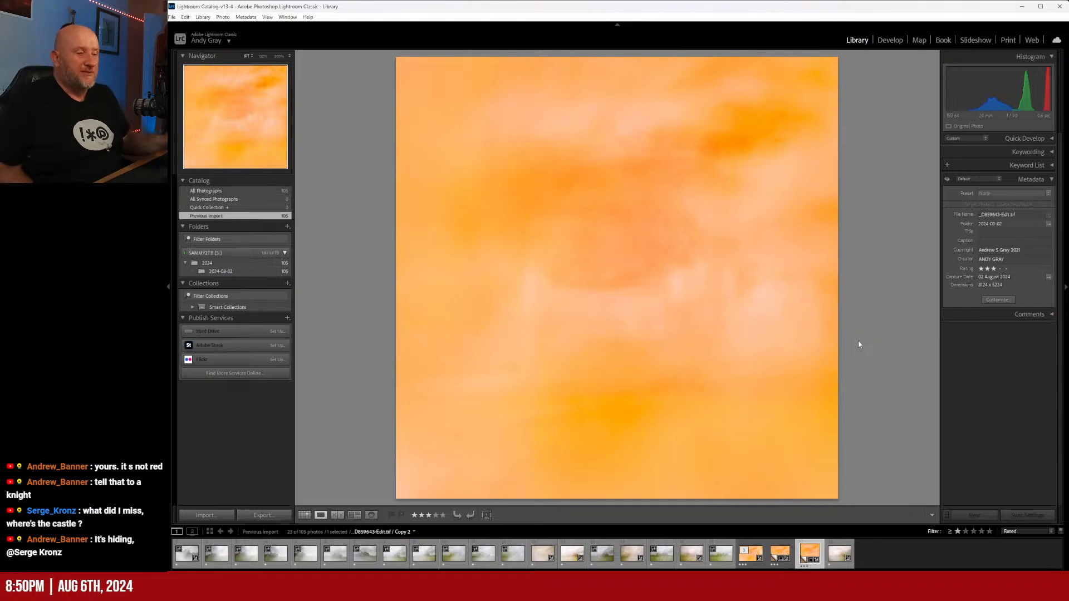
- Switch to Photoshop, hide Layer 3 and all layers above it to view the dark red castle version, and return to Lightroom's 4 x 5 copy
{"action": "key", "text": "alt+Tab"}
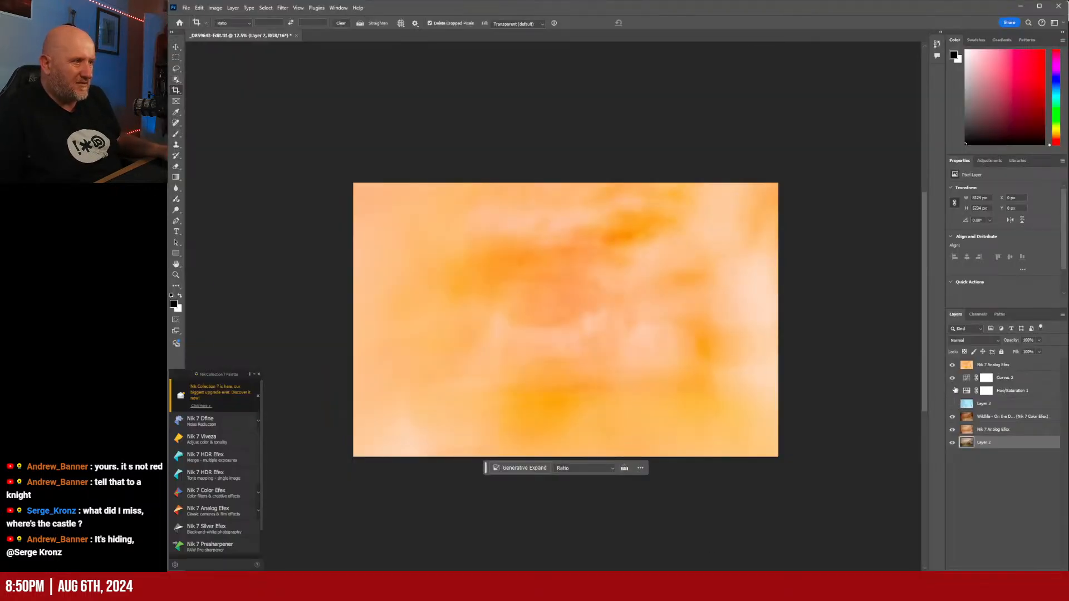
{"action": "left_click_drag", "start_coordinate": [953, 390], "coordinate": [954, 365]}
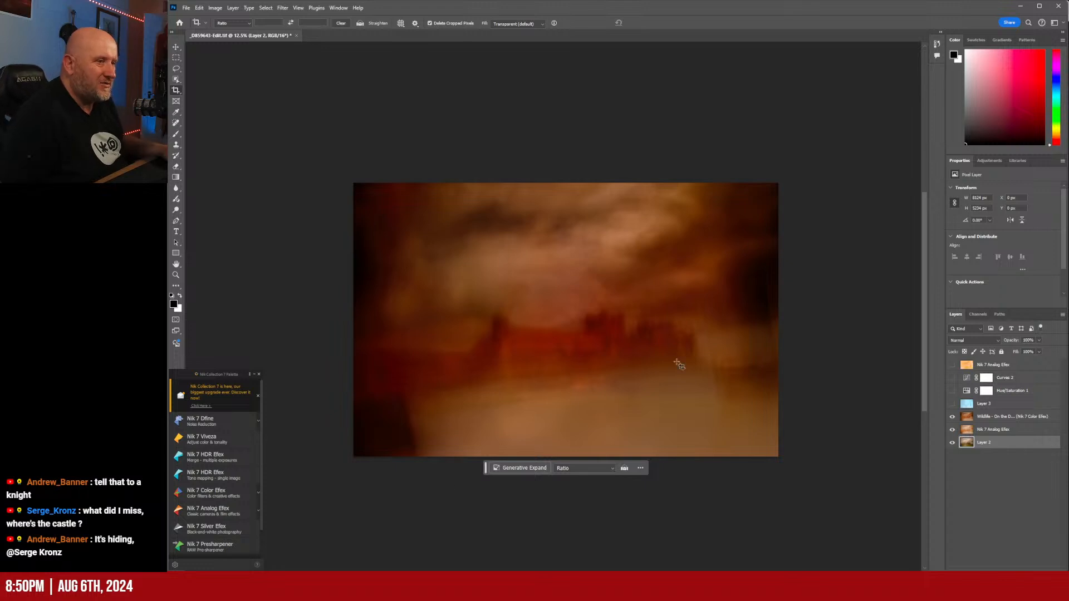
{"action": "left_click", "coordinate": [644, 590]}
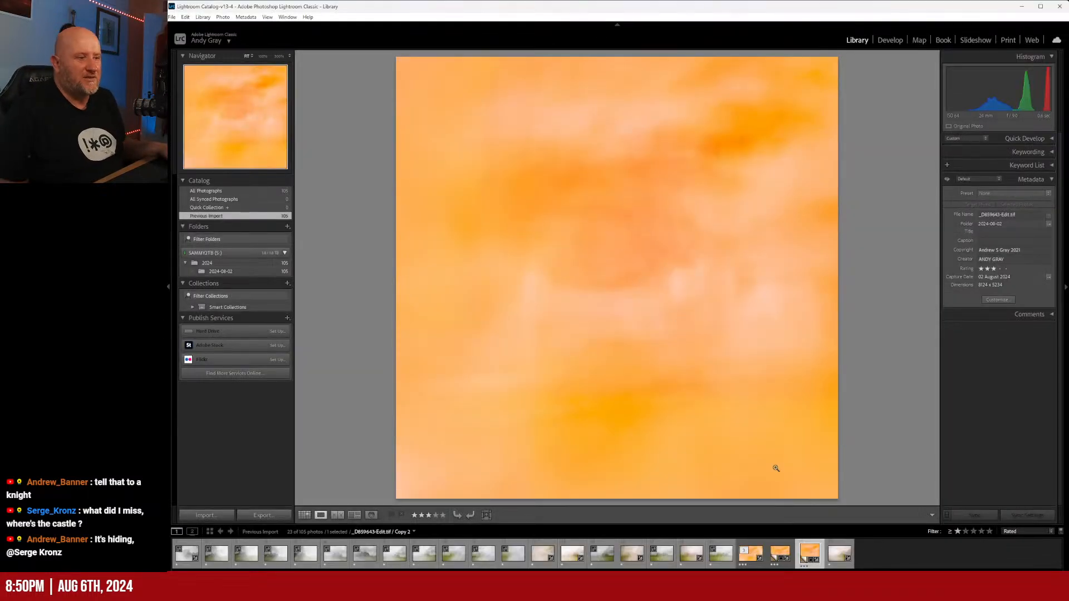
{"action": "key", "text": "Left"}
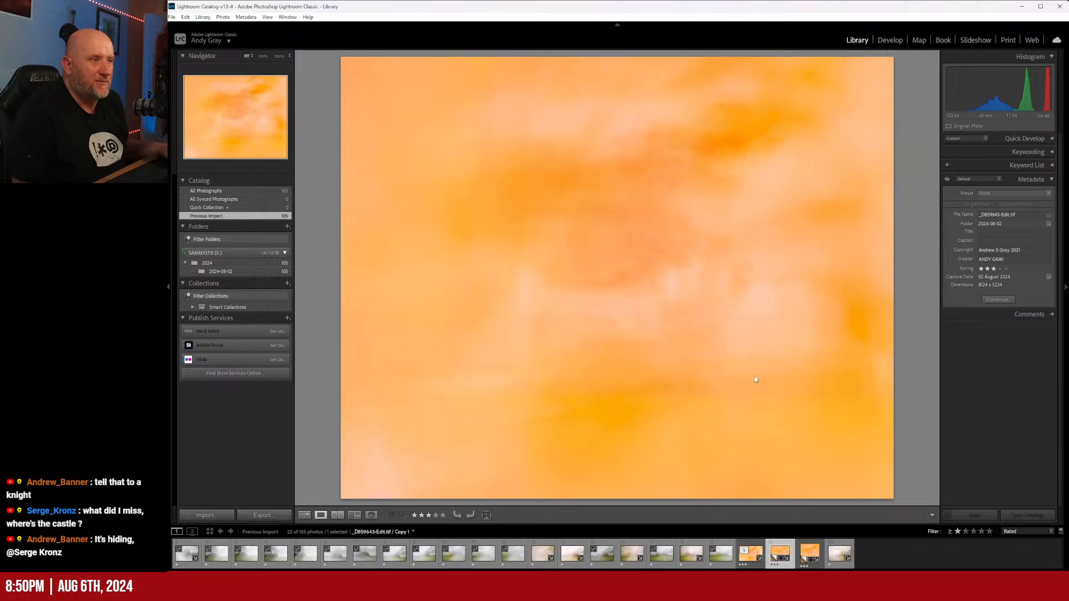